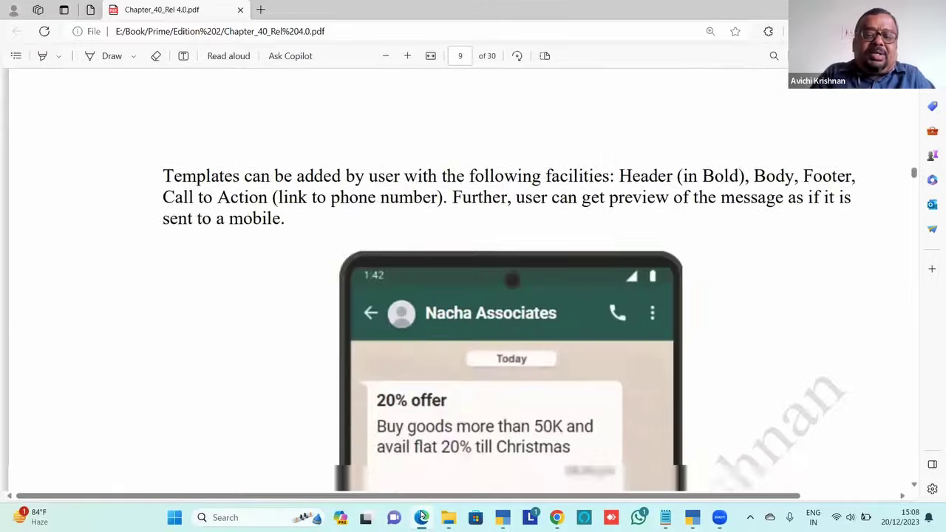
Page through the chapter PDF to section 40.2 Import Data into Prime on page 11
key("Page_Down")
key("Page_Down")
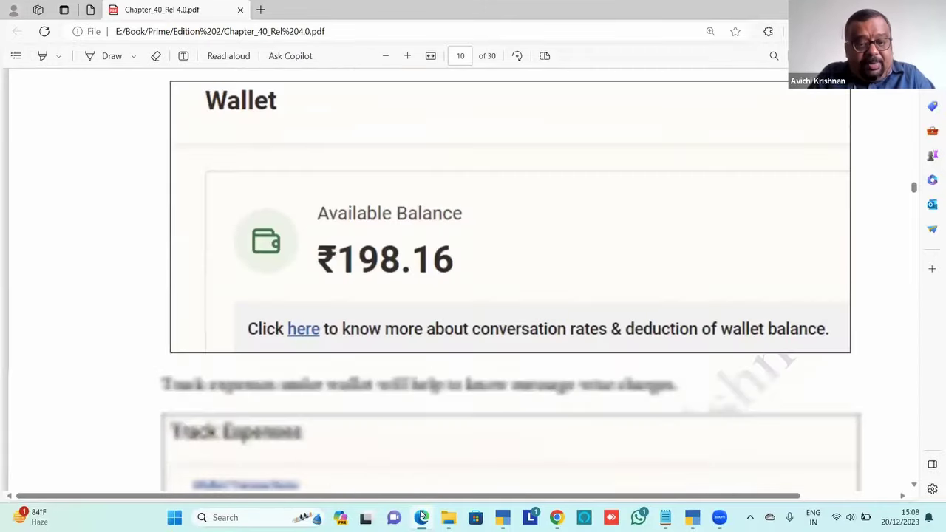
key("Page_Down")
key("Page_Down")
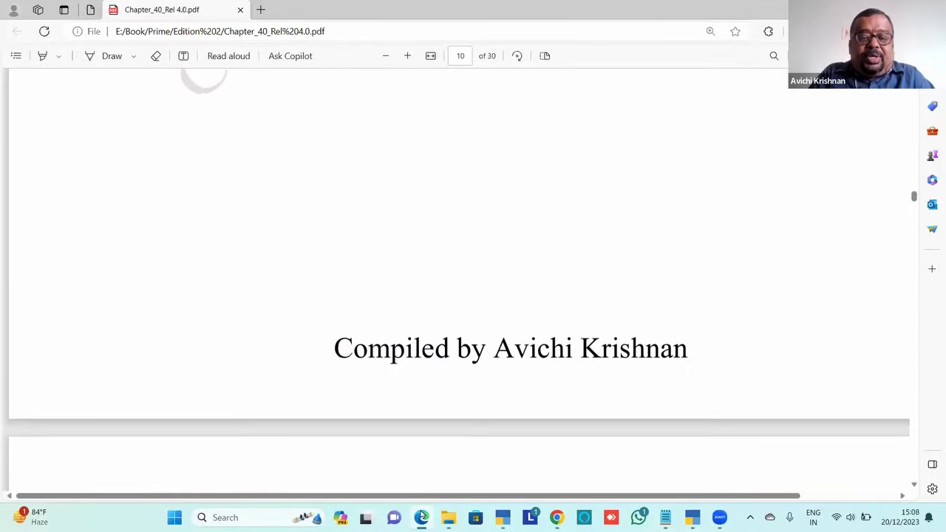
key("Page_Down")
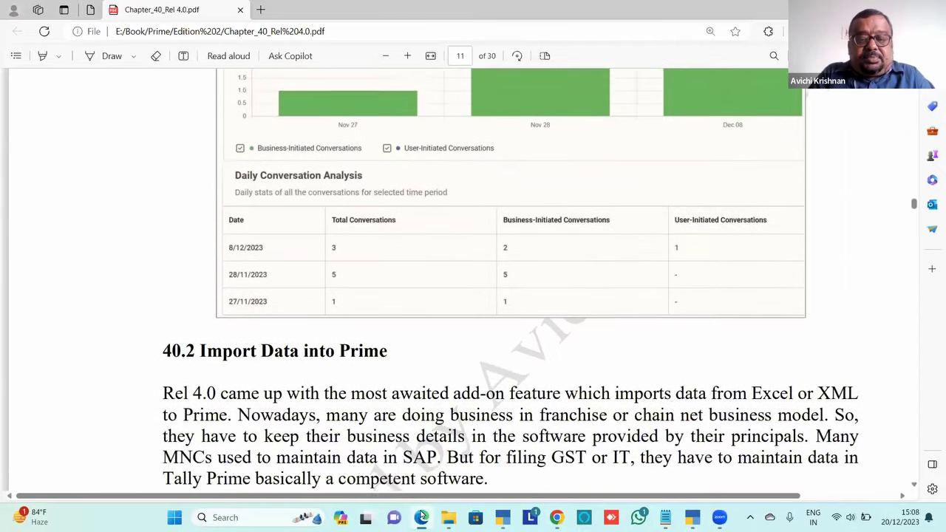
key("Up")
key("Up")
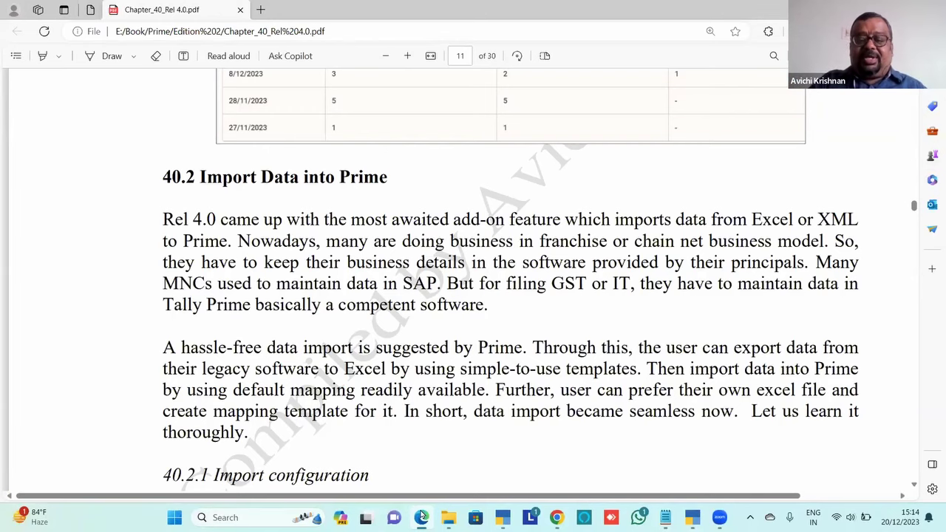
Scroll past subsection 40.2.2 Sample Excel files - Masters, then bring up TallyPrime's Select Company list
scroll(421, 514, "down", 3)
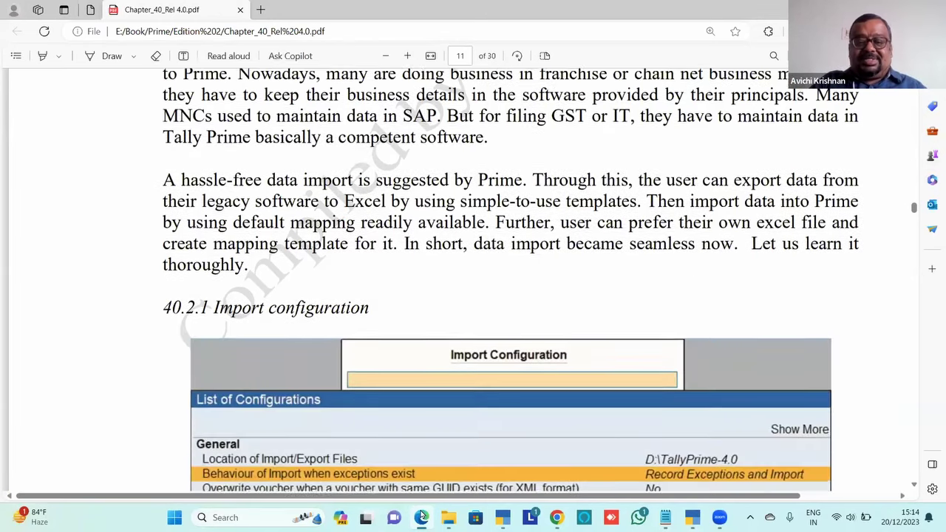
scroll(421, 514, "down", 5)
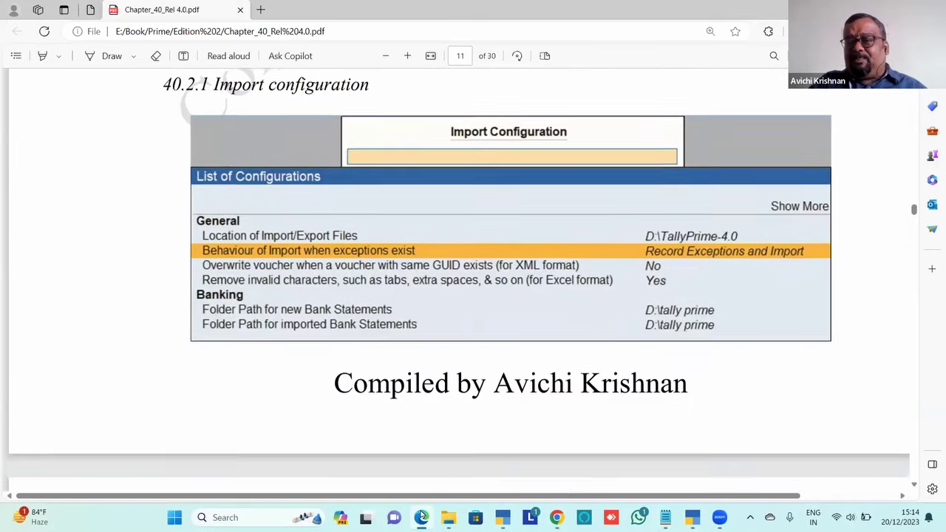
scroll(421, 515, "down", 5)
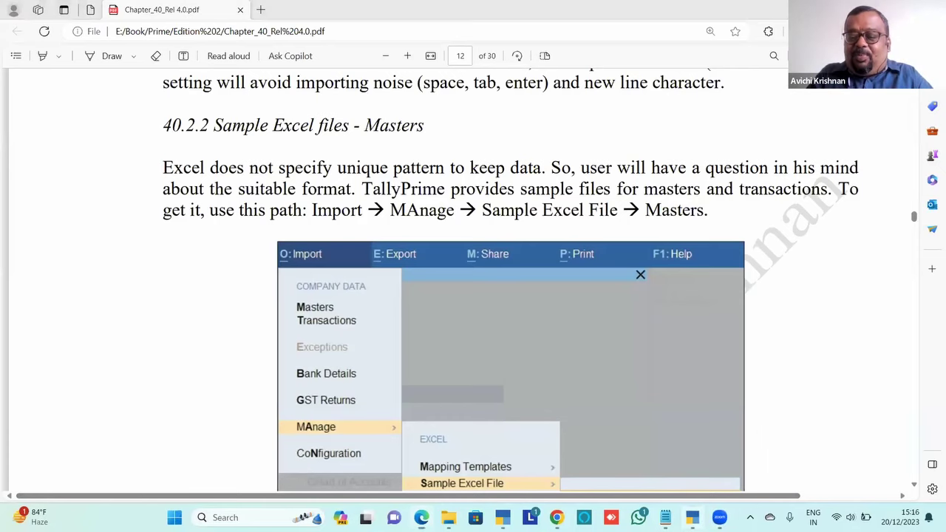
left_click(691, 518)
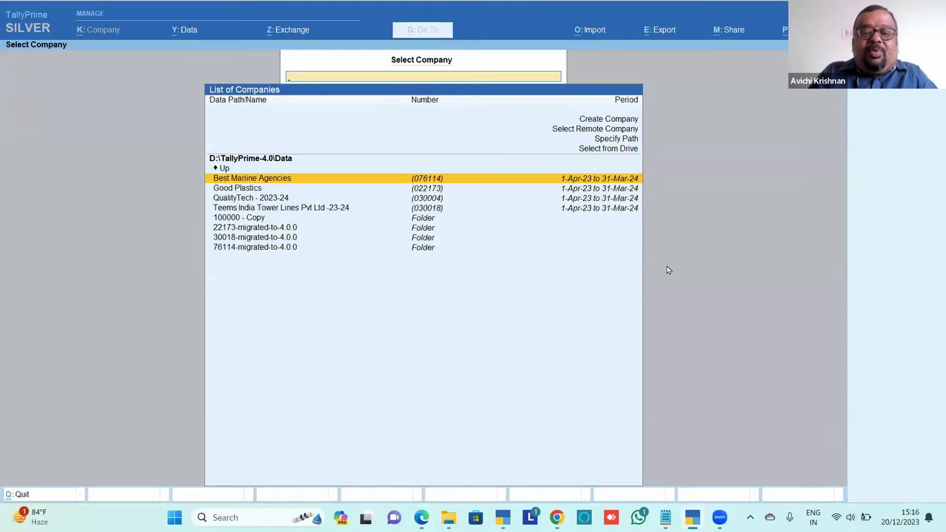
Browse the company list, try Teems India Tower Lines, then back out of its login
key("Down")
key("Down")
key("Down")
key("Down")
key("Up")
key("Up")
key("Up")
key("Up")
key("Up")
key("Up")
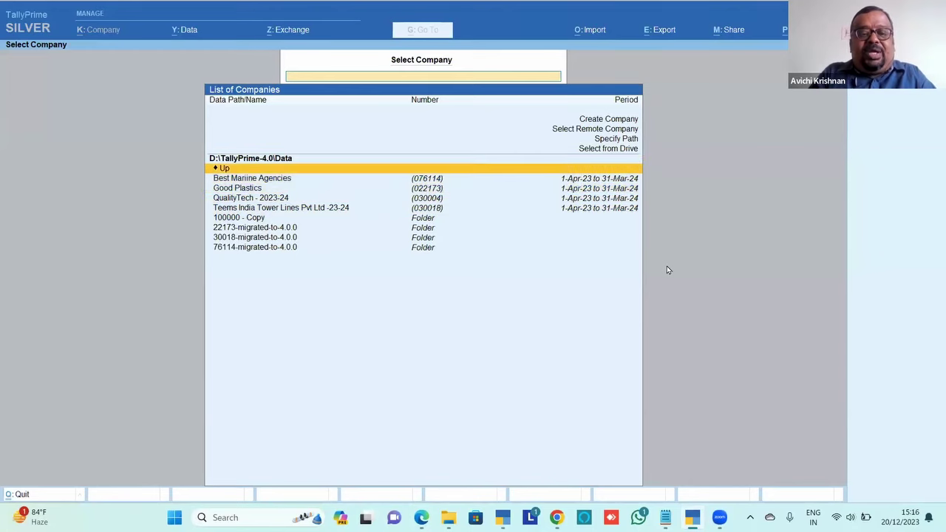
key("Down")
key("Down")
key("Down")
key("Down")
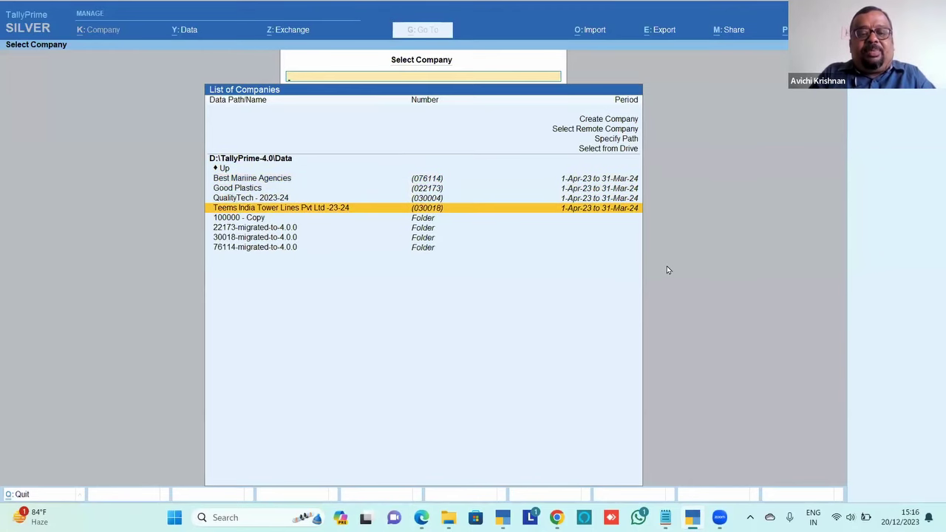
key("Return")
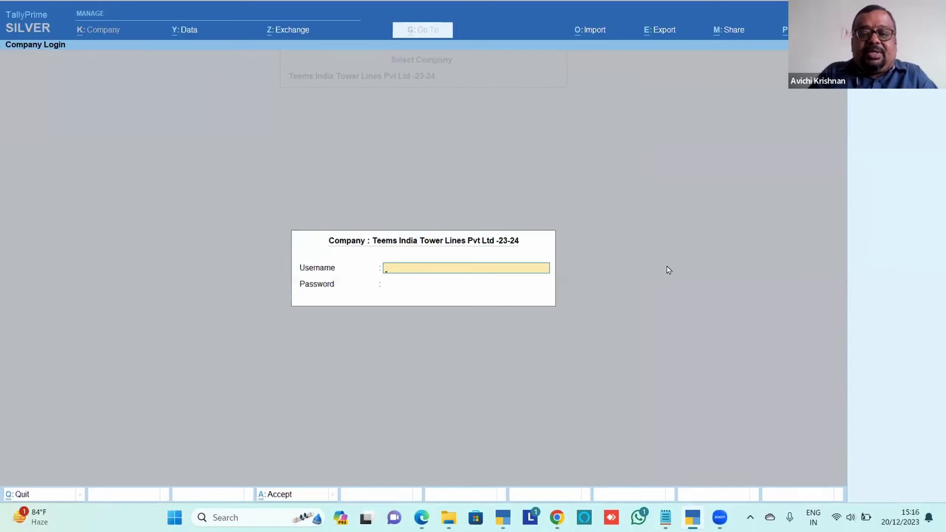
key("Escape")
Load Best Mariine Agencies by entering the username and password
key("Return")
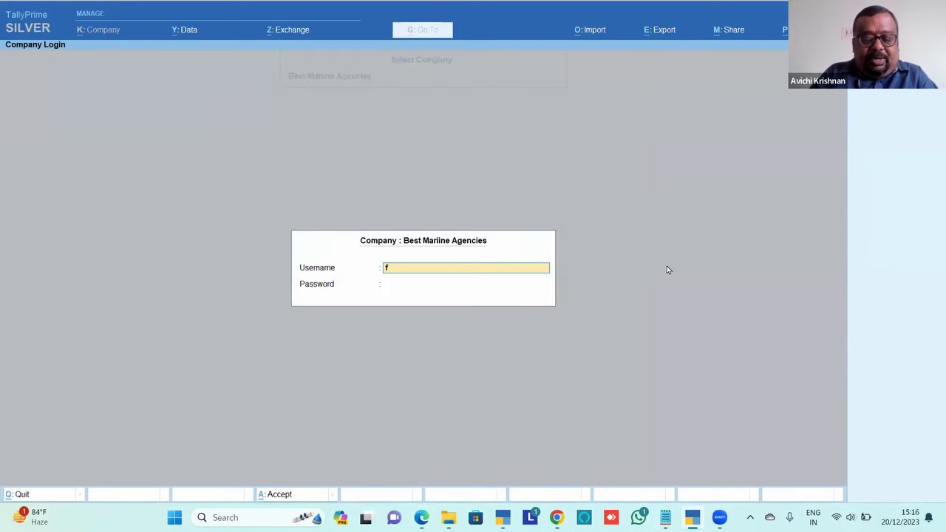
key("Return")
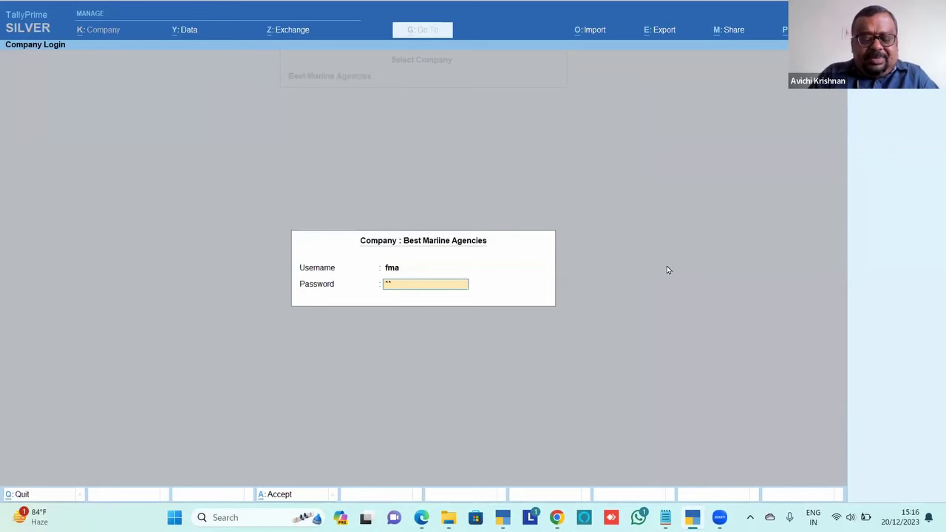
key("Return")
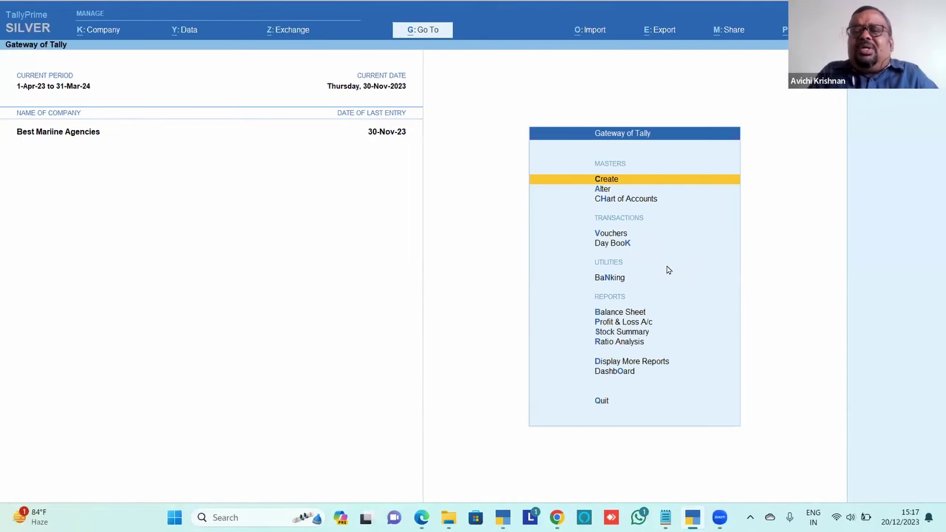
Reach the Sample Excel File submenu through O: Import and MAnage
left_click(605, 33)
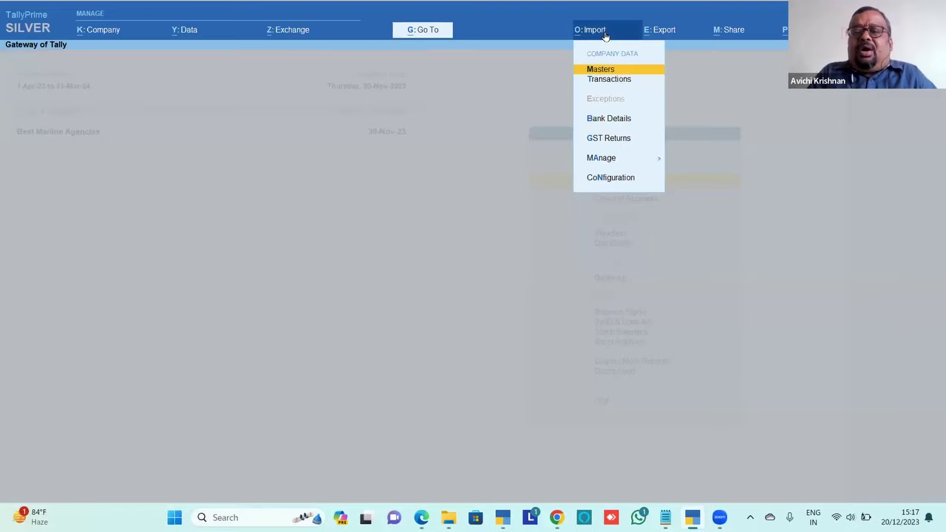
left_click(628, 158)
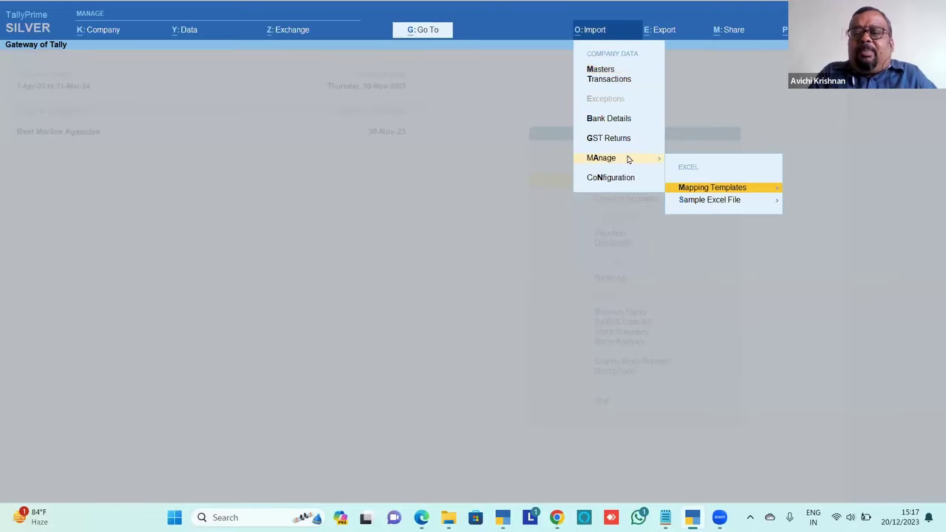
left_click(706, 208)
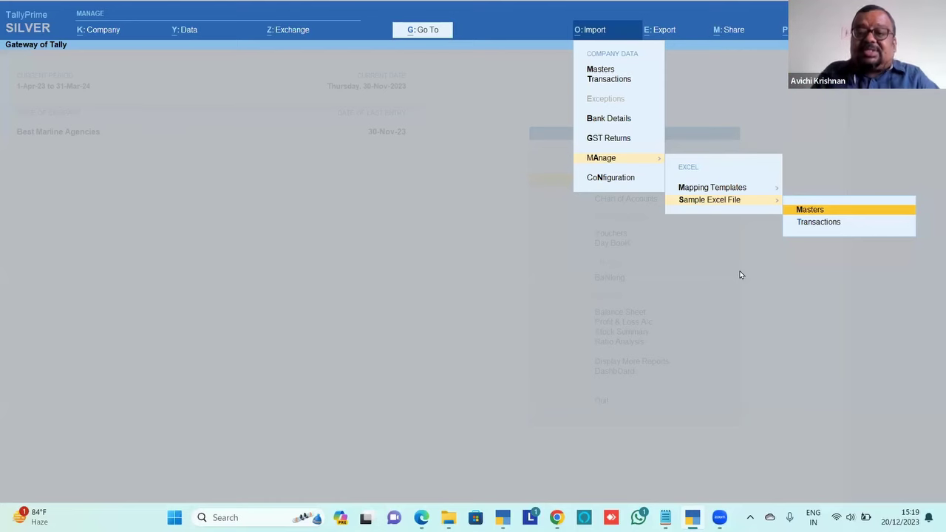
Choose the Masters sample Excel file and open its Sample File For list
key("Return")
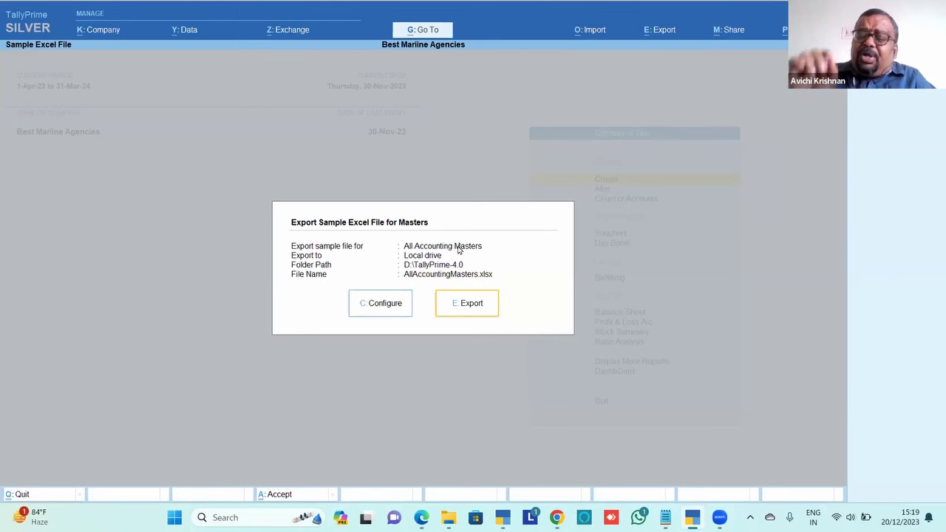
left_click(394, 307)
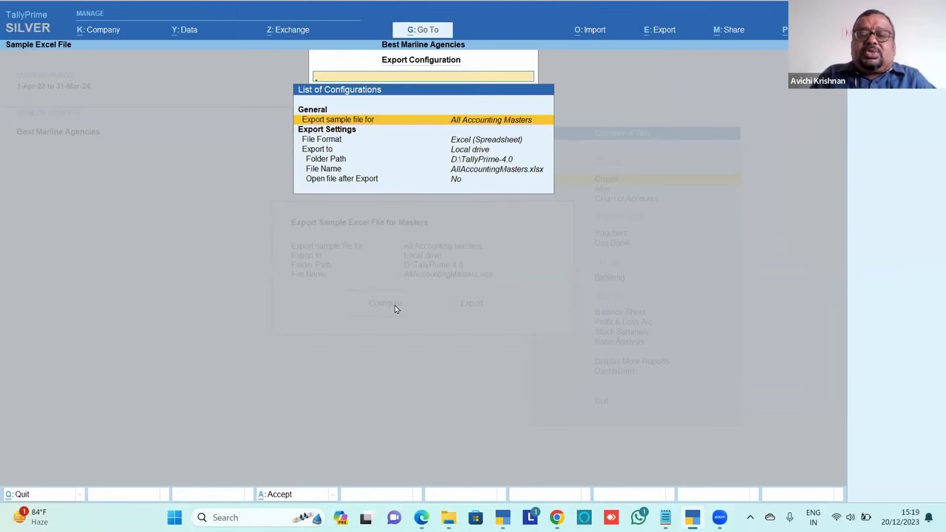
key("Return")
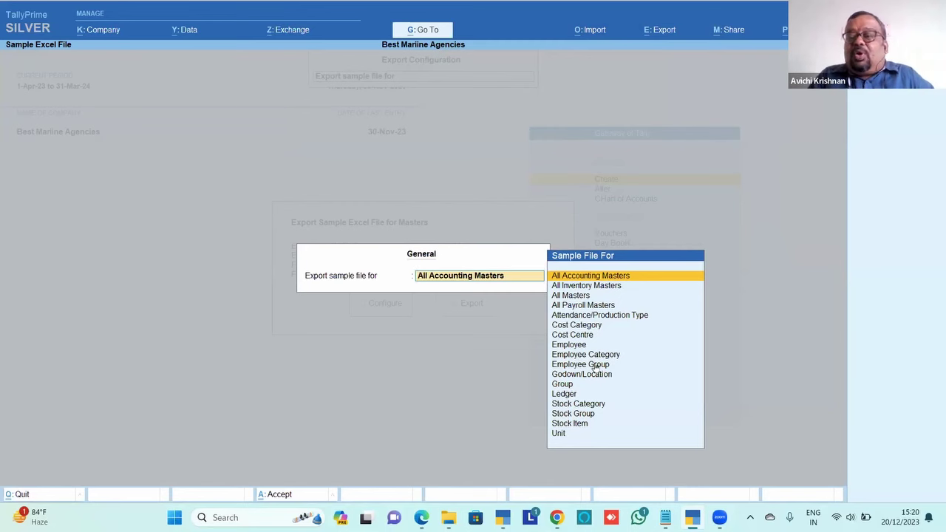
Review the master types (Inventory, Payroll, Employee Category, Group, Ledger), keep All Accounting Masters, then switch to the PDF
key("Down")
key("Down")
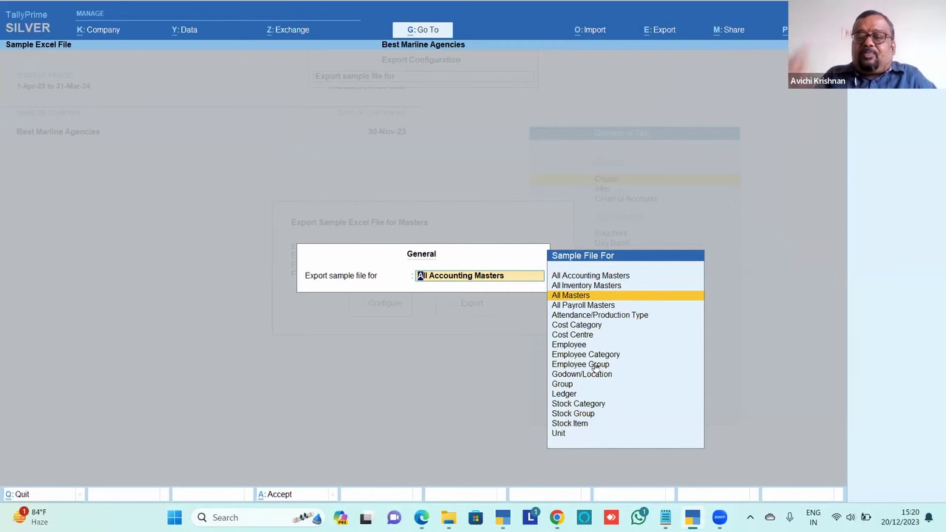
key("Up")
key("Up")
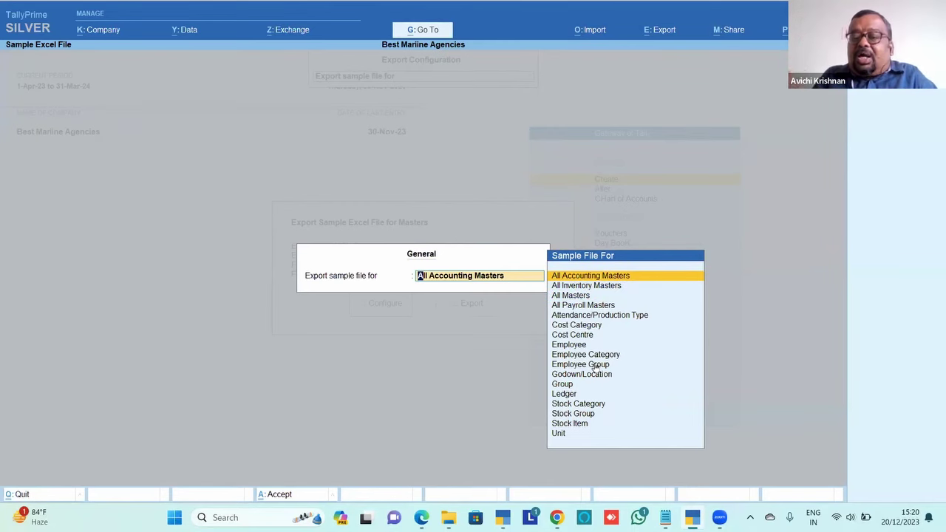
key("Down")
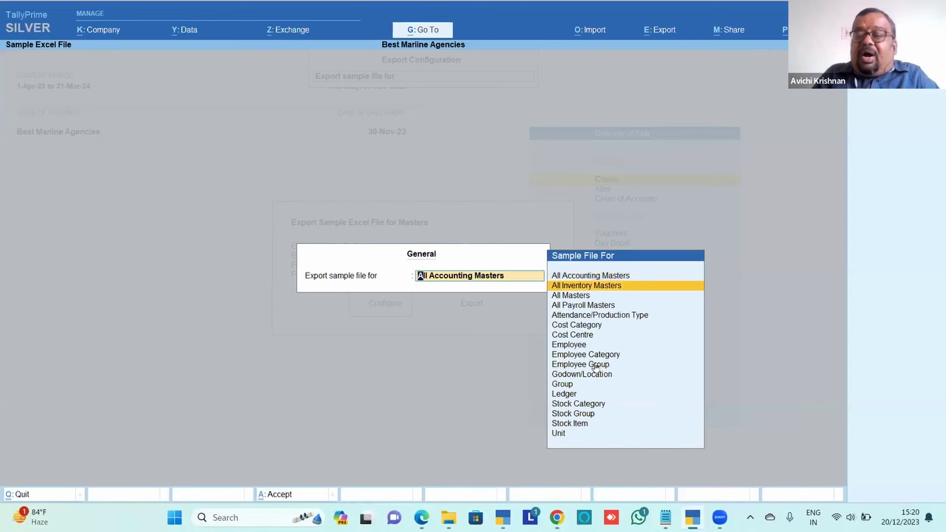
key("Down")
key("Down")
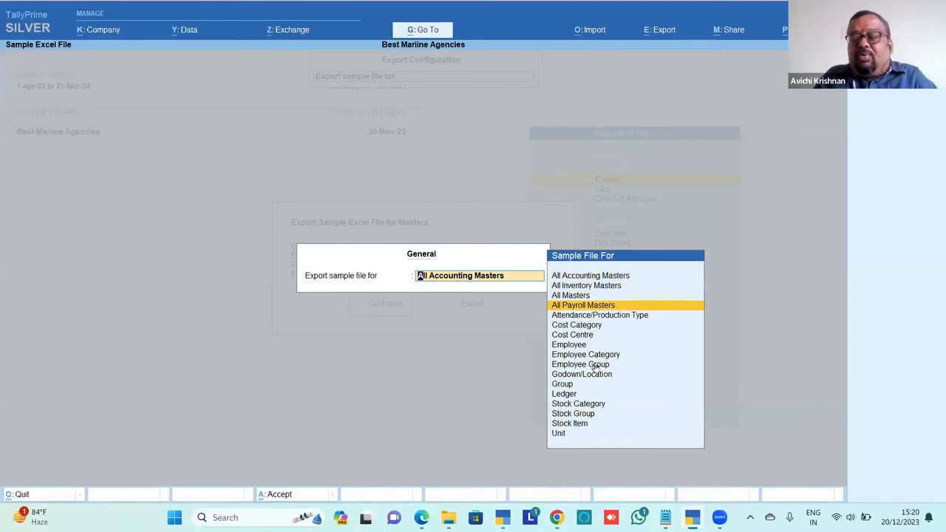
key("Down")
key("Down")
key("Down")
key("Down")
key("Down")
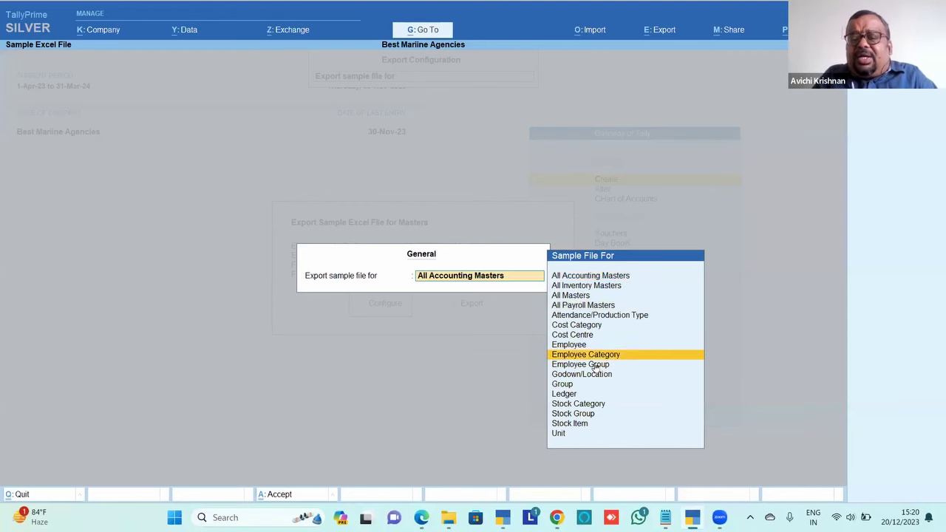
key("Down")
key("Down")
key("Down")
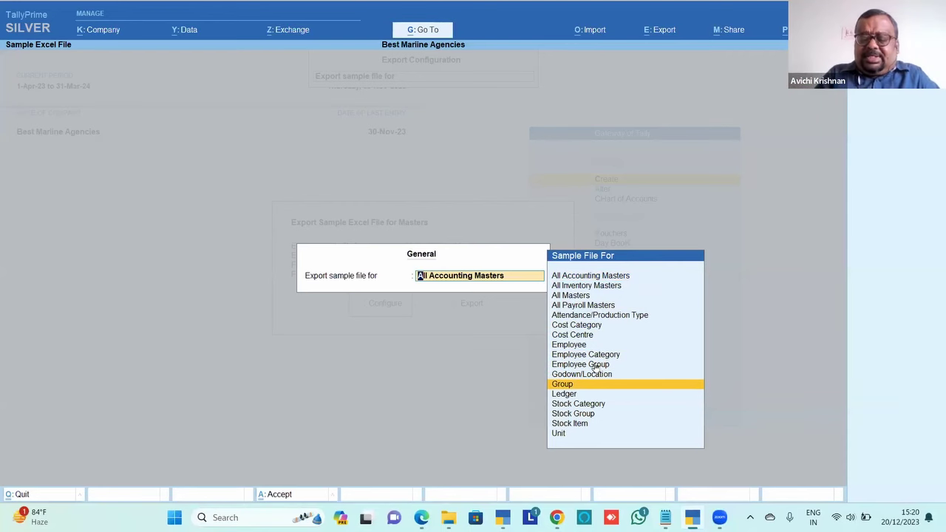
key("Down")
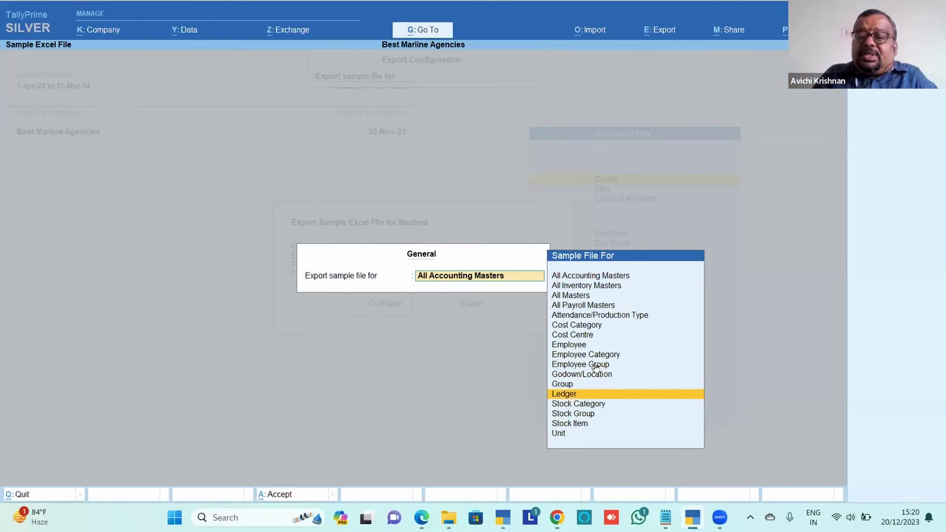
key("Down")
key("Down")
key("Down")
key("Down")
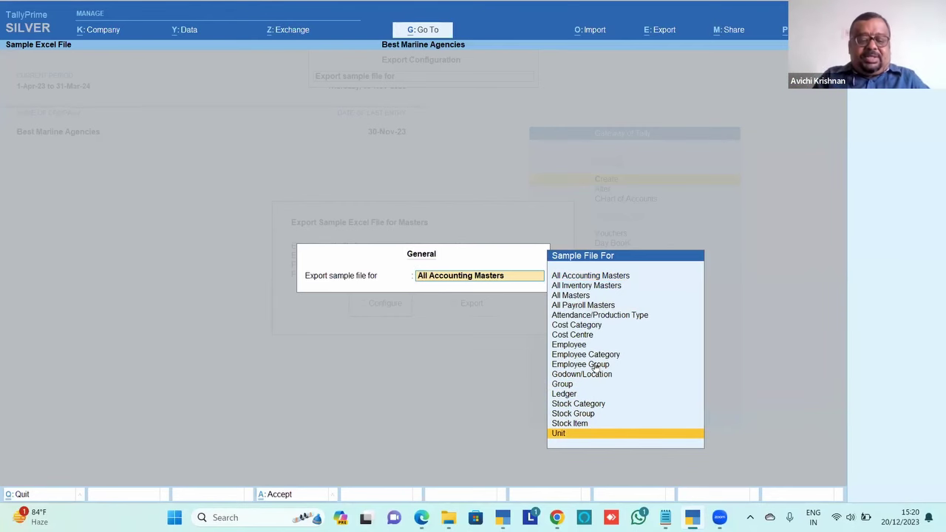
key("alt+Tab")
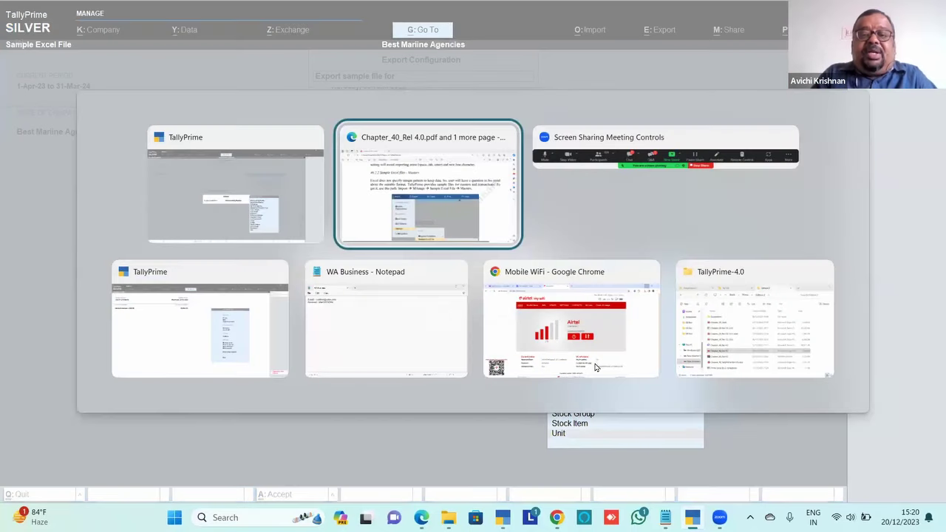
Scroll the PDF to the AllMasters sheet illustration on page 13 and bring up File Explorer
scroll(596, 367, "down", 1)
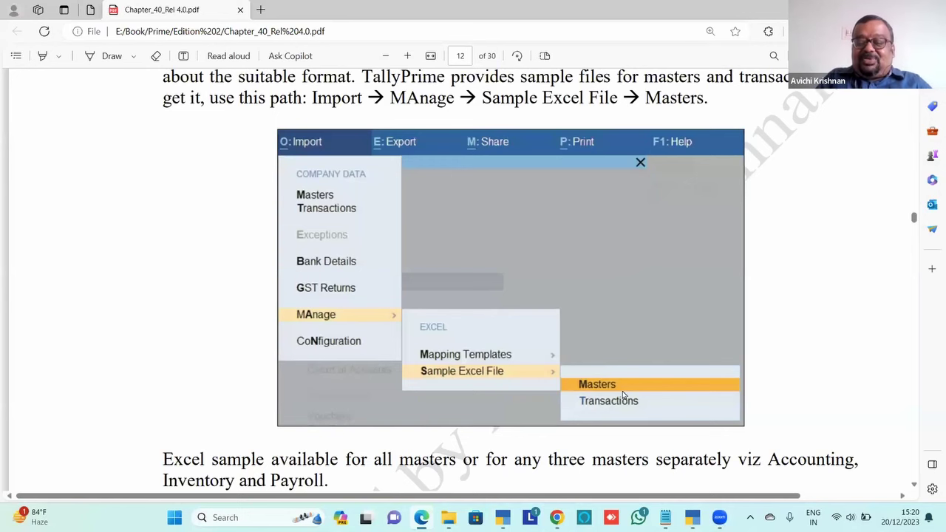
scroll(623, 395, "down", 5)
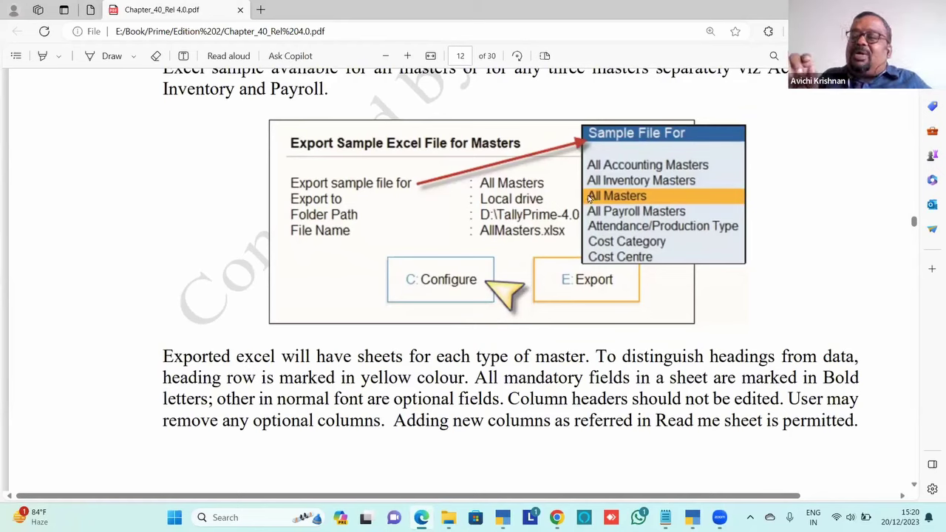
scroll(589, 198, "down", 10)
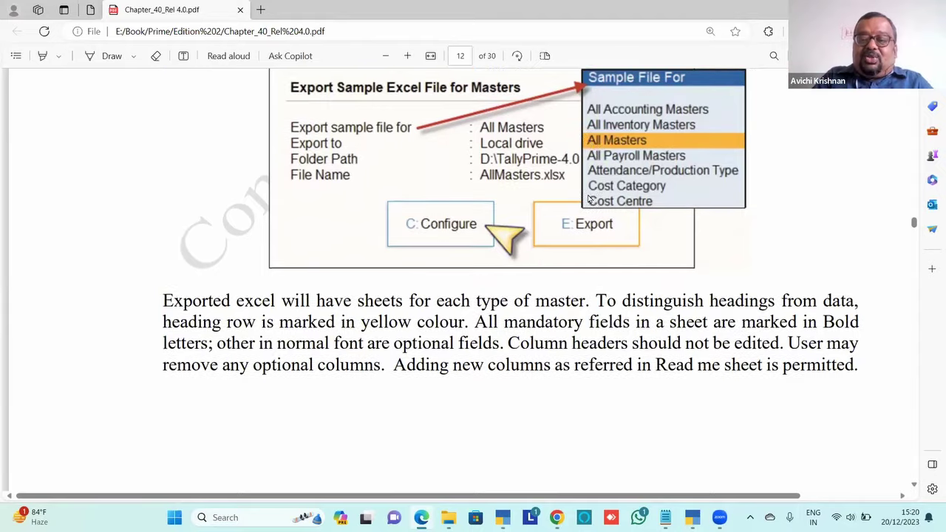
scroll(589, 198, "down", 2)
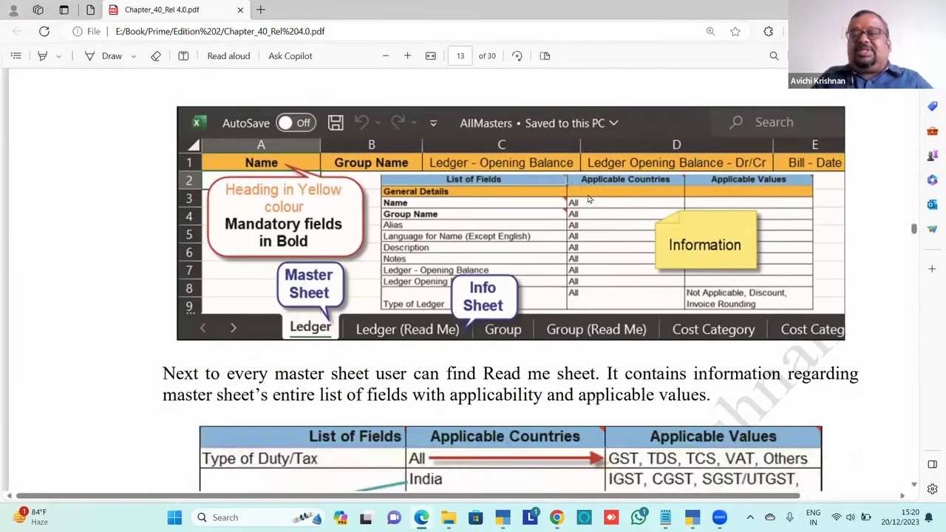
scroll(588, 198, "up", 2)
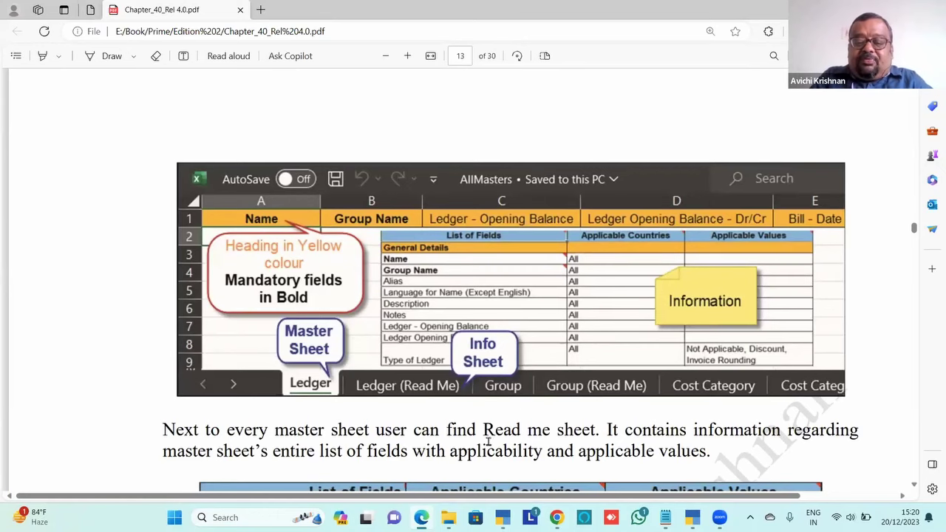
left_click(449, 517)
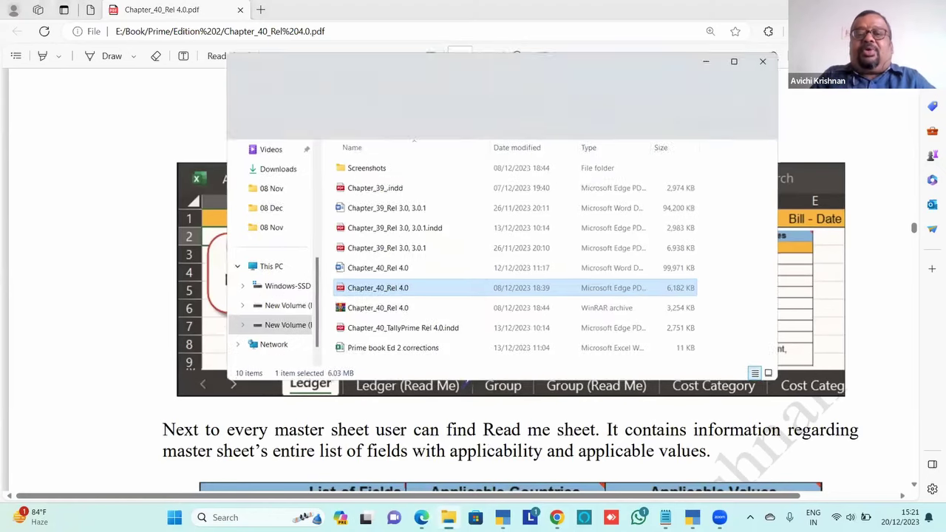
Open AllAccountingMasters in Excel from the TallyPrime-4.0 folder
left_click(327, 65)
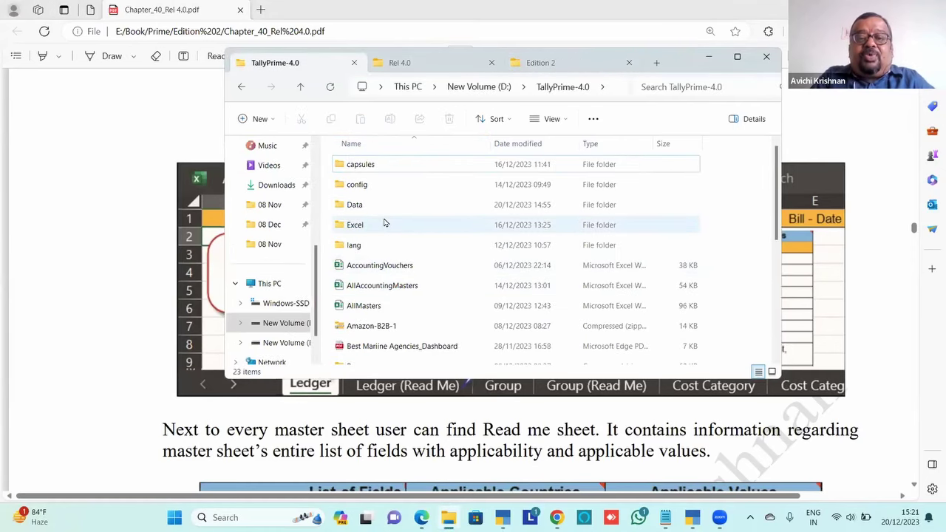
left_click(403, 289)
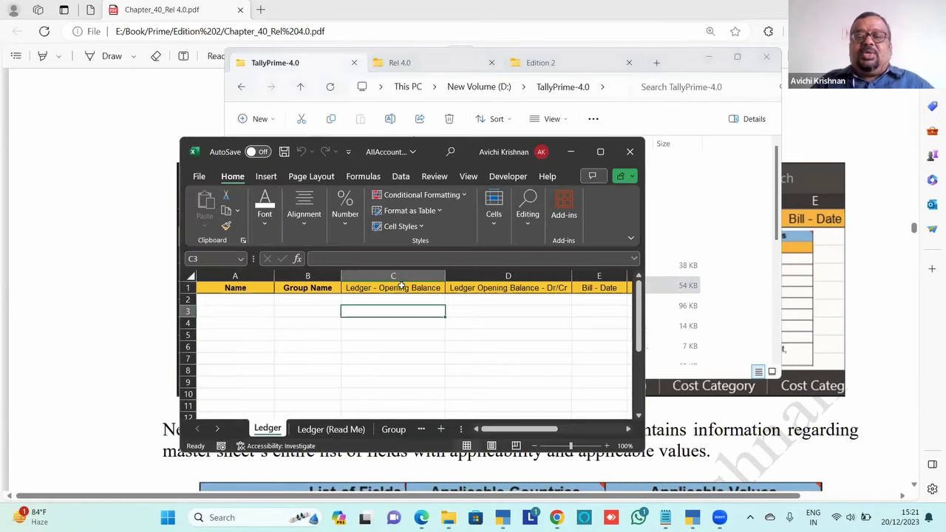
Maximize the AllAccountingMasters workbook to review the Ledger sheet headings, then return to the PDF
left_click(600, 152)
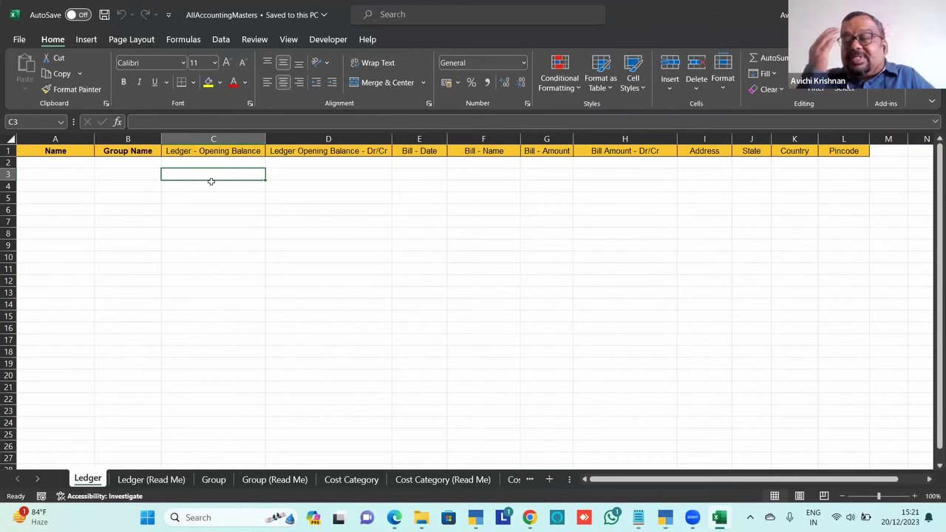
key("alt+Tab")
key("alt+Tab")
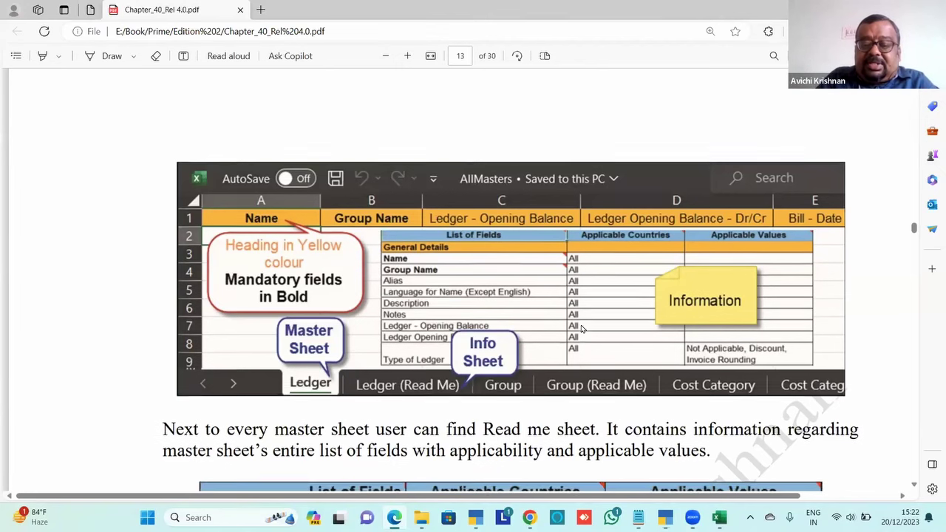
Scroll the PDF to the Read me field table, then return to the AllAccountingMasters workbook
scroll(581, 328, "down", 5)
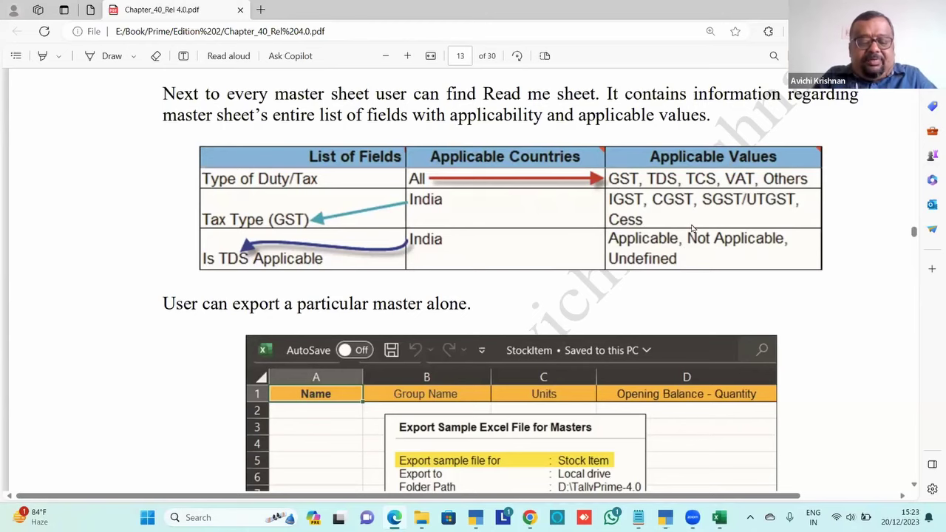
key("alt+Tab")
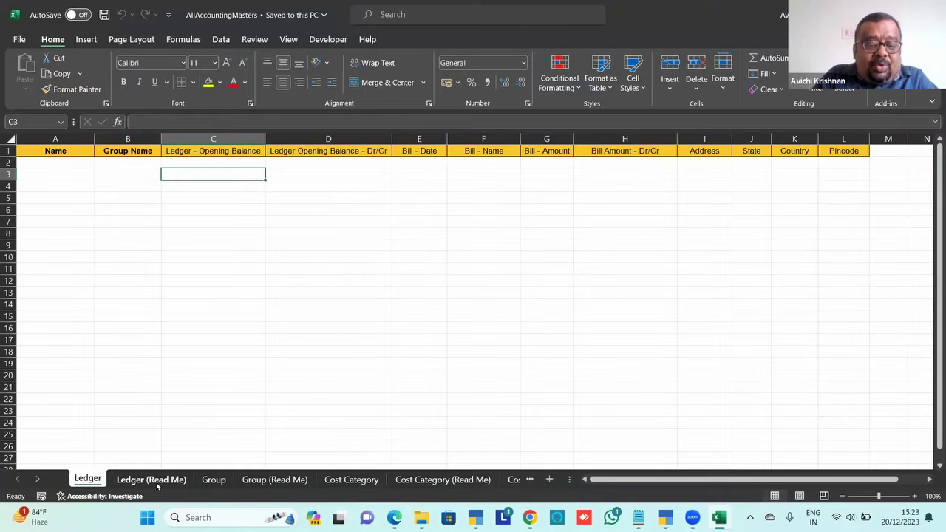
Show the Ledger (Read Me) sheet and zoom it to 130% for reading
left_click(156, 481)
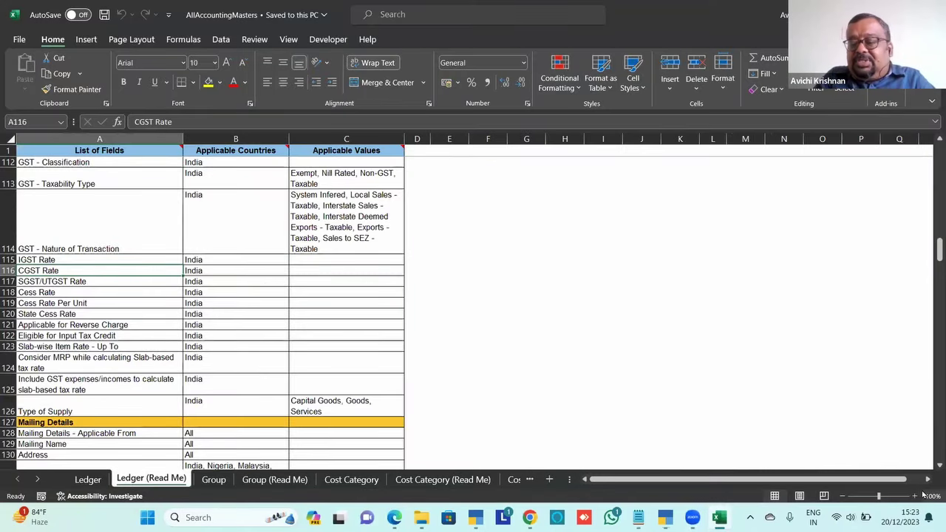
left_click(914, 496)
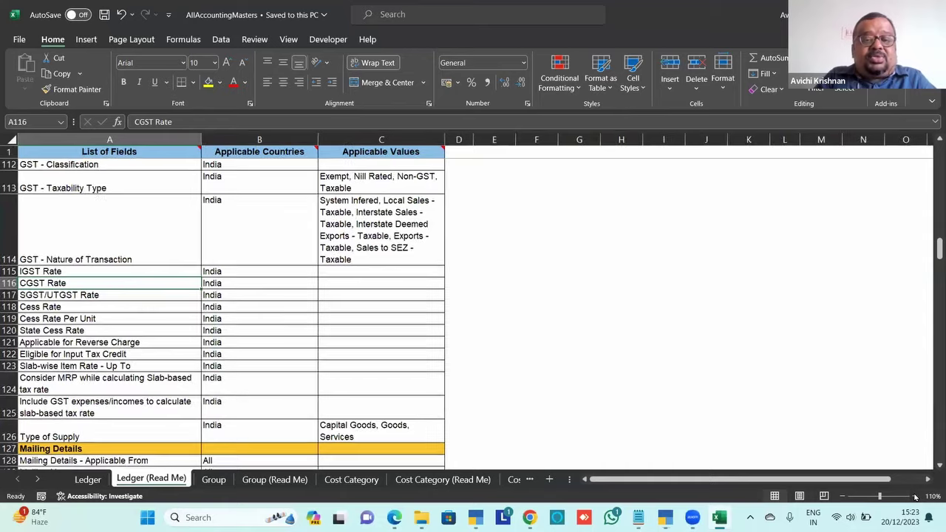
scroll(656, 333, "up", 2, "ctrl")
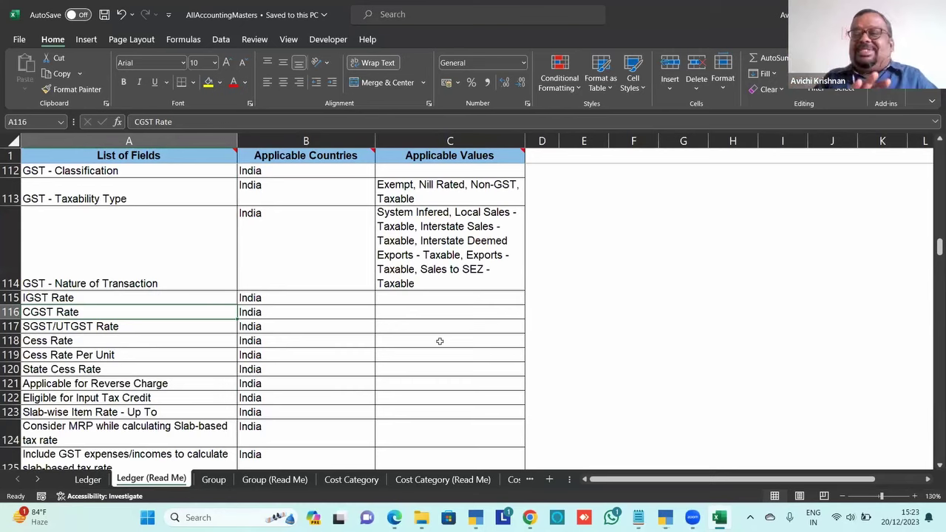
Scroll through pages 13–14 of the chapter PDF on exporting a single master and importing masters
key("alt+Tab")
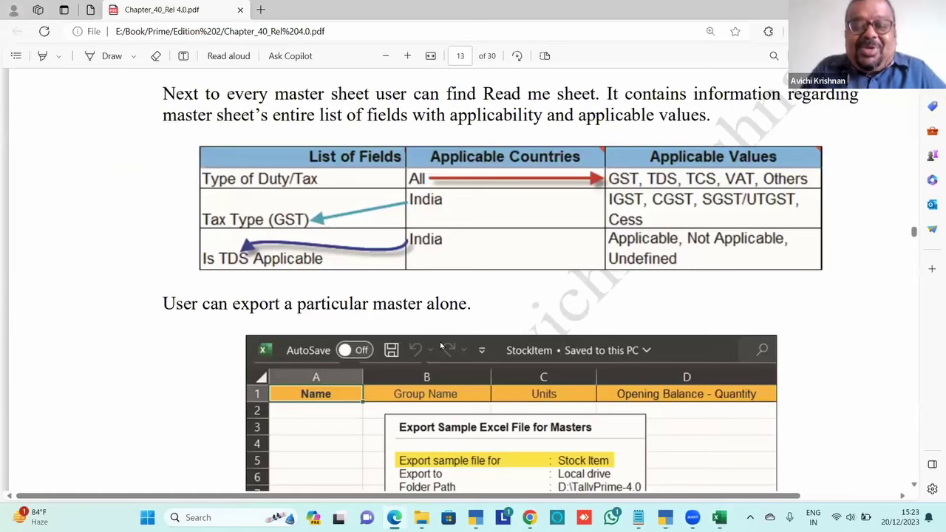
scroll(440, 346, "down", 3)
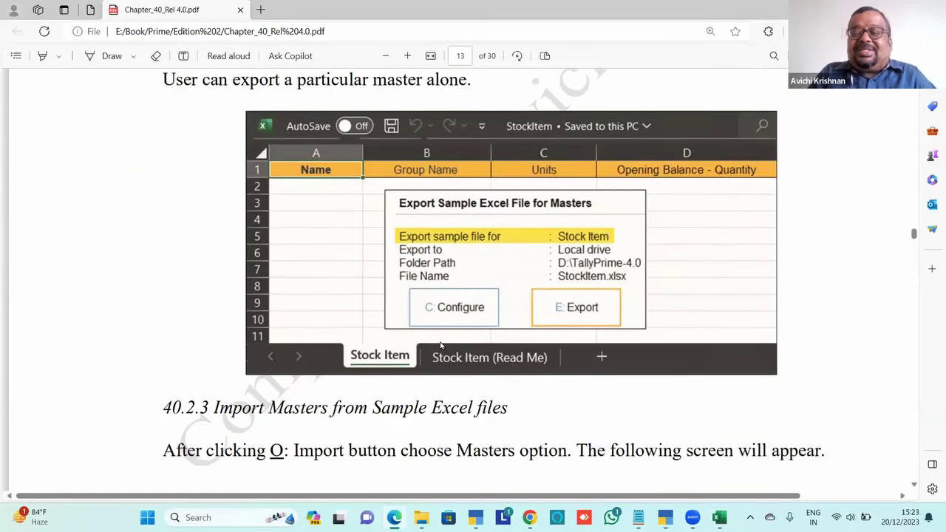
scroll(441, 346, "up", 1)
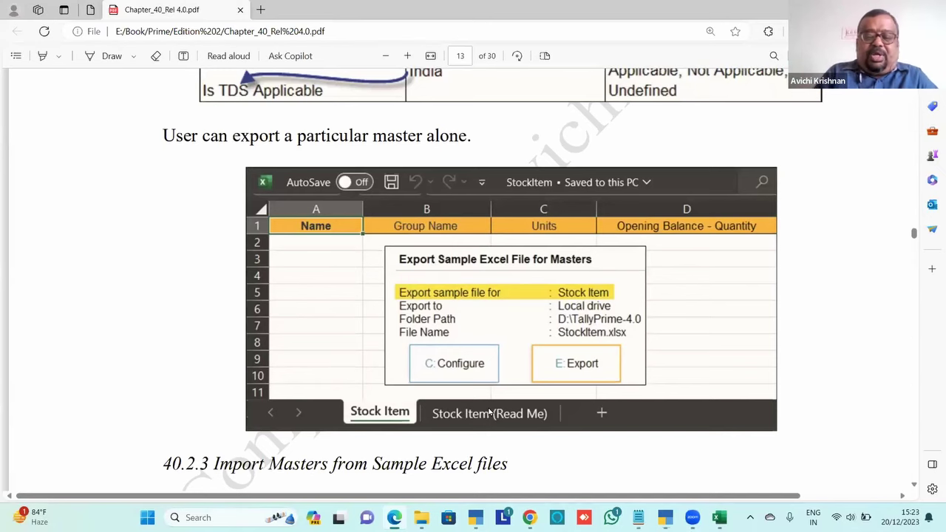
scroll(488, 411, "down", 5)
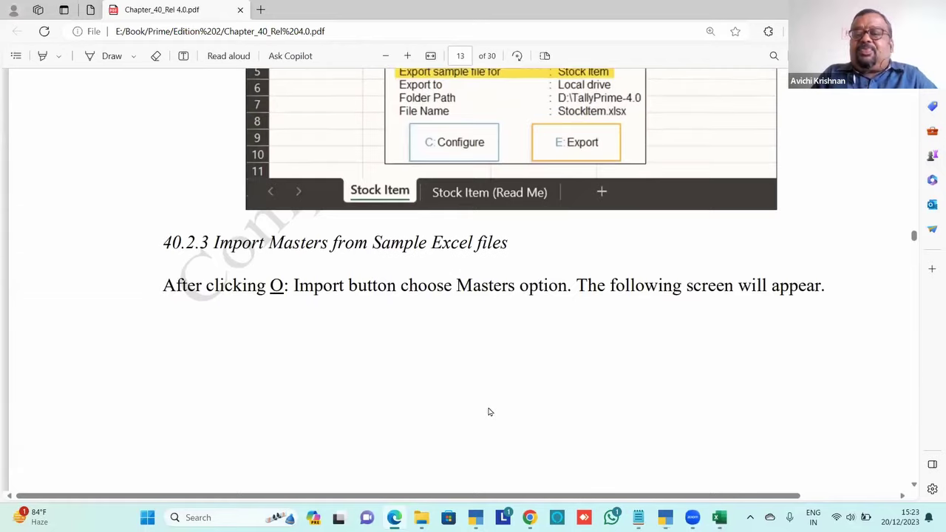
scroll(488, 412, "down", 5)
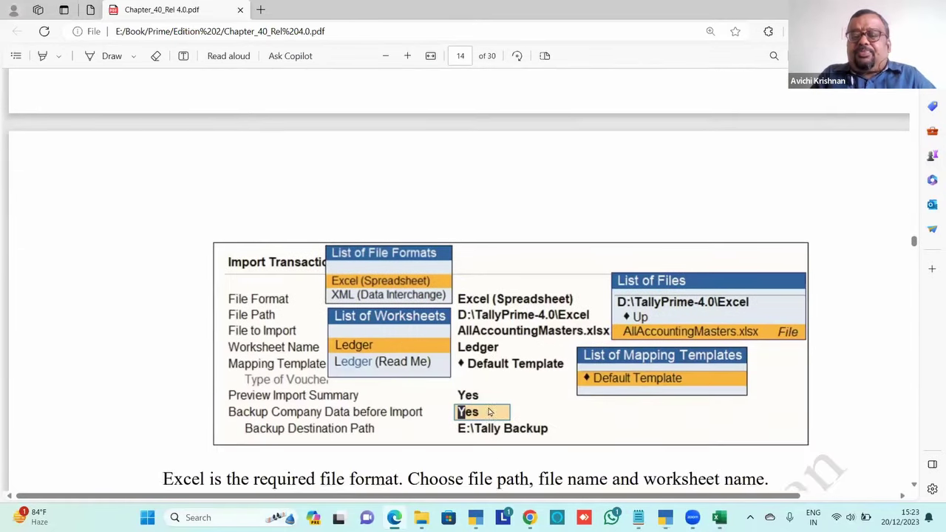
scroll(489, 411, "up", 9)
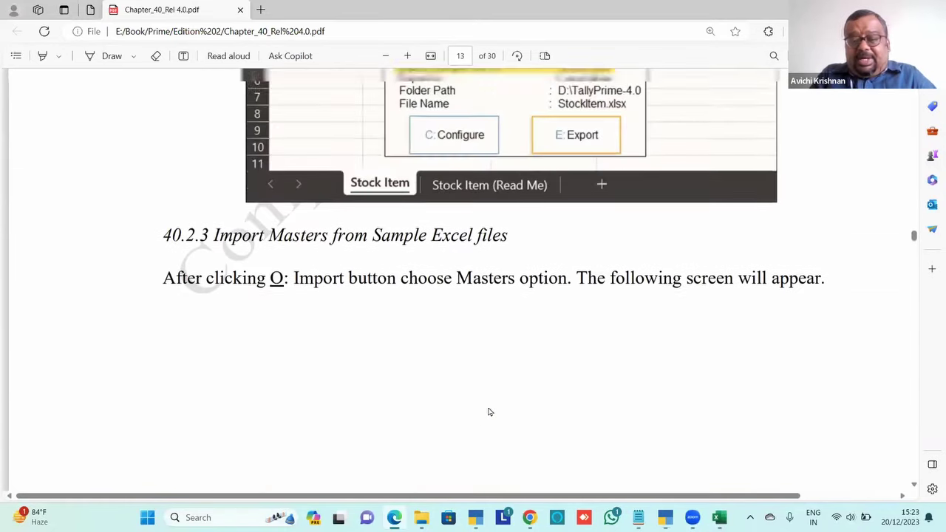
scroll(489, 412, "up", 2)
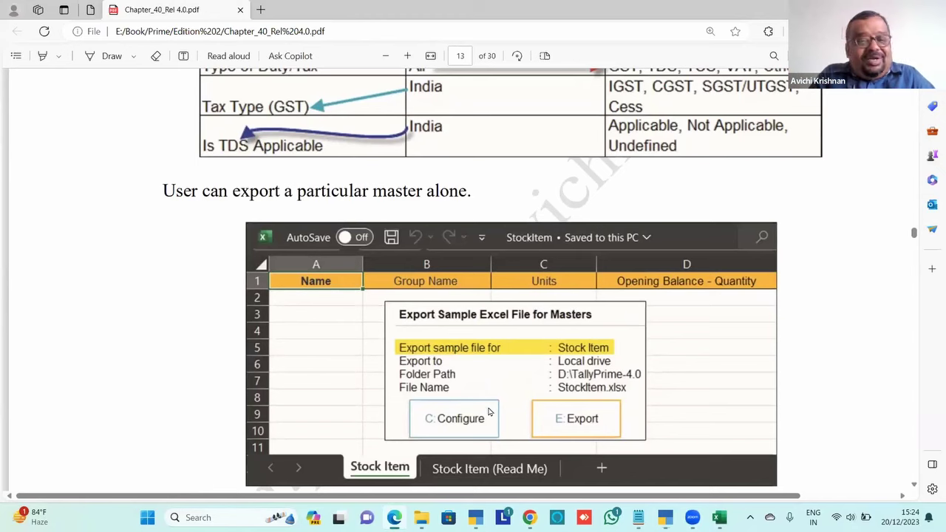
Open the AllAccountingMasters workbook from the TallyPrime-4.0 Excel folder and bring up its Ledger sheet
key("alt+Tab")
key("alt+Tab")
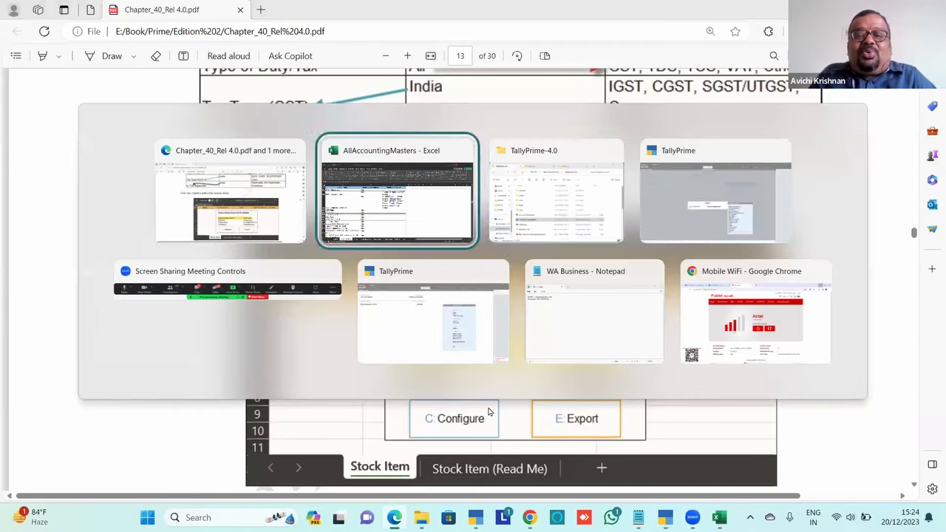
key("l")
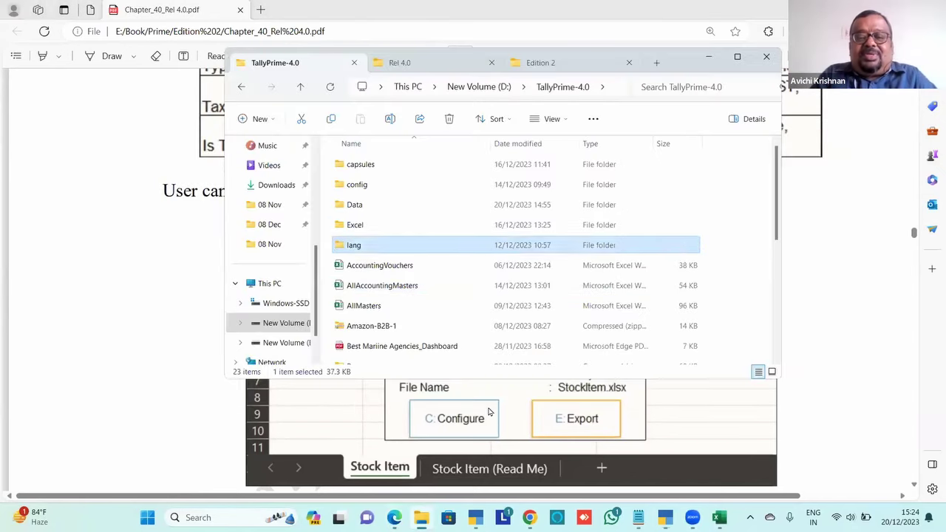
key("e")
key("Return")
key("l")
key("Up")
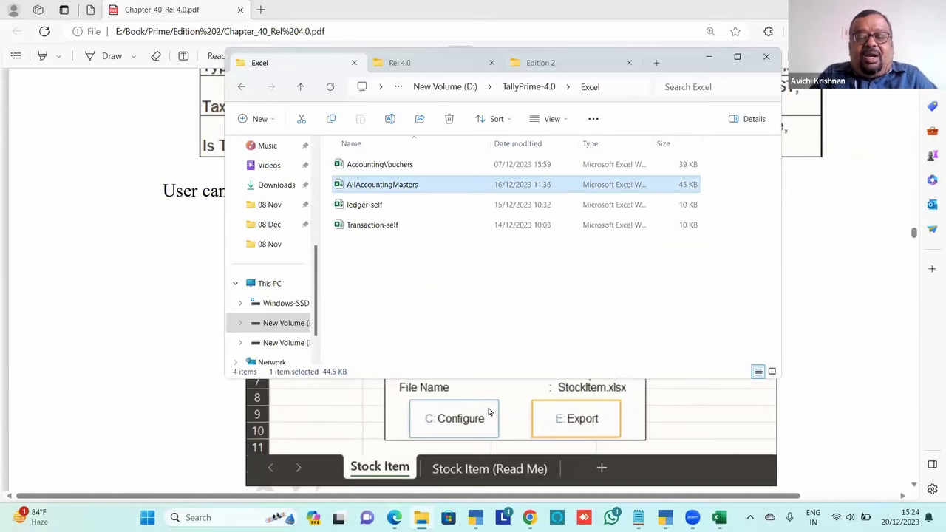
key("Return")
key("alt+Tab")
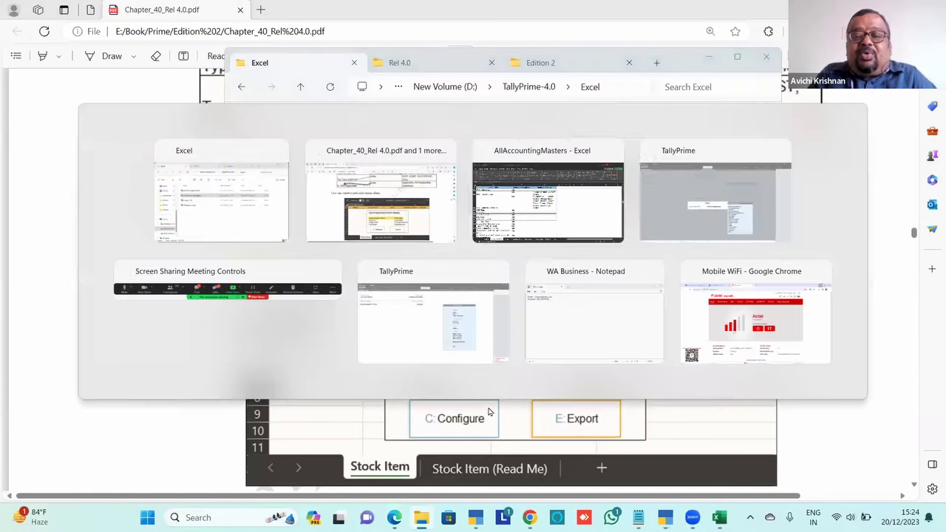
key("alt+Tab")
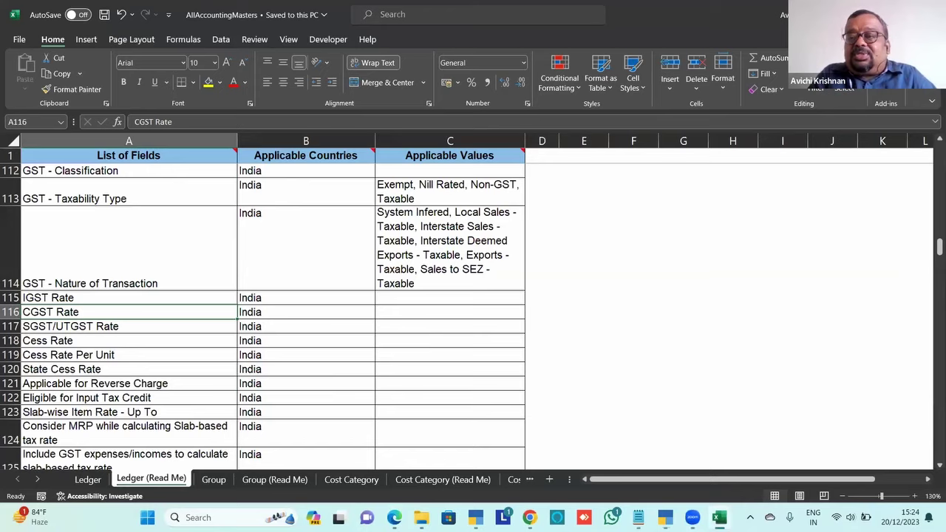
key("alt+Tab")
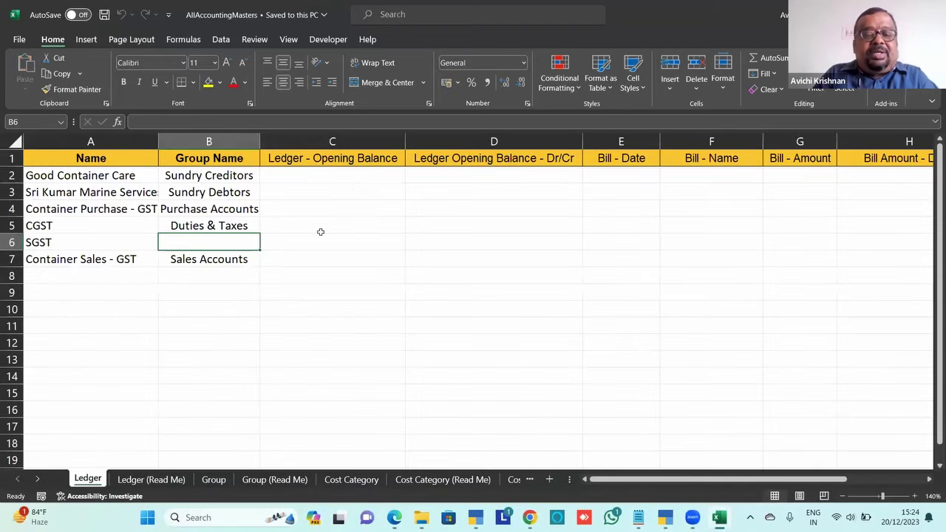
Copy the Duties & Taxes group from B5 into SGST's cell B6 and save the workbook
key("Up")
key("ctrl+c")
key("Down")
key("Return")
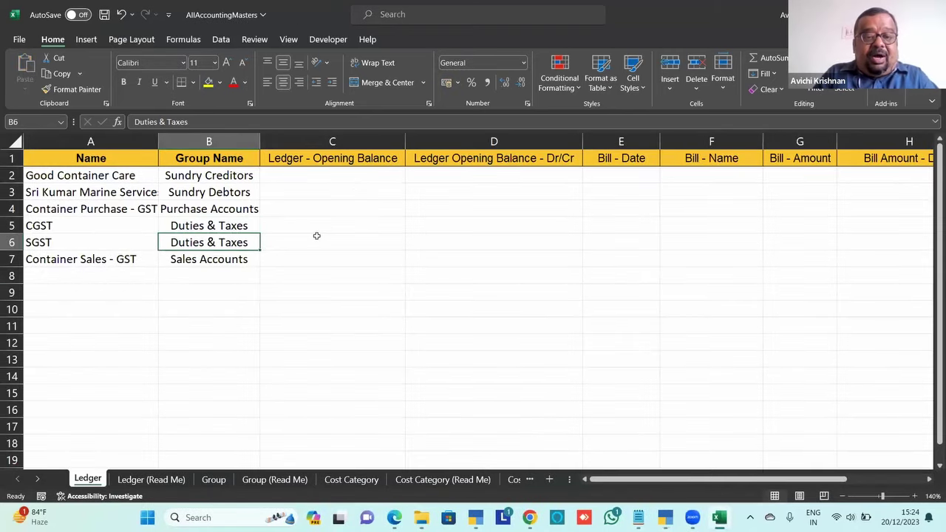
key("ctrl+s")
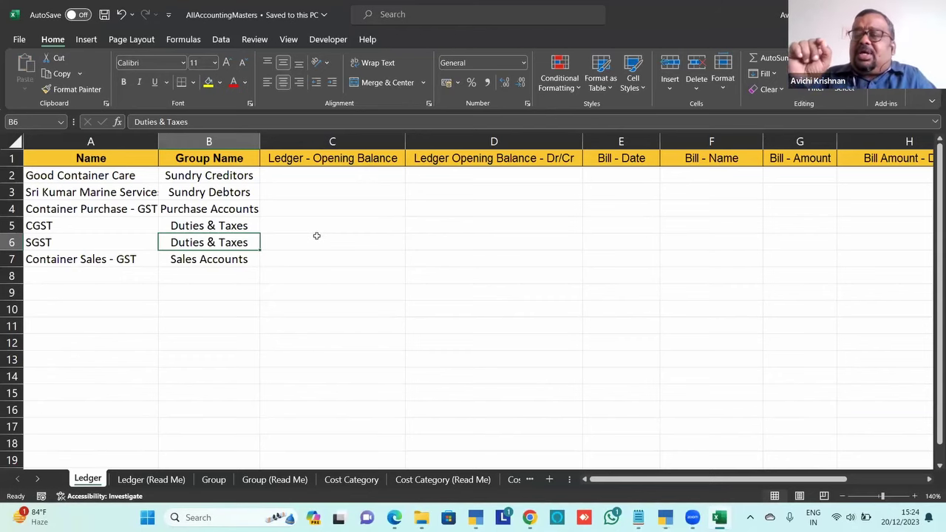
key("Up")
key("Up")
key("Up")
key("Up")
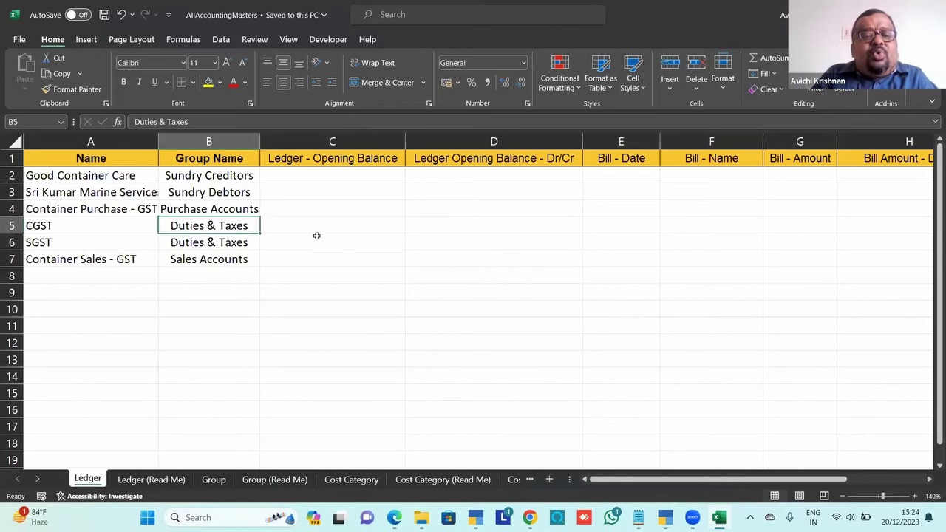
key("Left")
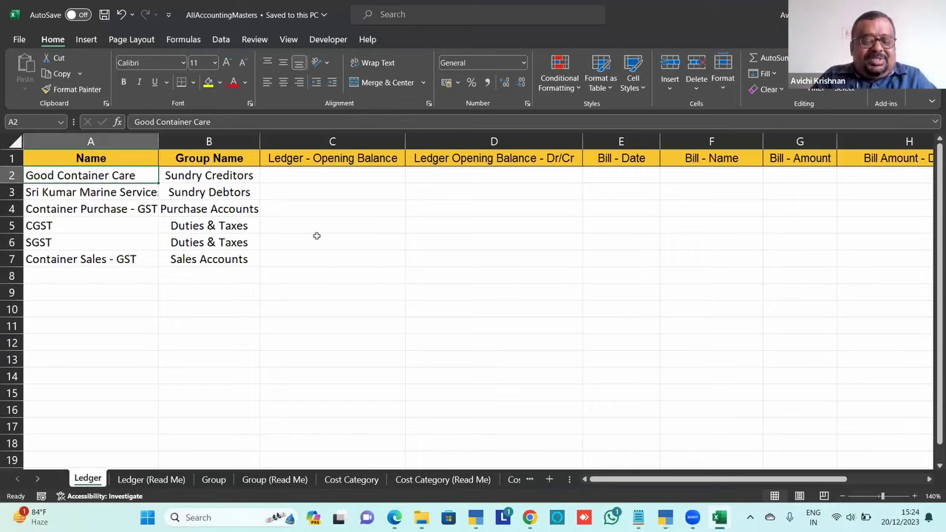
key("alt+Tab")
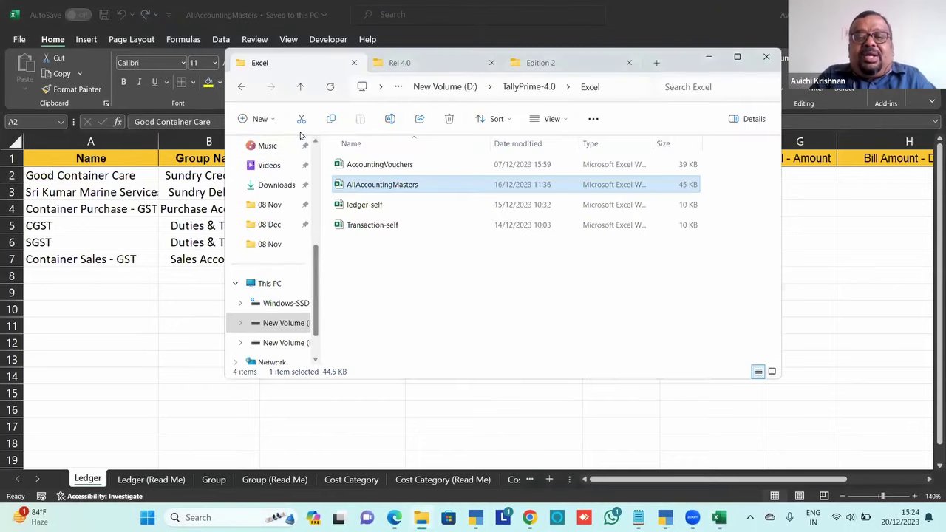
Open the AccountingVouchers workbook at 110% zoom and review the purchase voucher party and ledger columns
left_click(380, 167)
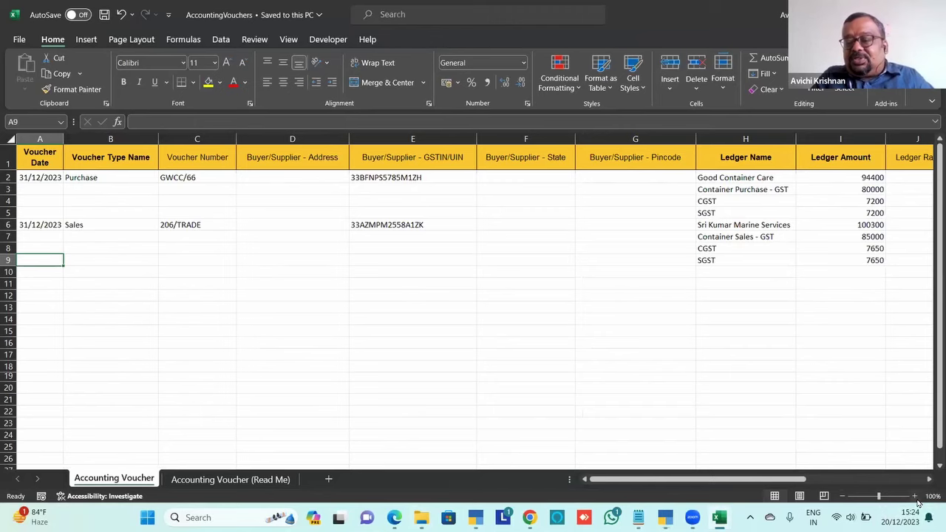
left_click(915, 495)
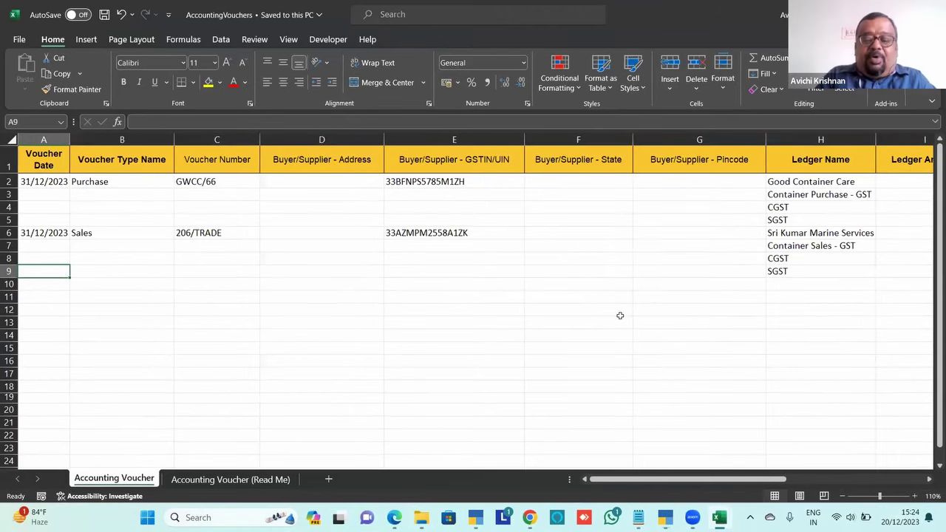
key("Up")
key("Up")
key("Up")
key("Up")
key("Up")
key("Right")
key("Right")
key("Right")
key("Right")
key("Right")
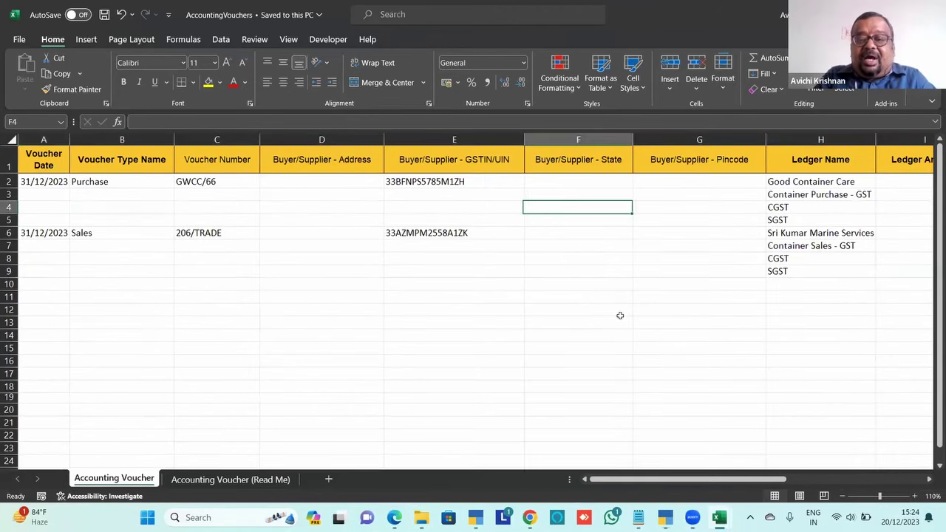
key("Right")
key("Right")
key("Right")
key("Right")
key("Left")
key("Left")
key("Left")
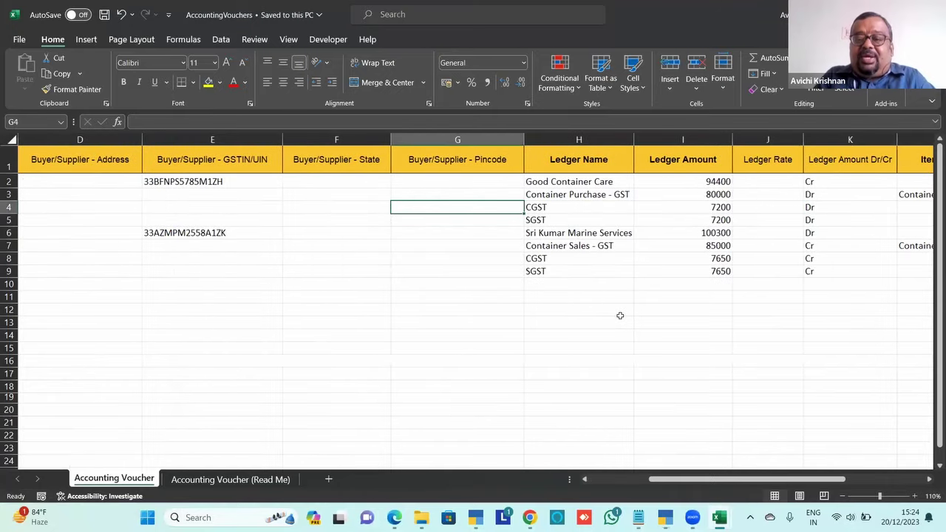
key("Up")
key("Up")
key("Right")
key("Down")
key("Down")
key("Down")
key("Down")
key("Down")
key("Down")
key("Down")
key("Down")
key("Right")
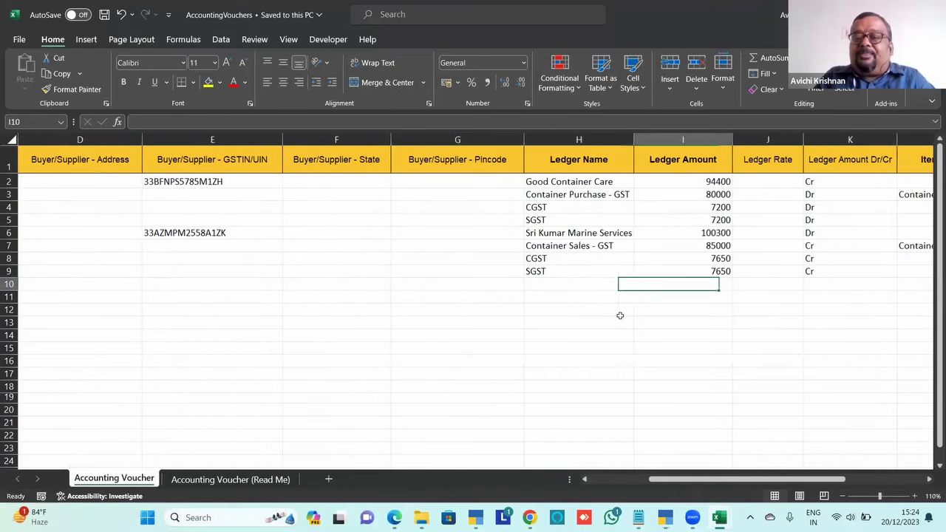
Check the sales voucher's Container 20 Ft values: item amount P7, rate N7, ledger amount I7
key("Right")
key("Right")
key("Right")
key("Right")
key("Right")
key("Right")
key("Left")
key("Left")
key("Left")
key("Up")
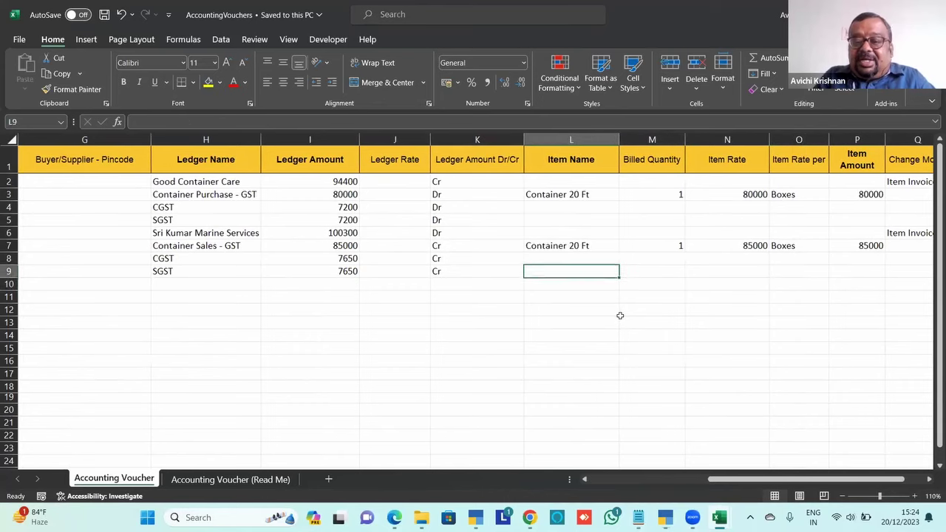
key("Up")
key("Up")
key("Right")
key("Right")
key("Right")
key("Right")
key("Right")
key("Left")
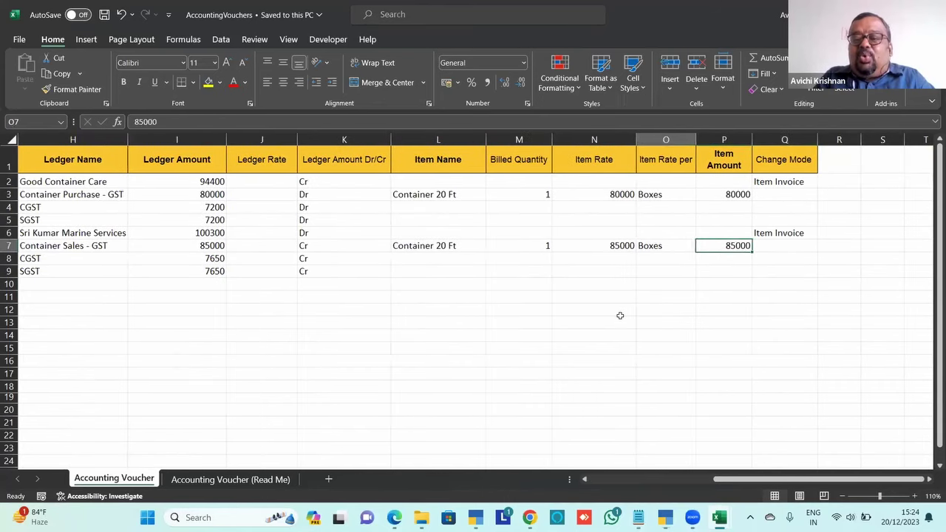
key("Left")
key("Left")
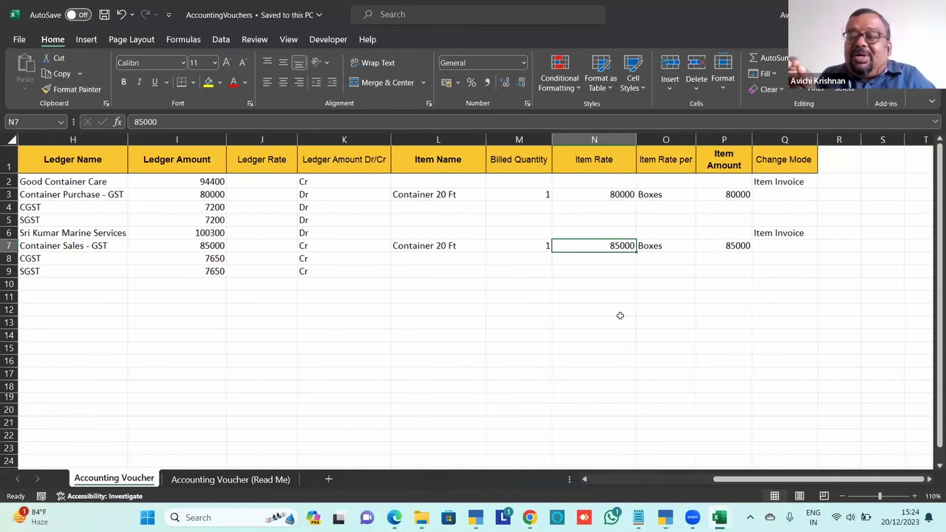
key("Left")
key("Left")
key("Left")
key("Left")
key("Left")
key("Left")
key("Left")
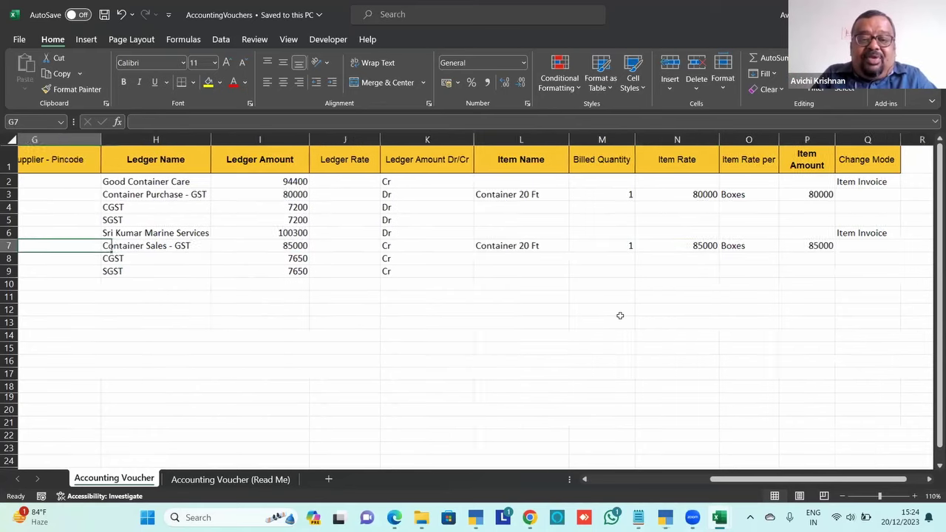
key("Right")
key("Right")
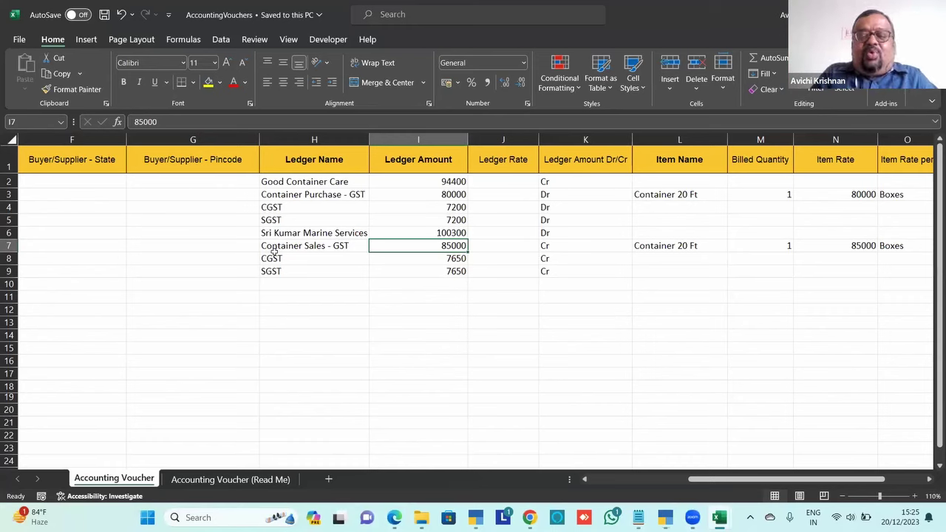
Bring TallyPrime forward and leave the sample Excel file export screens
key("alt+Tab")
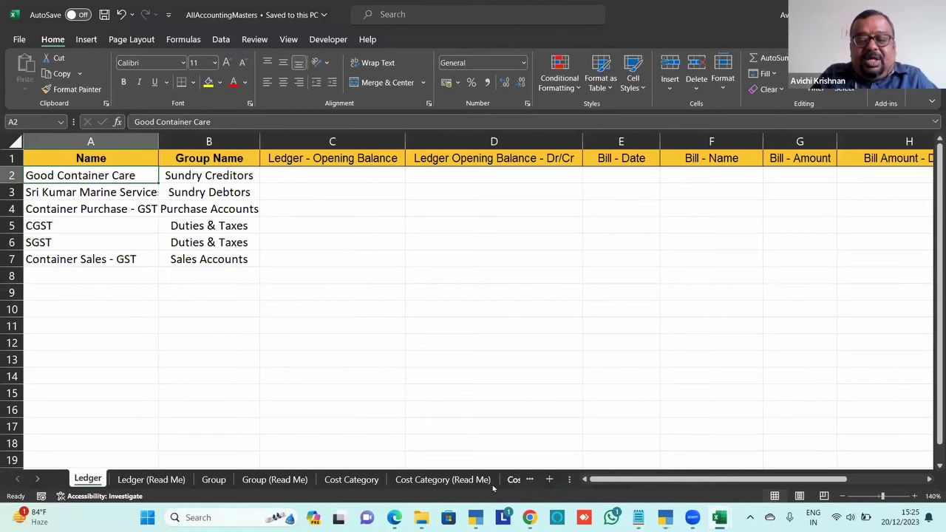
mouse_move(482, 513)
left_click(475, 452)
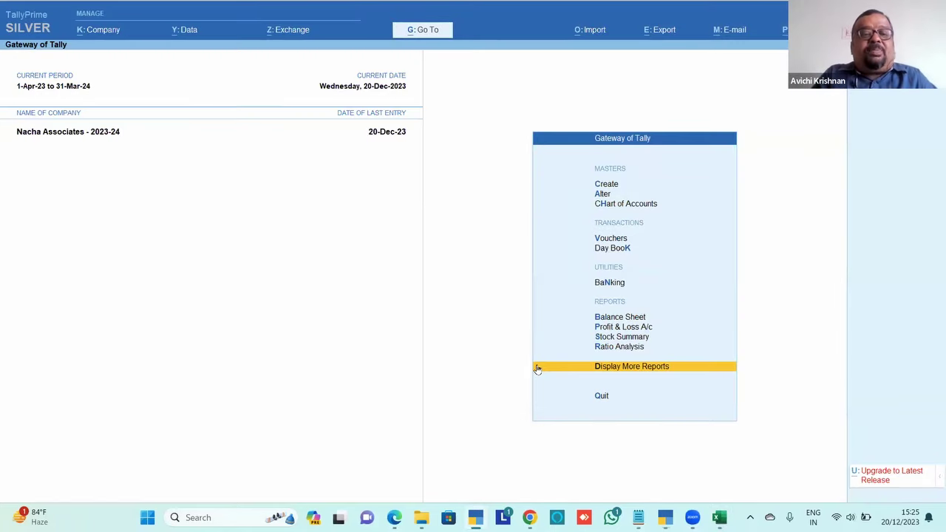
mouse_move(665, 515)
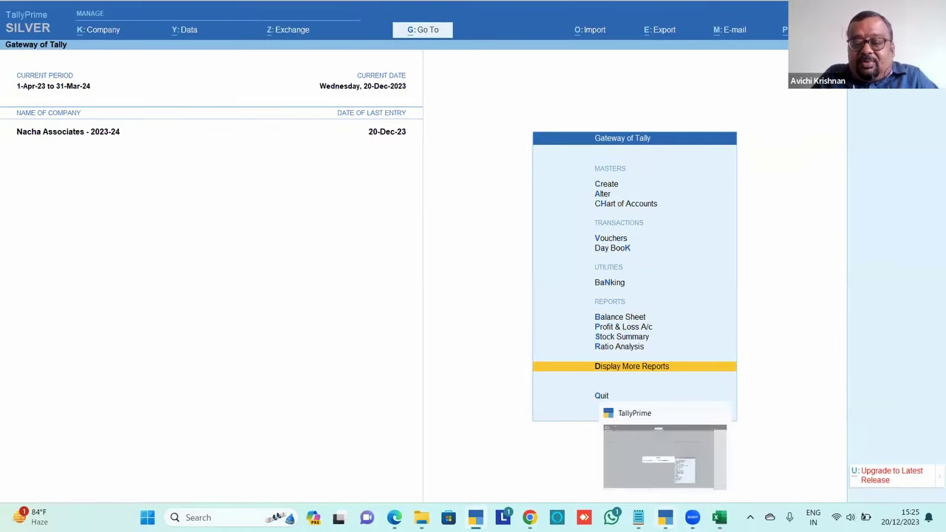
left_click(665, 455)
key("Escape")
key("Escape")
key("Escape")
key("Escape")
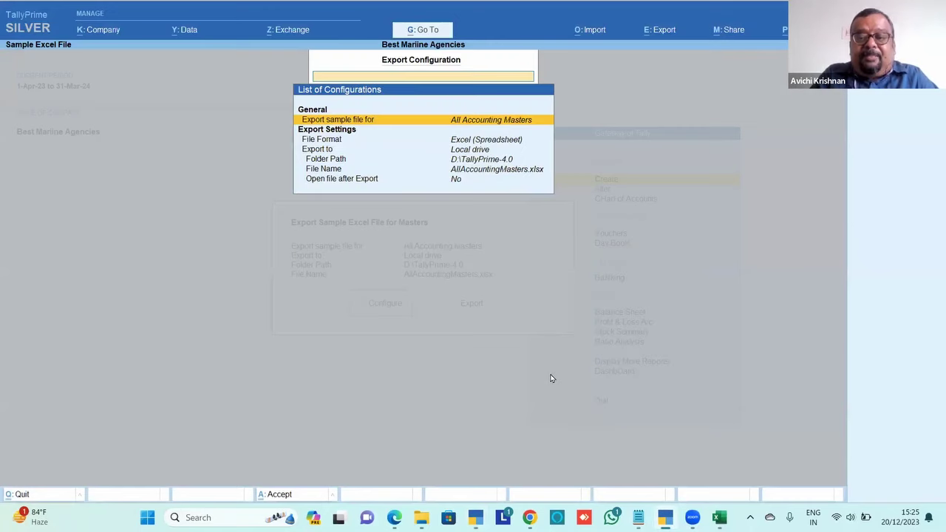
Create a new company named Test Co, accepting the default details and features
key("n")
key("ctrl+F3")
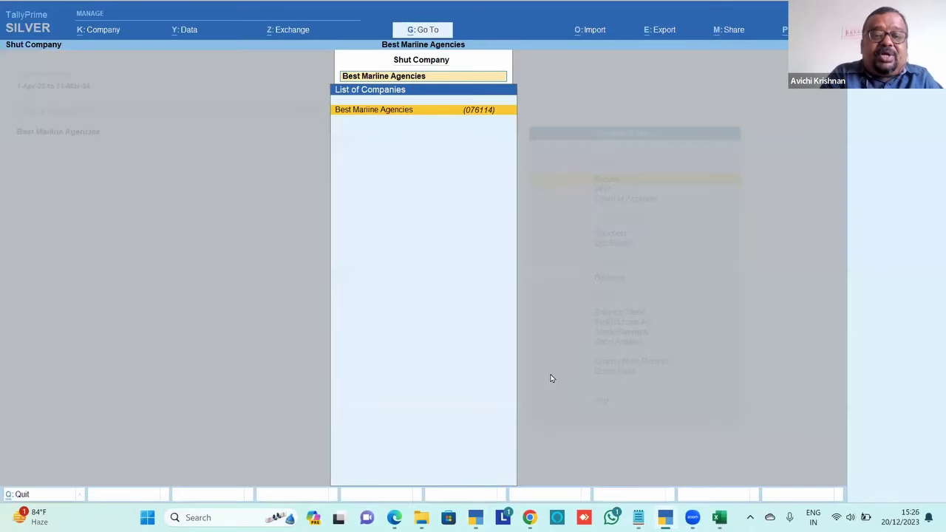
key("alt+F3")
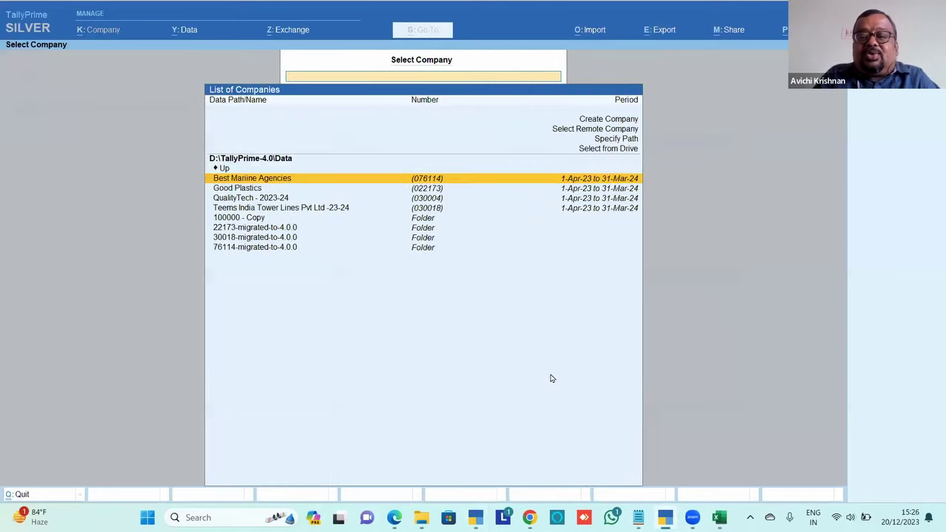
key("Up")
key("Up")
key("Up")
key("Up")
key("Up")
key("Return")
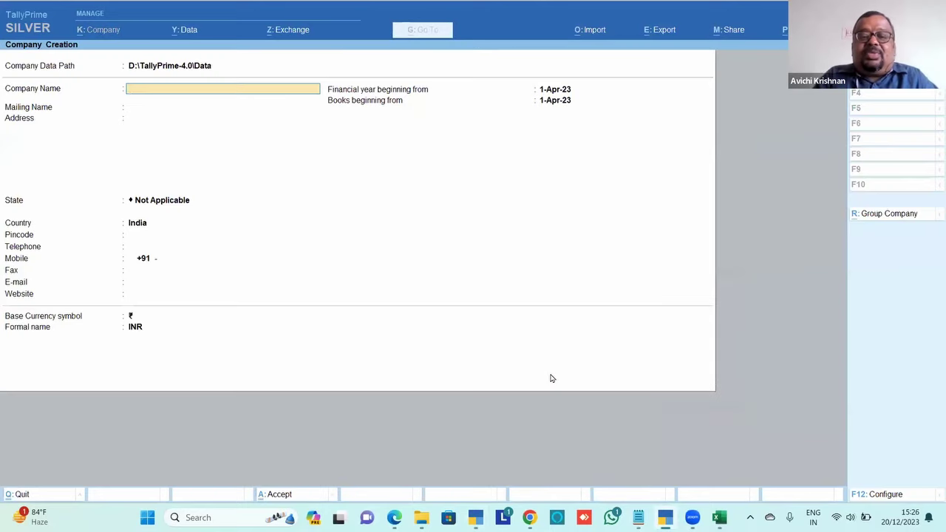
type("Test Co")
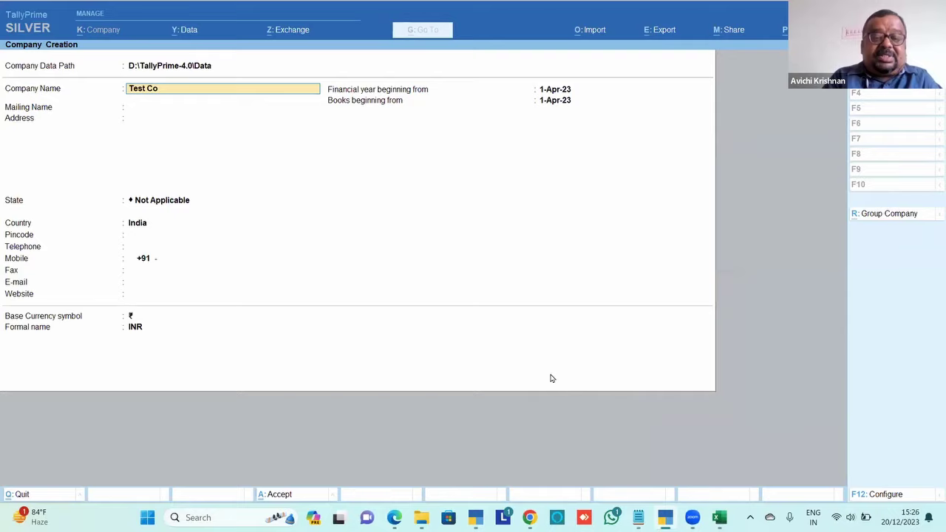
key("Return")
key("ctrl+a")
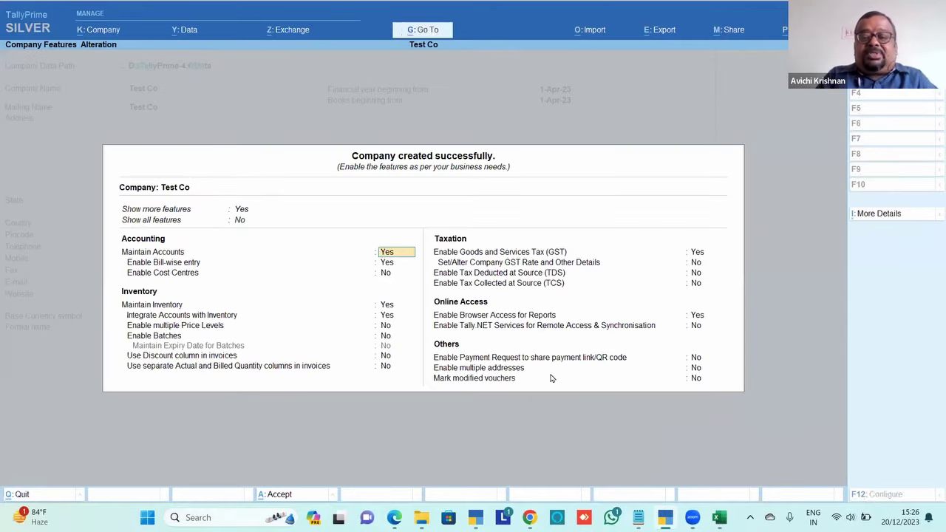
key("ctrl+a")
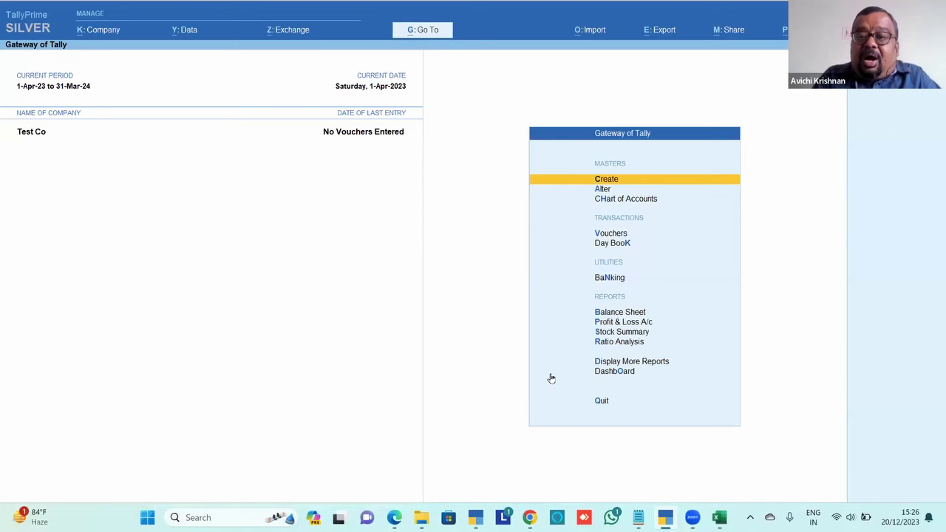
Start Import Masters with file format Excel (Spreadsheet) and file AllAccountingMasters.xlsx
left_click(599, 33)
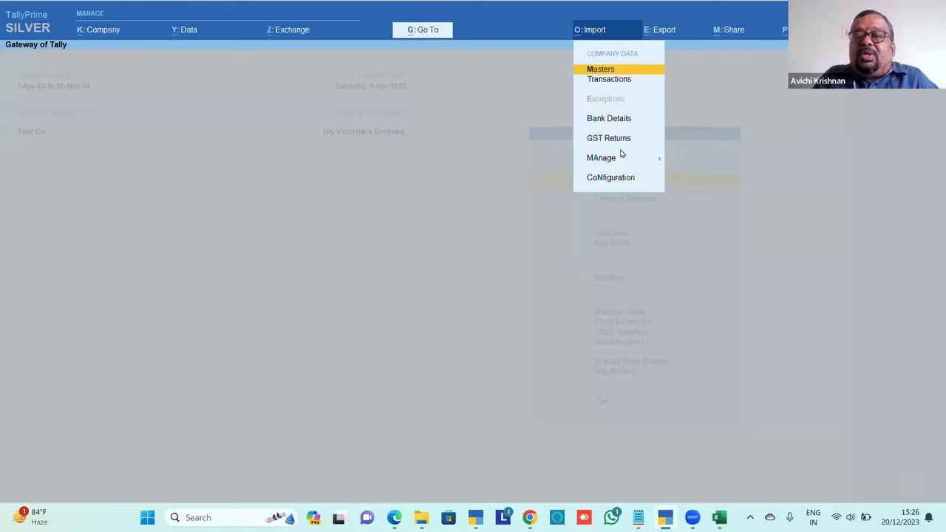
left_click(593, 72)
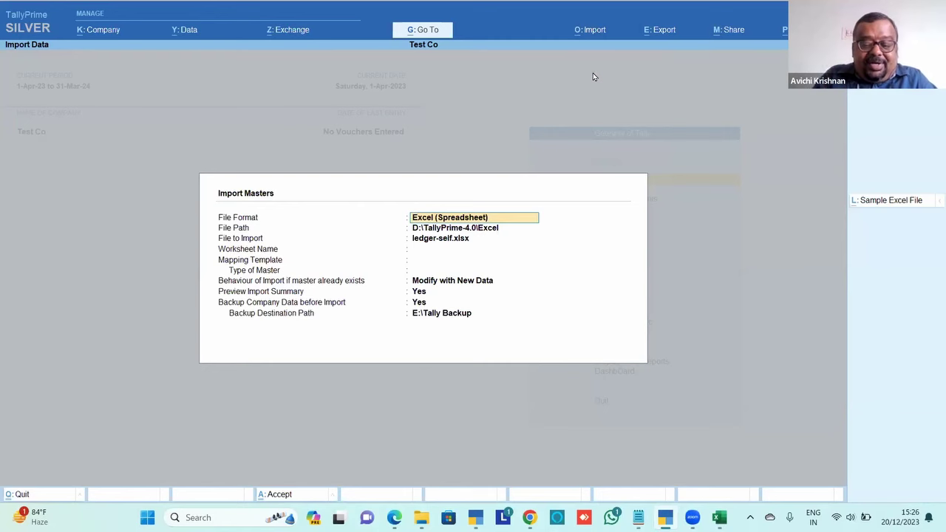
key("BackSpace")
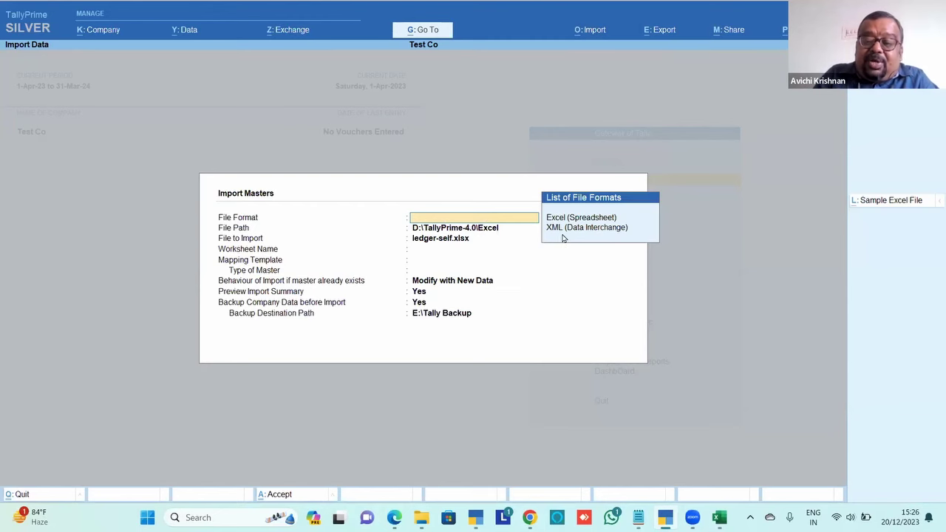
key("Down")
key("Down")
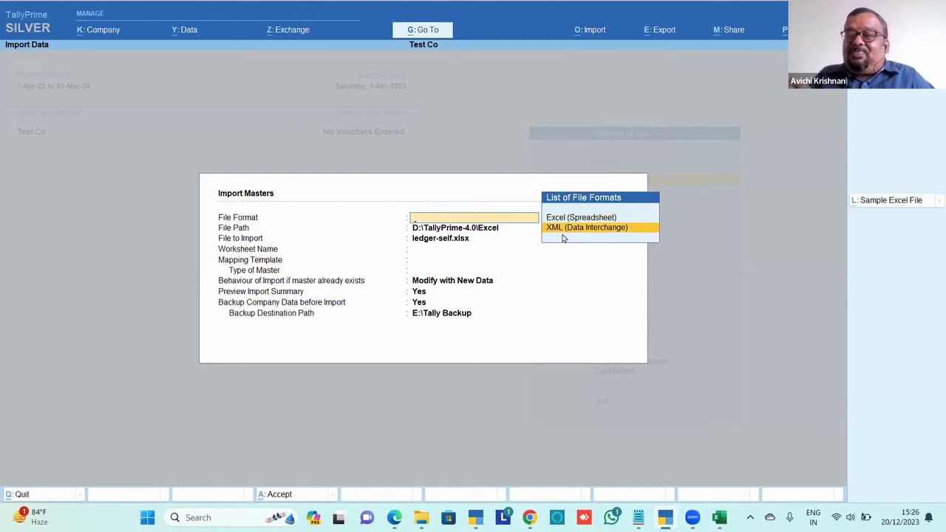
key("Up")
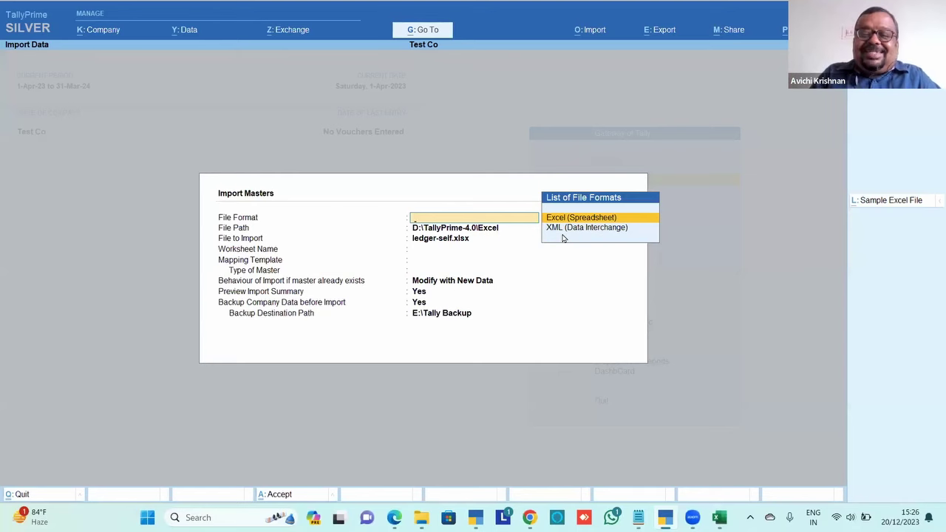
key("Return")
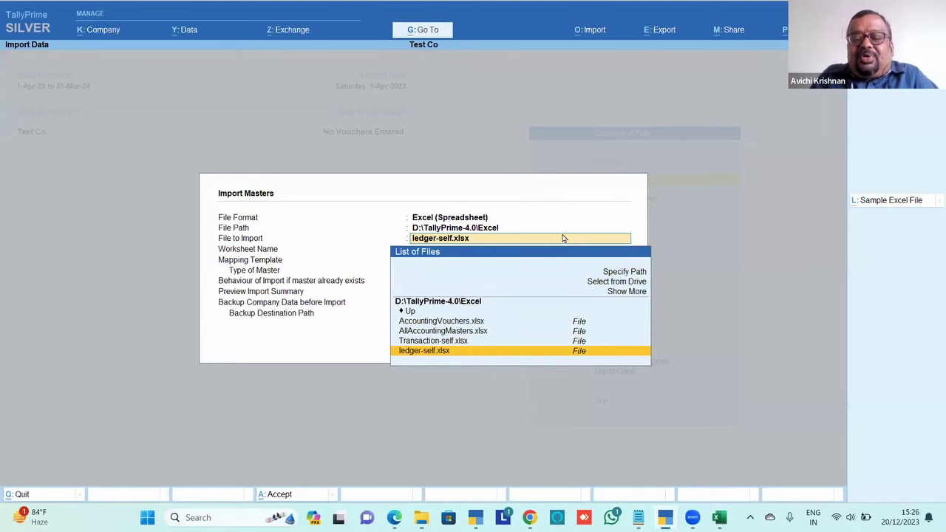
key("Up")
key("Up")
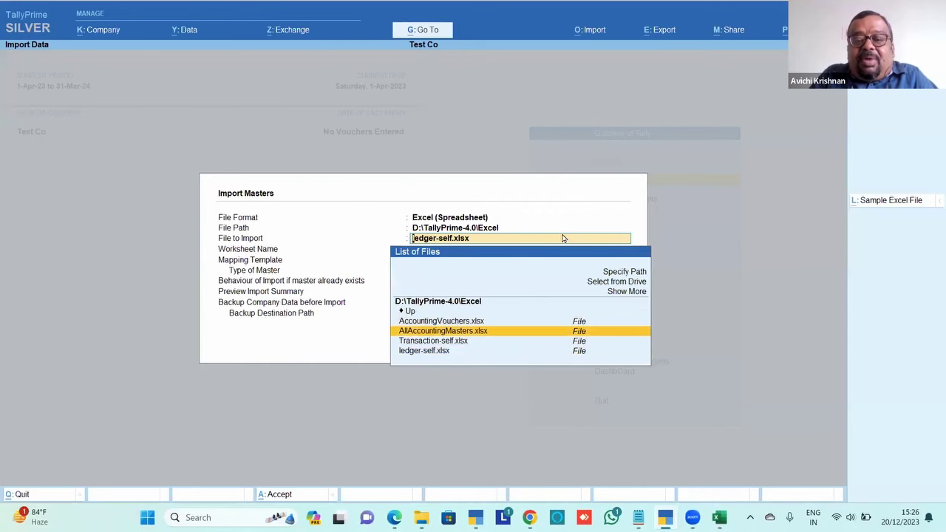
key("Return")
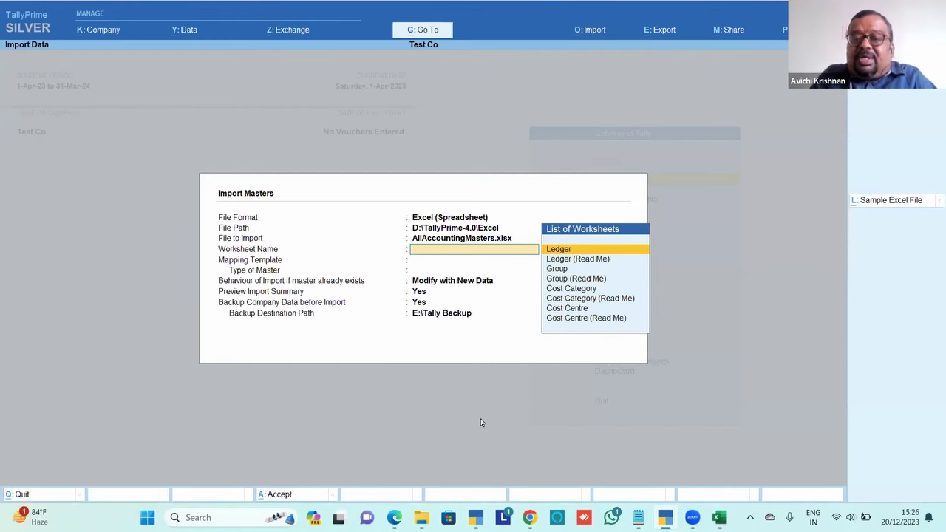
Choose worksheet Ledger, Default Template and master type Ledger, then preview the 6-ledger summary
key("Return")
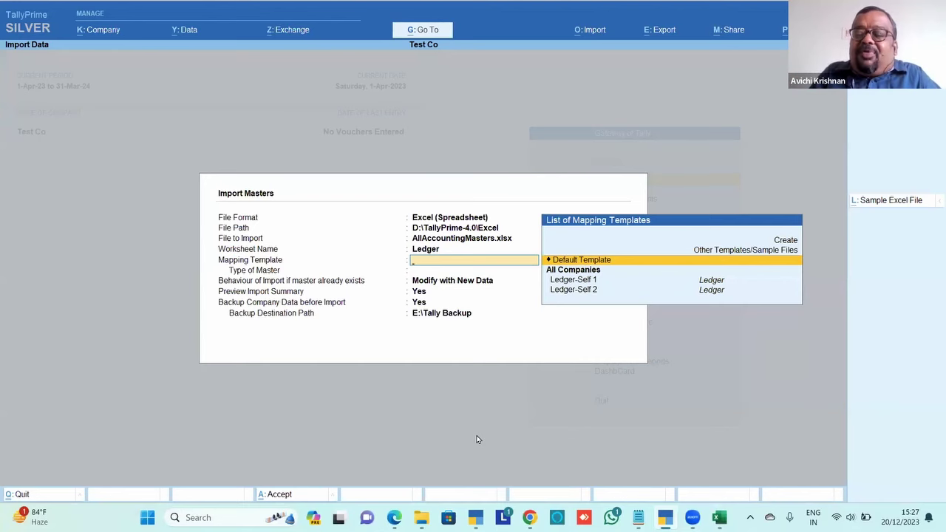
key("Return")
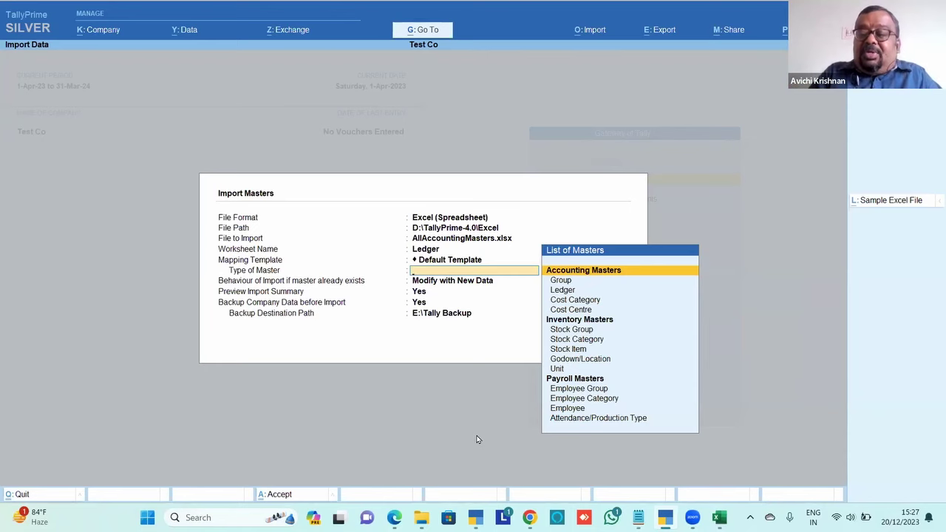
key("Down")
key("Down")
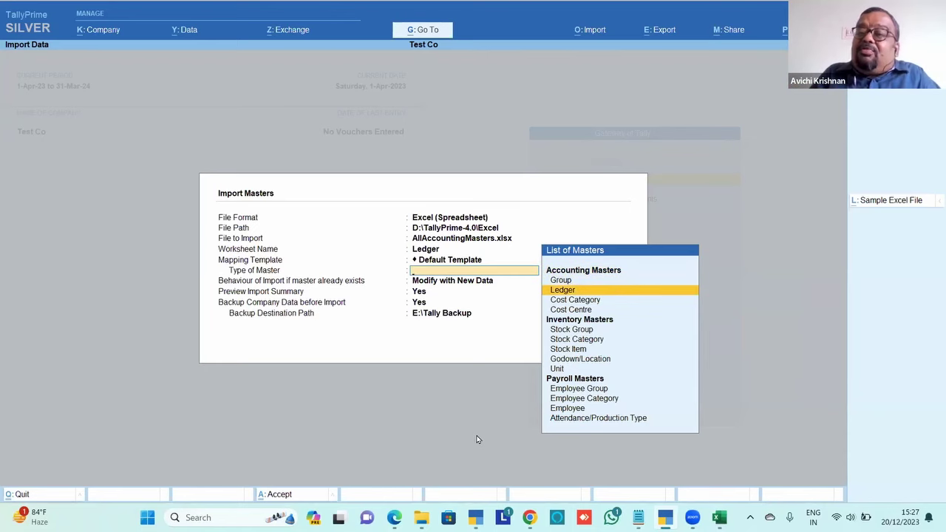
key("Return")
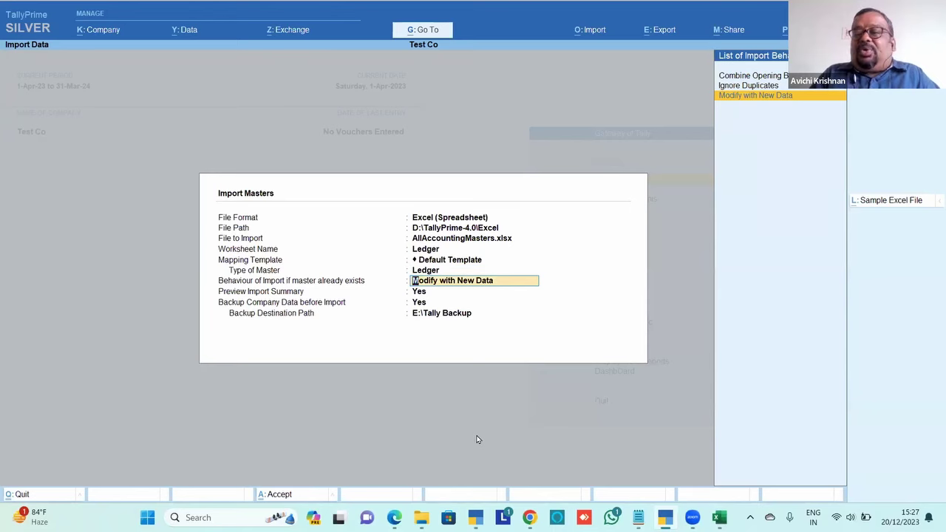
key("Return")
key("Return")
key("Return")
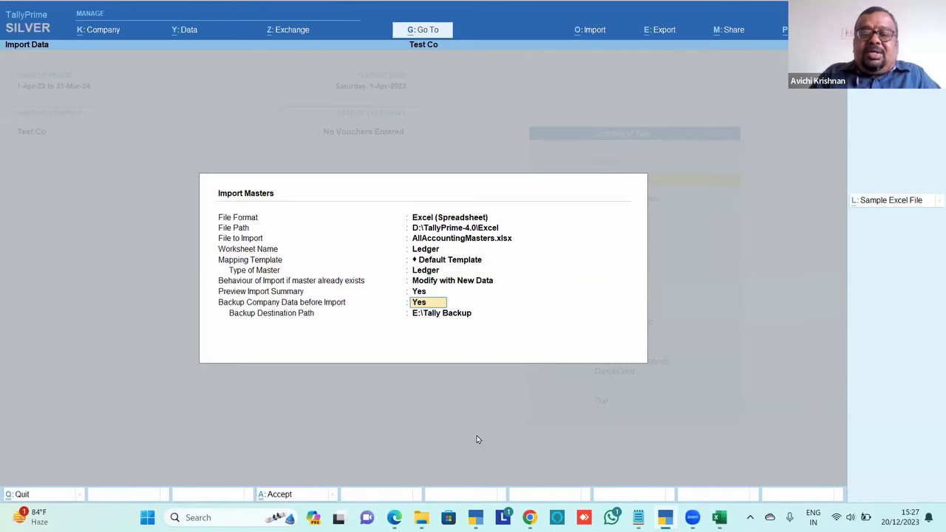
key("Return")
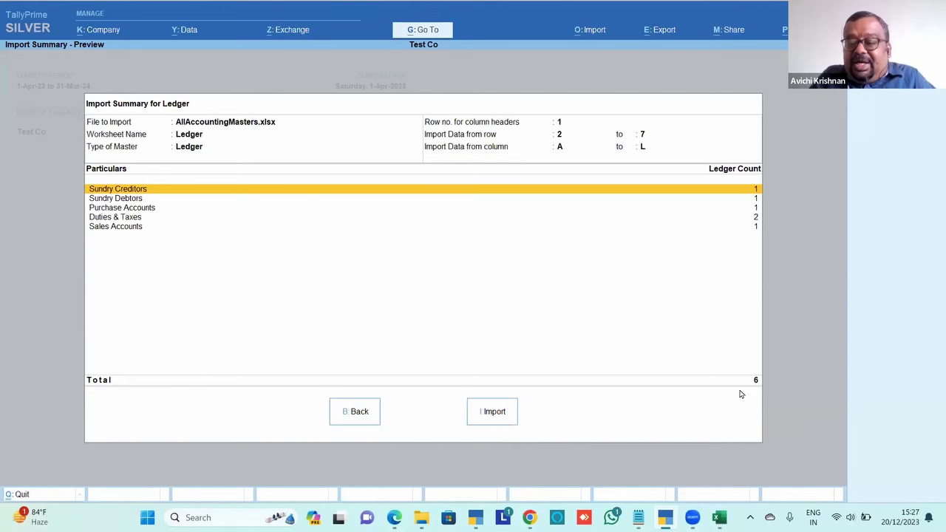
key("alt+Tab")
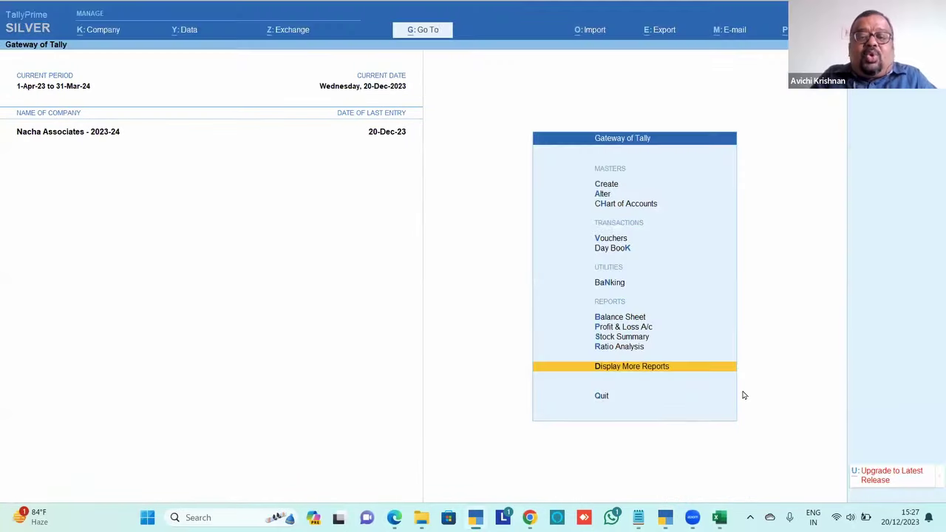
key("alt+Tab")
key("alt+Tab")
key("alt+Tab")
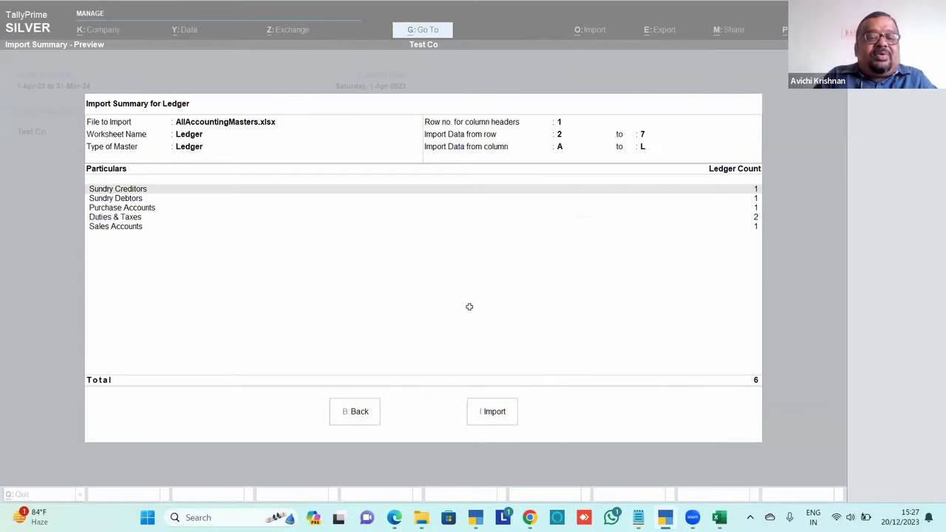
key("Down")
key("Down")
key("Down")
key("Down")
key("Down")
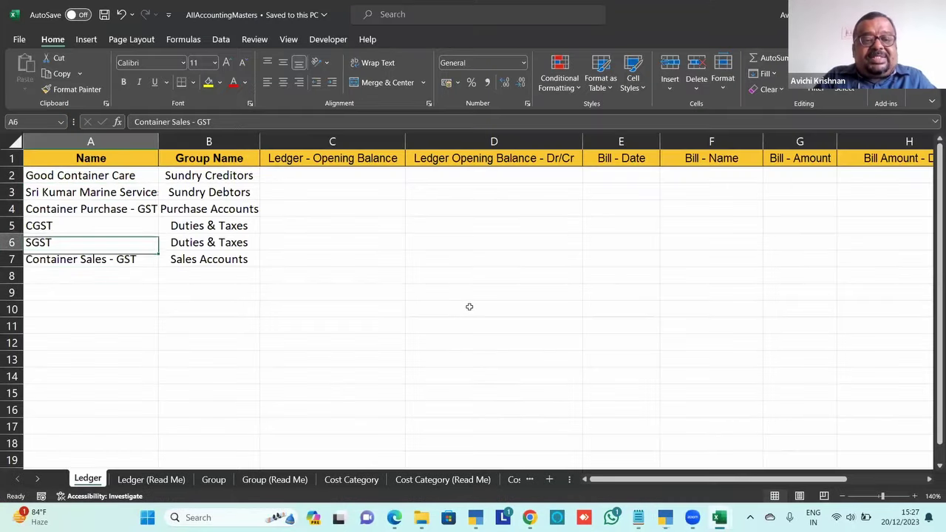
key("Up")
key("Up")
key("Up")
key("Up")
key("Up")
key("Up")
key("Down")
key("Down")
key("Down")
key("Down")
key("Down")
key("Down")
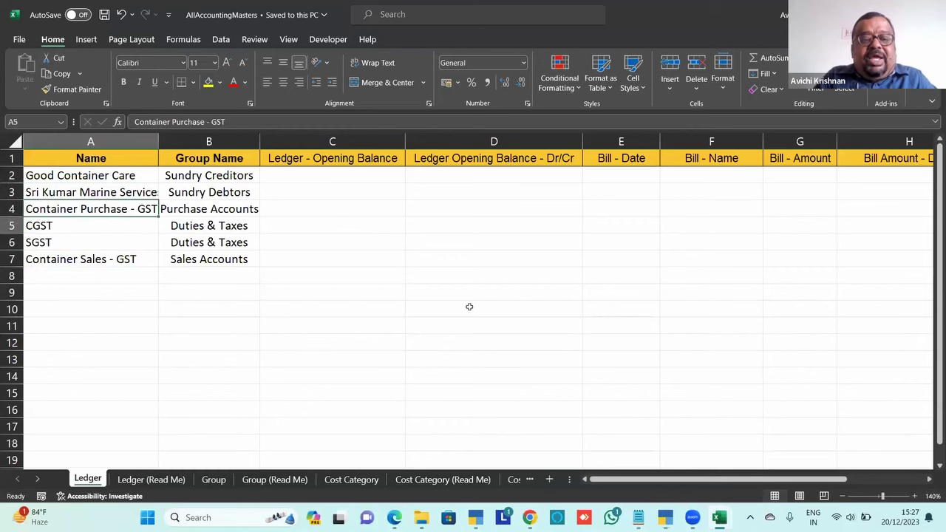
key("Right")
key("Up")
key("Up")
key("Up")
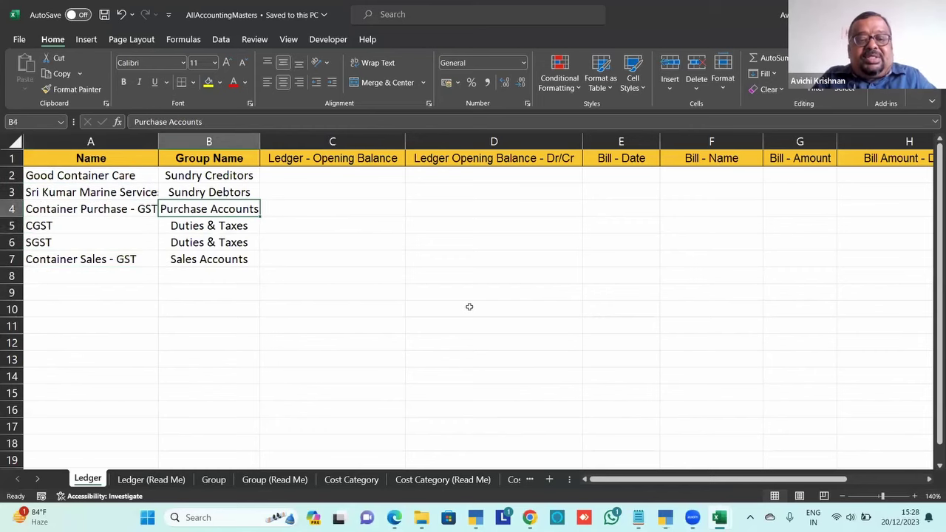
key("Down")
key("Down")
key("Up")
key("Down")
key("Up")
key("Up")
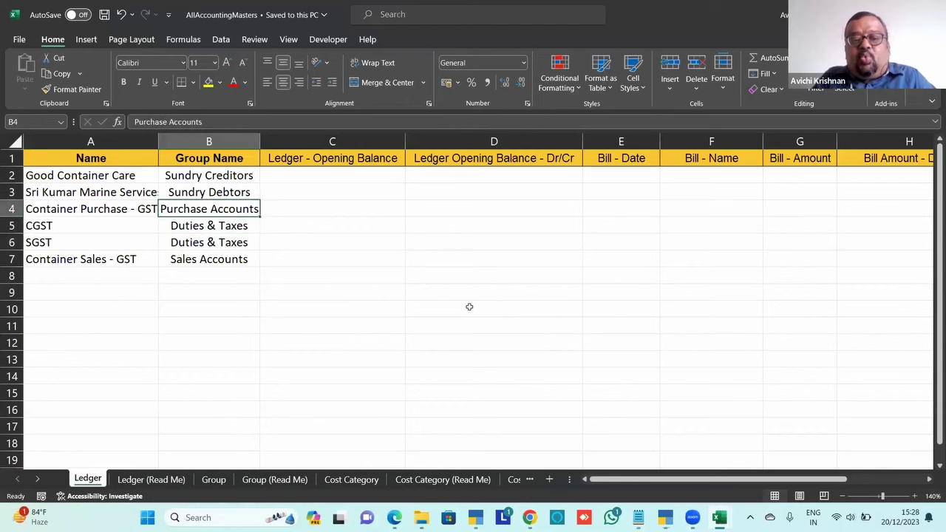
key("Up")
key("Up")
key("Down")
key("Down")
key("Down")
key("Down")
key("Down")
key("Down")
key("Up")
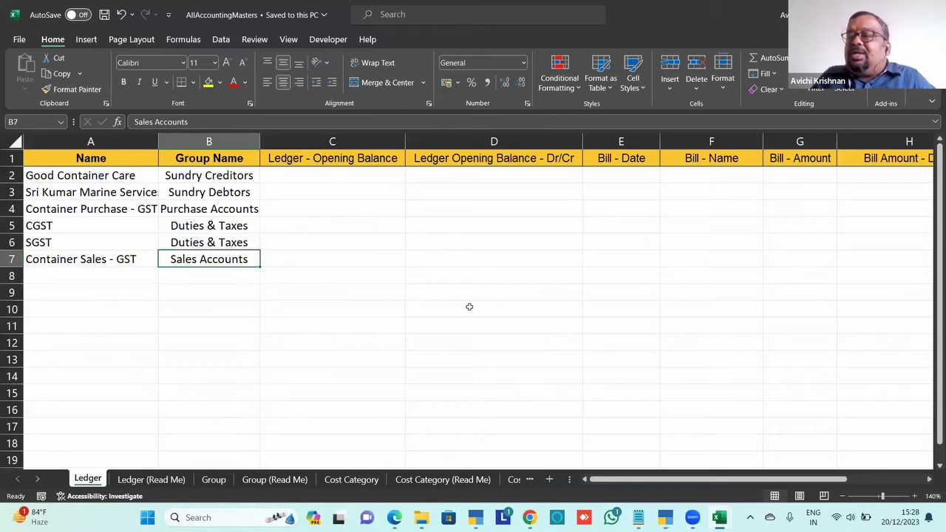
key("alt+Tab")
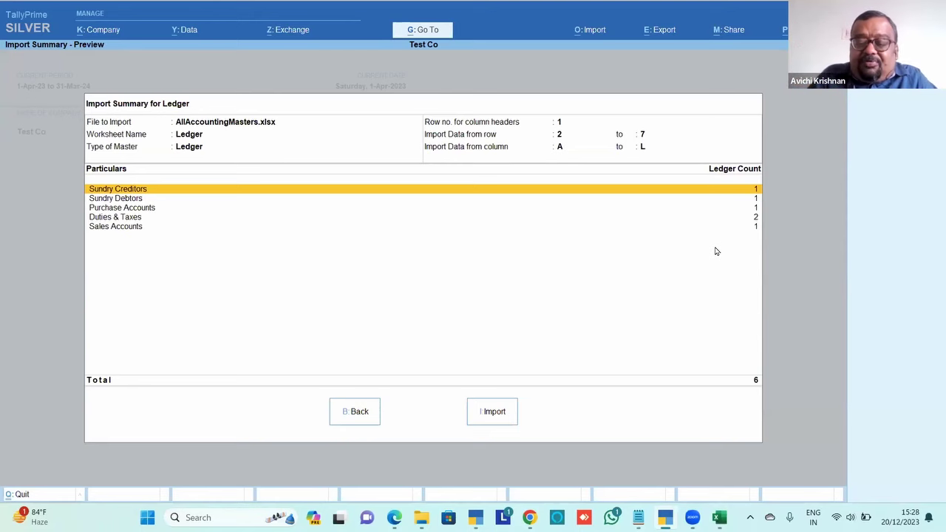
Import the six ledgers overwriting the backup, then clear SGST's group in B6 and save the workbook
left_click(500, 418)
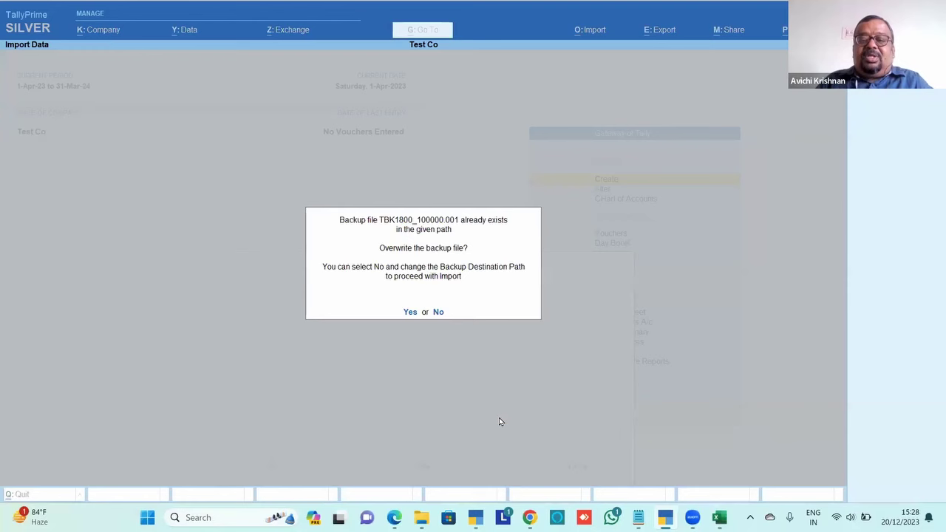
left_click(409, 312)
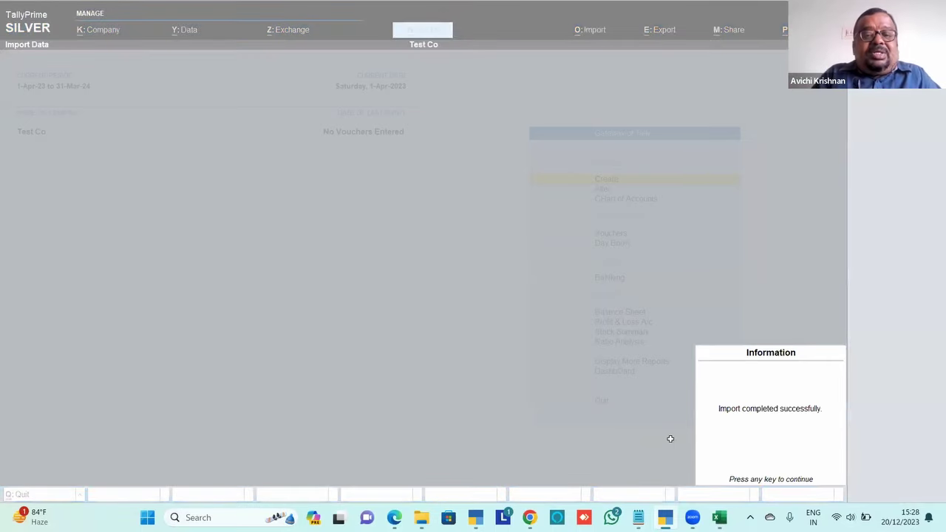
key("alt+Tab")
key("Up")
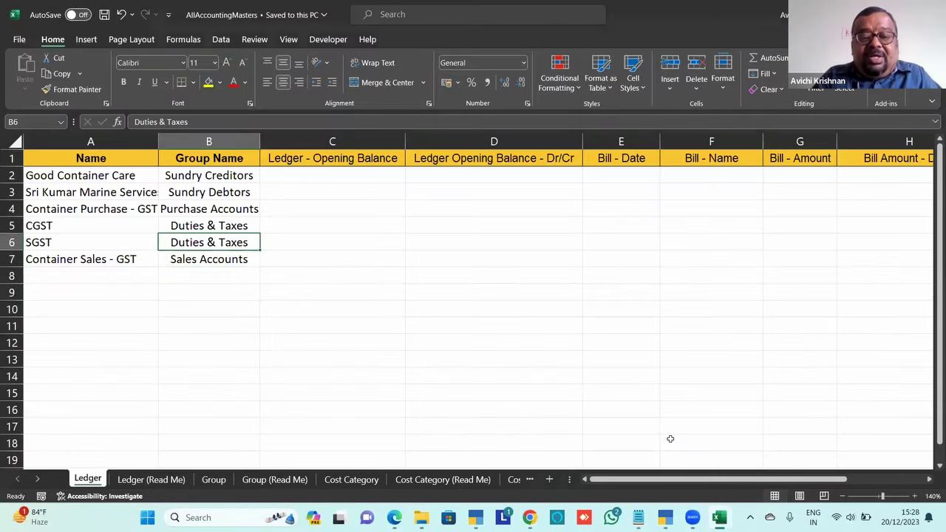
key("Delete")
key("ctrl+s")
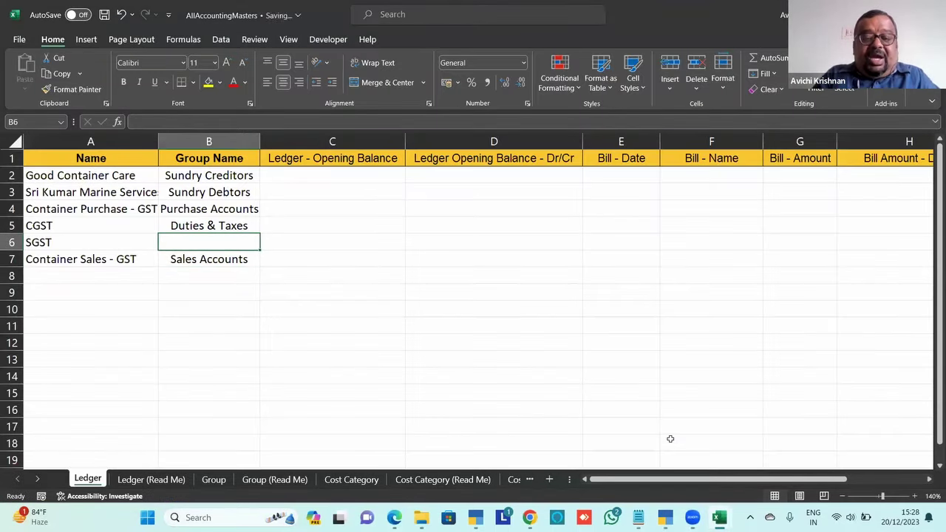
key("alt+Tab")
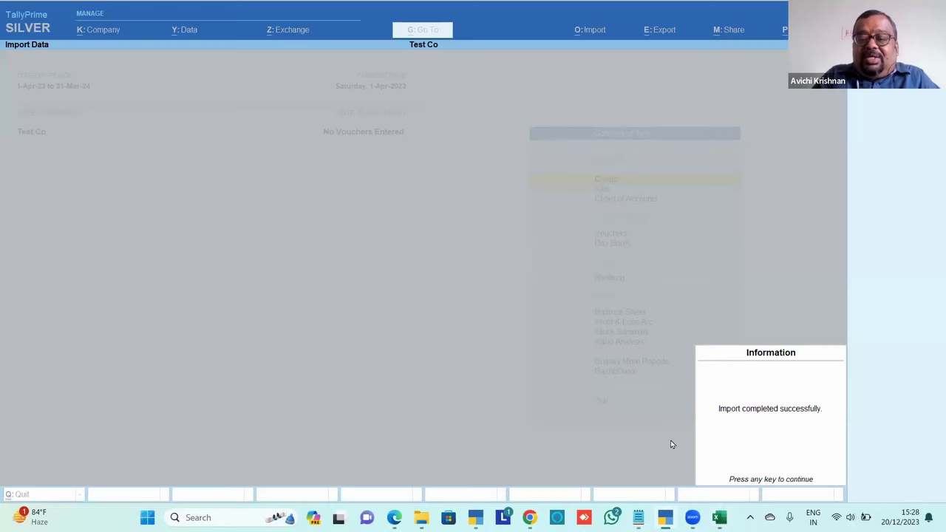
key("Return")
Delete the Test Co company through Company Alter, confirming the deletion twice
key("ctrl")
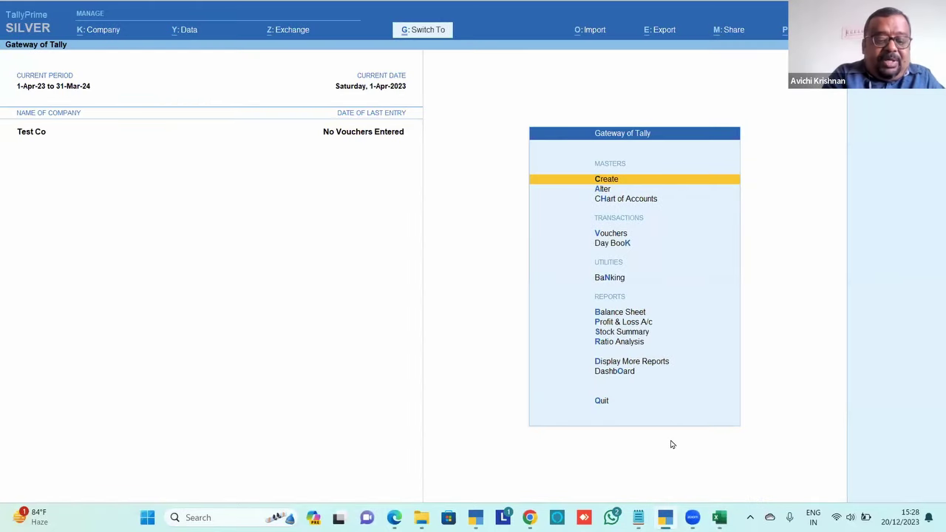
key("ctrl+g")
key("Escape")
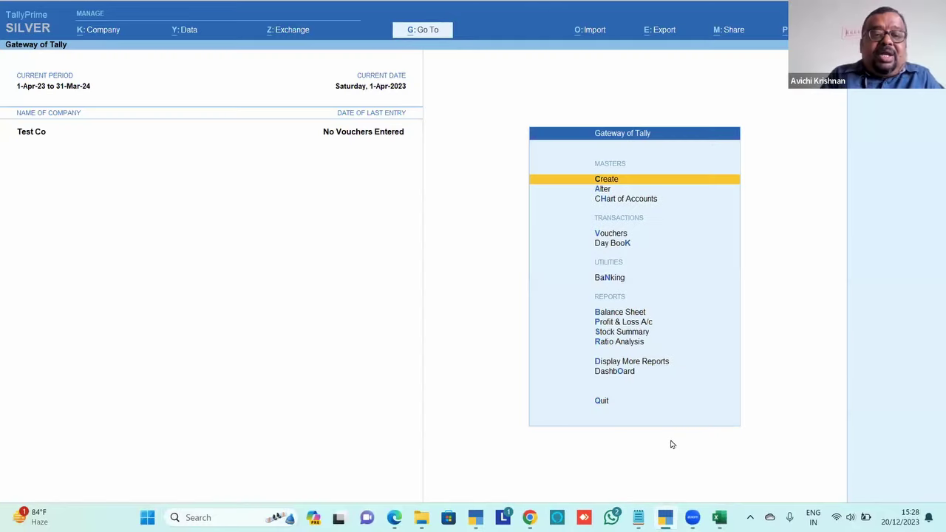
key("alt+k")
key("Down")
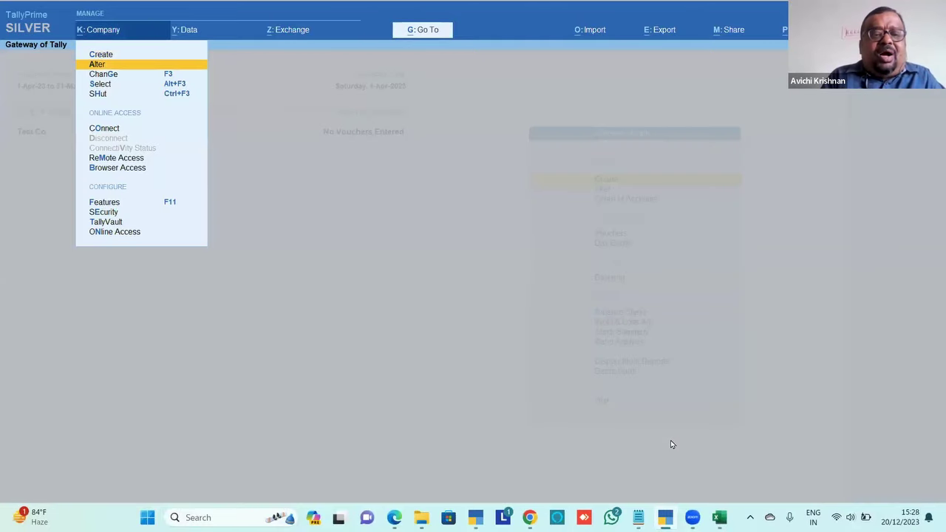
key("Return")
key("alt+d")
key("y")
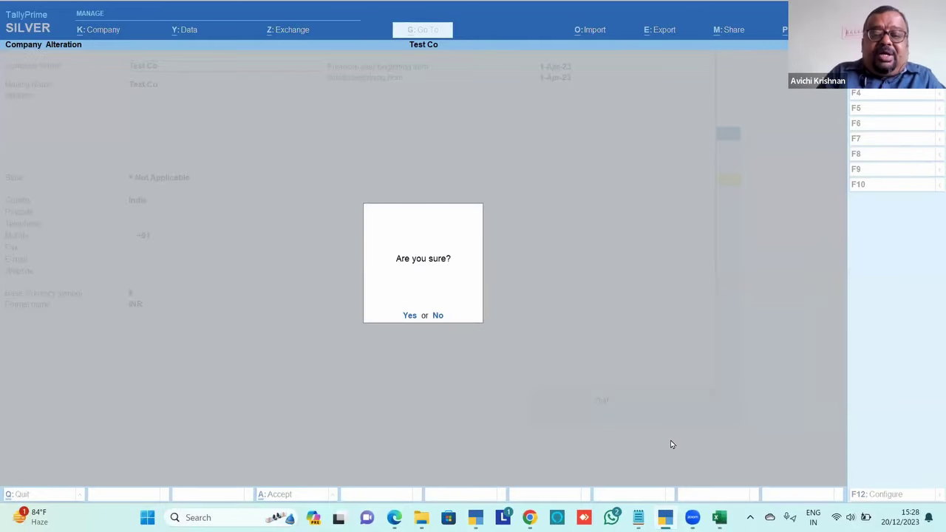
key("y")
Create a fresh company named Test Co with default details and features
key("Up")
key("Up")
key("Up")
key("Up")
key("Up")
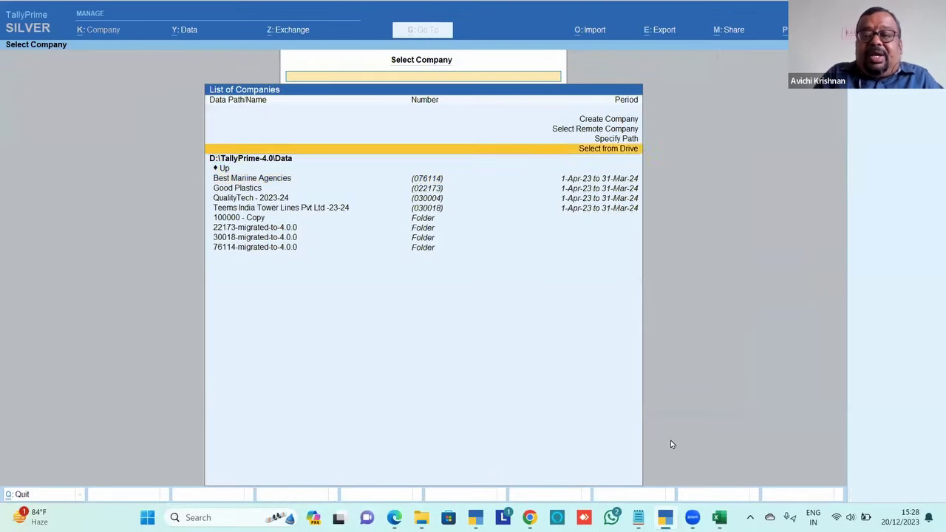
key("Return")
type("Te")
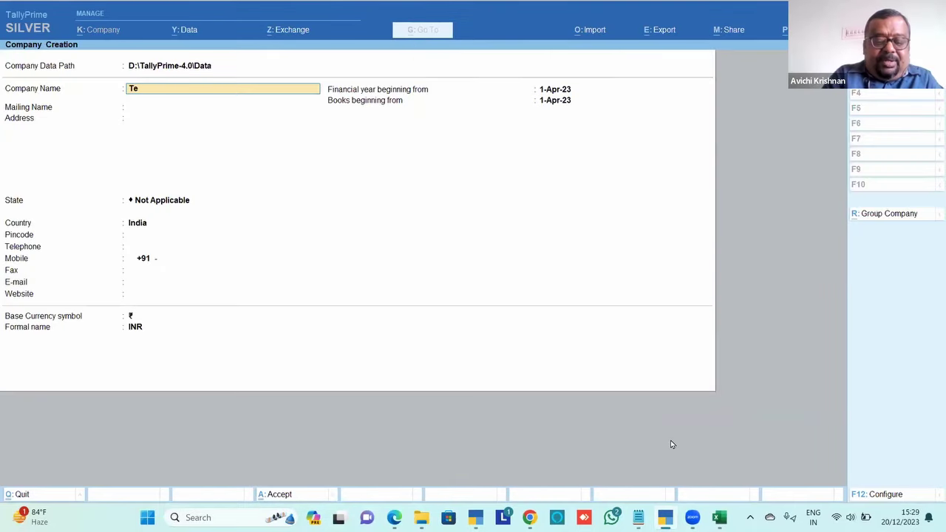
type("st Co")
key("Return")
key("ctrl+a")
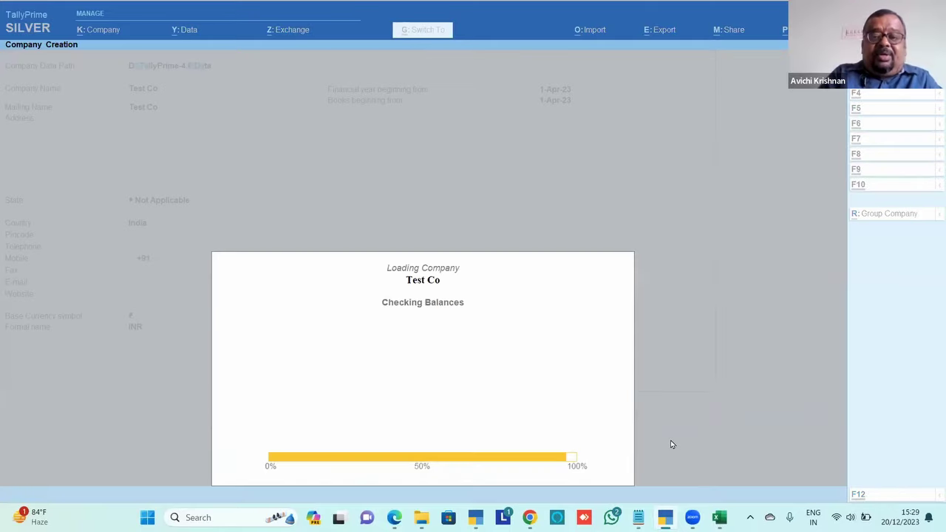
key("ctrl+a")
Set up the Excel masters import of the Ledger sheet and review the 6-ledger preview's Primary row
key("alt+o")
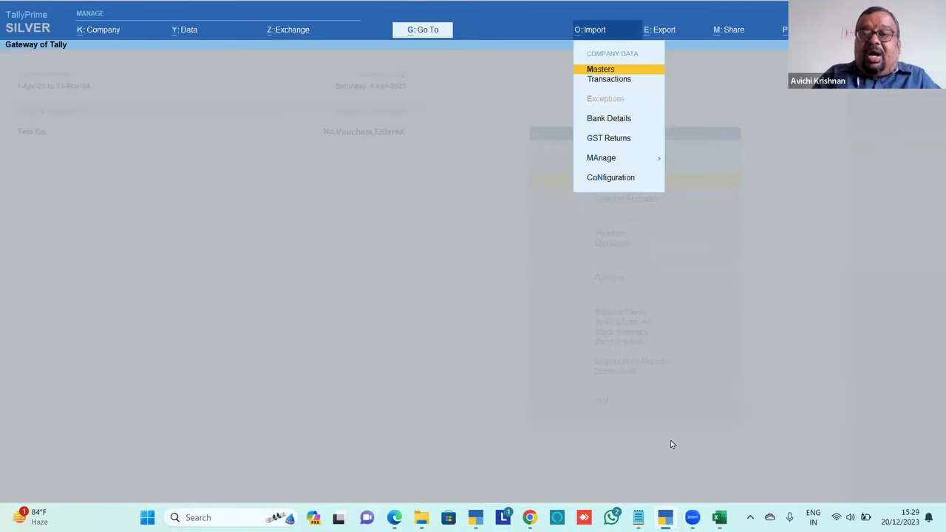
key("Return")
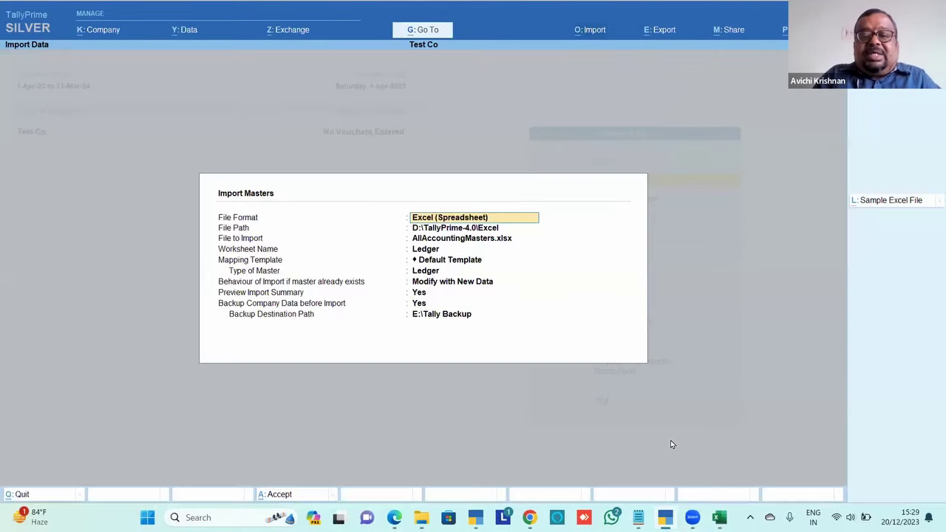
key("Return")
key("Return")
key("Return")
key("Return")
key("Return")
key("Return")
key("Return")
key("Return")
key("Return")
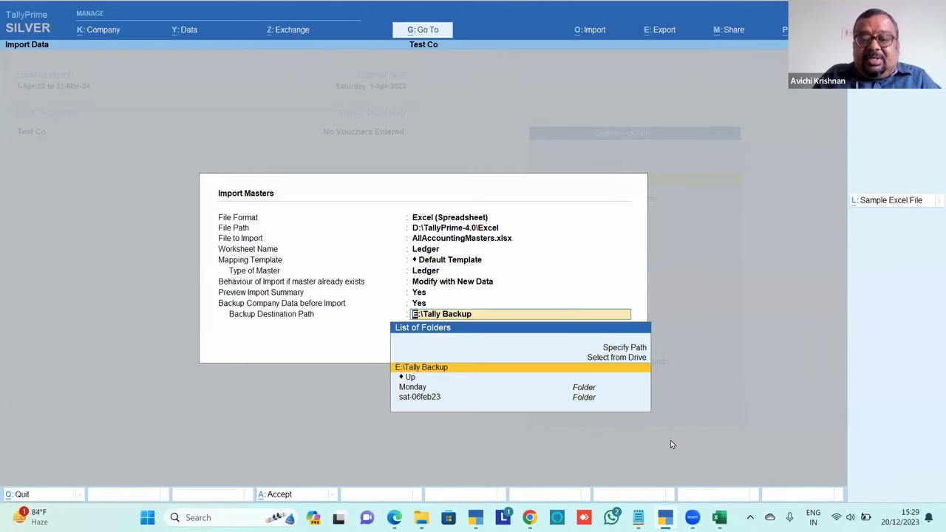
key("Return")
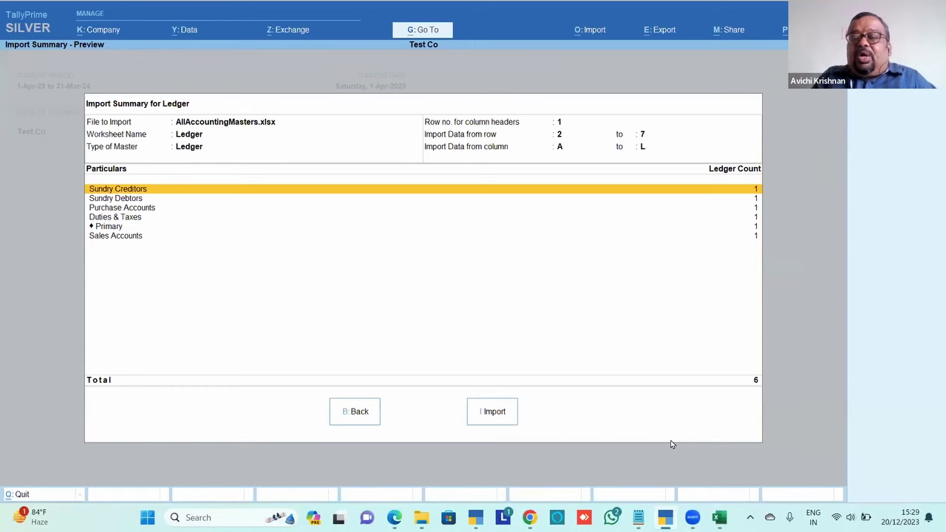
key("Down")
key("Down")
key("Down")
key("Down")
key("Up")
key("Up")
key("Up")
key("Up")
key("Down")
key("Down")
key("Down")
key("Down")
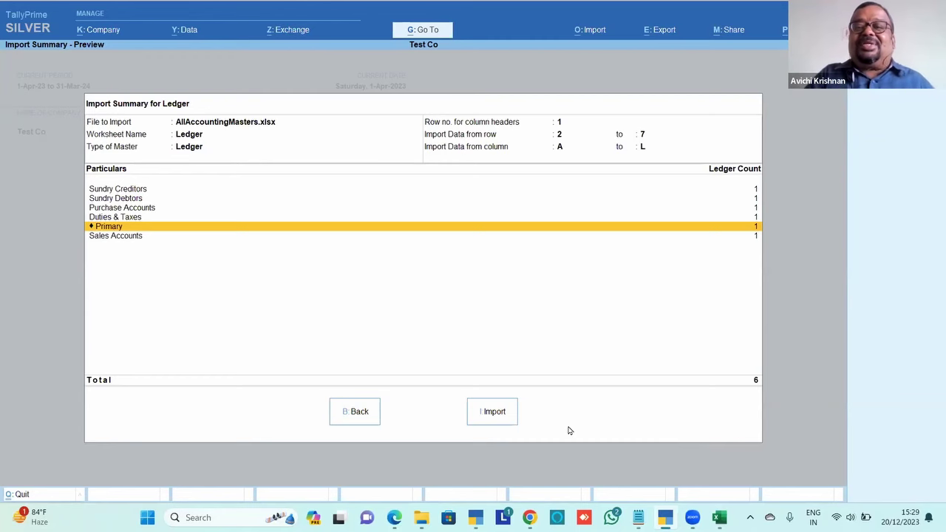
left_click(591, 37)
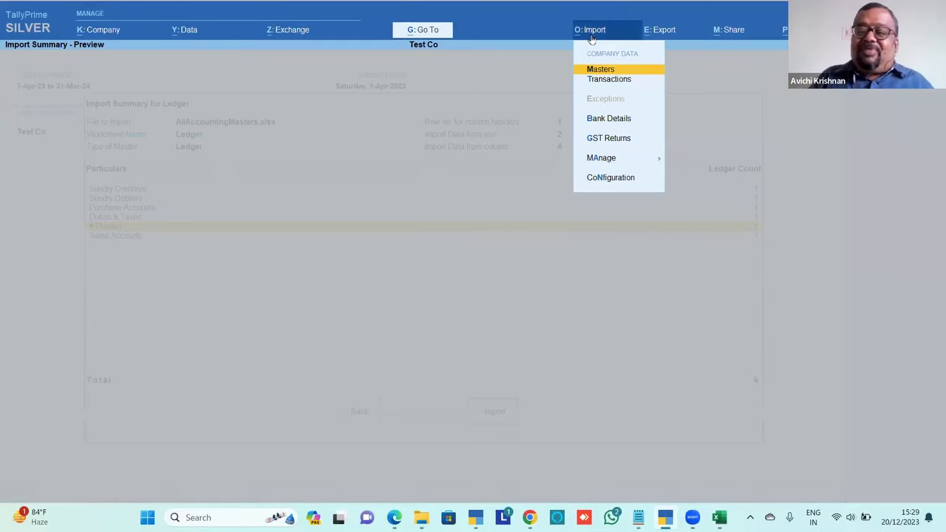
key("Down")
key("Down")
key("Down")
key("Down")
key("Down")
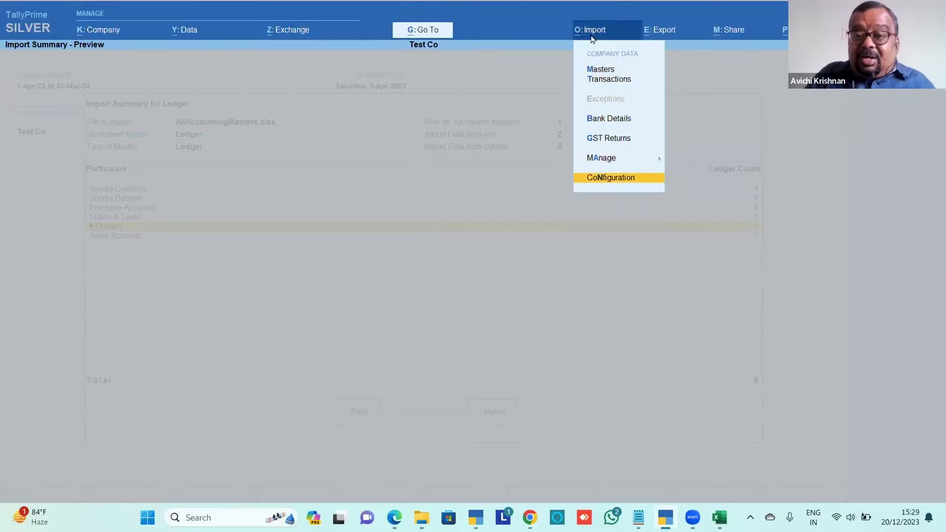
key("Return")
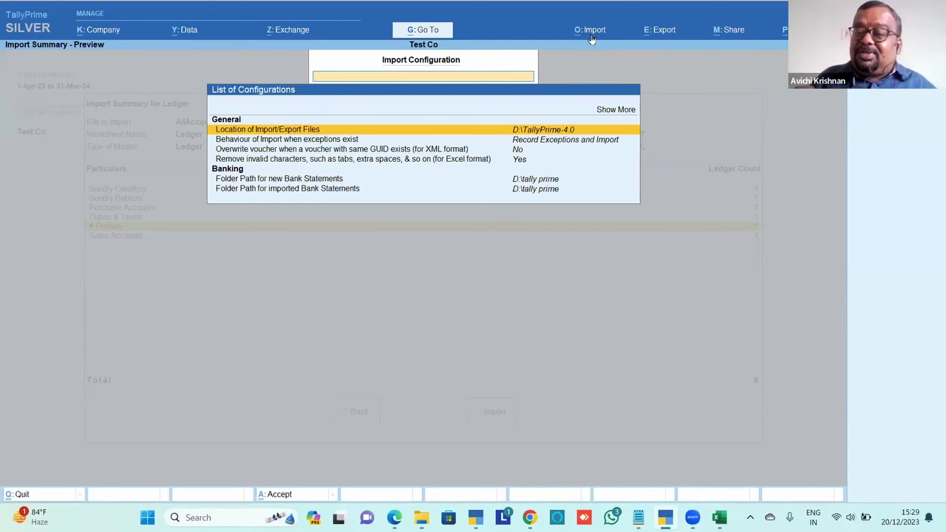
key("Down")
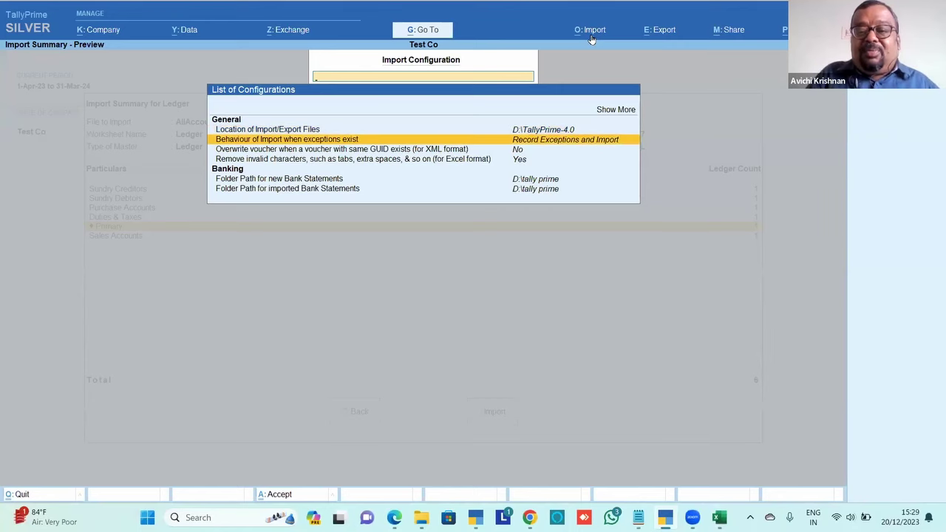
key("Return")
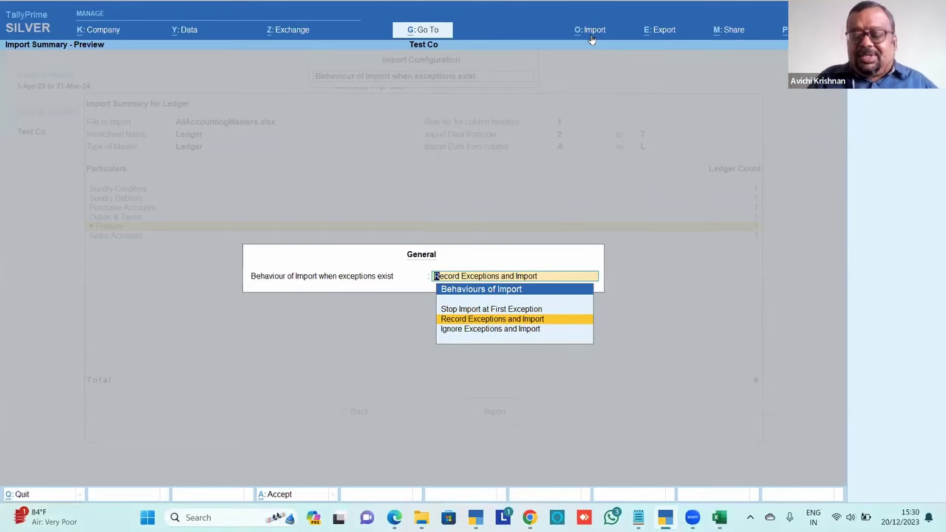
key("Up")
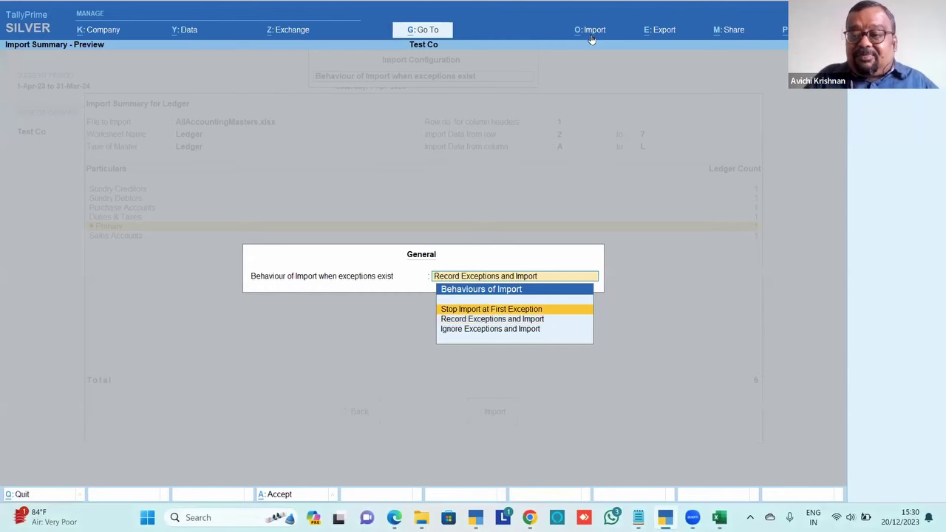
key("Down")
key("Down")
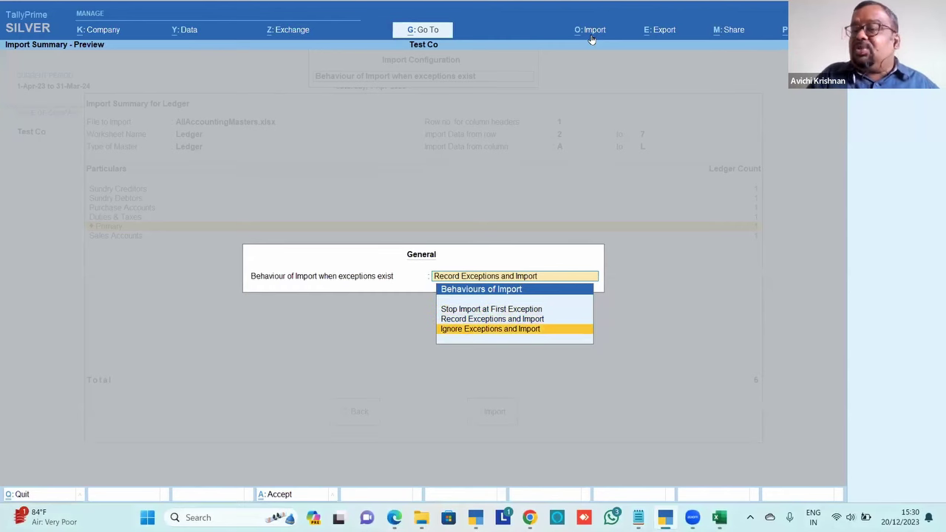
key("Up")
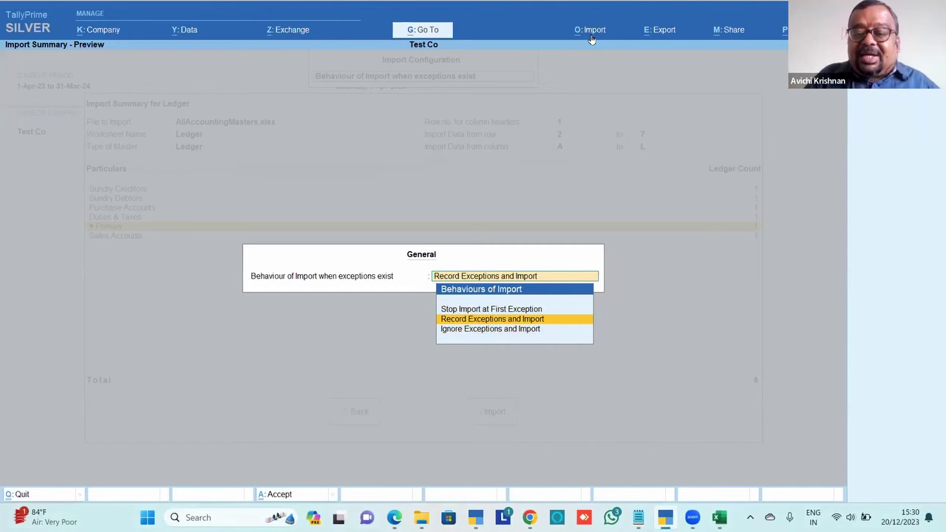
key("Return")
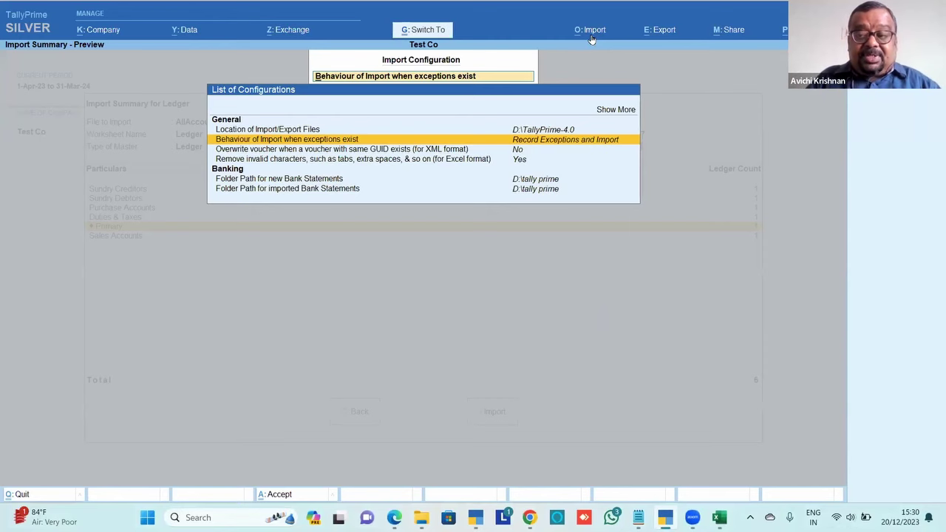
key("ctrl+a")
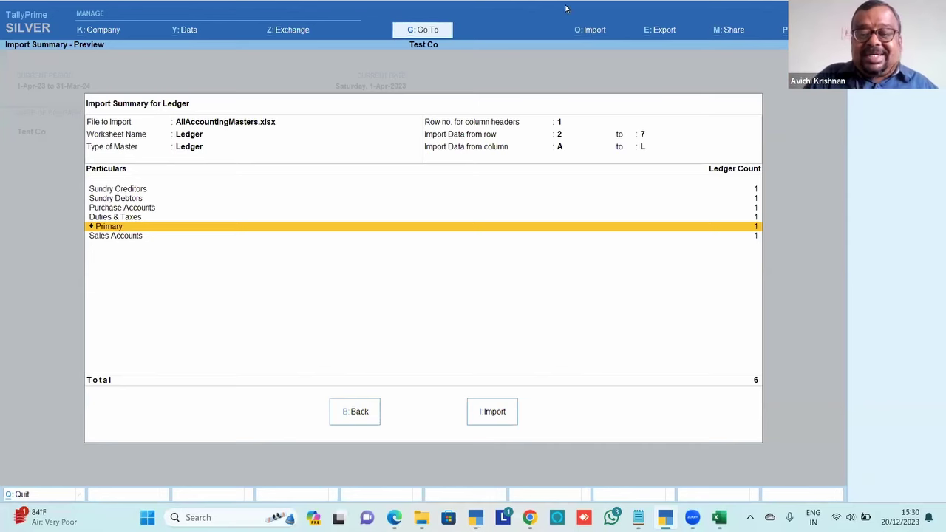
Import the ledger masters, overwrite the backup file, and view the Import Exceptions report
left_click(490, 413)
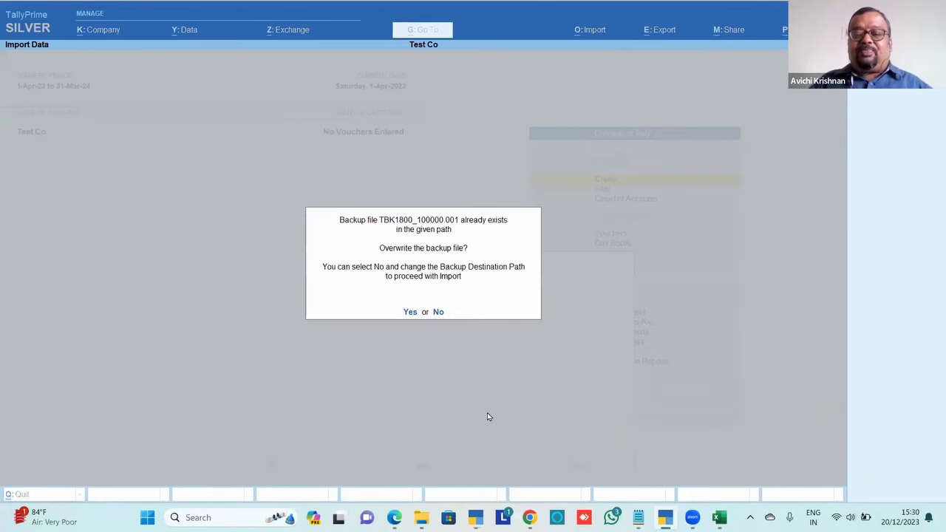
left_click(412, 313)
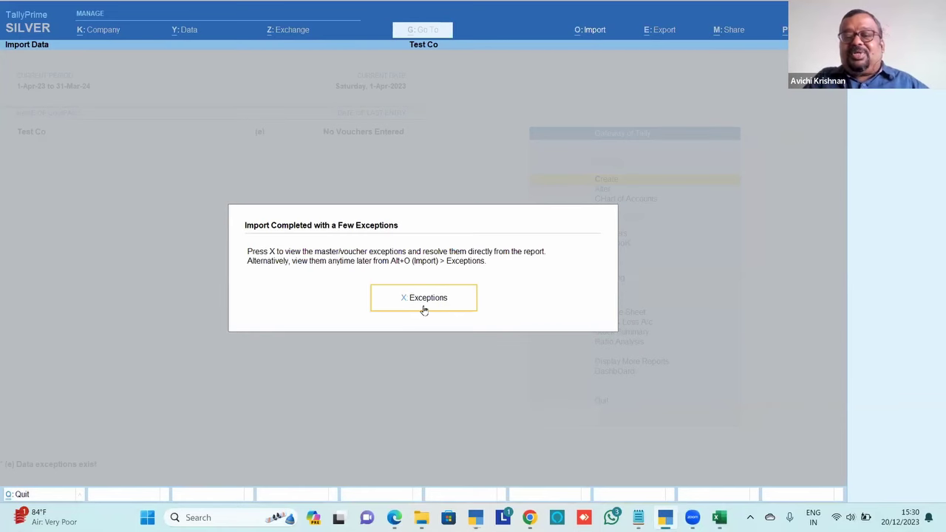
left_click(436, 303)
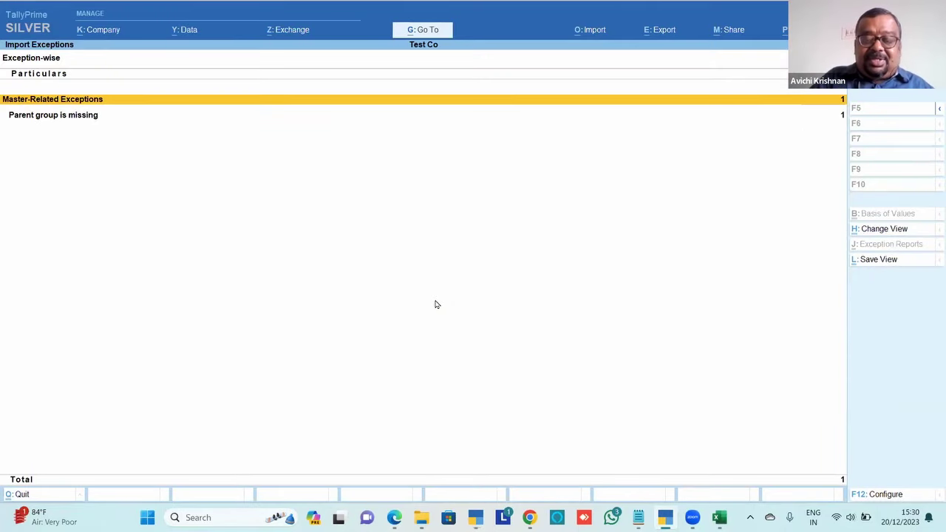
Check the parent-group-missing exception against the SGST entry in the Excel masters workbook
key("Down")
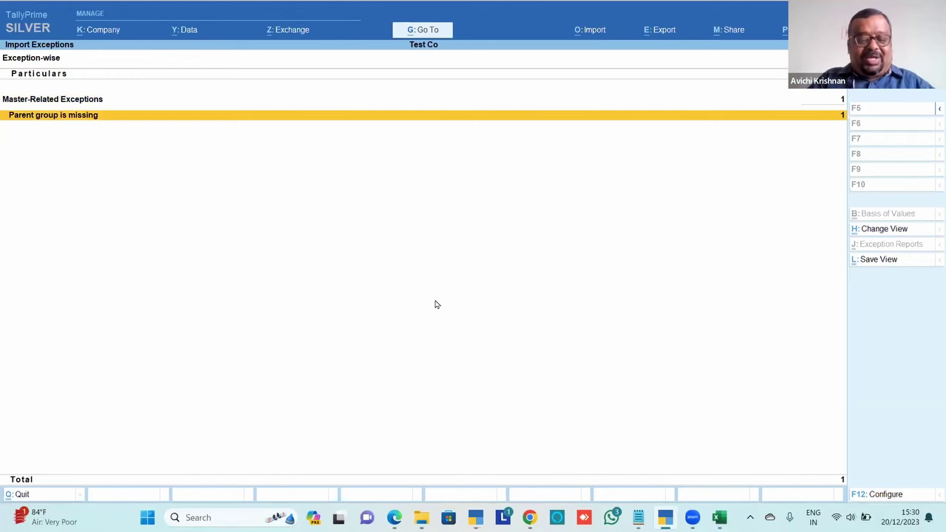
key("alt+Tab")
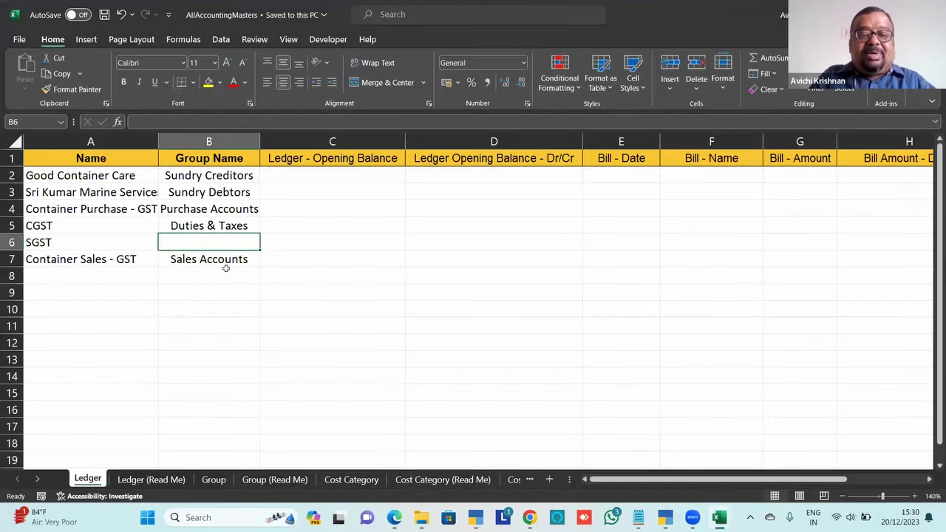
key("alt+Tab")
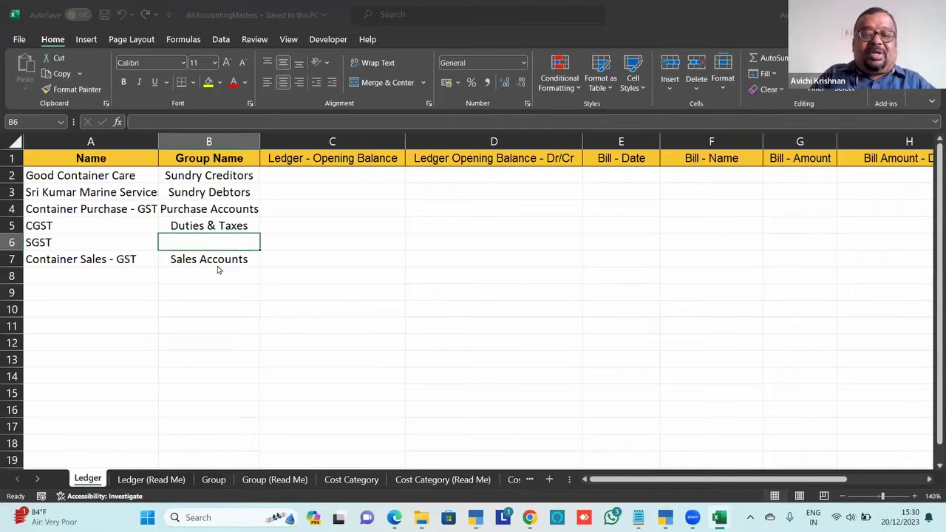
Put the SGST ledger under Duties & Taxes, save it, and back out to the Gateway of Tally
key("Return")
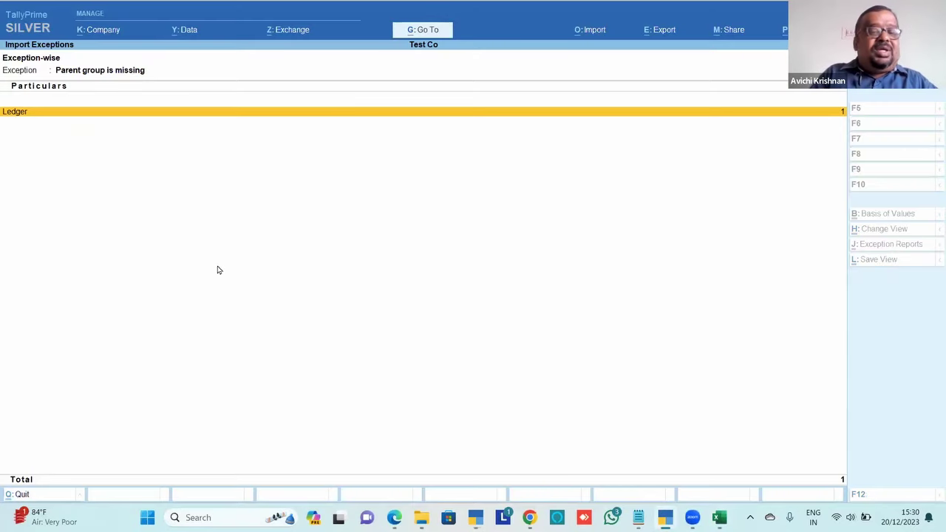
key("Return")
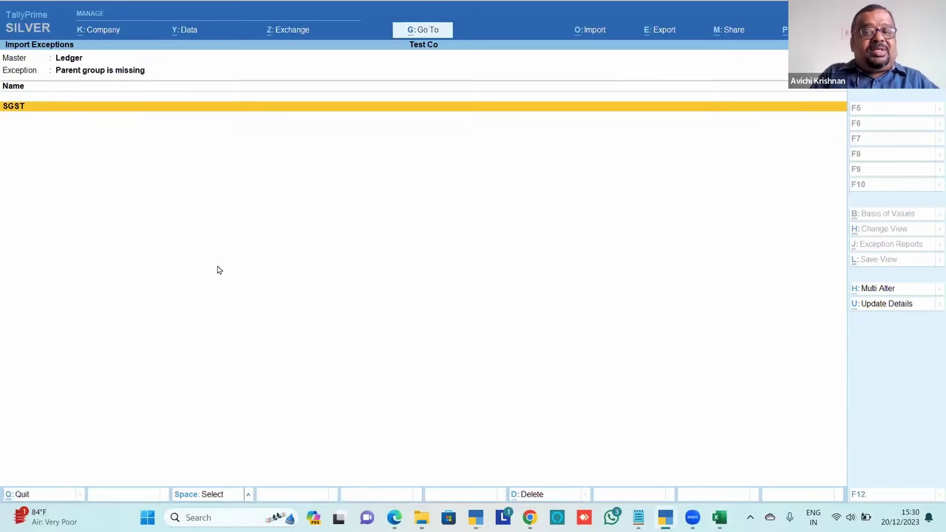
key("Return")
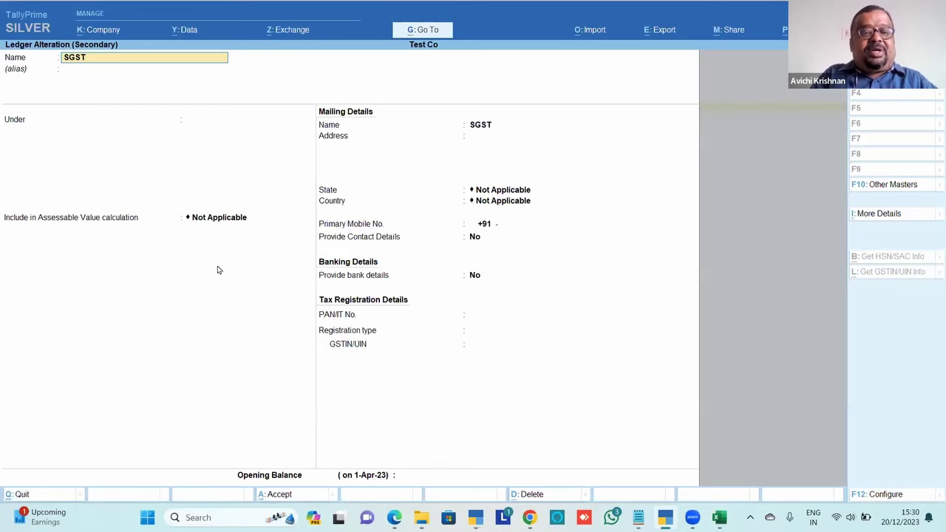
key("Return")
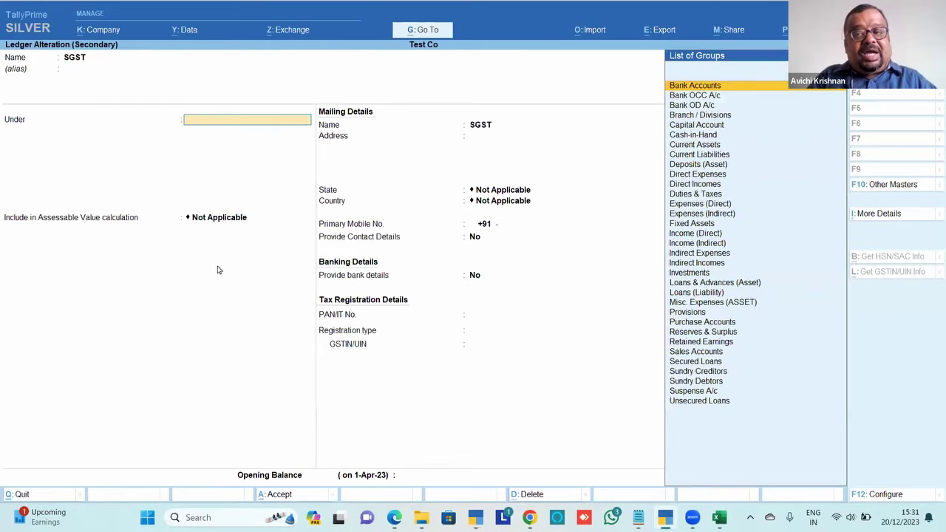
type("Dut")
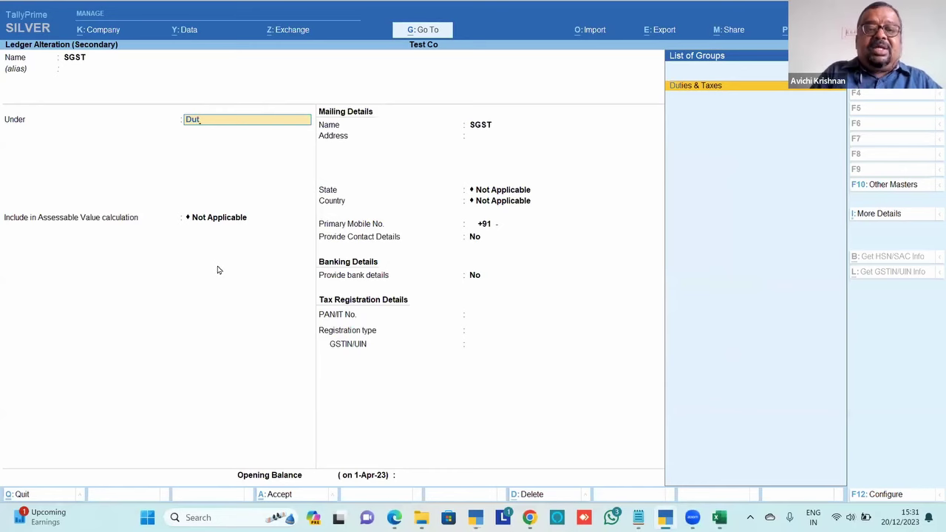
key("Return")
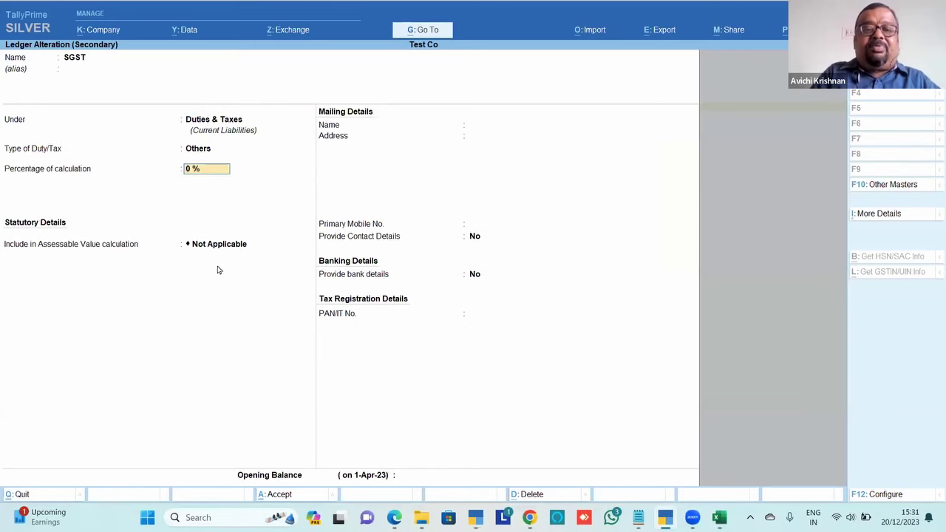
key("ctrl+a")
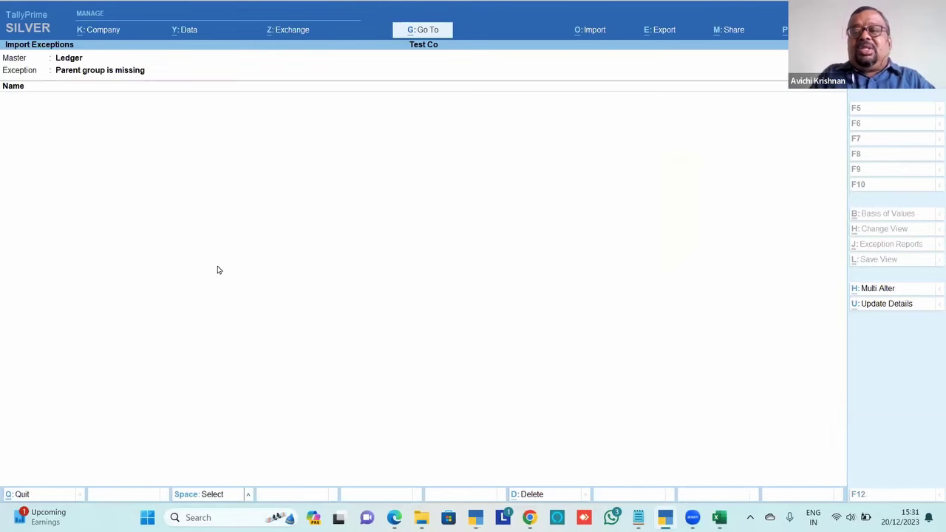
key("Escape")
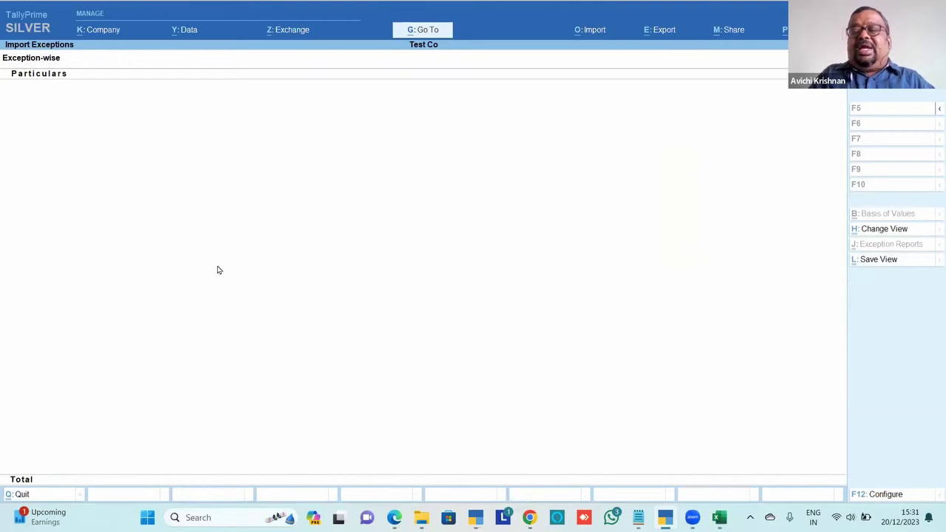
key("Escape")
key("Escape")
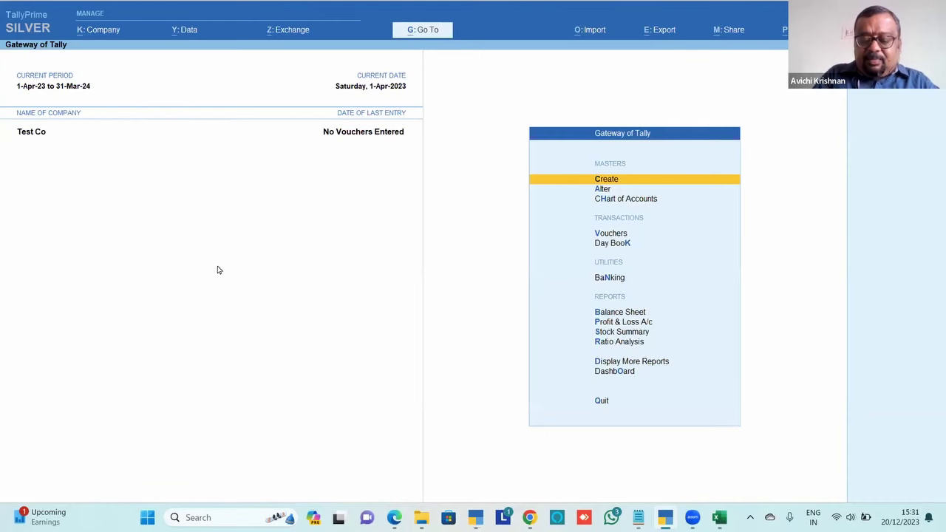
Review the Groups and Ledgers counts in Test Co's Statistics report
key("d")
key("s")
key("s")
key("Right")
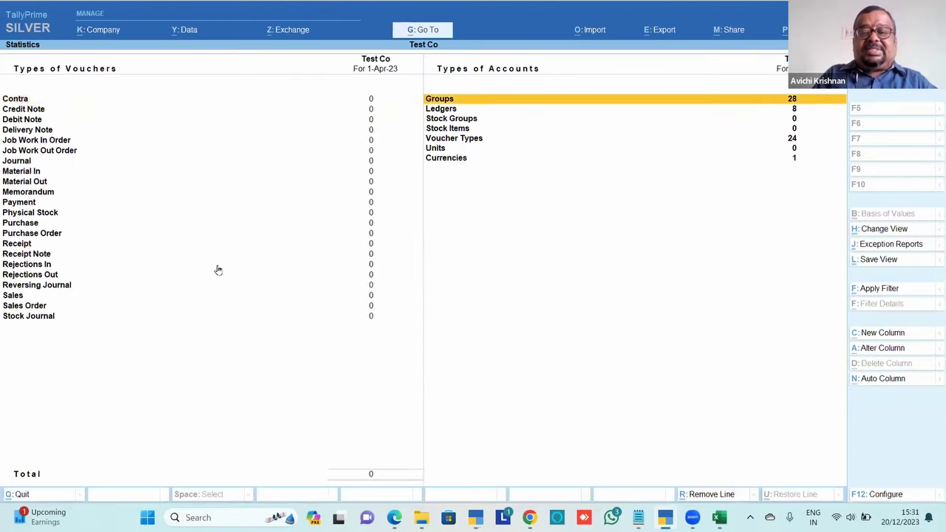
key("Down")
key("Escape")
key("Escape")
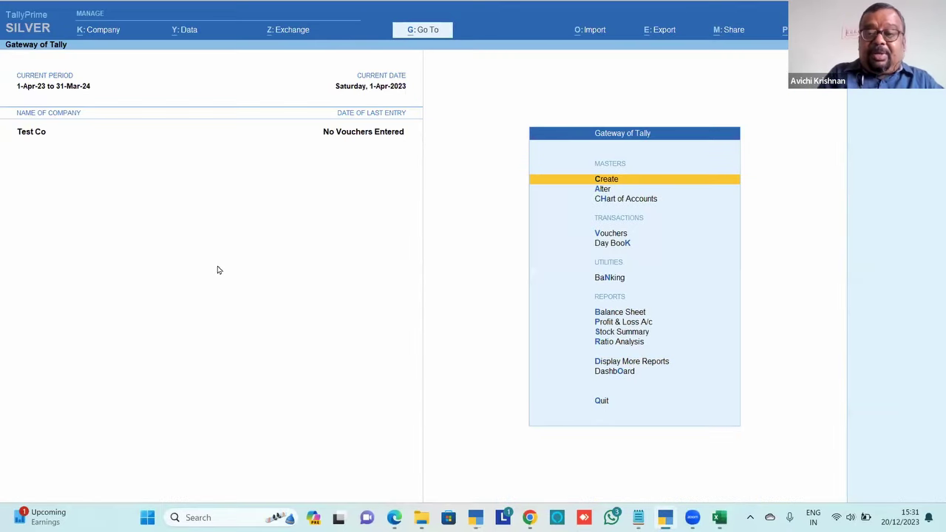
Browse the Chart of Accounts ledger list from assets down to Purchase and Sales Accounts, then exit
key("Down")
key("Down")
key("Return")
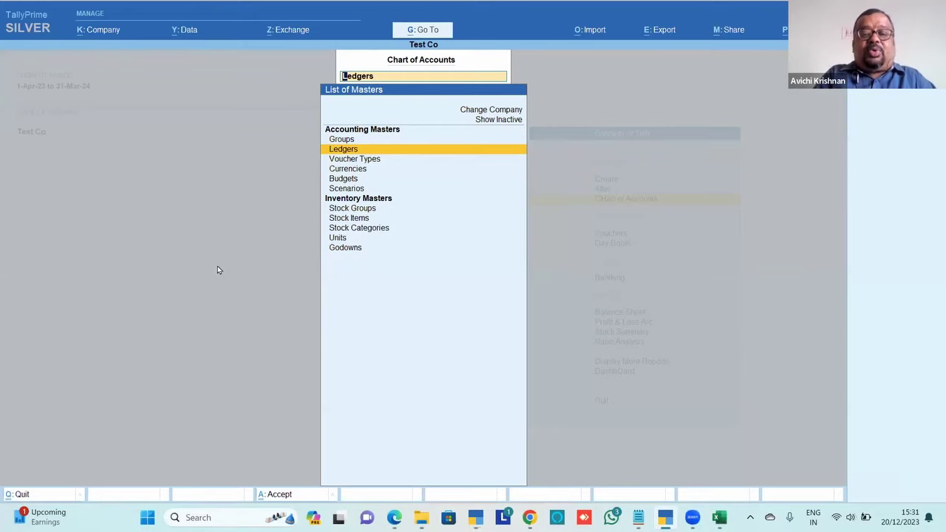
key("Return")
key("Down")
key("Down")
key("Down")
key("Down")
key("Down")
key("Down")
key("Down")
key("Down")
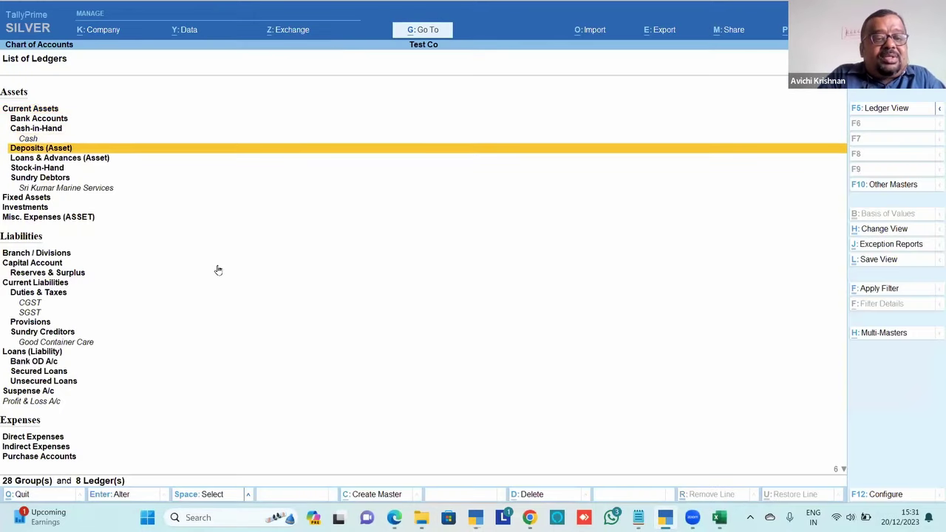
key("Down")
key("Down")
key("Down")
key("Down")
key("Down")
key("Down")
key("Down")
key("Down")
key("Down")
key("Down")
key("Down")
key("Down")
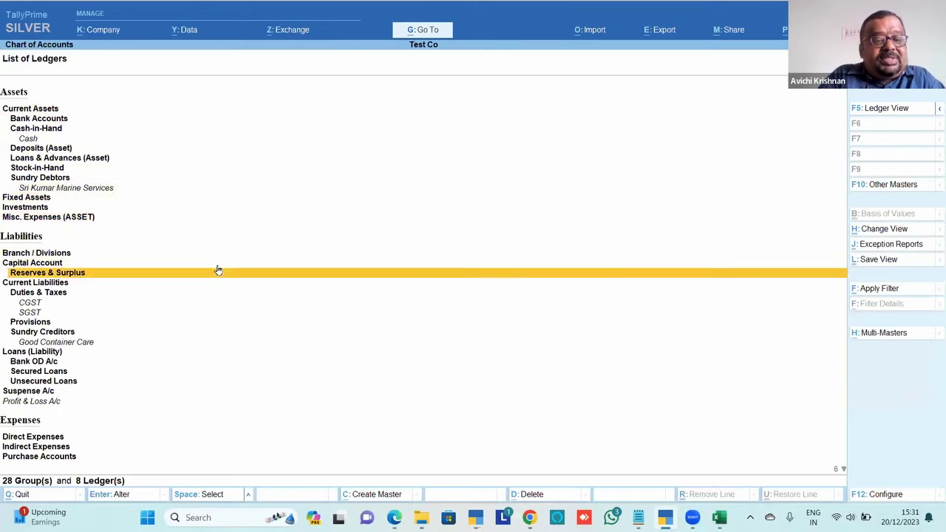
key("Down")
key("Down")
key("Down")
key("Down")
key("Down")
key("Down")
key("Down")
key("Down")
key("Down")
key("Down")
key("Down")
key("Down")
key("Down")
key("Down")
key("Down")
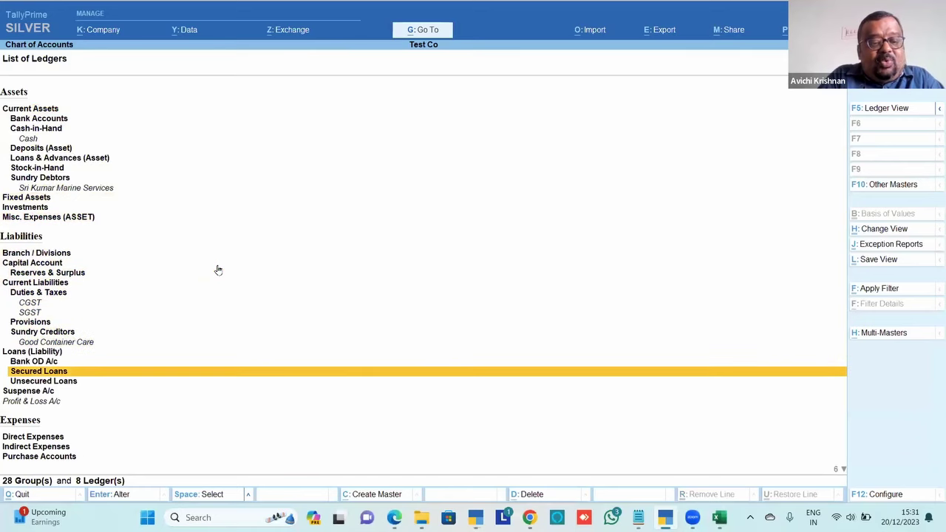
key("Up")
key("Up")
key("Up")
key("Up")
key("Up")
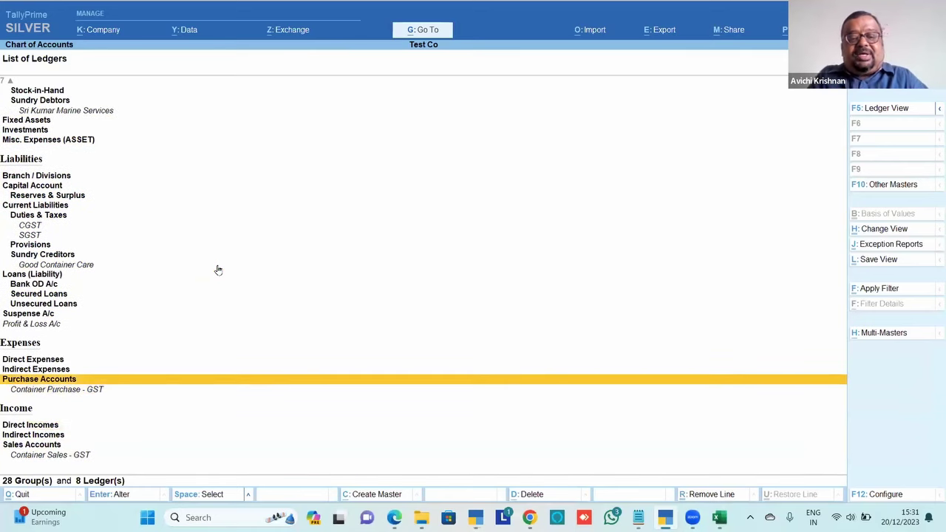
key("Down")
key("Down")
key("Down")
key("Escape")
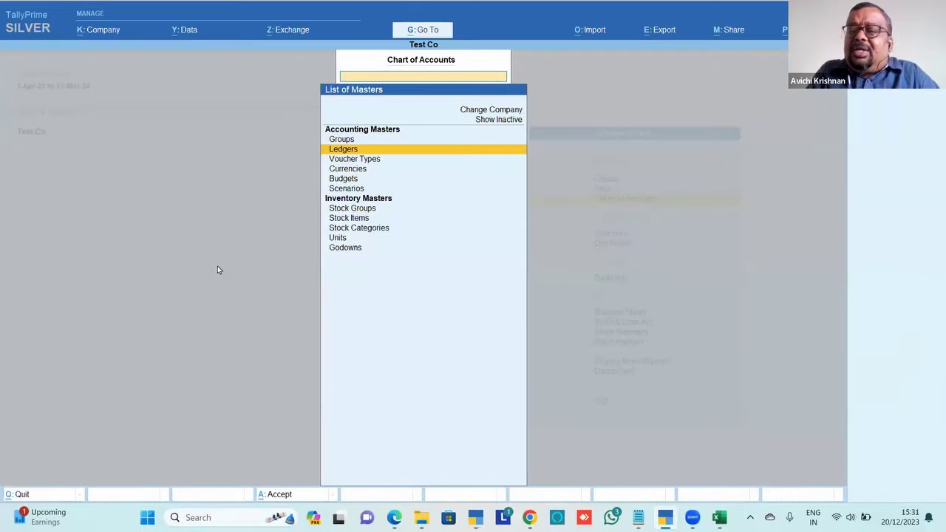
key("Escape")
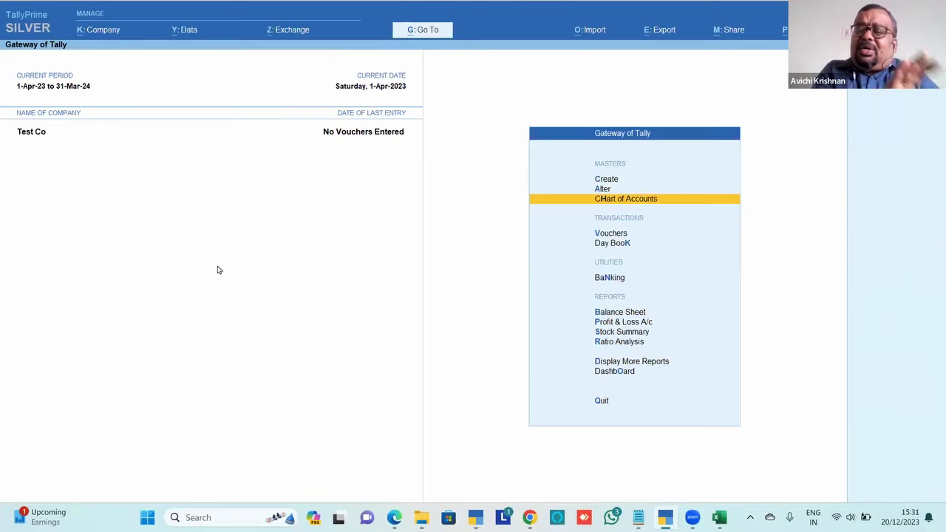
key("Escape")
key("Escape")
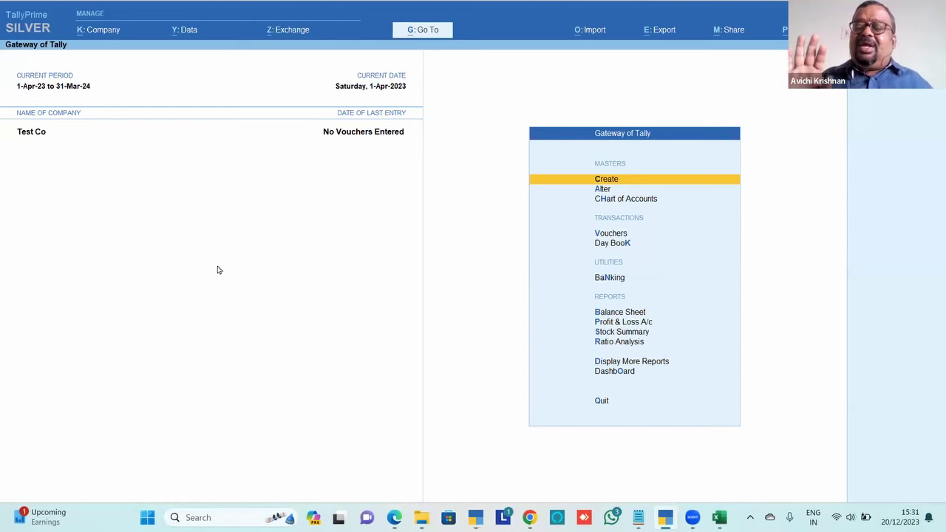
left_click(590, 31)
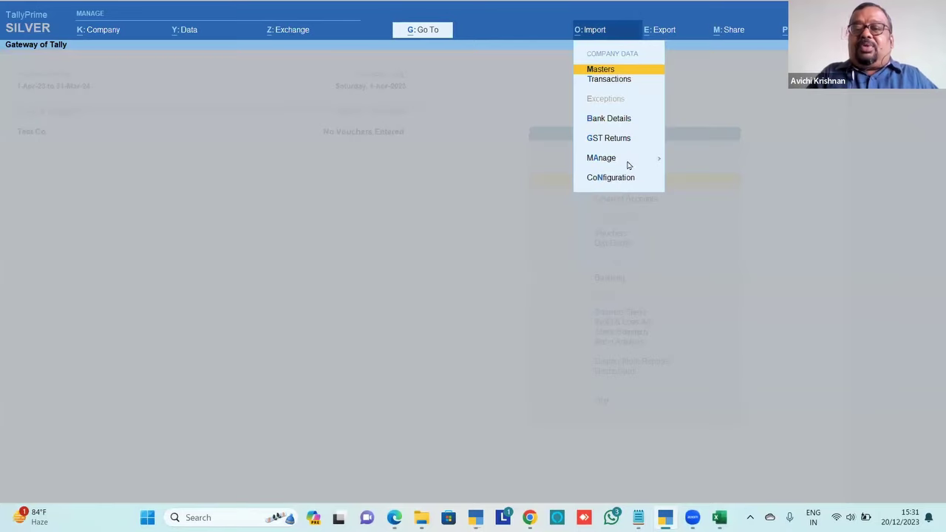
left_click(638, 166)
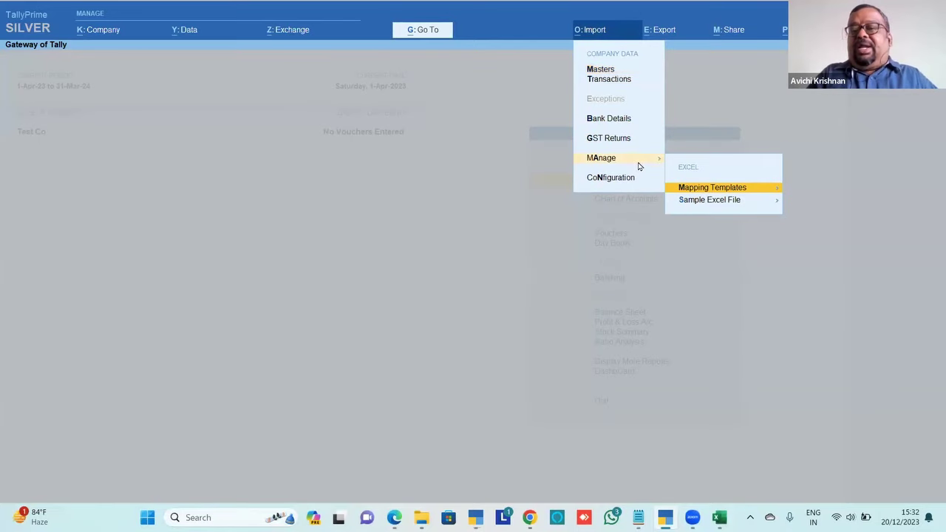
left_click(744, 207)
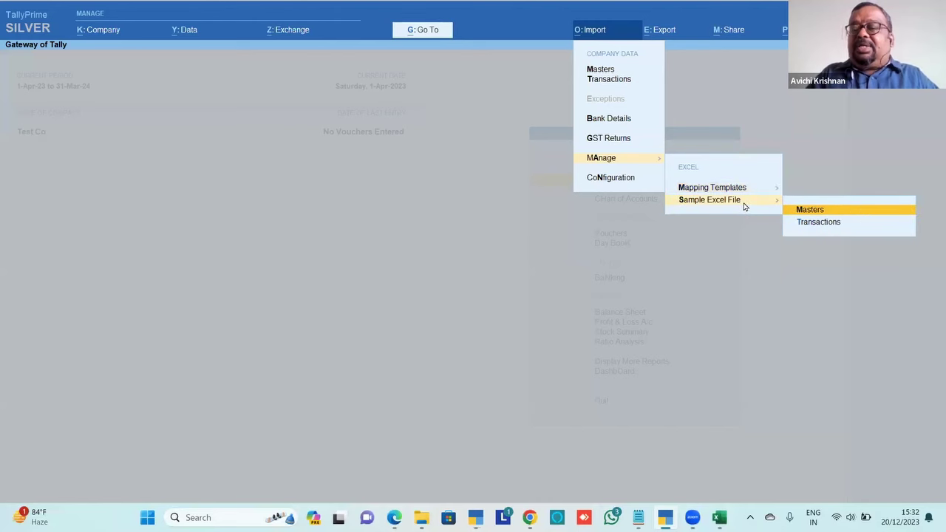
key("Down")
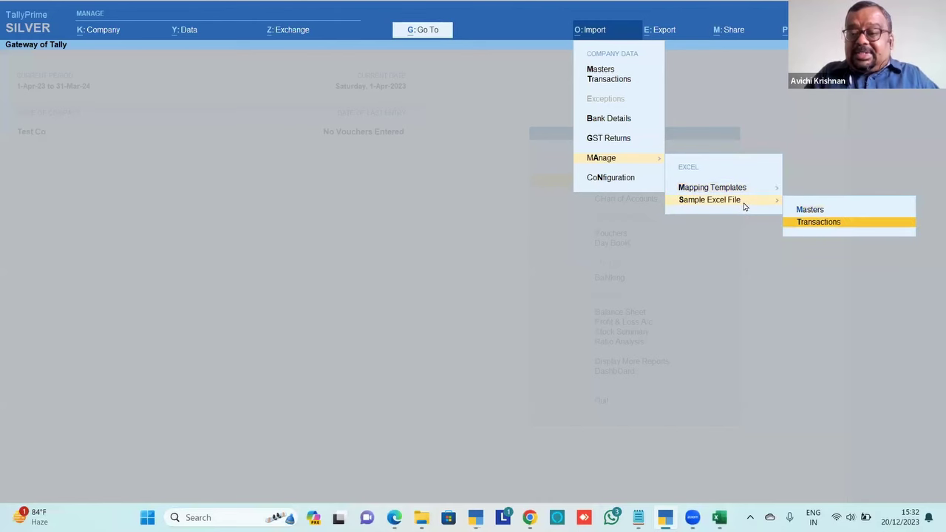
key("Return")
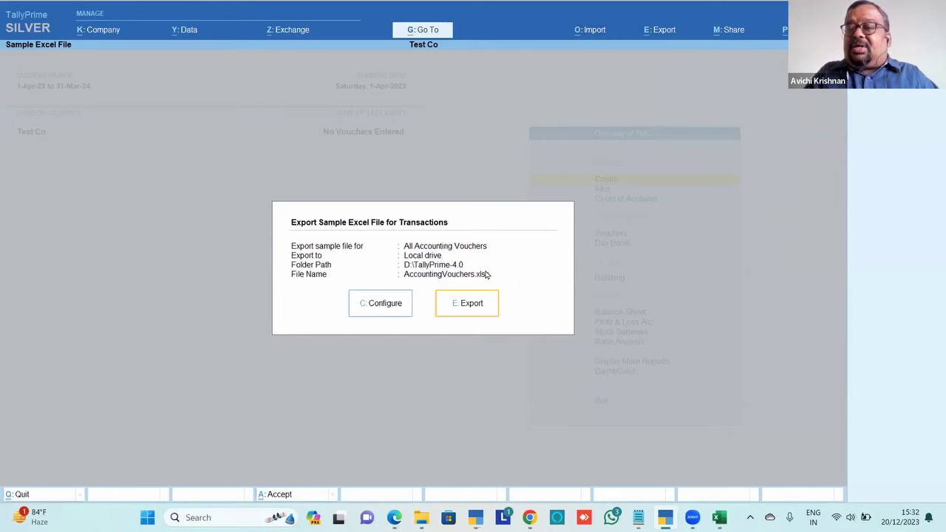
key("Escape")
key("Escape")
key("Escape")
key("Escape")
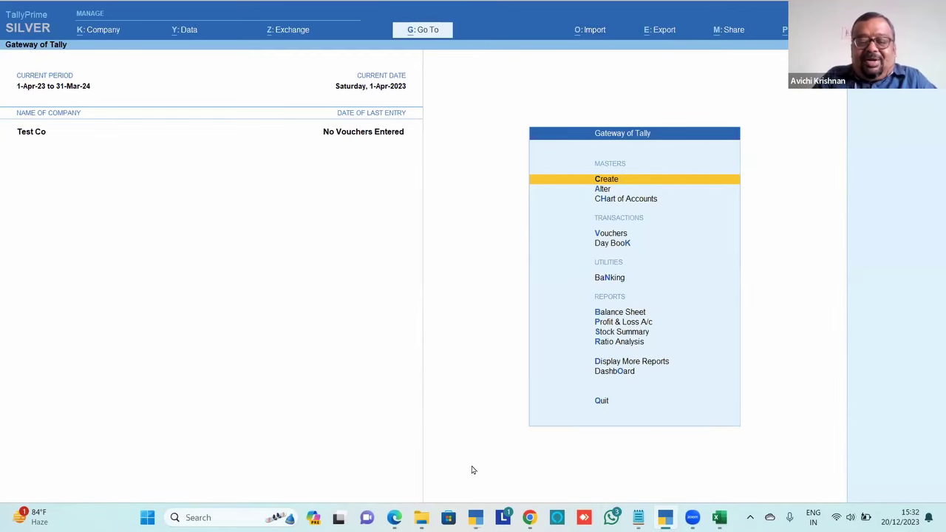
Bring the Chapter_40 PDF forward and scroll from page 13 to page 16's voucher-filling rules
left_click(394, 517)
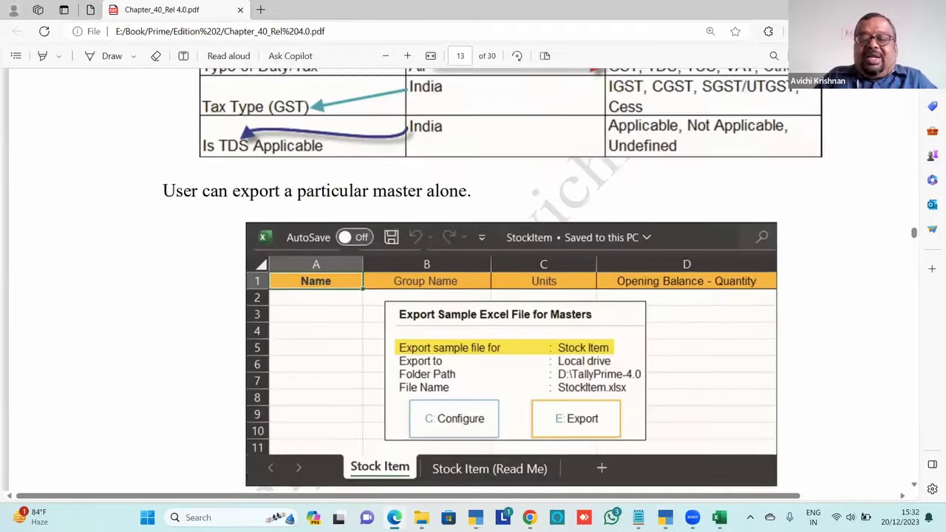
scroll(473, 280, "down", 10)
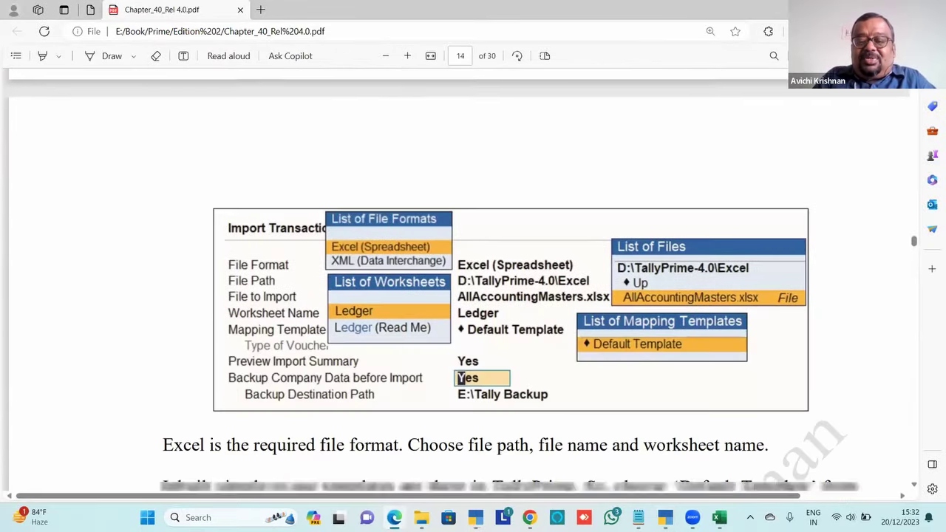
scroll(473, 280, "down", 5)
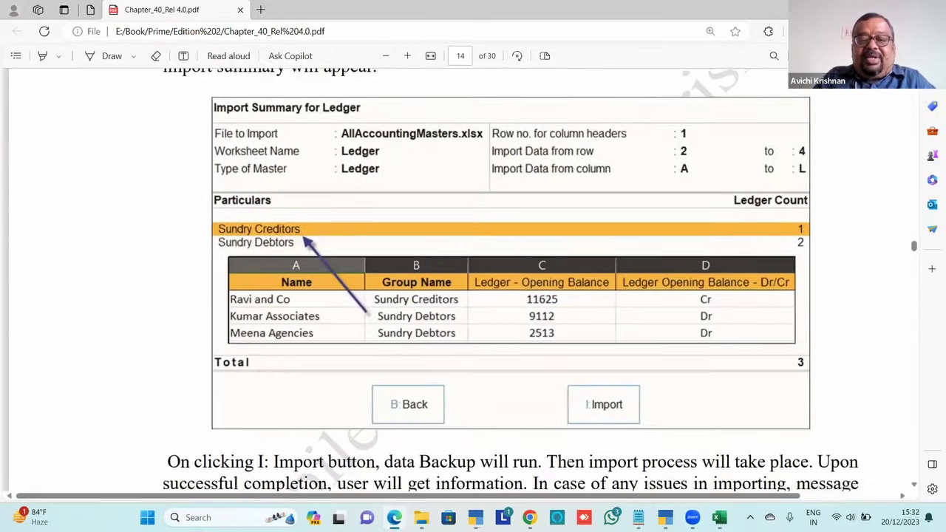
scroll(473, 280, "down", 8)
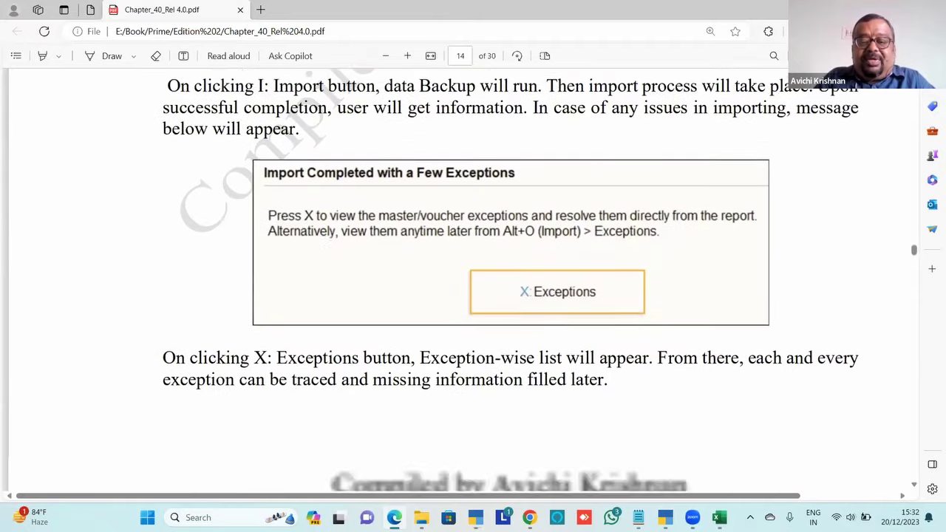
scroll(473, 281, "down", 9)
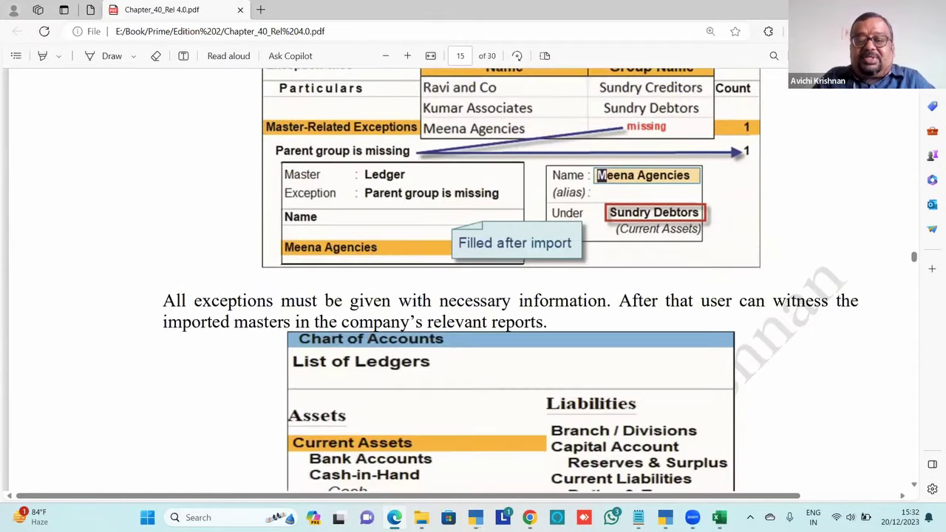
scroll(472, 281, "down", 5)
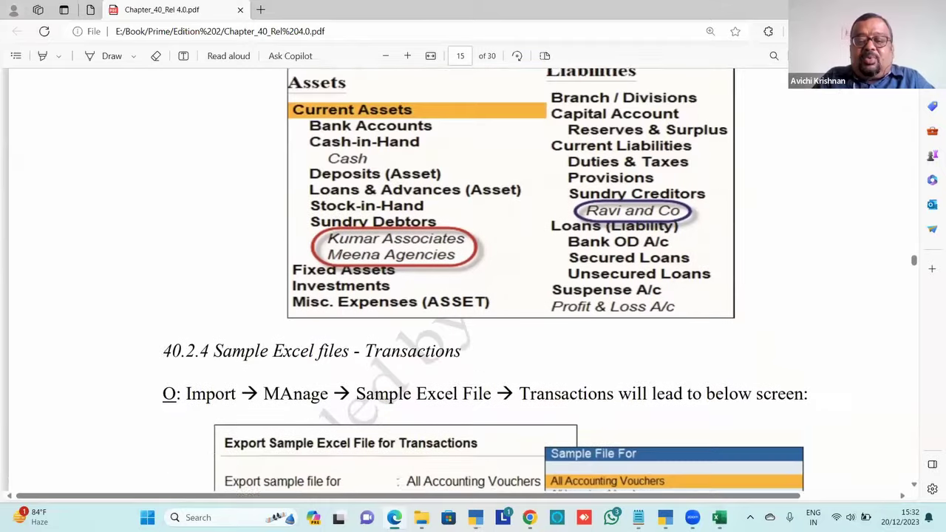
scroll(473, 281, "down", 8)
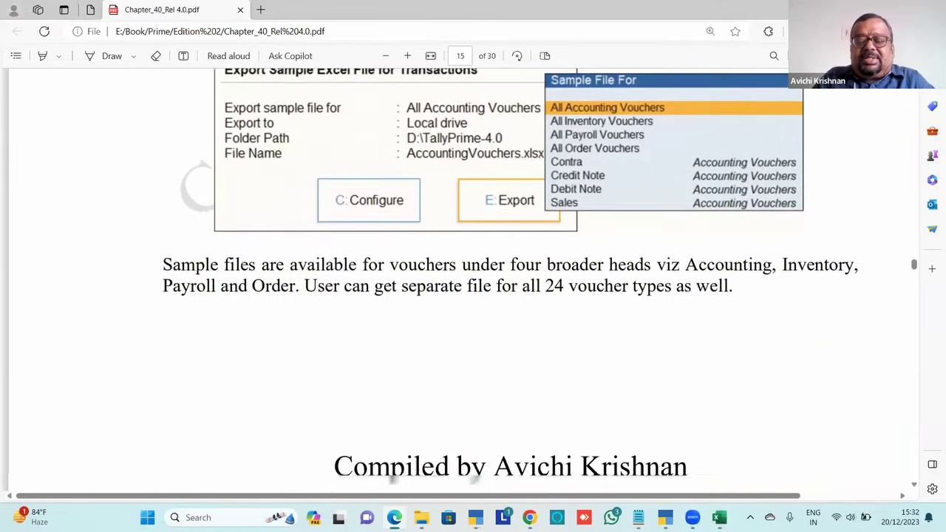
scroll(473, 280, "down", 10)
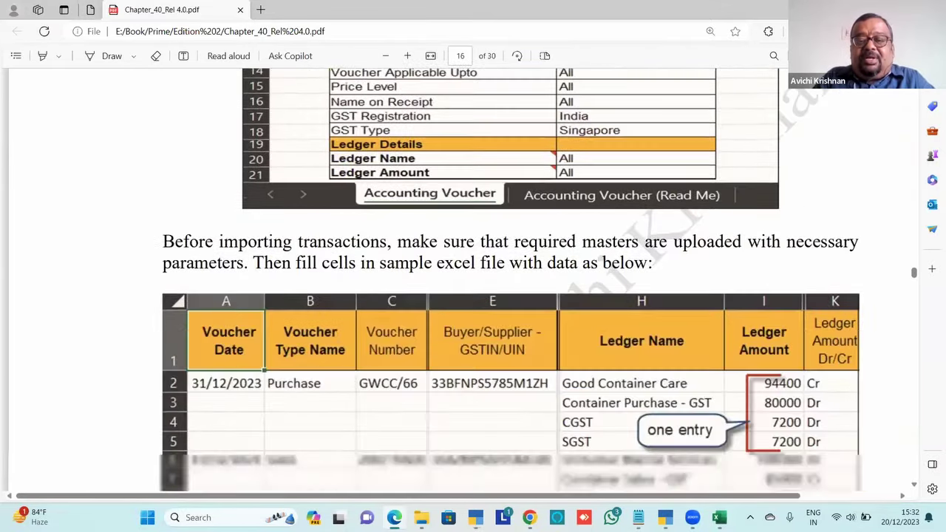
scroll(554, 238, "up", 3)
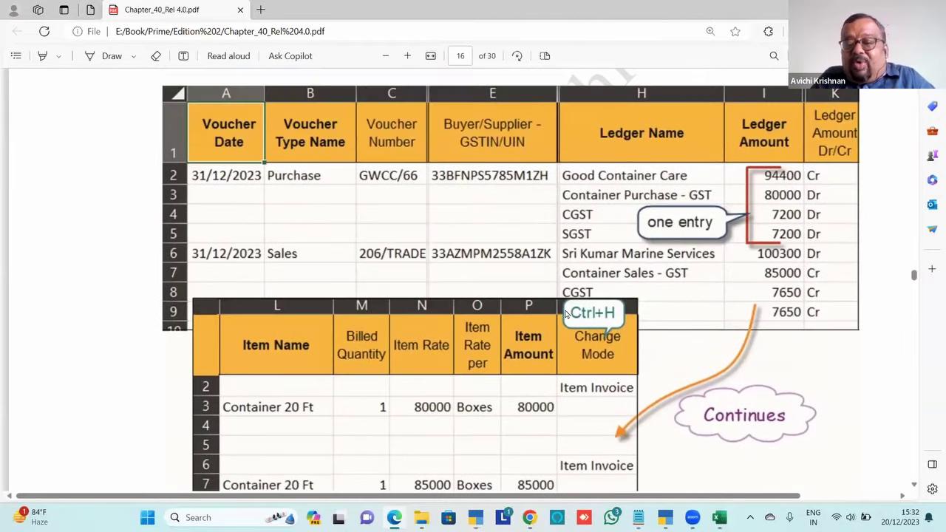
scroll(554, 238, "down", 7)
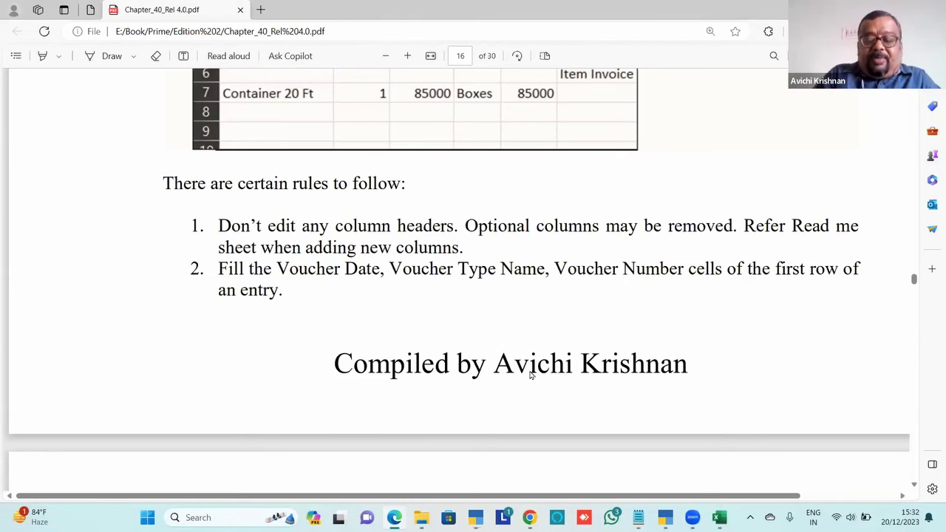
Review the sample voucher table on page 16, then scroll on to section 40.2.5 on page 17
scroll(530, 376, "down", 3)
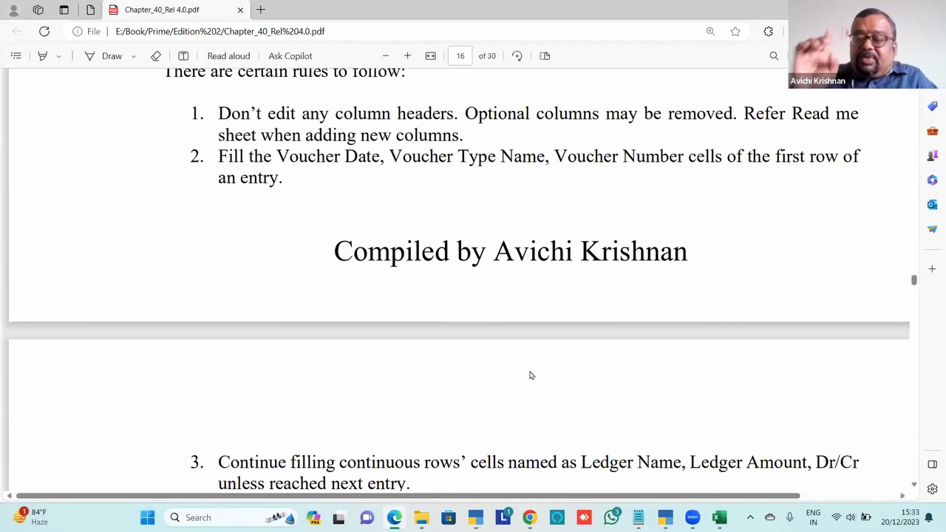
scroll(529, 375, "up", 10)
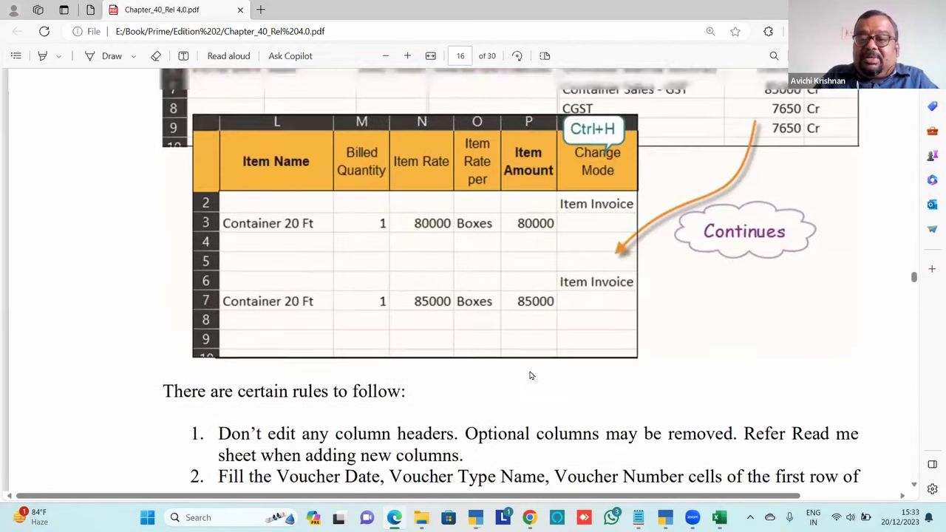
scroll(529, 375, "up", 2)
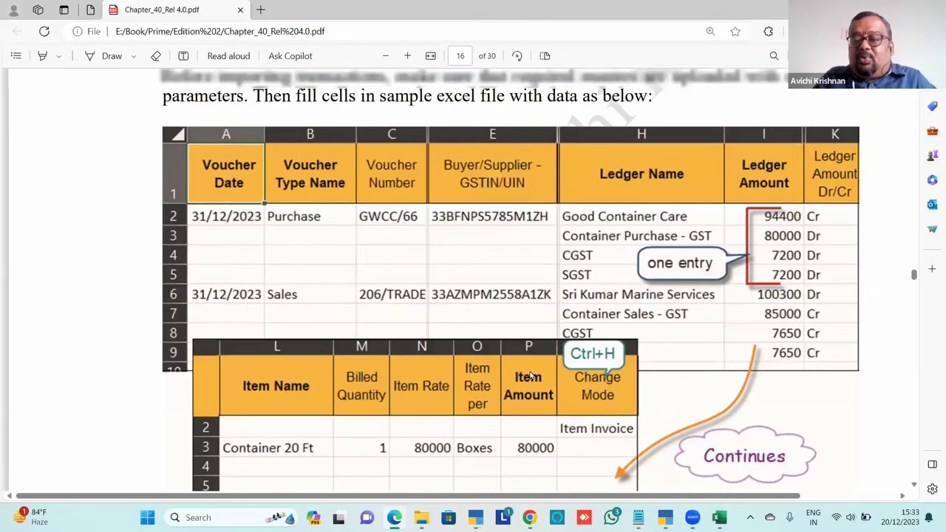
scroll(529, 375, "up", 3)
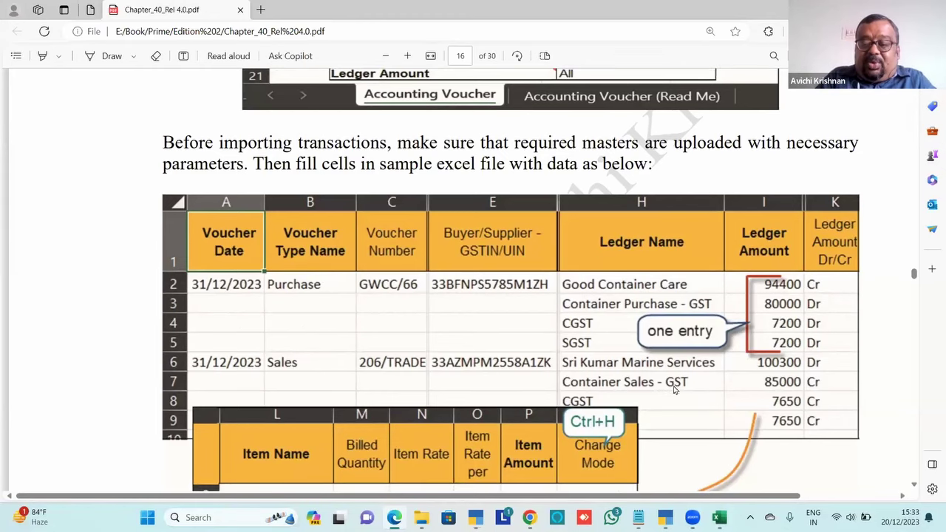
scroll(674, 390, "down", 3)
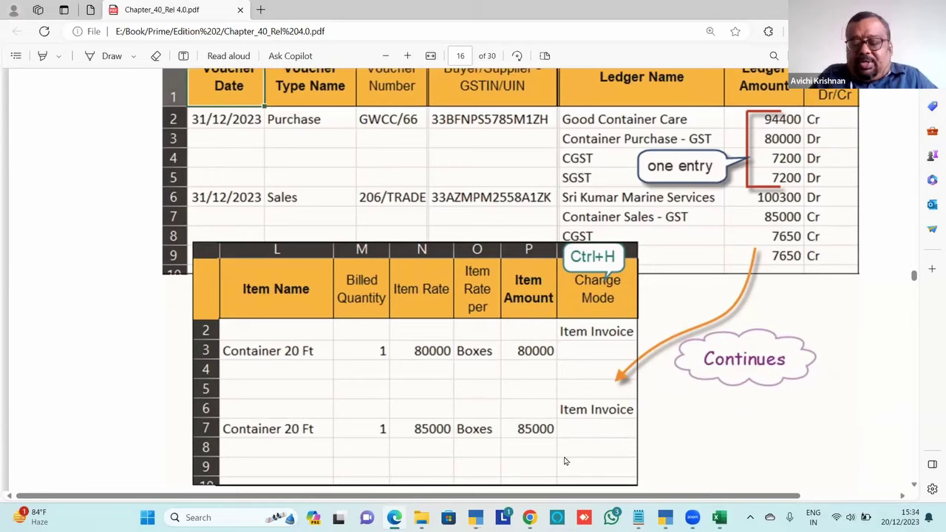
scroll(564, 461, "down", 10)
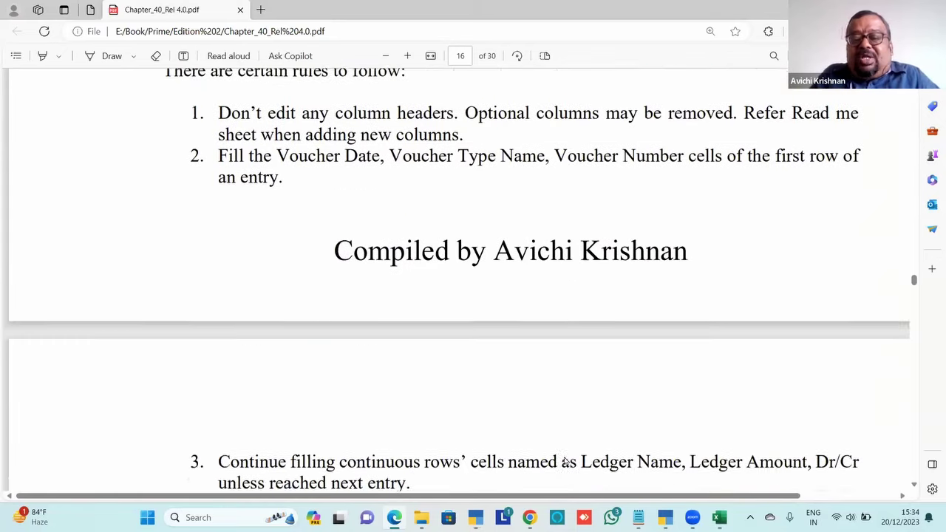
scroll(563, 461, "down", 10)
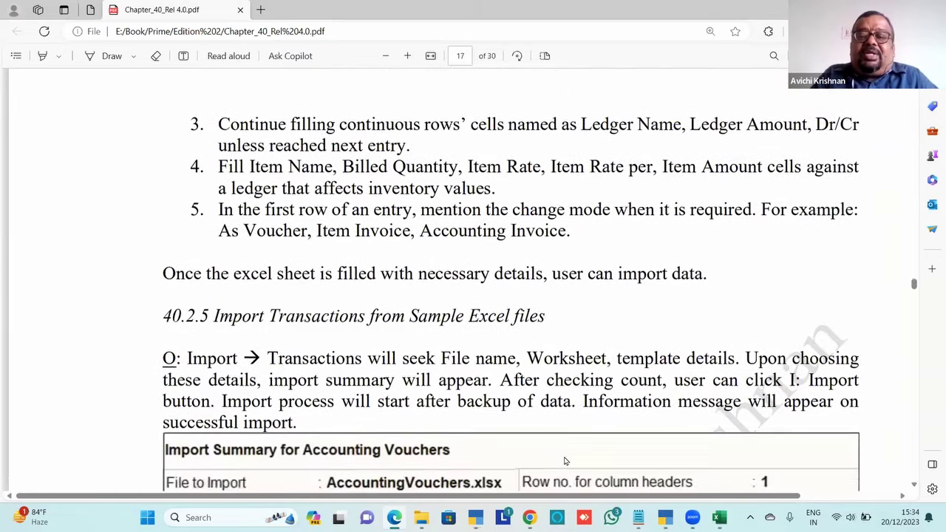
scroll(563, 461, "down", 8)
key("alt+Tab")
key("alt+Tab")
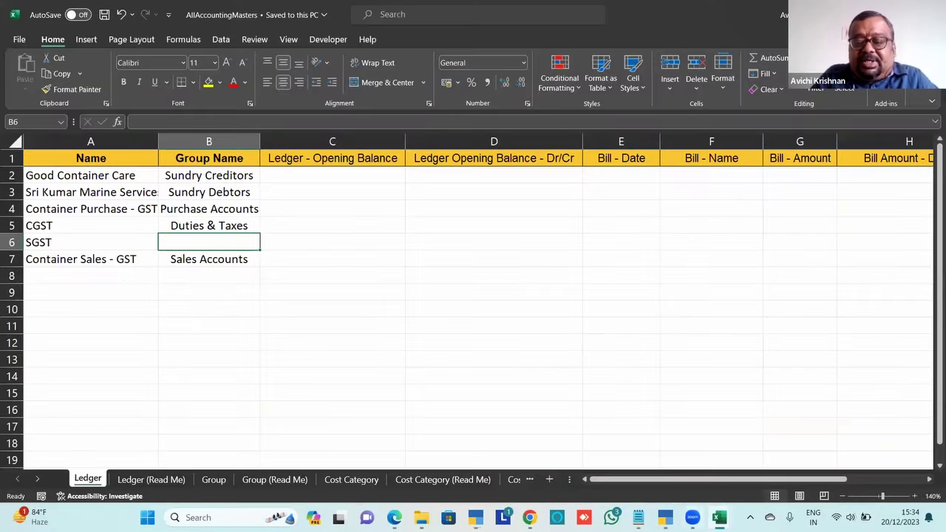
mouse_move(715, 517)
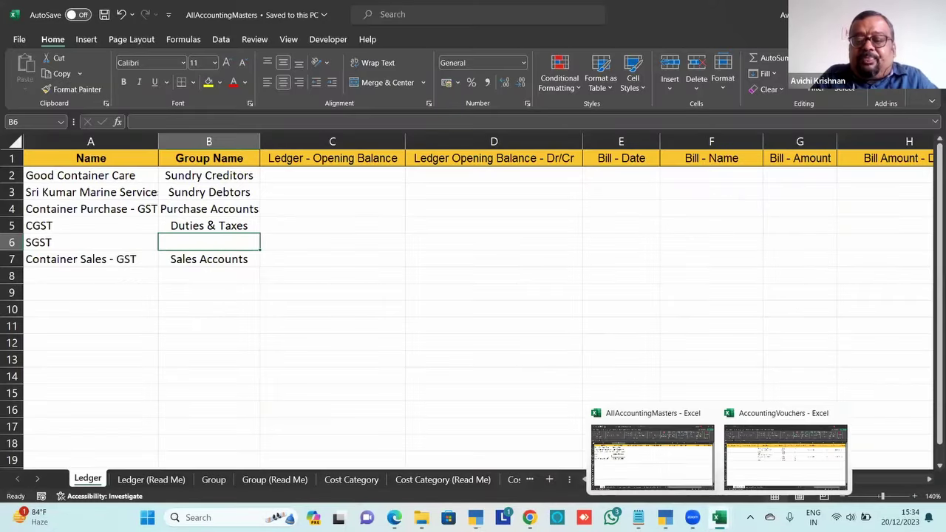
left_click(776, 456)
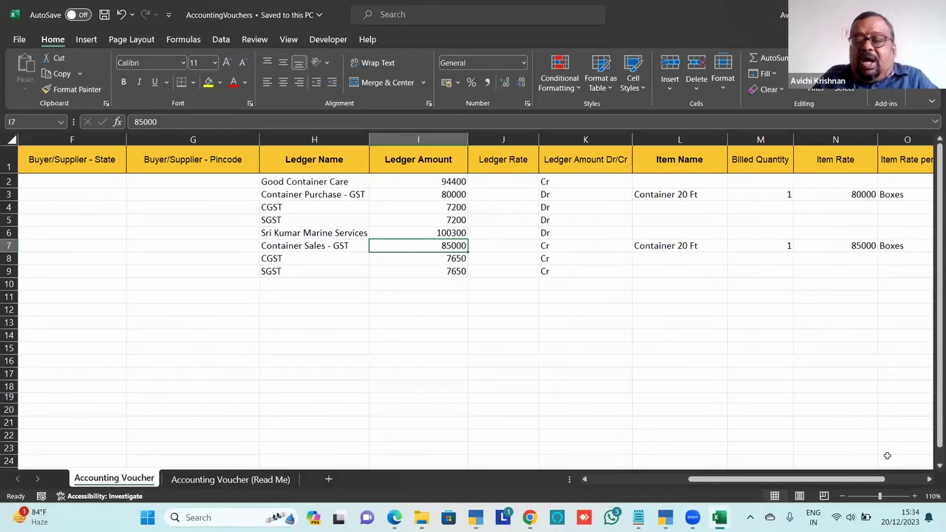
left_click(916, 500)
left_click(916, 500)
left_click(916, 500)
left_click(663, 390)
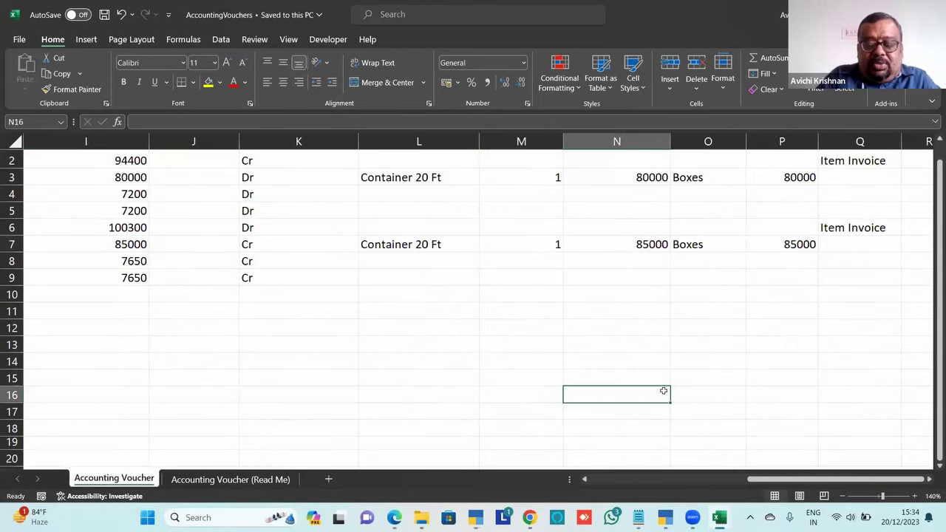
key("Left")
key("Left")
key("Left")
key("Left")
key("Left")
key("Left")
key("Left")
key("Left")
key("Left")
key("Left")
key("Left")
key("Left")
key("Left")
key("Up")
key("Up")
key("Up")
key("Up")
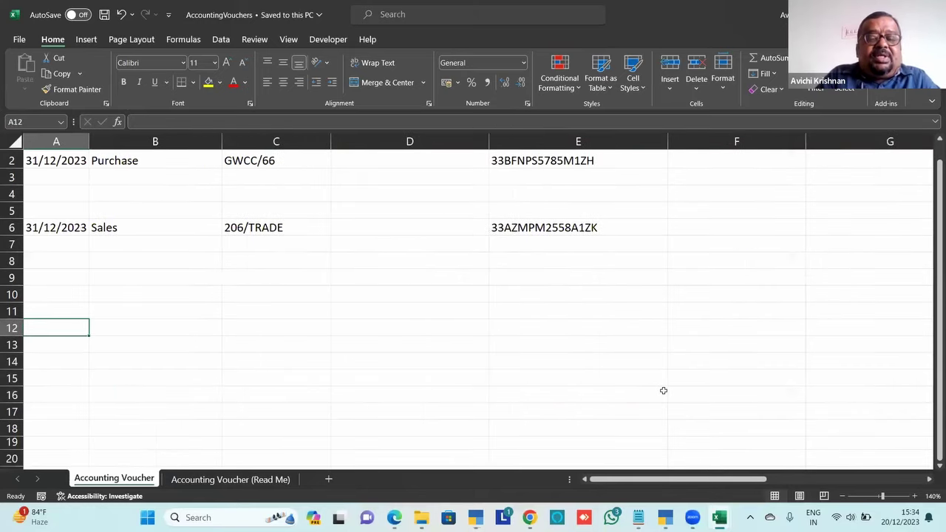
key("Up")
key("Up")
key("Up")
key("Up")
key("Up")
key("Up")
key("Up")
key("Up")
key("Up")
key("Up")
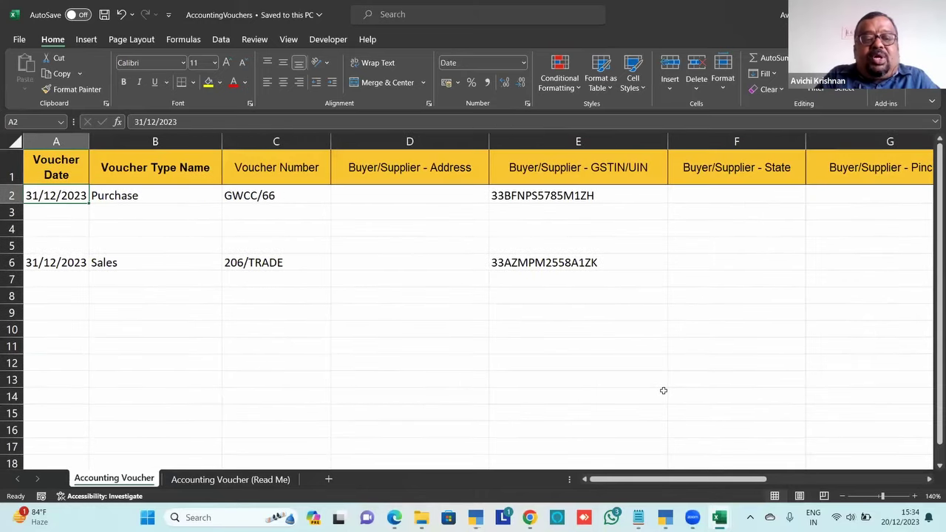
key("Right")
key("Right")
key("Left")
key("Left")
key("Right")
key("Right")
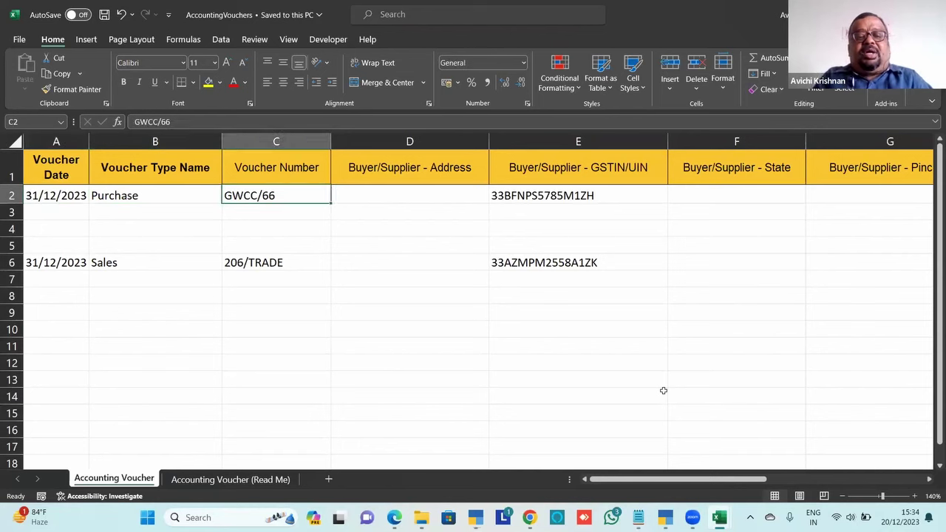
key("Right")
key("Left")
key("Left")
key("Left")
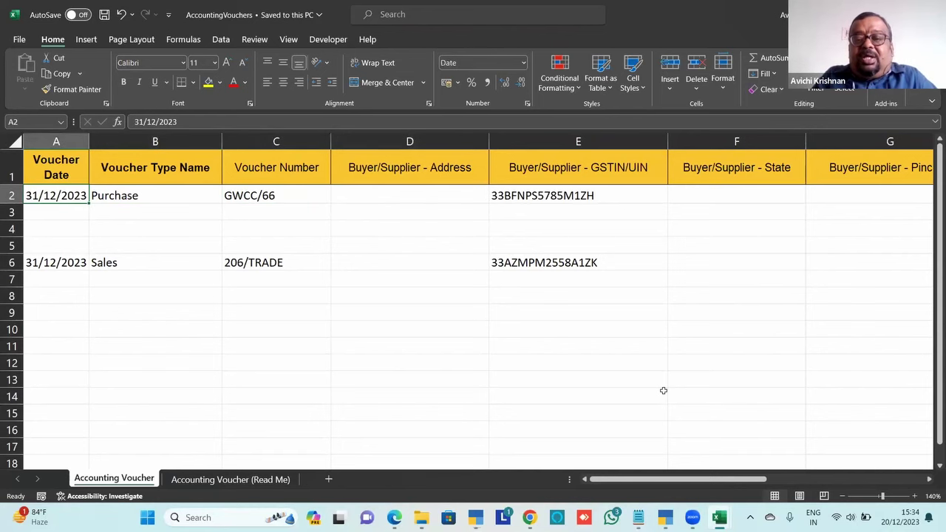
key("Right")
key("Right")
key("Right")
key("Right")
key("Right")
key("Right")
key("Right")
key("Right")
key("Right")
key("Right")
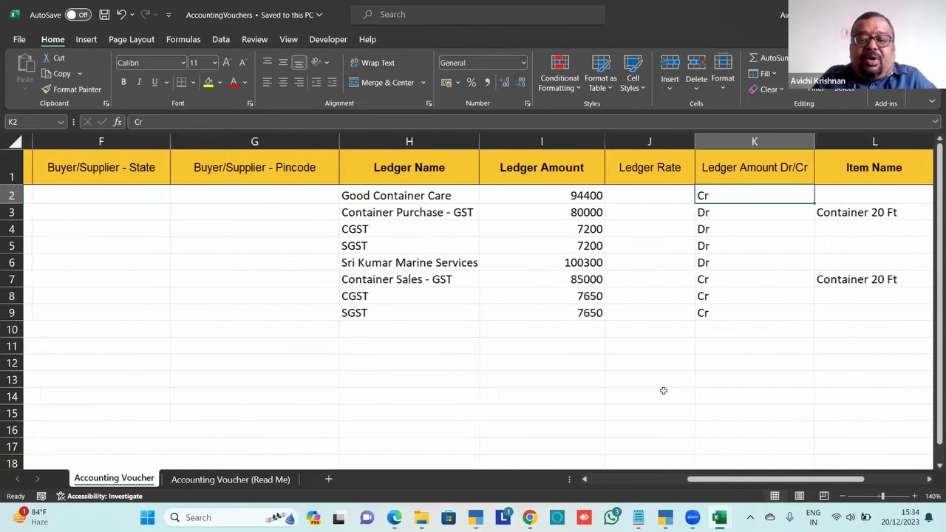
key("Left")
key("Left")
key("Left")
key("Down")
key("Down")
key("Down")
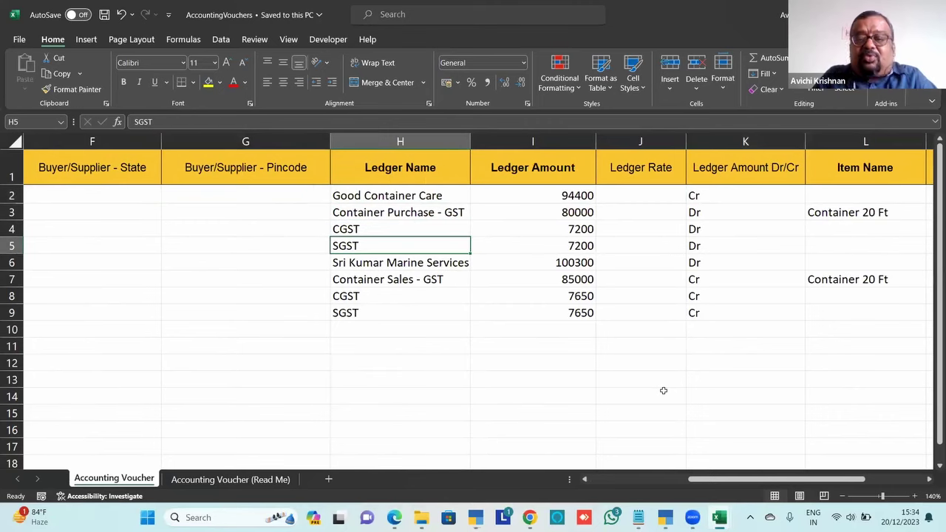
key("Up")
key("Up")
key("Up")
key("Down")
key("Right")
key("Right")
key("Right")
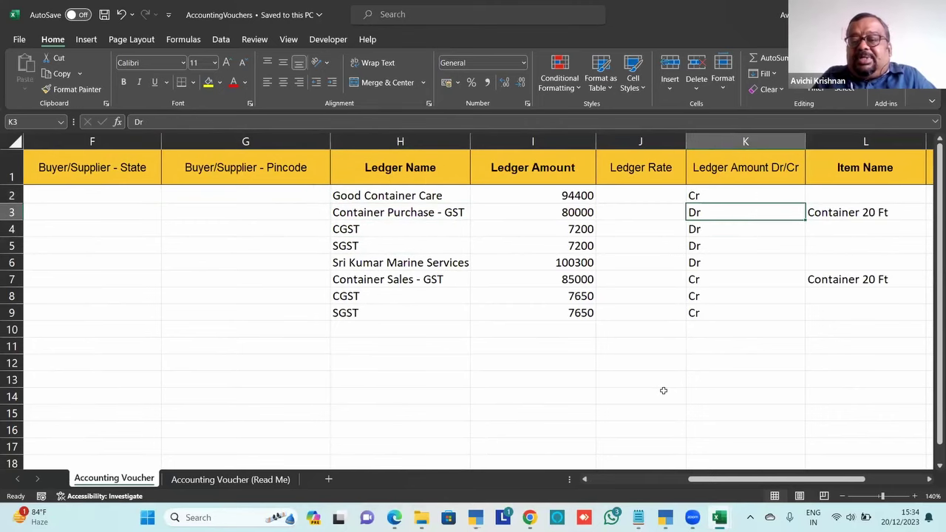
key("Right")
key("Right")
key("Right")
key("Left")
key("Left")
key("Left")
key("Left")
key("Left")
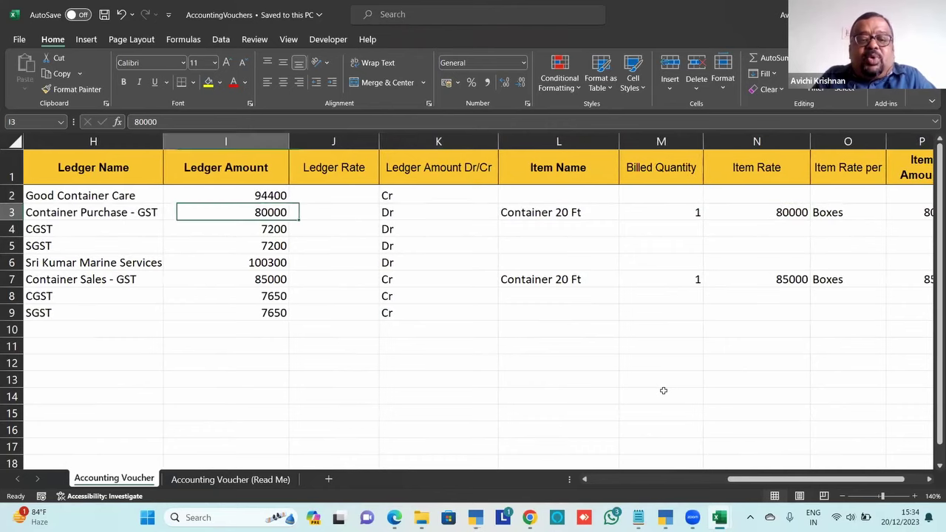
key("Left")
key("Right")
key("Right")
key("Right")
key("Right")
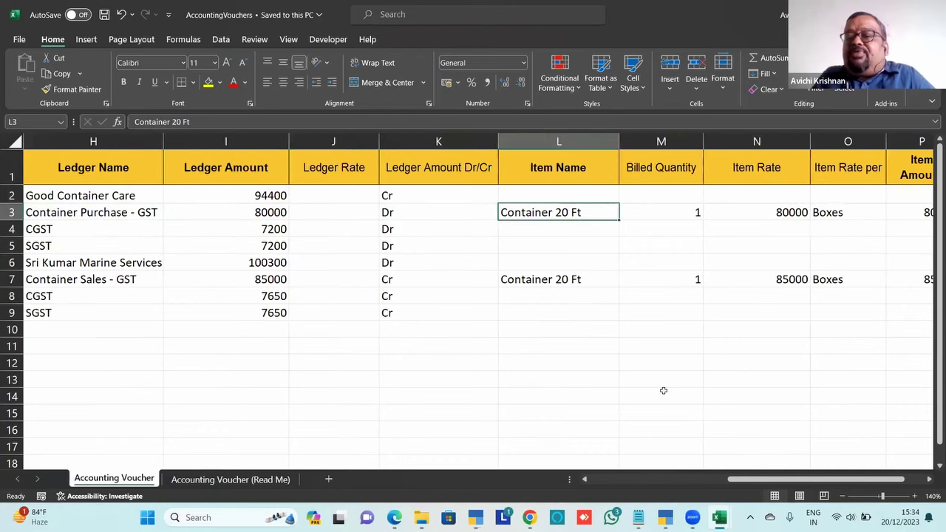
key("Right")
key("Left")
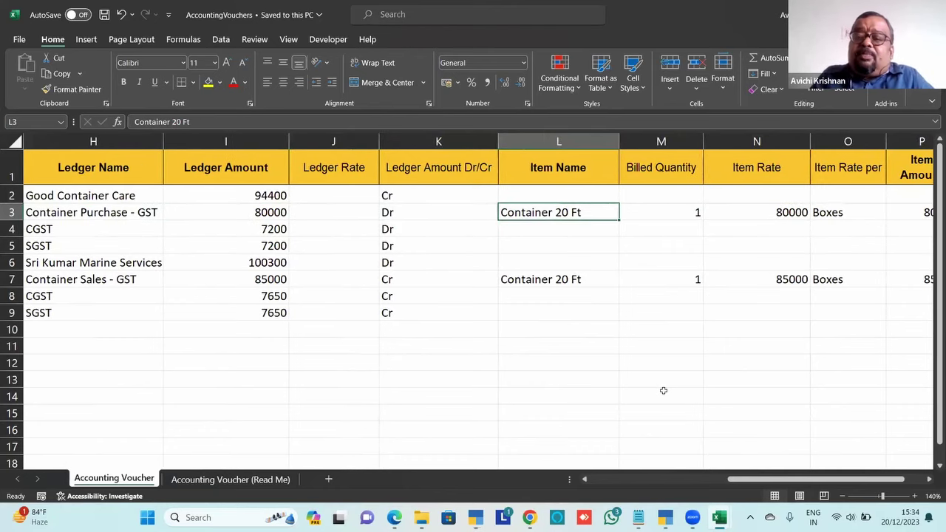
key("Down")
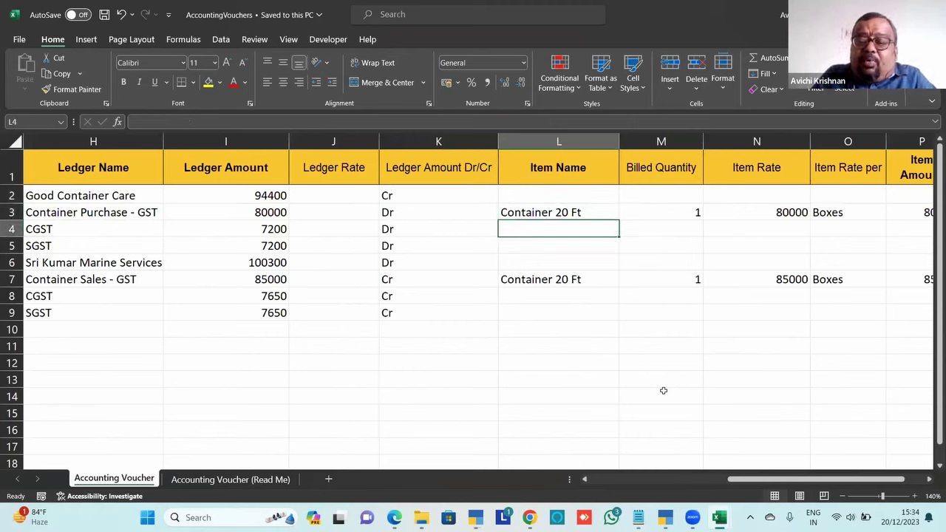
key("Left")
key("Left")
key("Left")
key("Left")
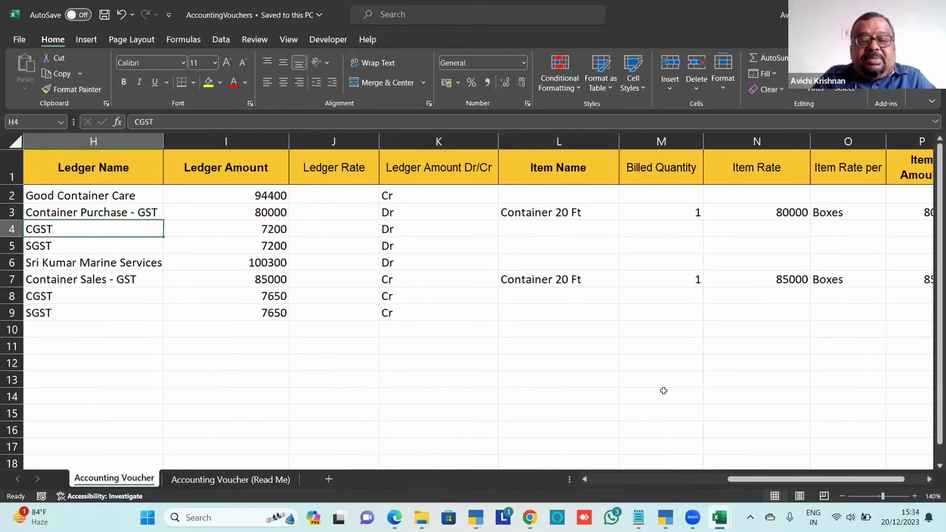
key("Right")
key("Left")
key("Down")
key("Up")
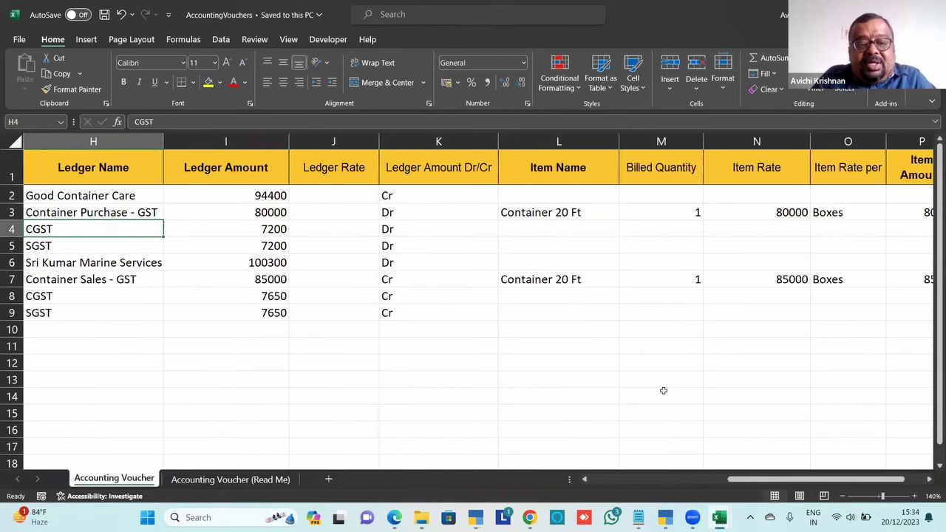
key("Down")
key("Up")
key("Right")
key("Right")
key("Right")
key("Right")
key("Right")
key("Right")
key("Right")
key("Right")
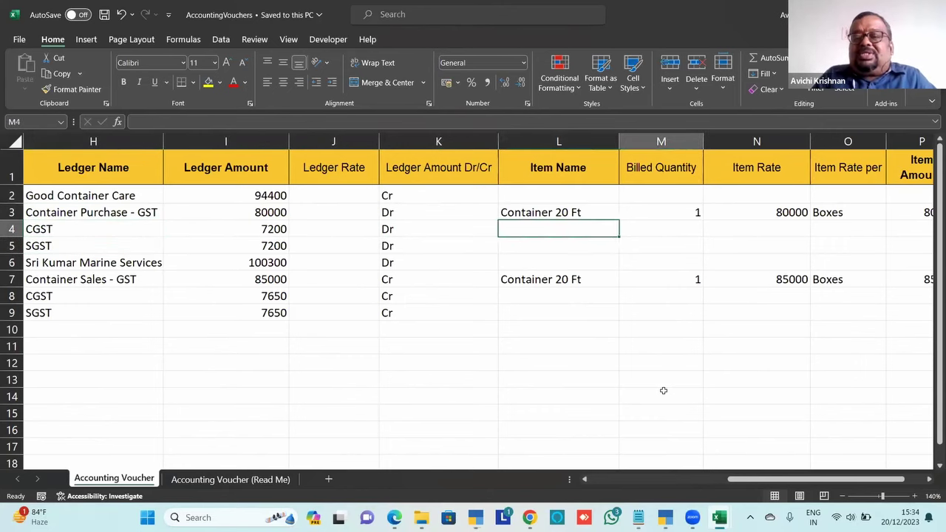
key("Right")
key("Right")
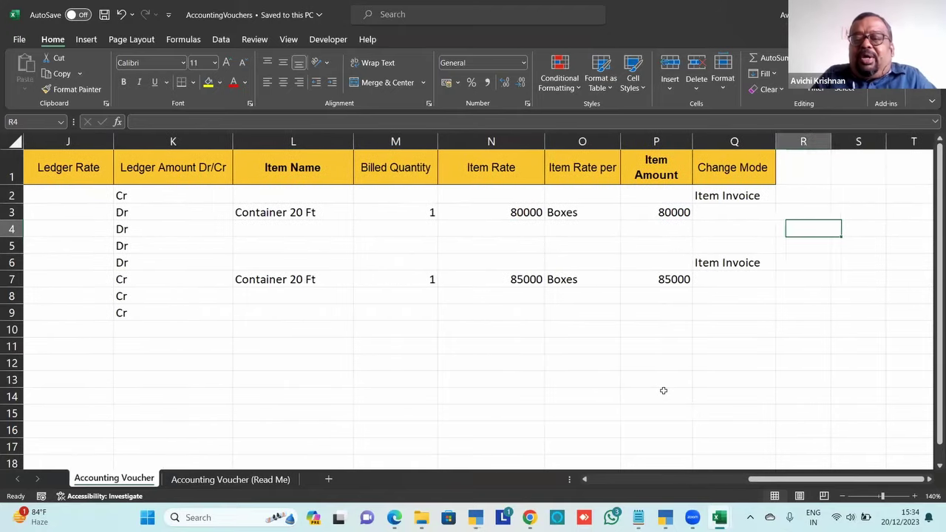
key("Left")
key("Left")
key("Left")
key("Left")
key("Left")
key("Left")
key("Left")
key("Left")
key("Left")
key("Left")
key("Left")
key("Left")
key("Left")
key("Left")
key("Left")
key("Left")
key("Left")
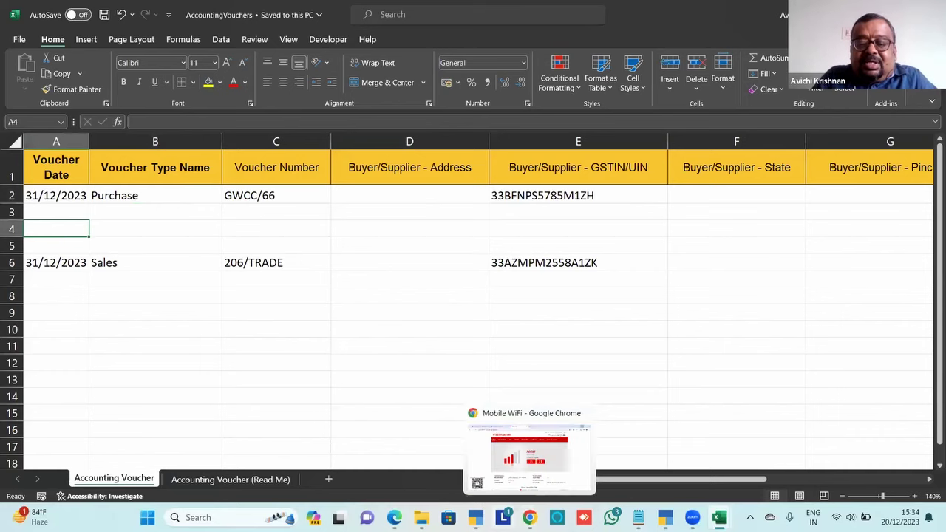
left_click(475, 517)
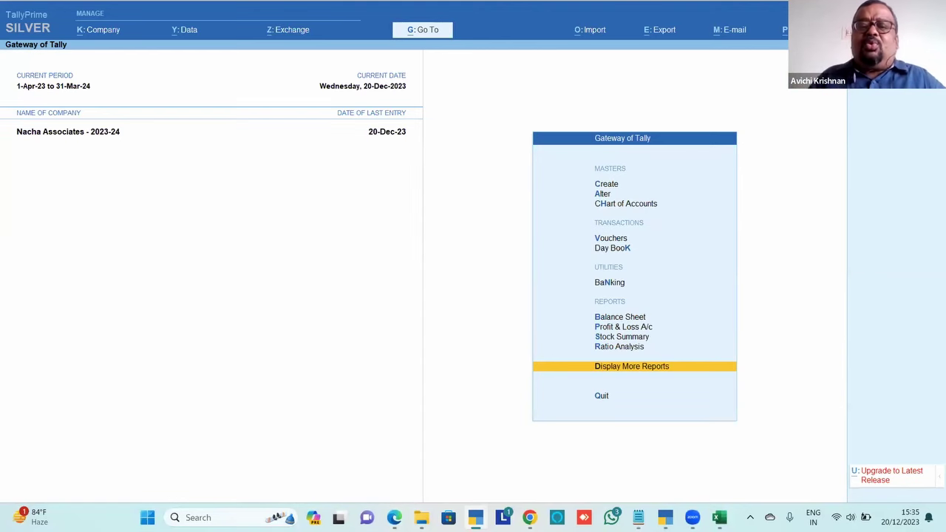
Open and back out of the Transactions import form, then exit to the quit confirmation
key("alt+o")
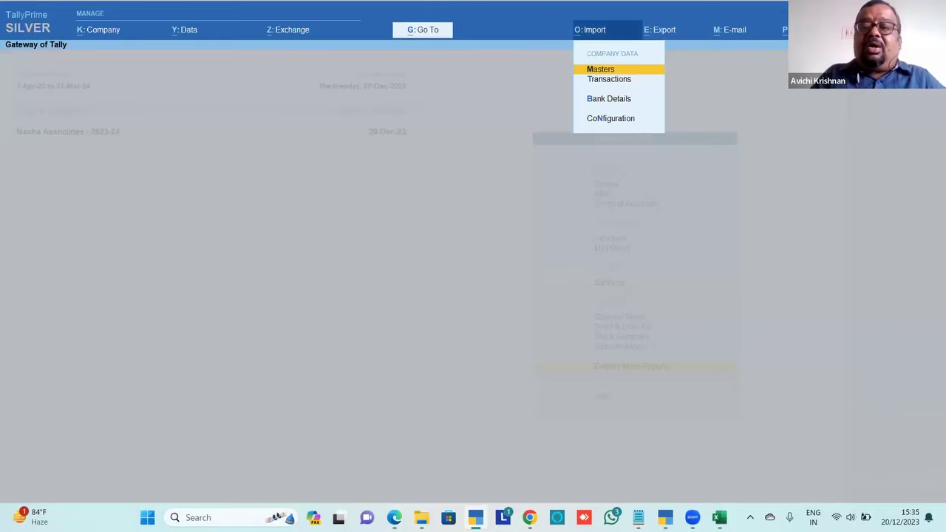
key("Down")
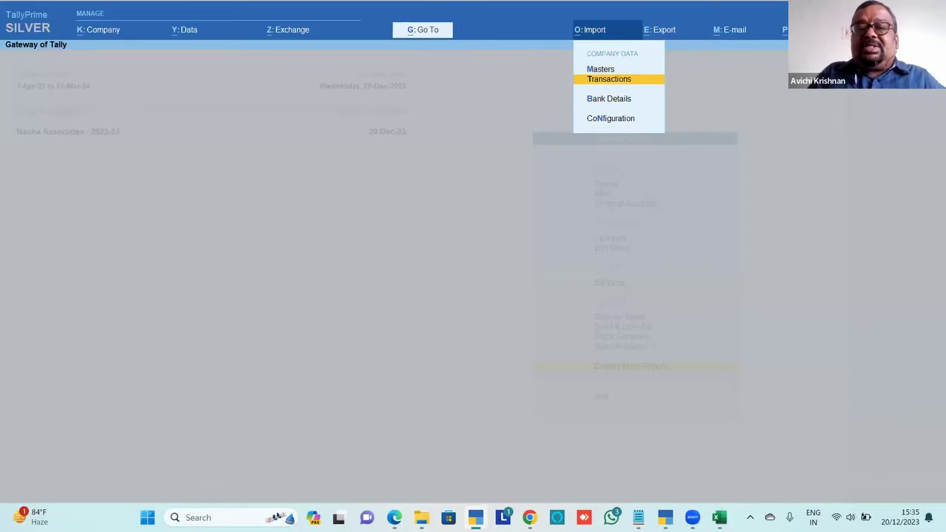
key("Return")
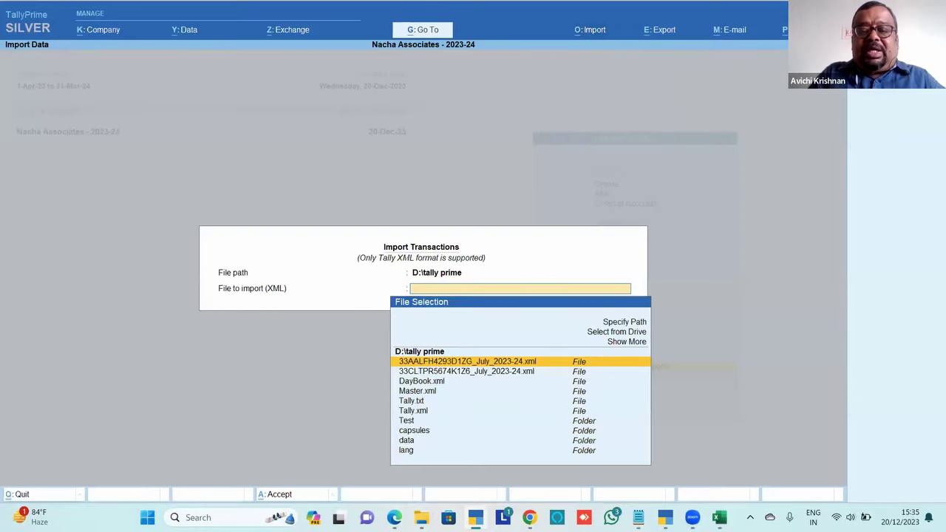
key("Escape")
key("Escape")
key("Escape")
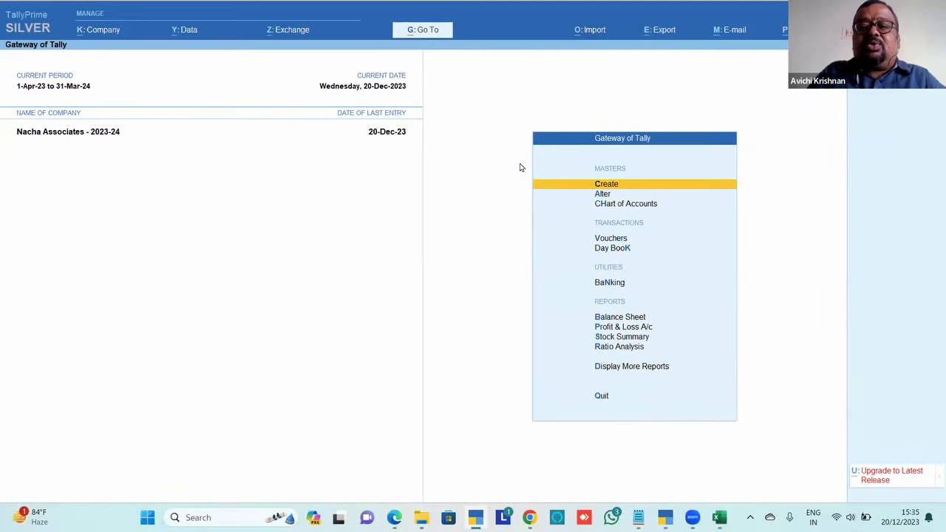
left_click(593, 37)
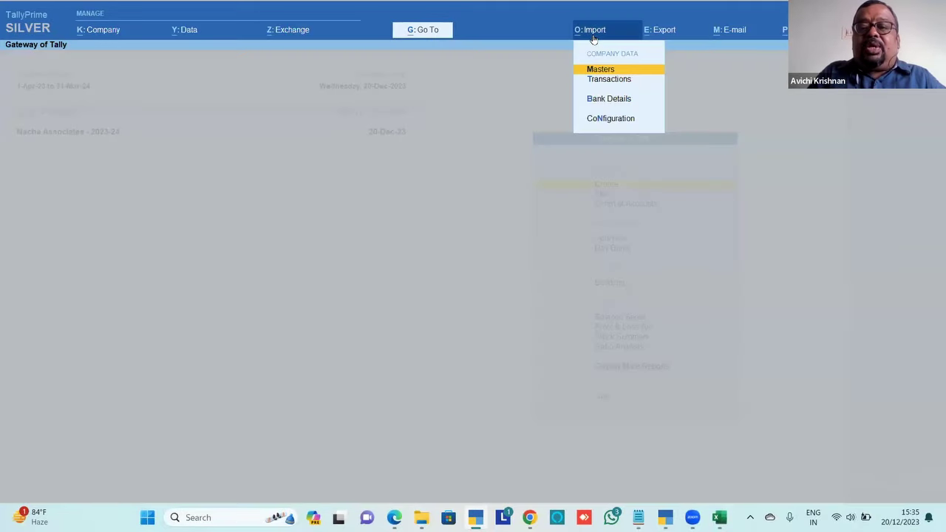
key("Down")
key("Escape")
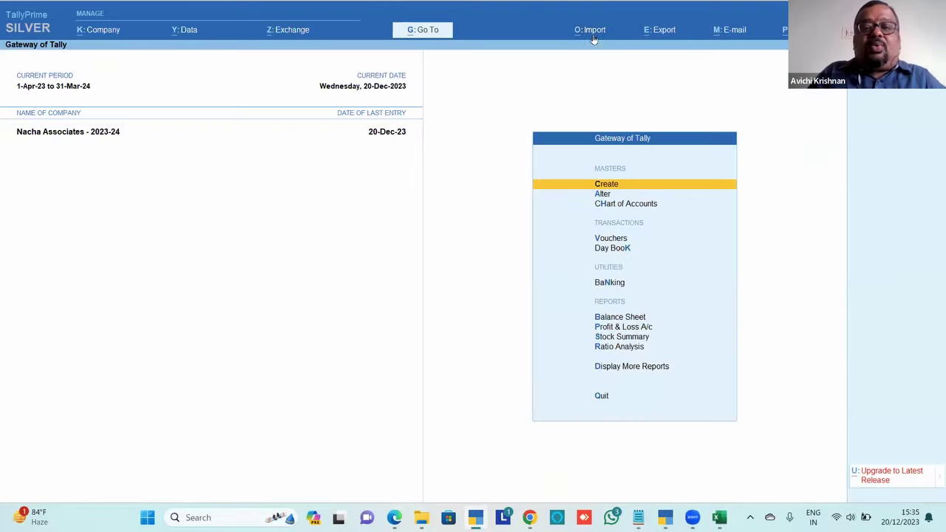
key("Escape")
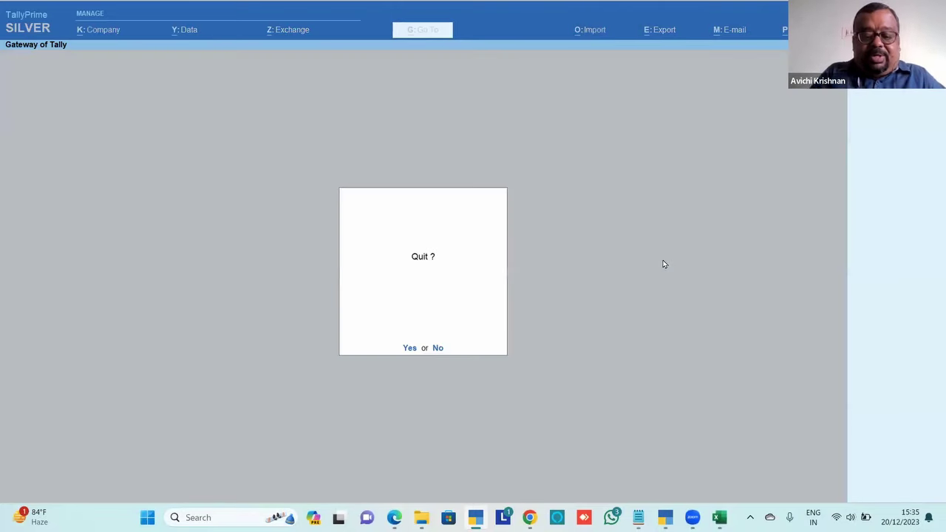
Confirm quitting that session and open the Transactions import form in Test Co
key("y")
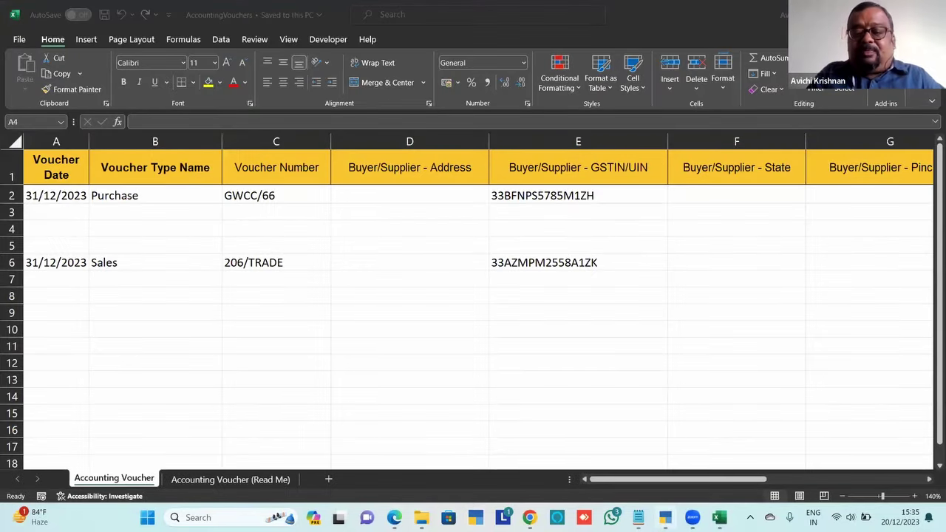
key("alt+Tab")
key("alt+o")
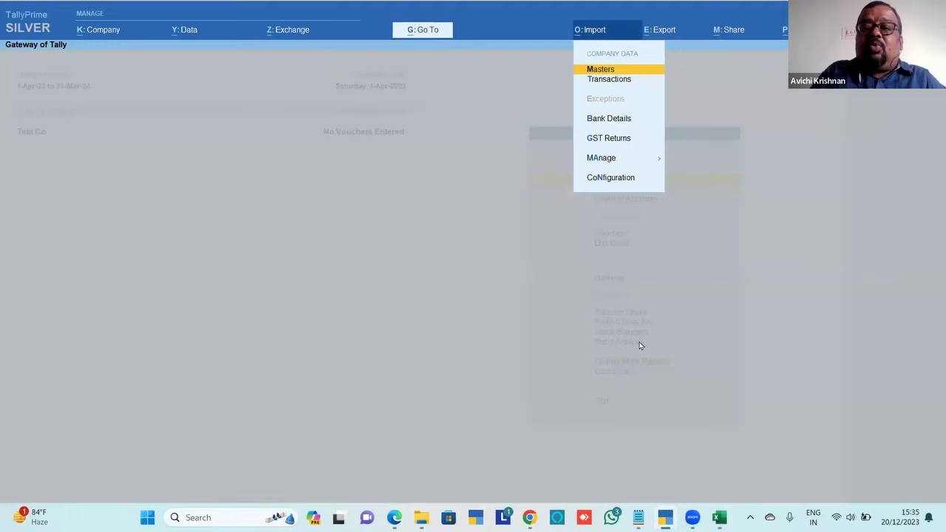
key("Down")
key("Return")
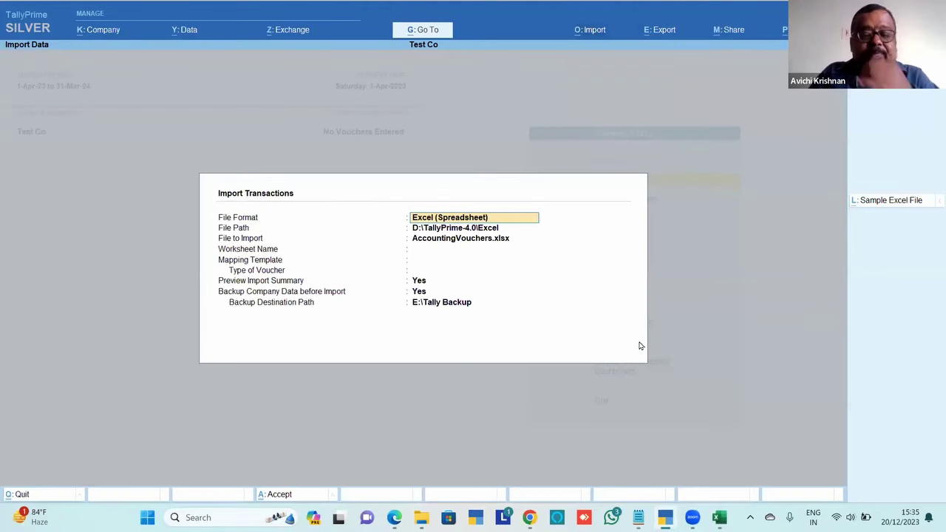
Choose AccountingVouchers.xlsx, worksheet Accounting Voucher and Default Template, then preview the import summary
key("Return")
key("Return")
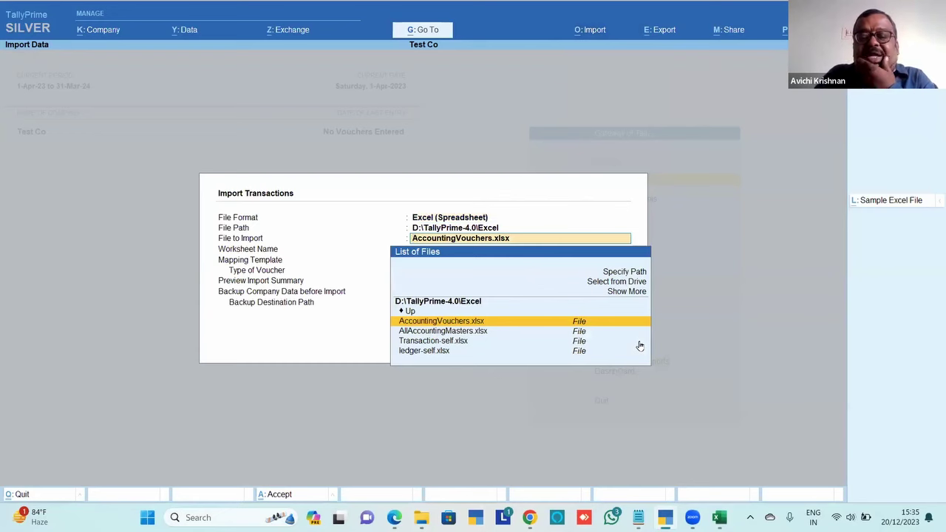
key("Down")
key("Up")
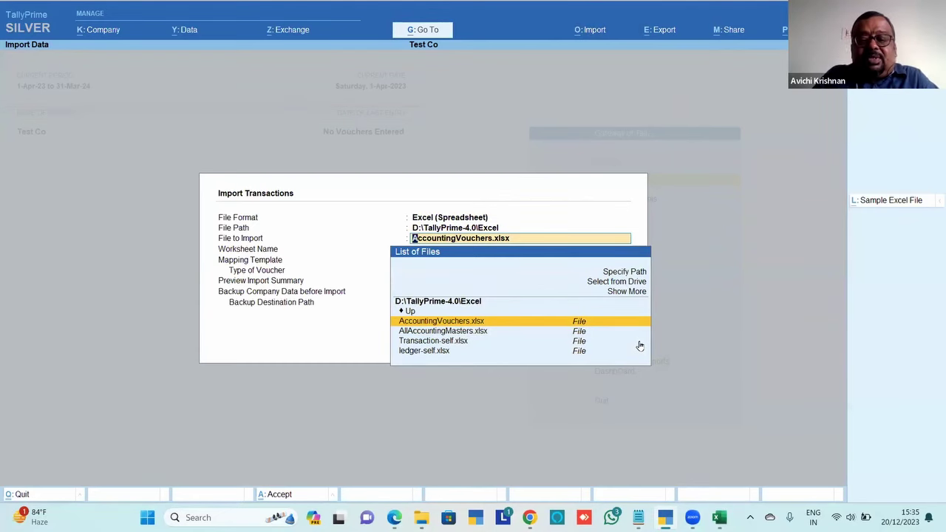
key("Return")
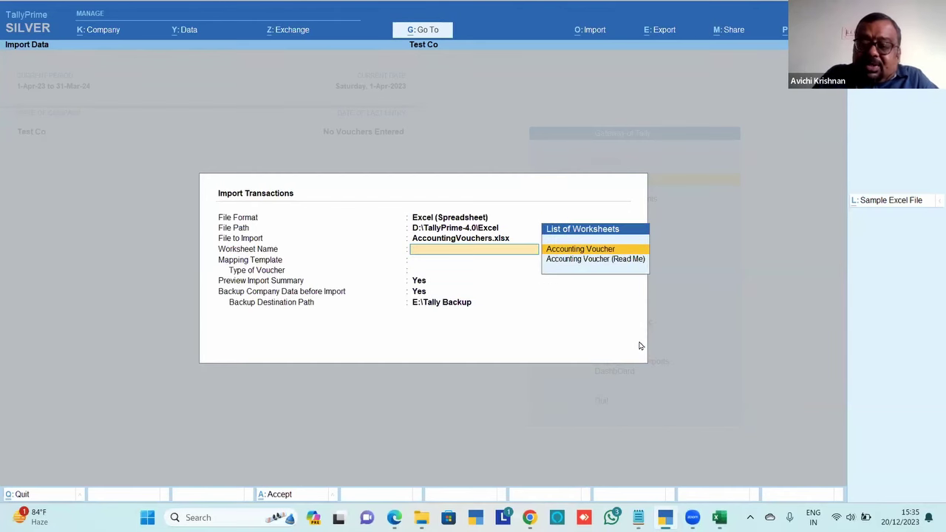
key("Return")
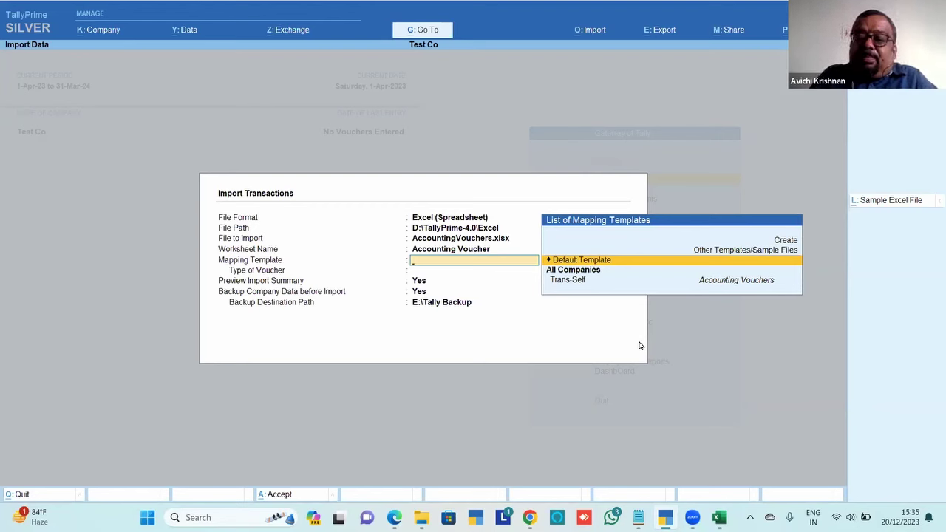
key("Return")
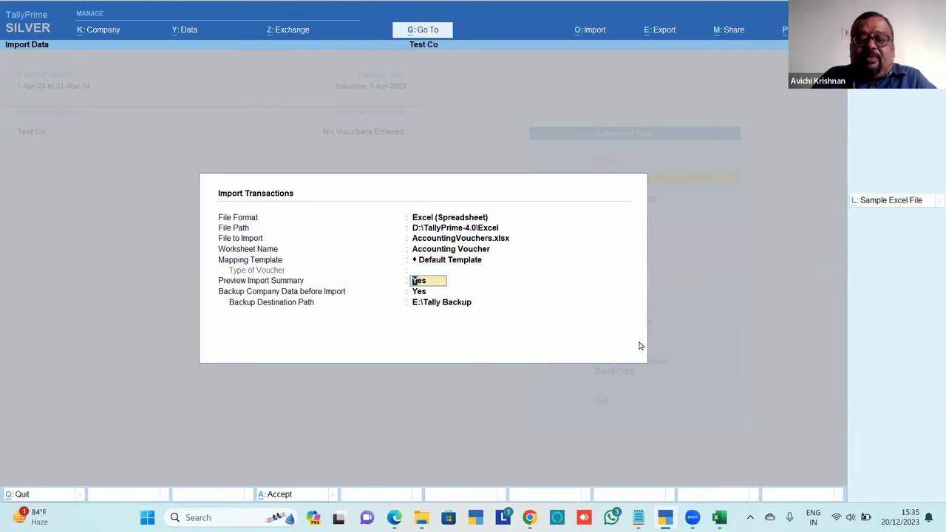
key("Return")
key("Return")
key("Return")
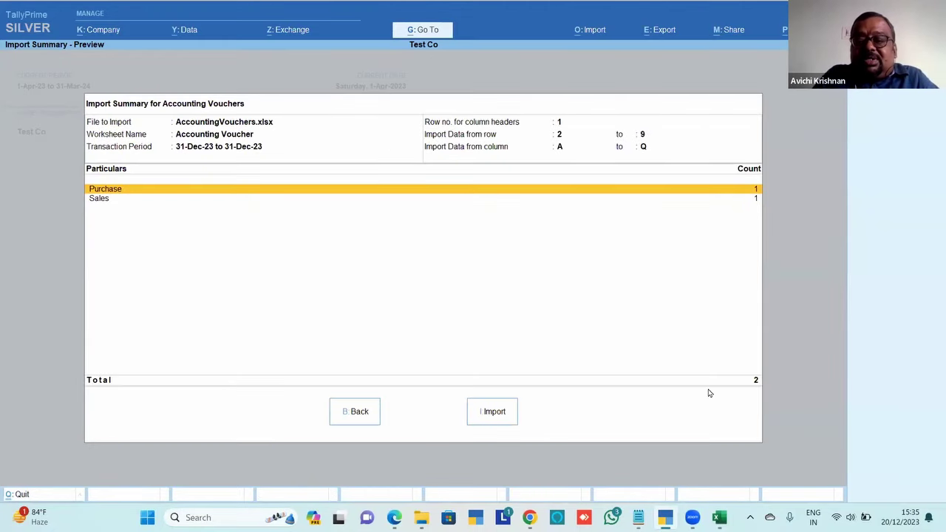
key("alt+Tab")
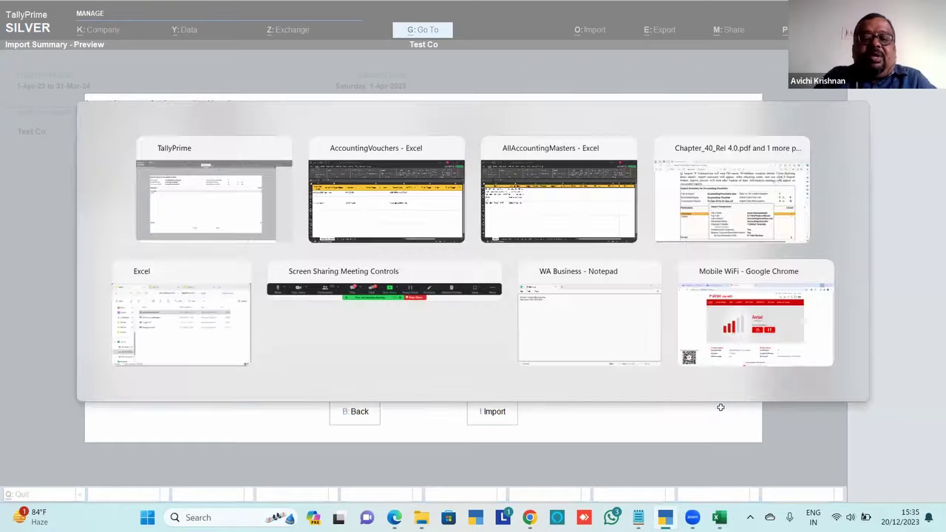
key("Up")
key("Up")
key("Right")
key("Down")
key("Down")
key("Down")
key("Down")
key("Down")
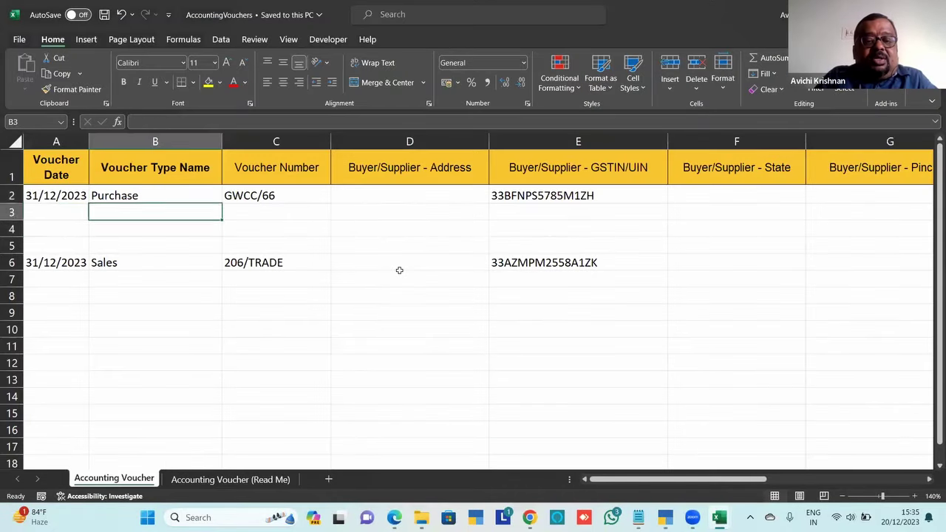
key("Up")
key("Up")
key("Up")
key("Up")
key("Up")
key("Down")
key("Down")
key("Down")
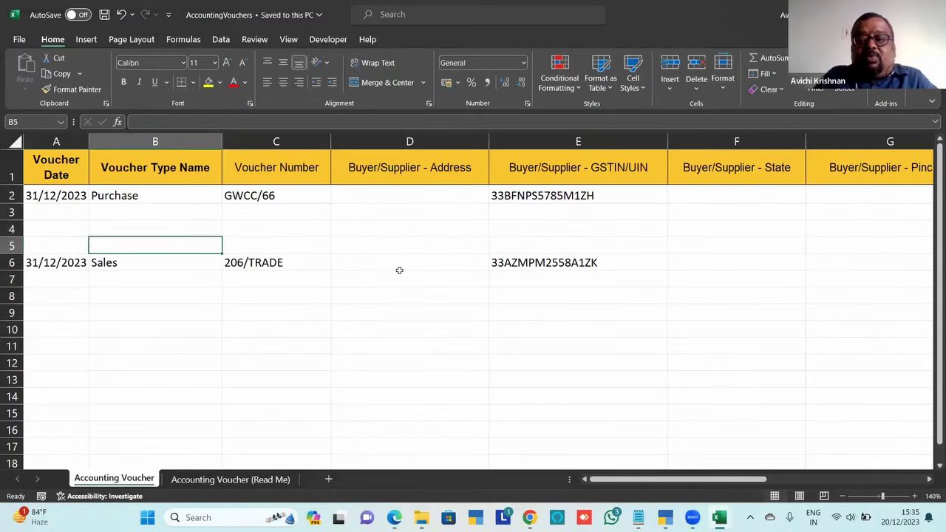
key("alt+Tab")
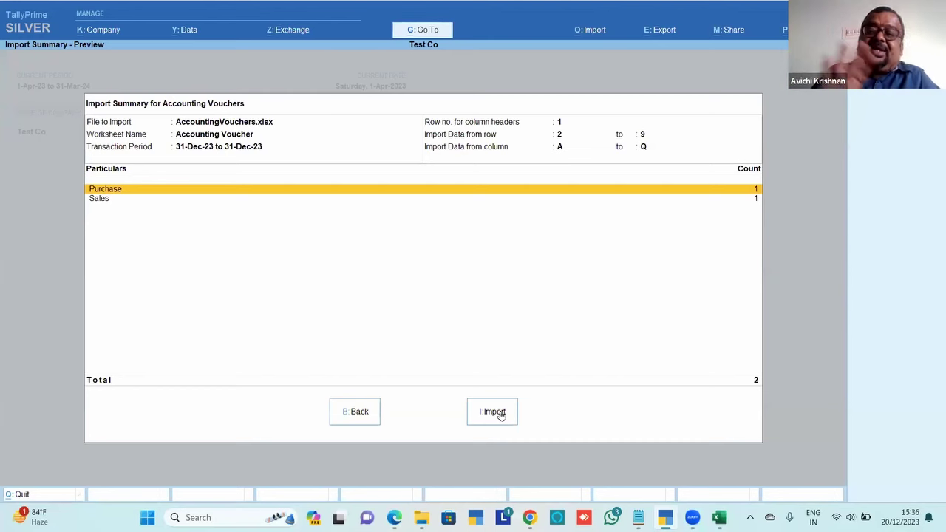
Import the vouchers overwriting the backup, open the 'Referenced master is missing' exception, then switch to Excel
left_click(499, 414)
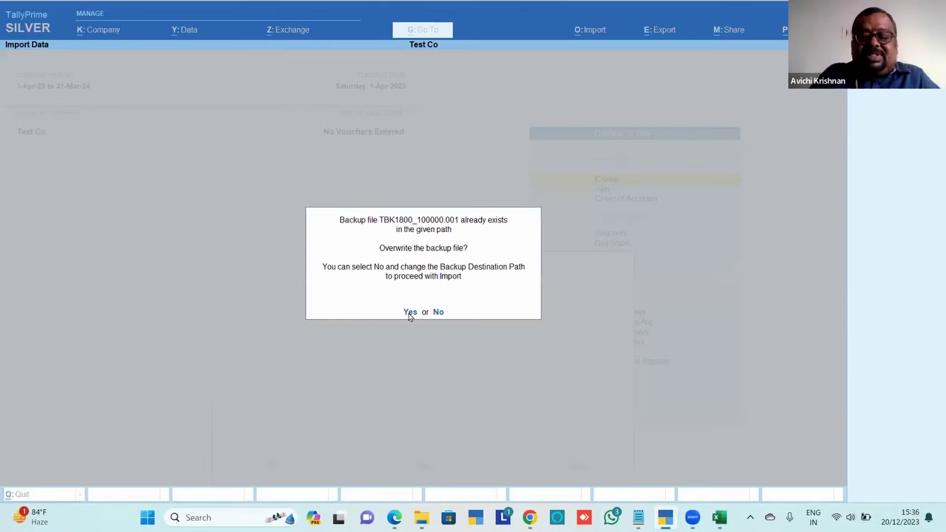
left_click(408, 312)
left_click(428, 307)
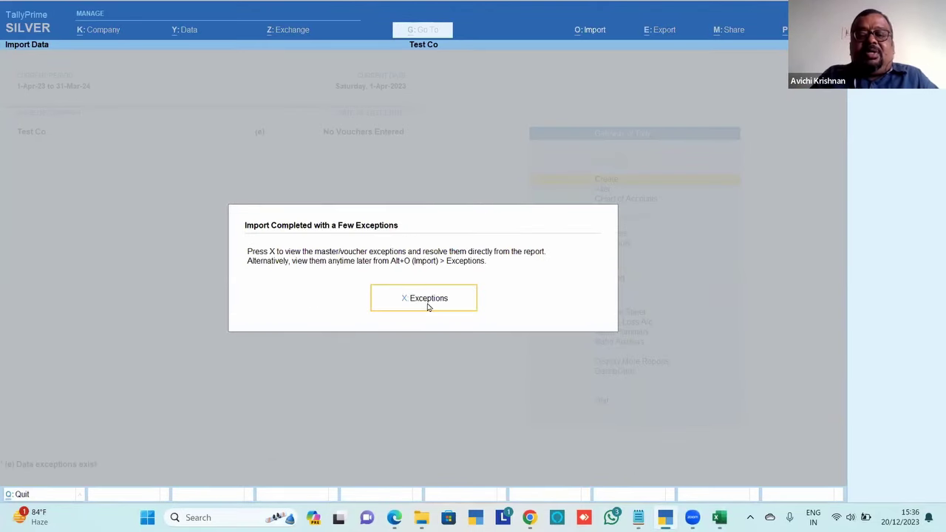
key("Down")
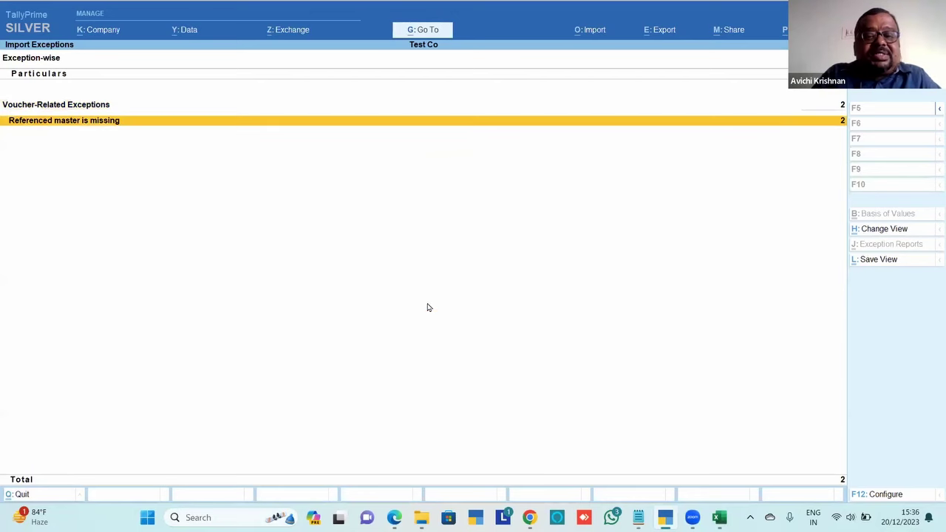
key("Return")
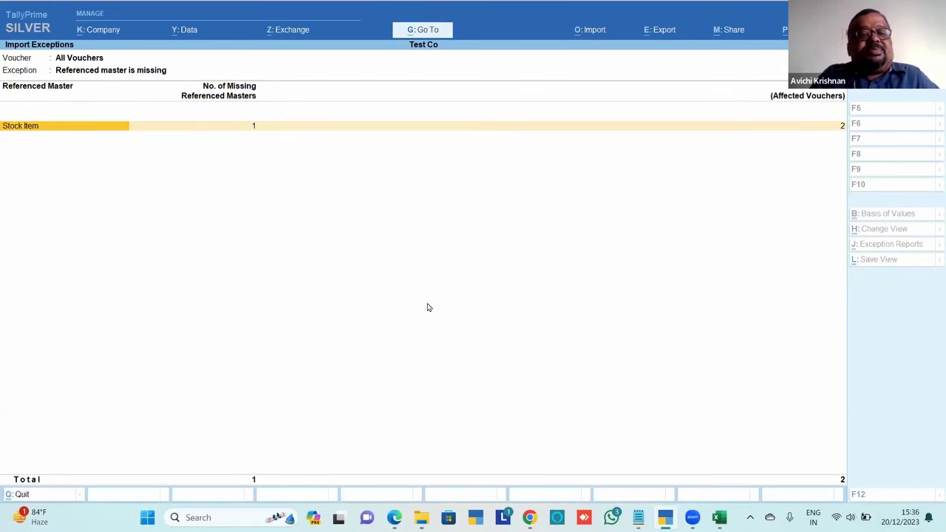
key("alt+Tab")
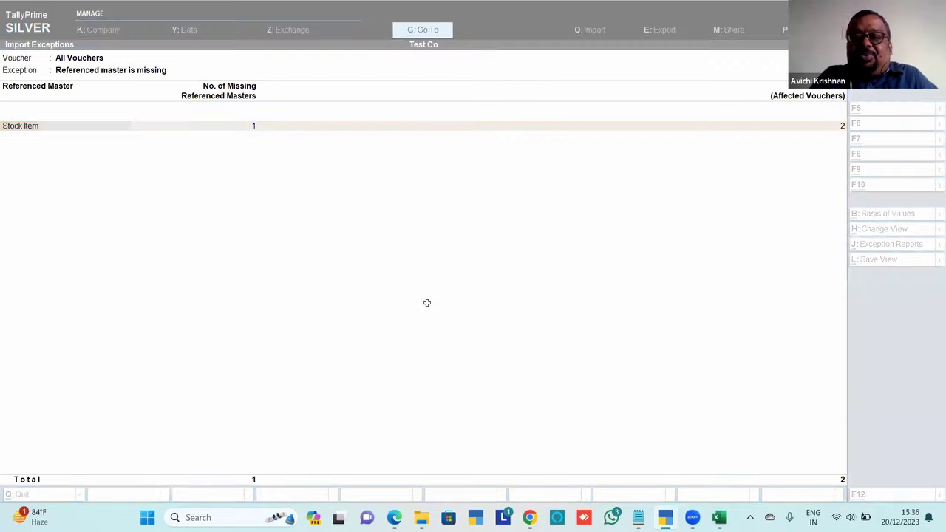
key("Right")
key("Right")
key("Right")
key("Right")
key("Right")
key("Right")
key("Right")
key("Right")
key("Right")
key("Right")
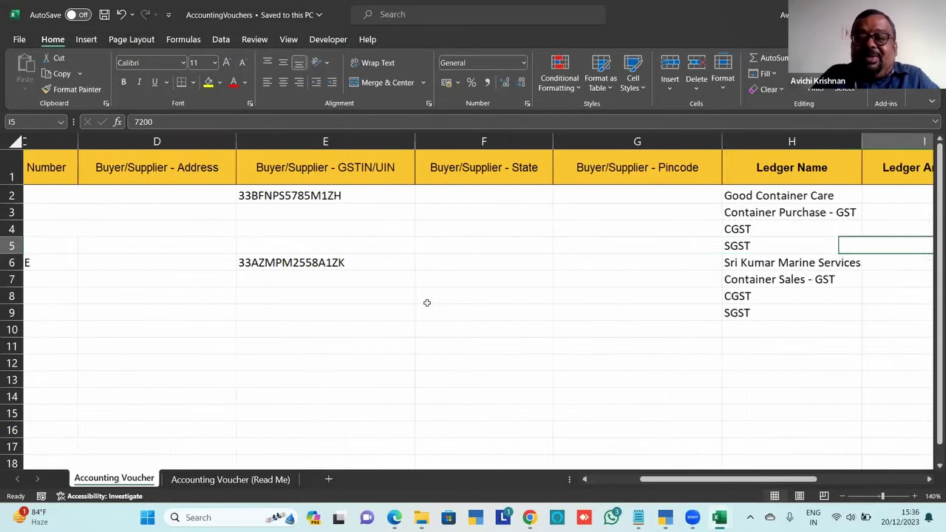
Move across row 5 to the Container 20 Ft item columns showing Boxes at 80000 and 85000
key("Right")
key("Right")
key("Right")
key("Right")
key("Right")
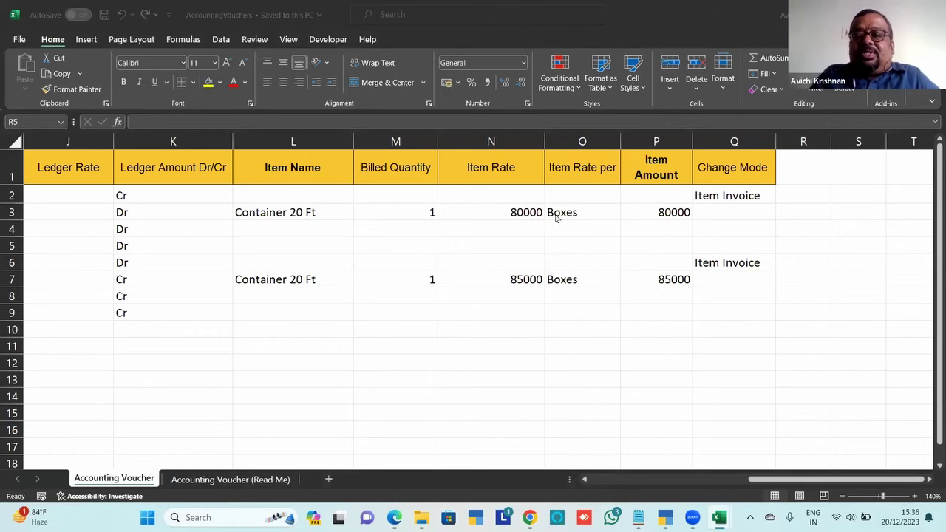
key("alt+Tab")
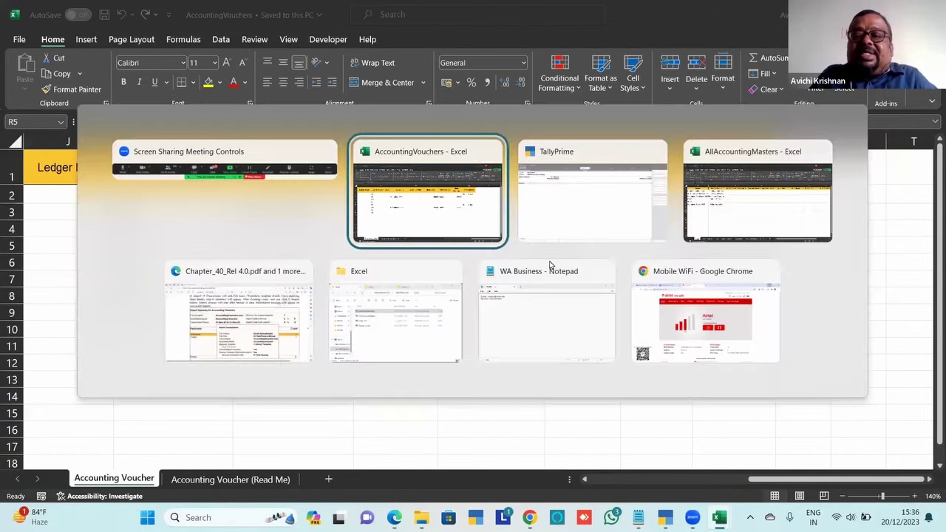
Back in TallyPrime, start creating the missing Container 20 Ft stock item
key("Tab")
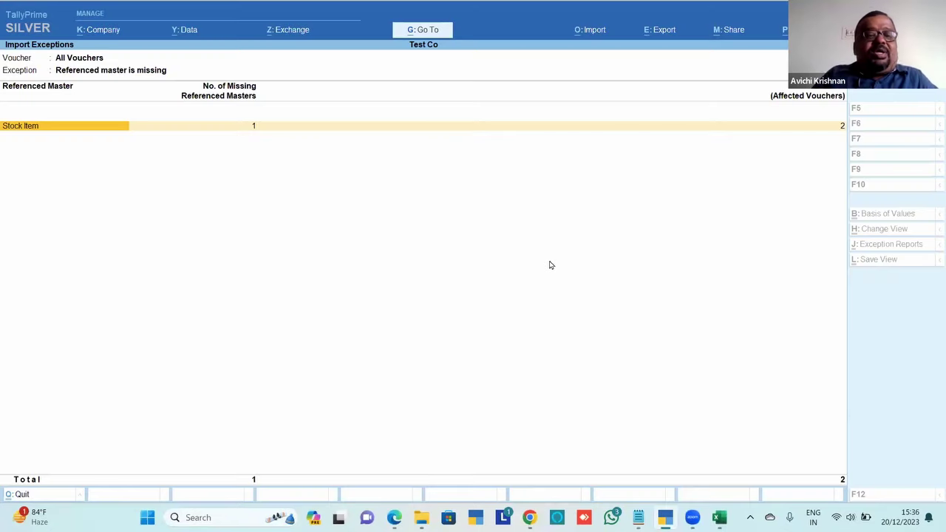
key("Return")
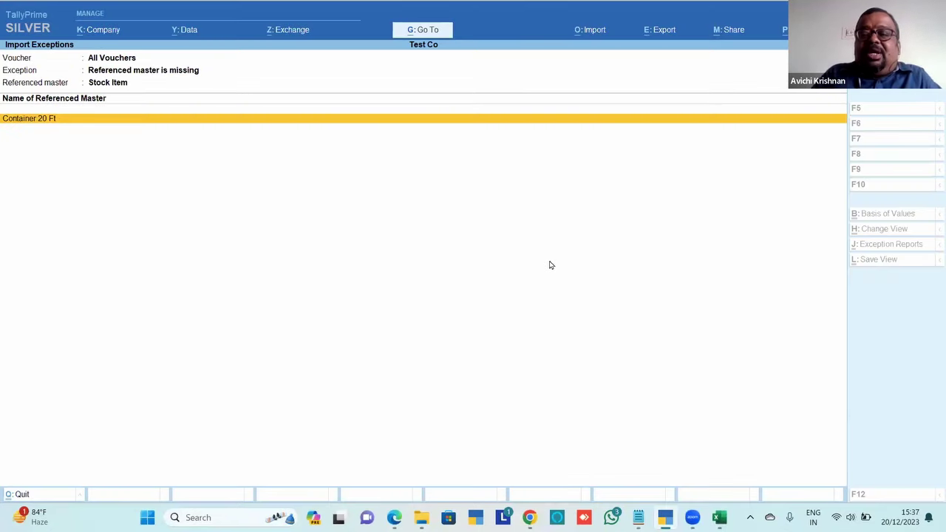
key("Return")
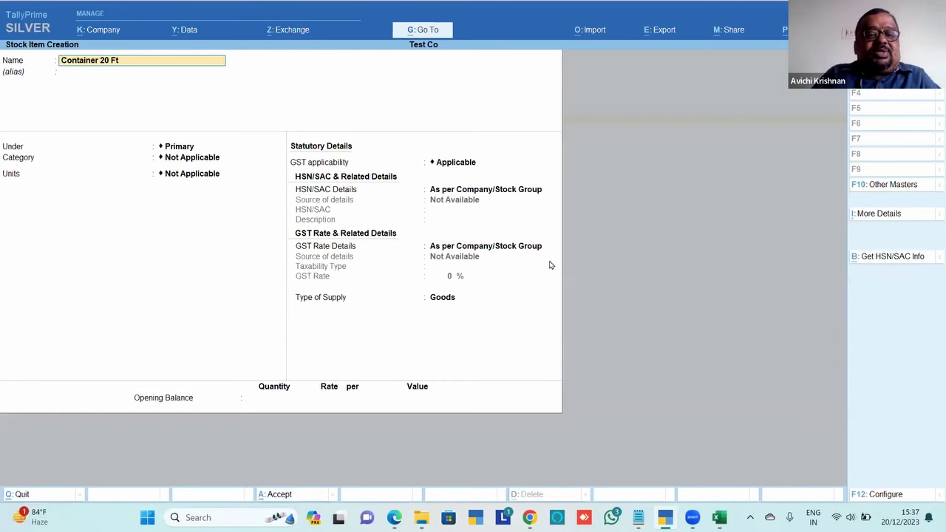
key("Return")
key("Return")
key("Return")
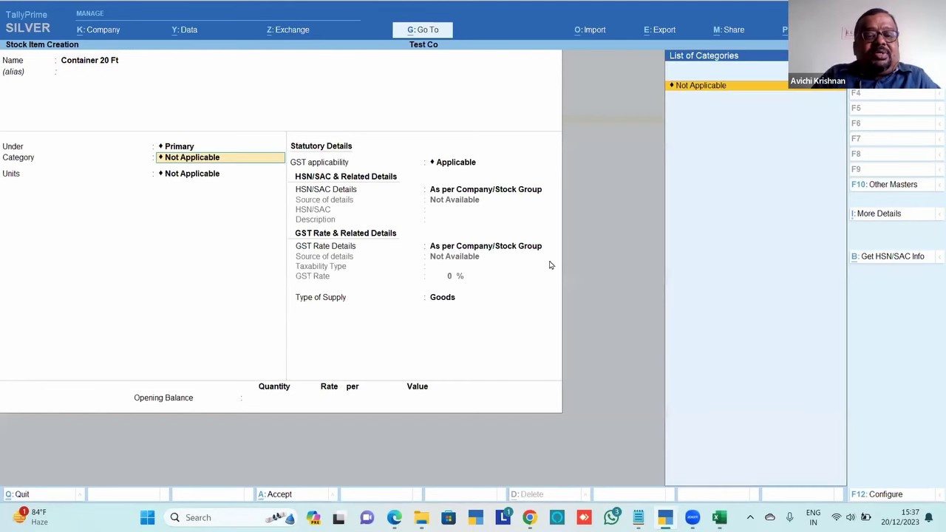
key("Return")
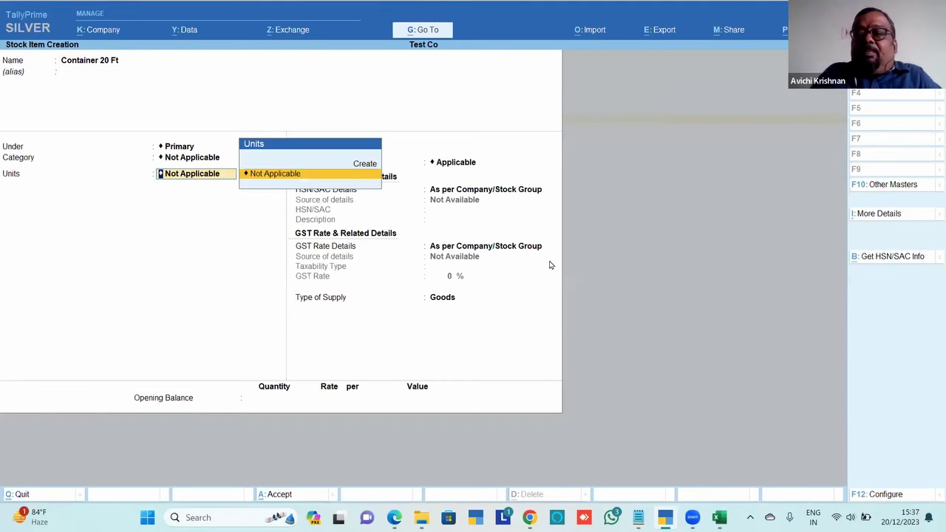
Create the Boxes unit with UQC BOX-BOX and save the Container 20 Ft item with it
key("Up")
key("Return")
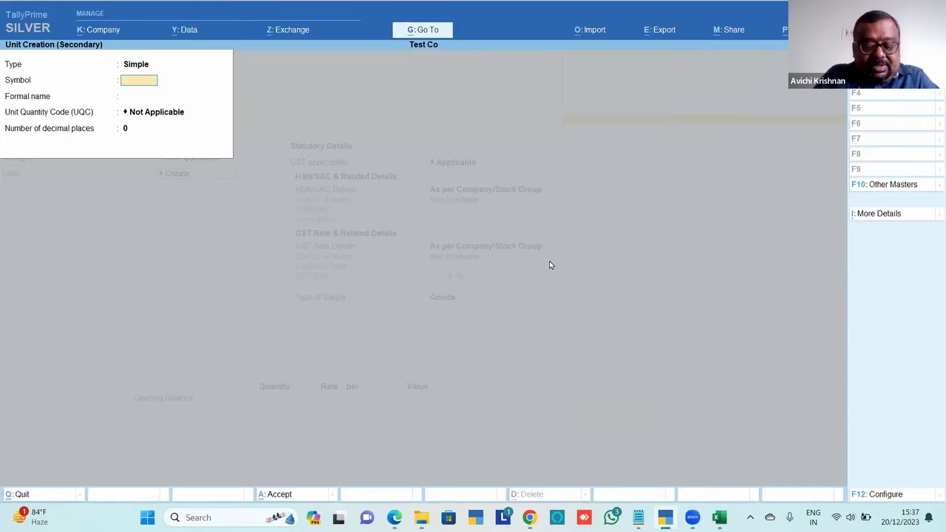
type("Box")
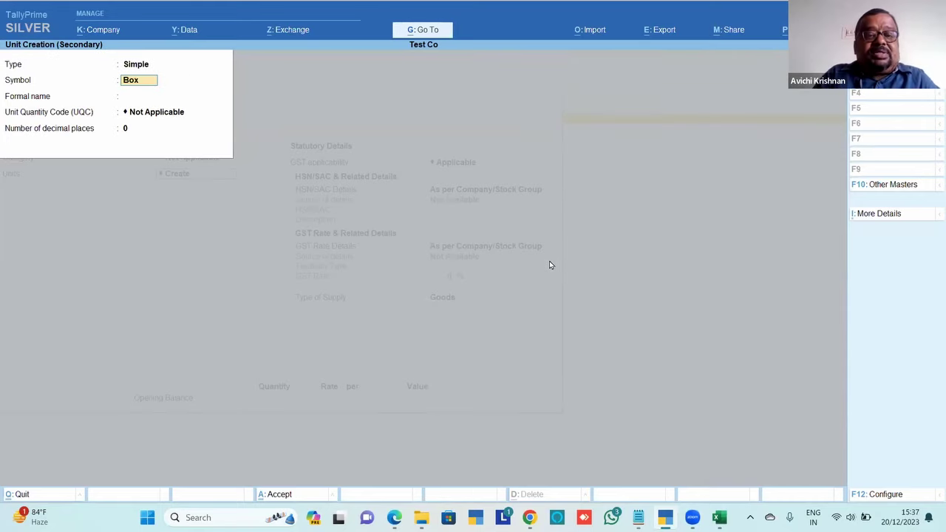
type("es")
key("Return")
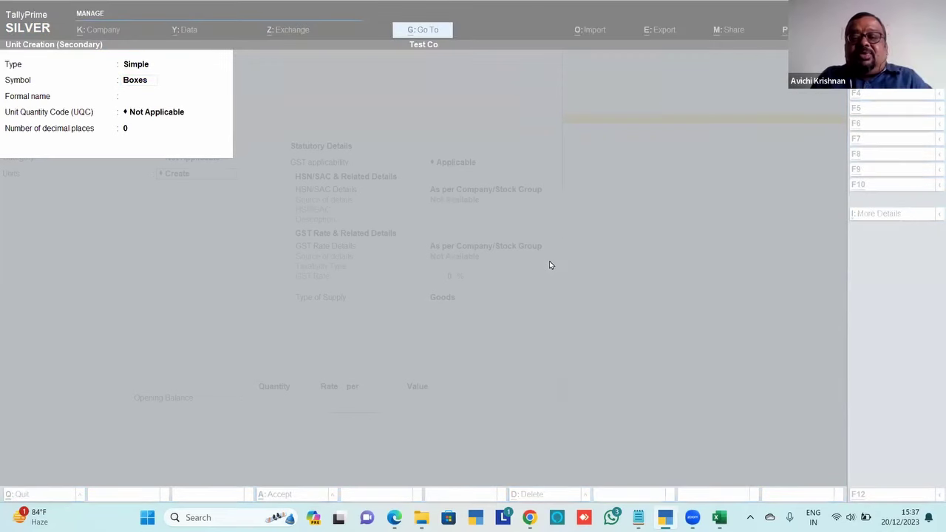
key("alt+Tab")
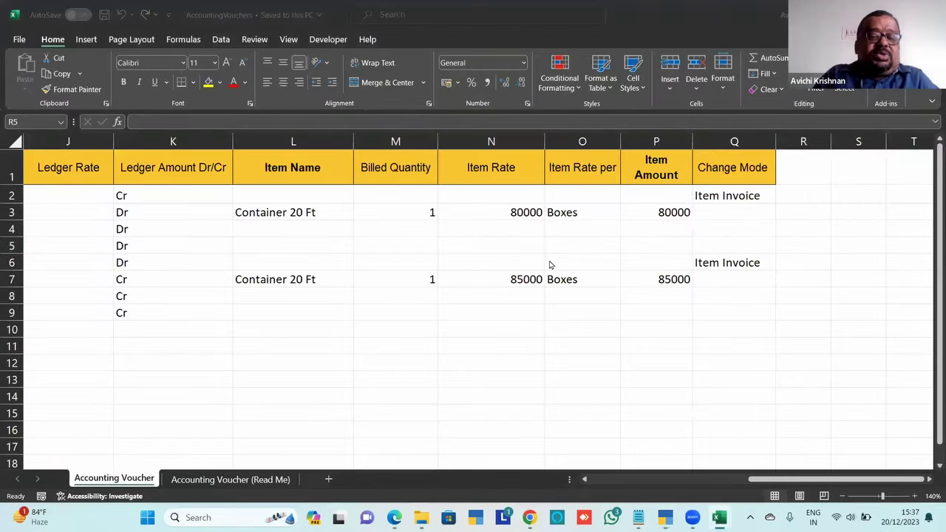
key("alt+Tab")
key("alt+Tab")
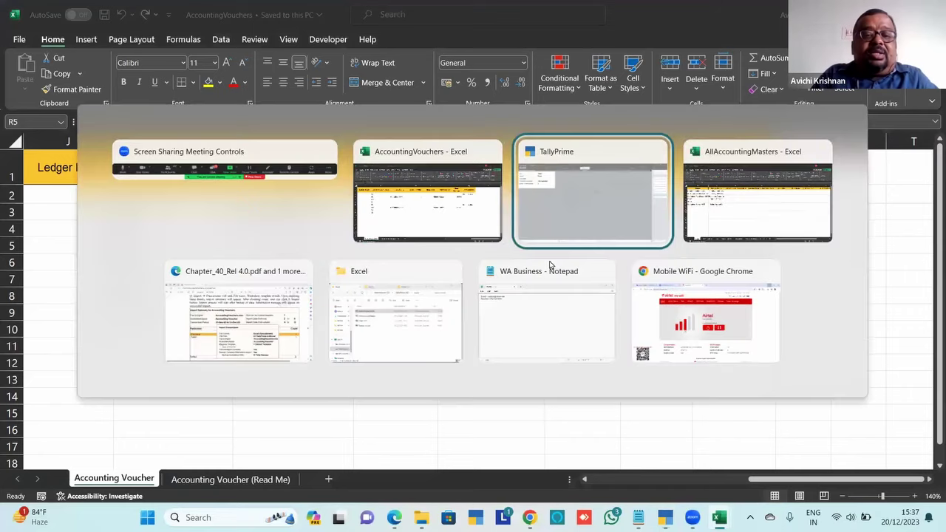
key("Return")
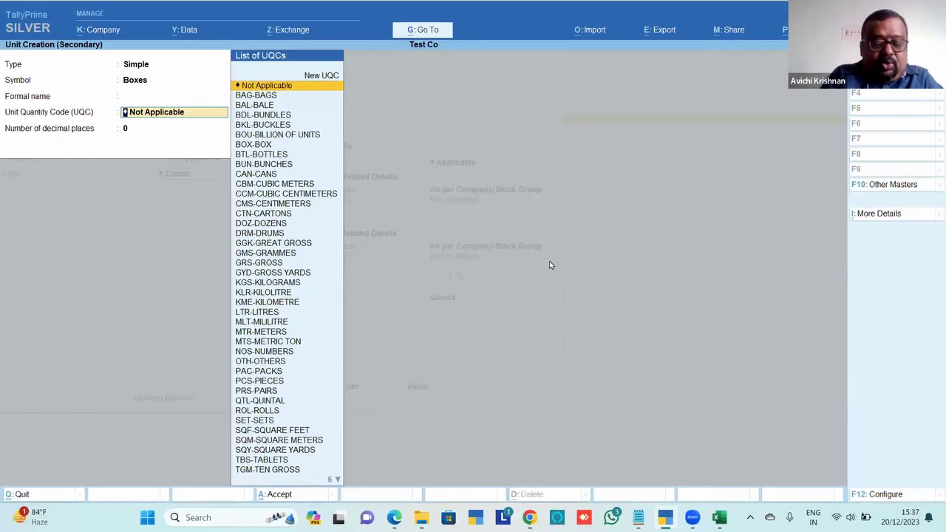
type("bo")
key("Down")
key("Down")
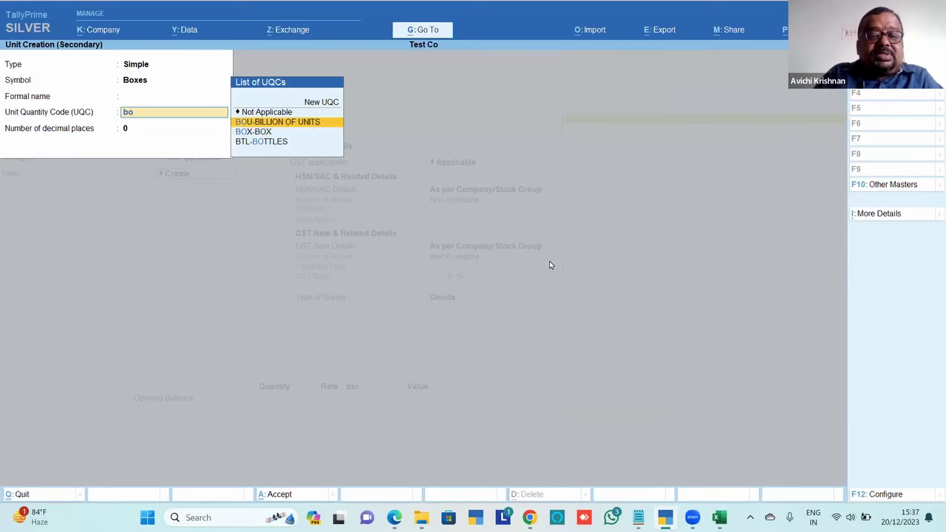
key("Return")
key("Return")
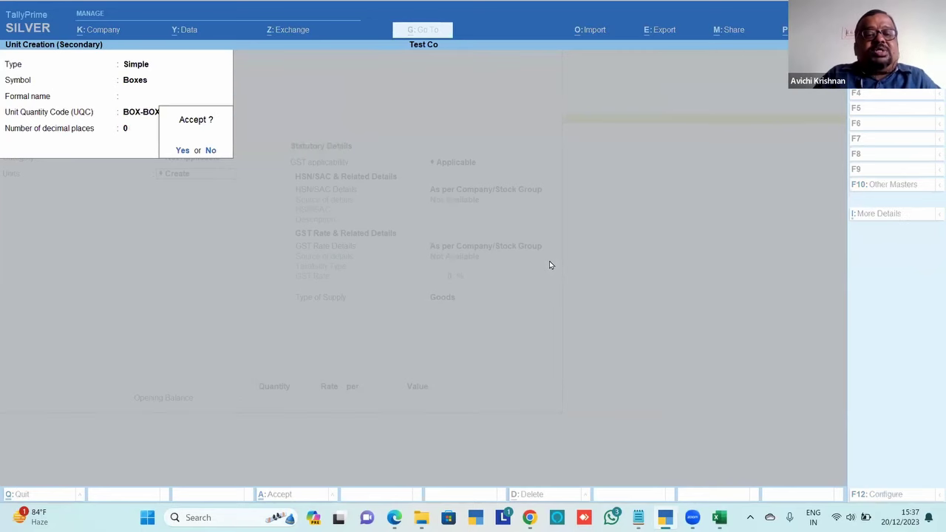
key("Return")
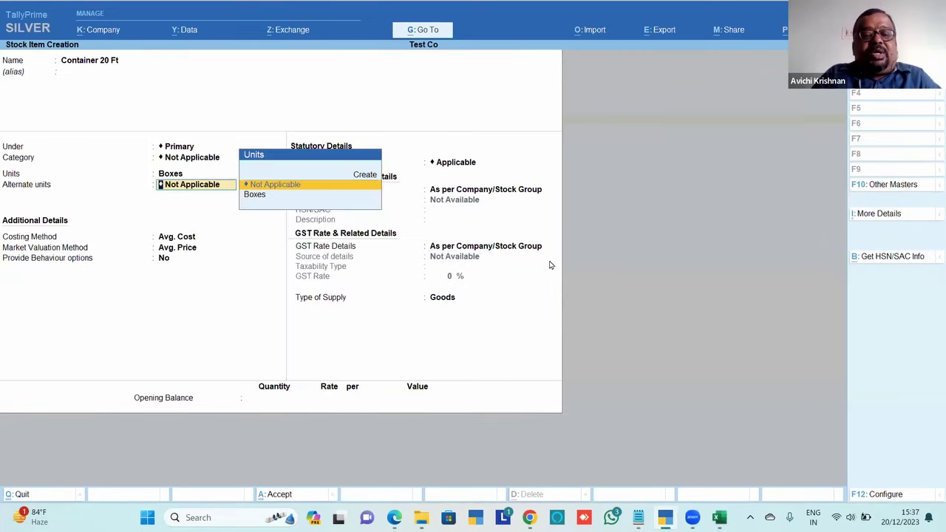
key("Return")
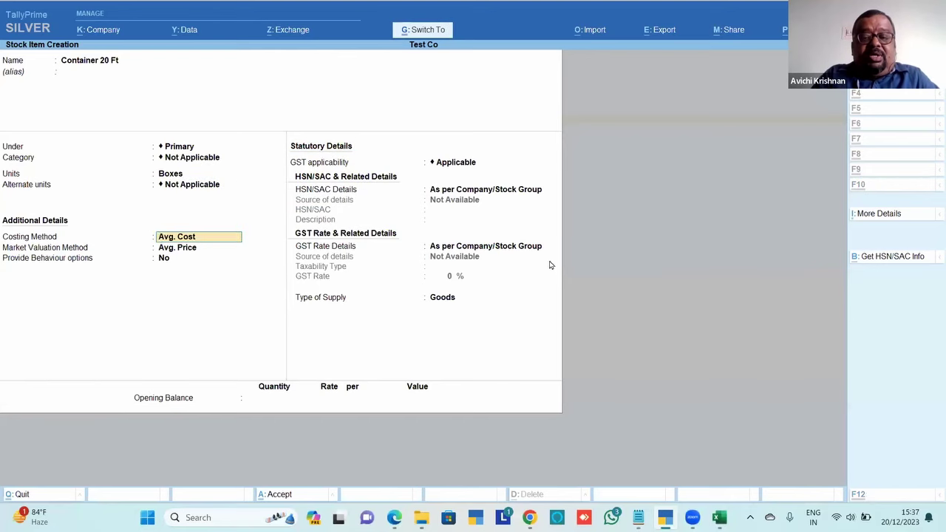
key("ctrl+a")
Open the Day Book for 31-Dec with vouchers shown in detailed view
key("Escape")
key("Escape")
key("Escape")
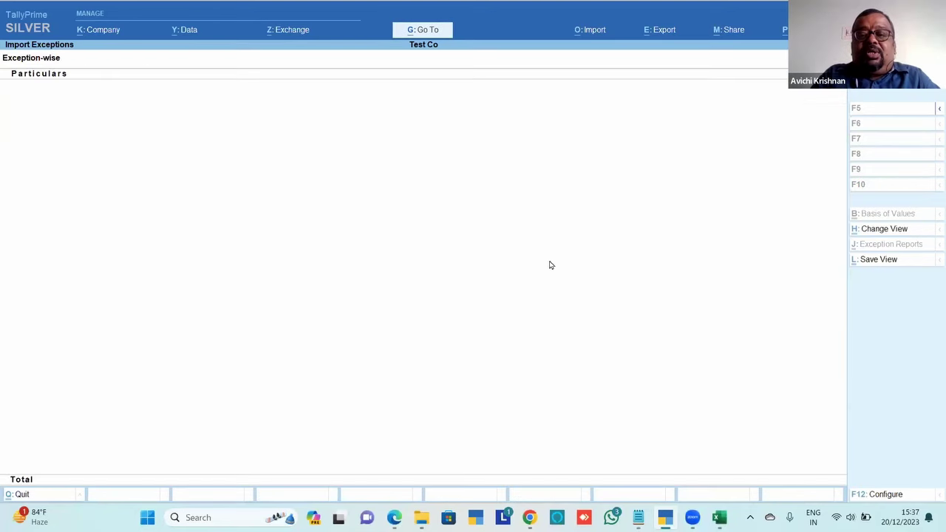
key("d")
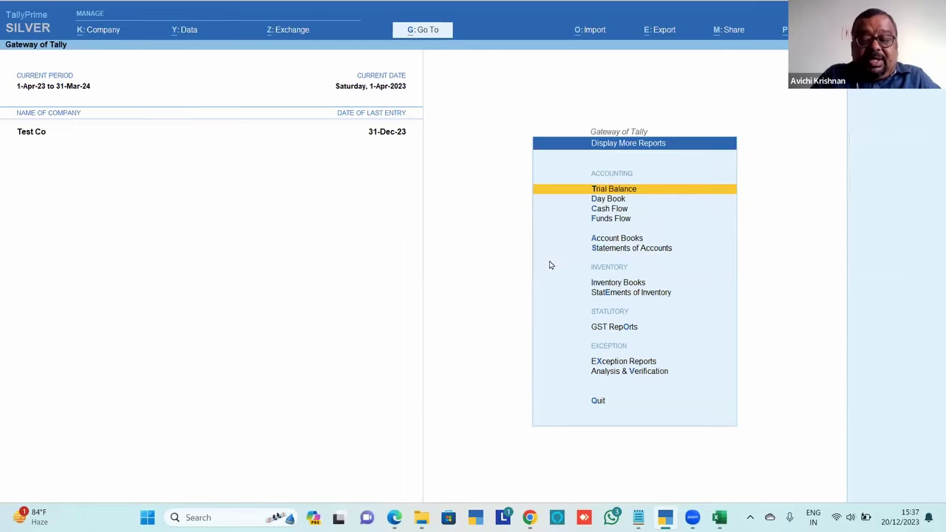
key("d")
key("F2")
type("31-12")
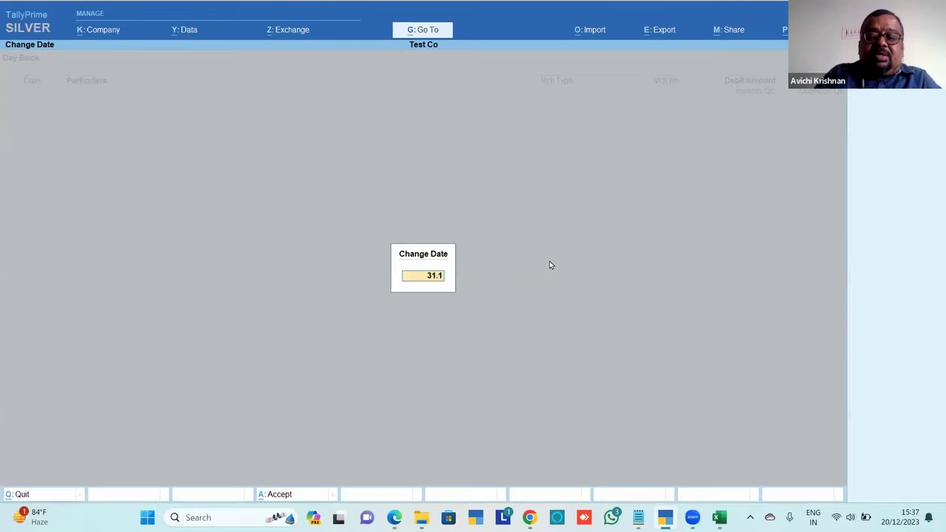
key("Return")
key("alt+F5")
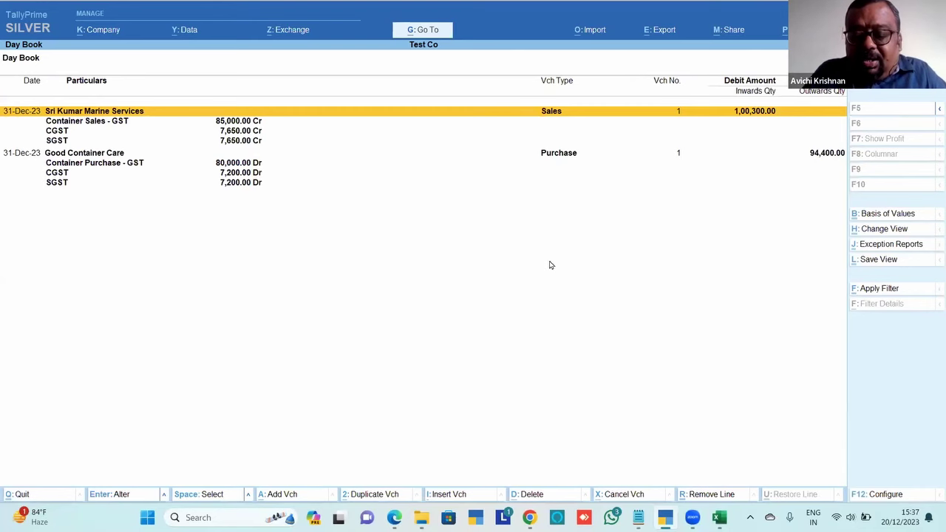
Turn on Show Inventory details in the Day Book display settings
key("F12")
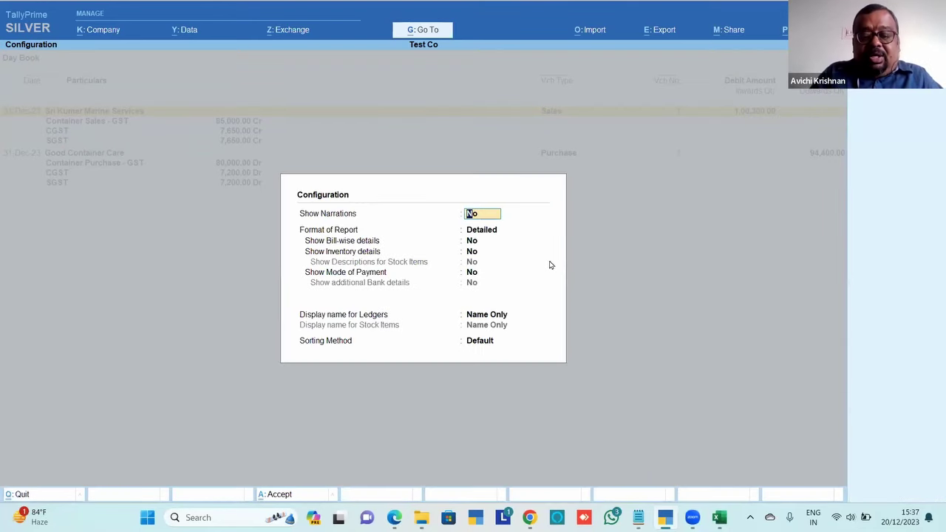
key("Return")
key("Return")
key("Return")
type("y")
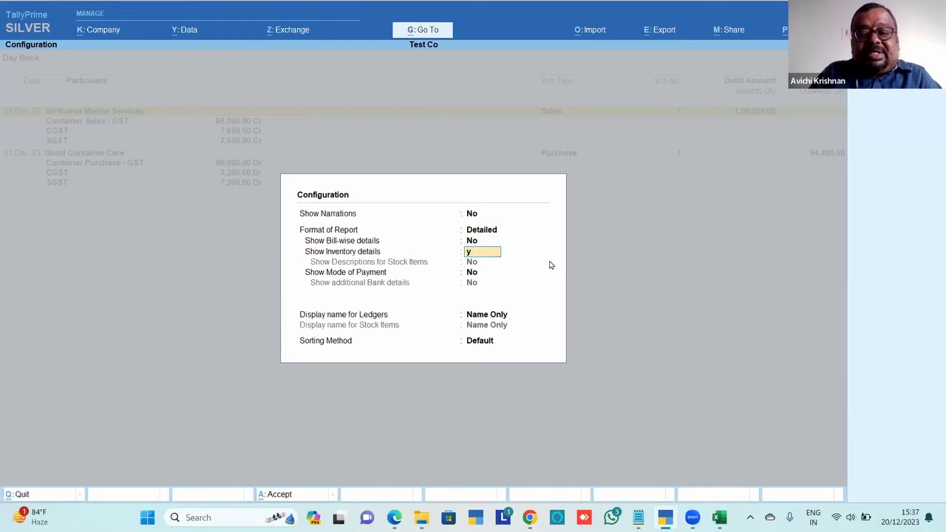
key("Return")
key("ctrl+a")
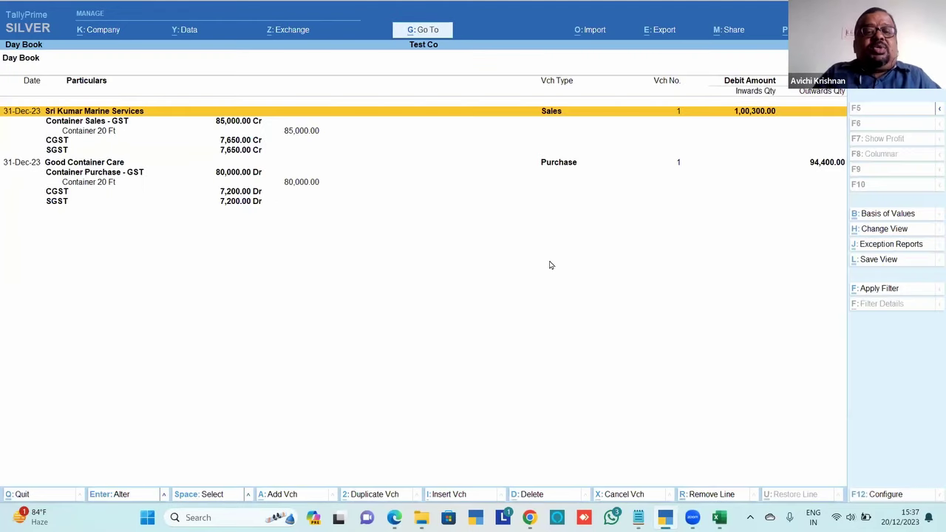
Select both the sales and purchase vouchers and delete them
key("Down")
key("Down")
key("Down")
key("Up")
key("Up")
key("Up")
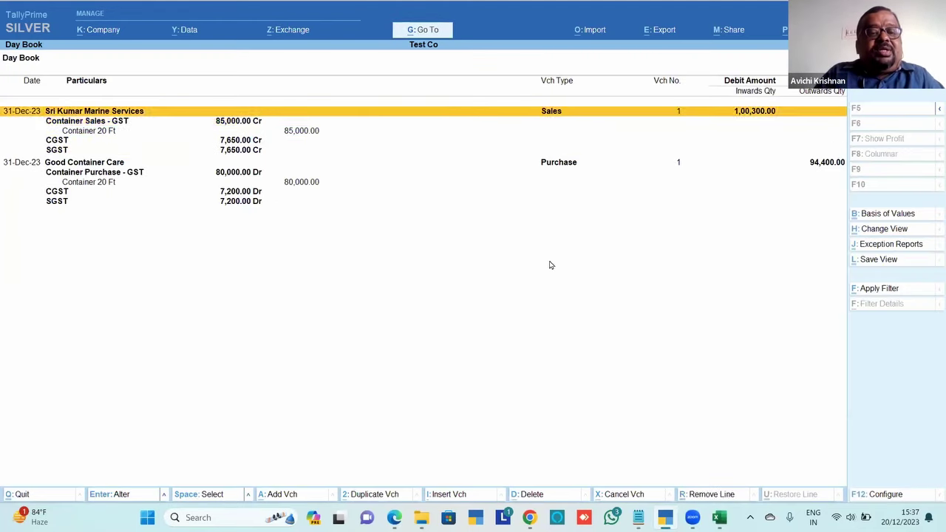
key("Down")
key("Down")
key("Down")
key("Down")
key("Down")
key("Up")
key("Up")
key("Up")
key("Up")
key("Up")
key("Up")
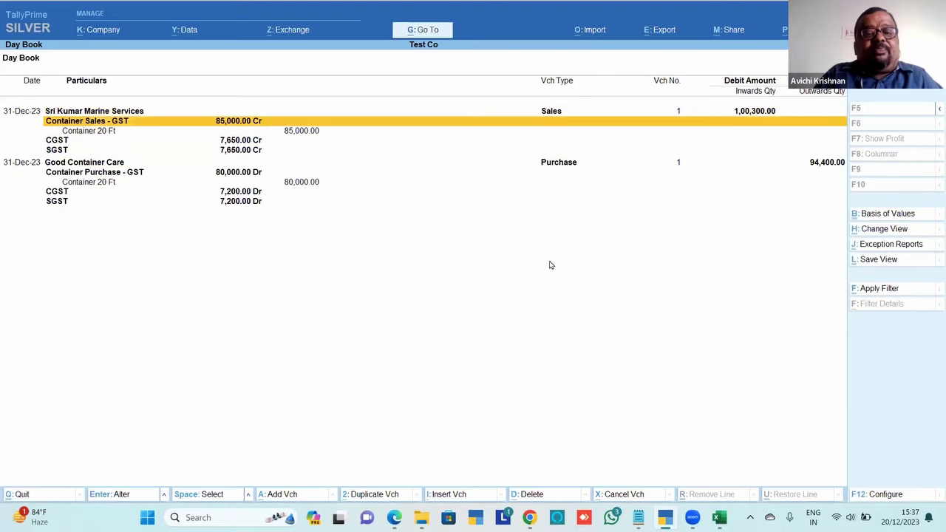
key("space")
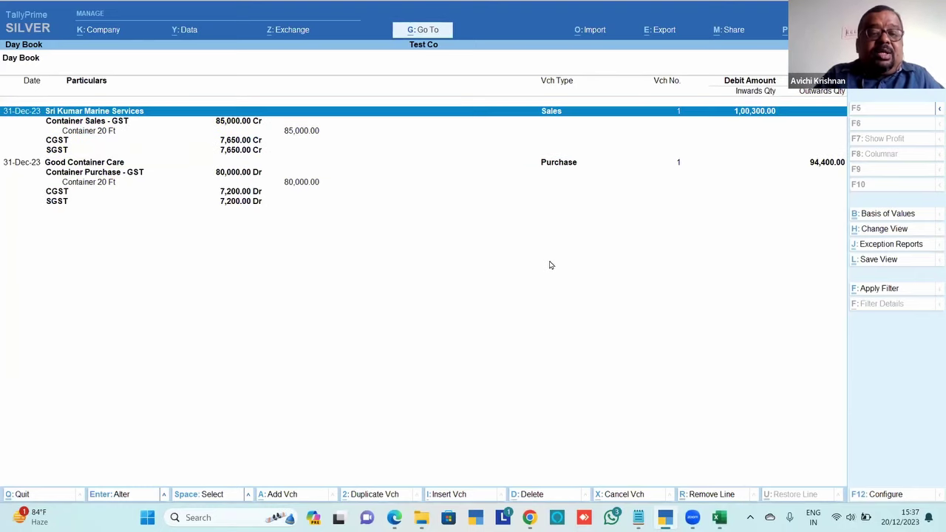
key("Down")
key("Down")
key("Down")
key("Down")
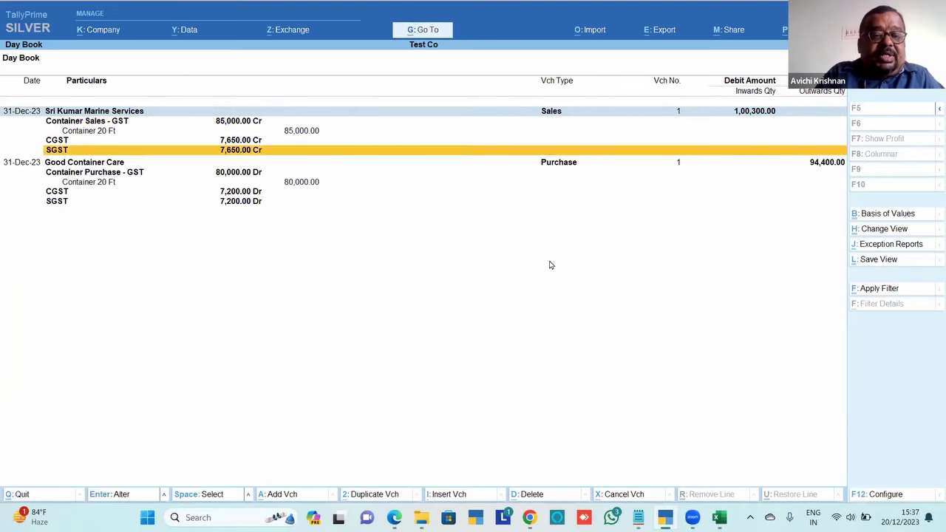
key("Down")
key("space")
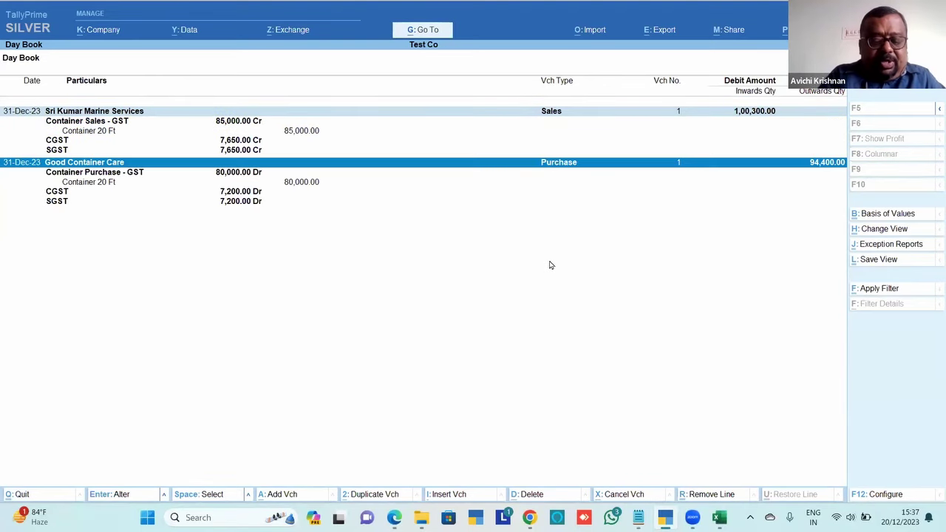
key("alt+d")
Delete both vouchers, then re-import AccountingVouchers.xlsx as transactions, overwriting the existing backup
key("y")
key("alt+o")
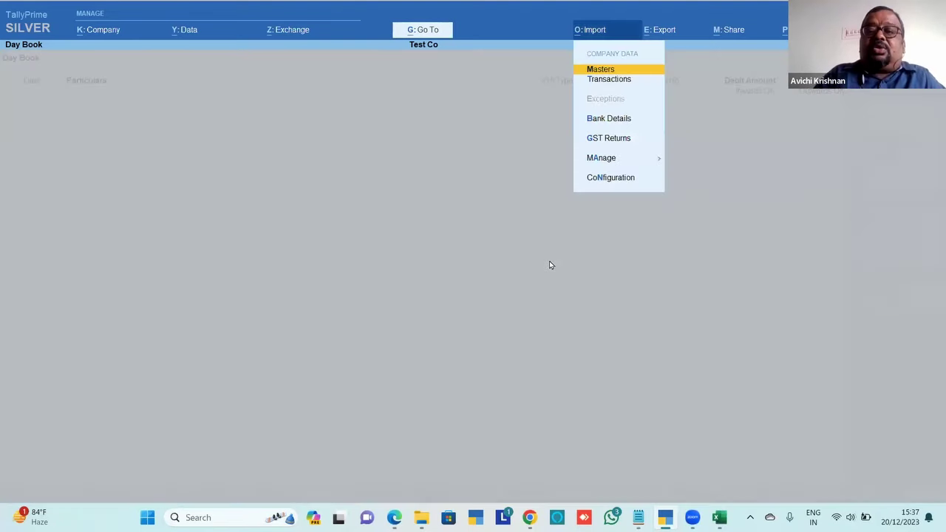
key("Down")
key("Return")
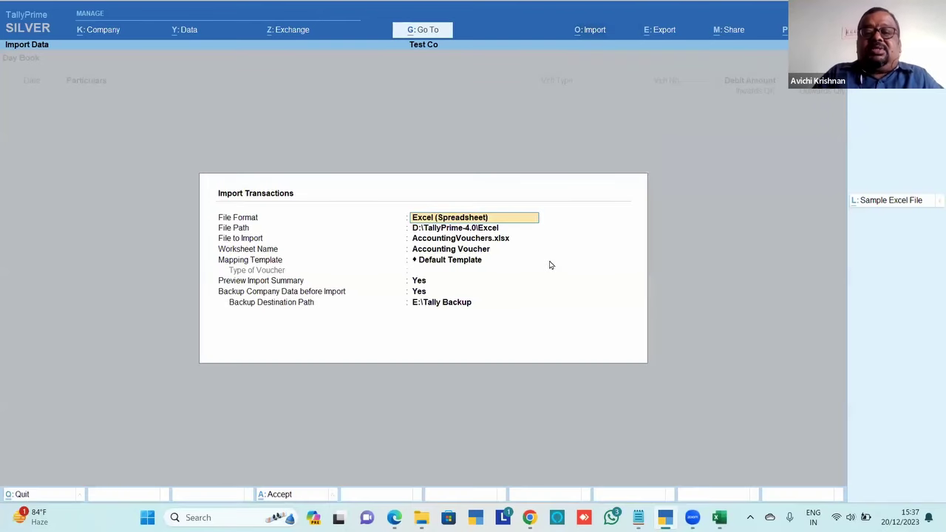
key("Return")
key("Return")
key("Return")
key("Return")
key("Return")
key("Return")
key("Return")
key("Return")
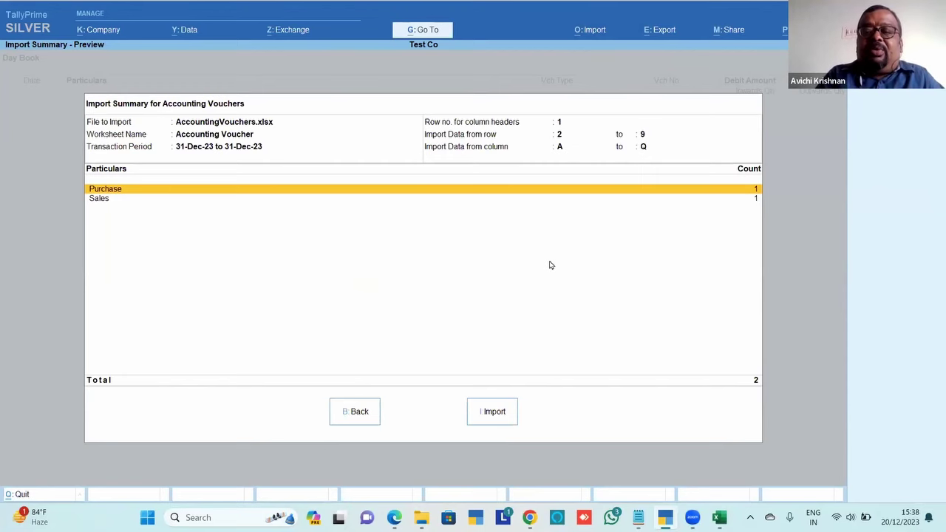
key("i")
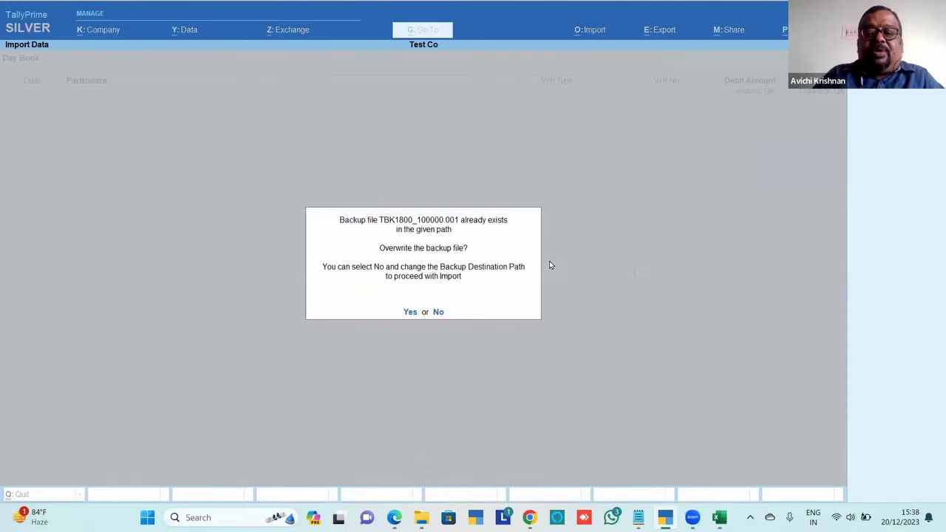
left_click(411, 313)
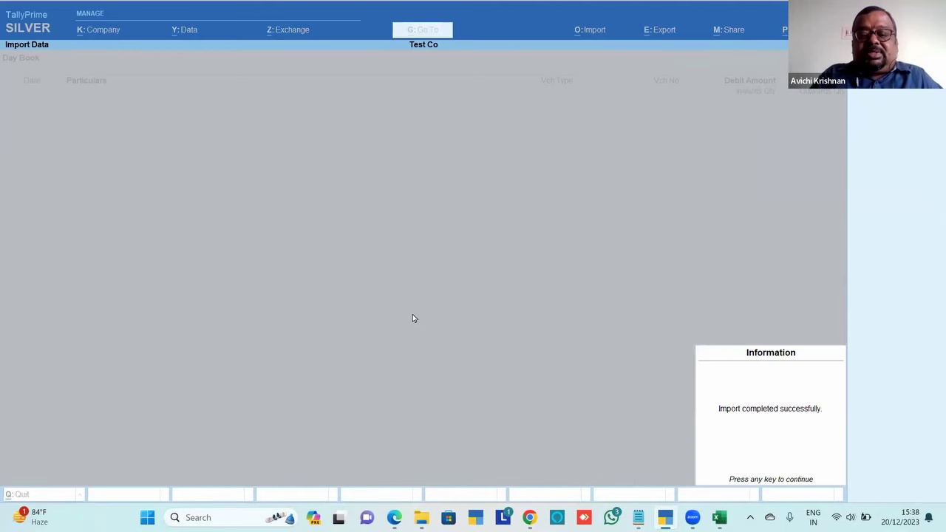
key("Return")
Review the Day Book's Sales and Purchase vouchers, ending on the Container 20 Ft sales line
key("Down")
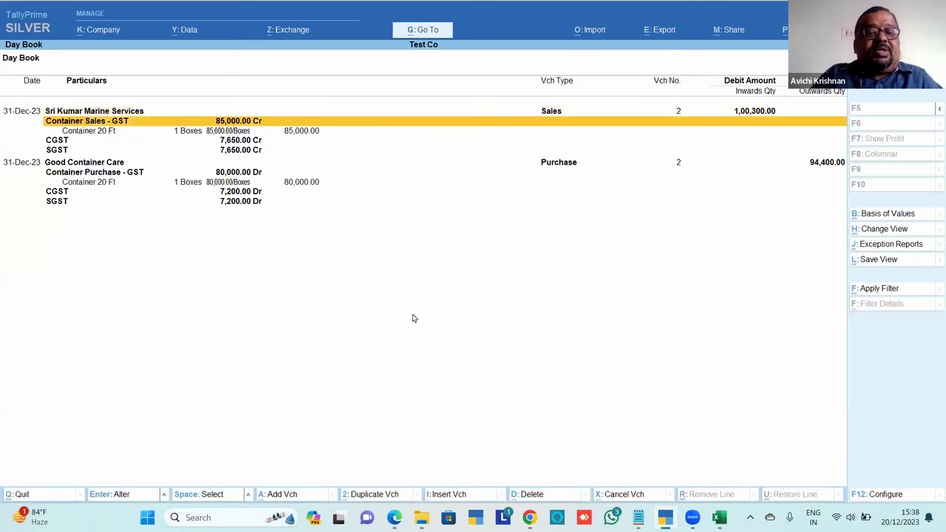
key("Down")
key("Up")
key("Down")
key("Down")
key("Down")
key("Down")
key("Down")
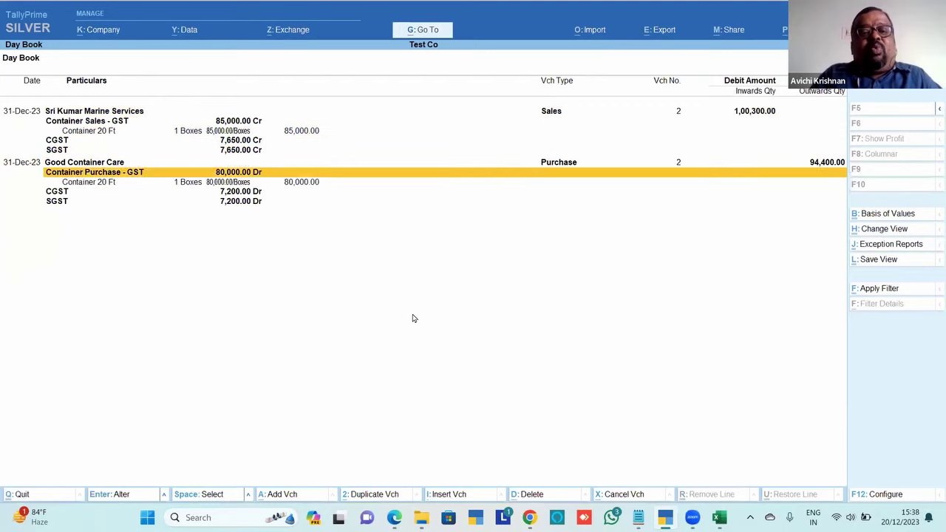
key("Up")
key("Up")
key("Up")
key("Up")
key("Up")
key("Up")
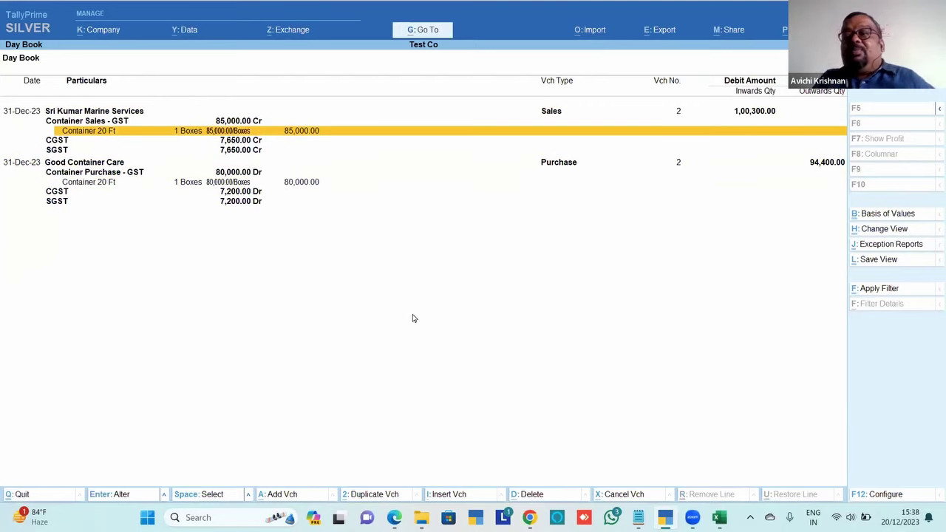
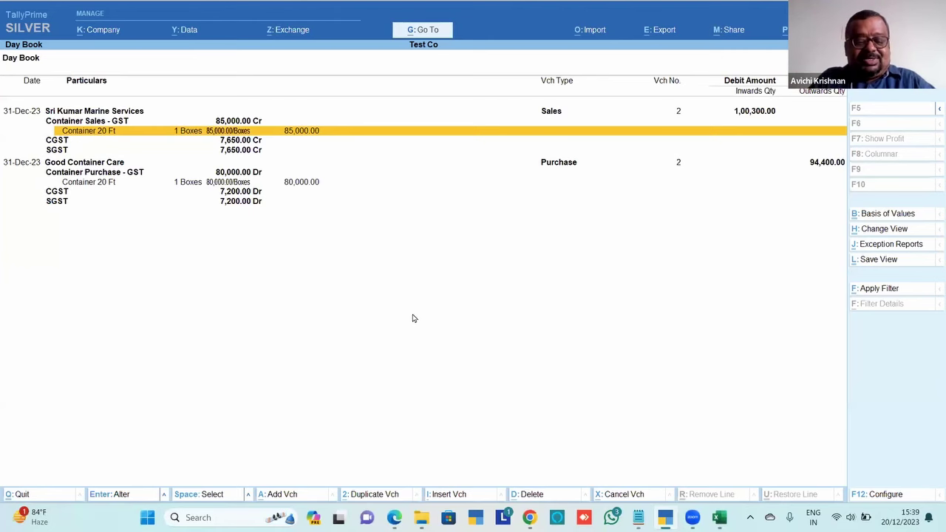
Leave the Test Co Day Book and switch to the D:\TallyPrime-4.0\Excel folder in File Explorer
key("Return")
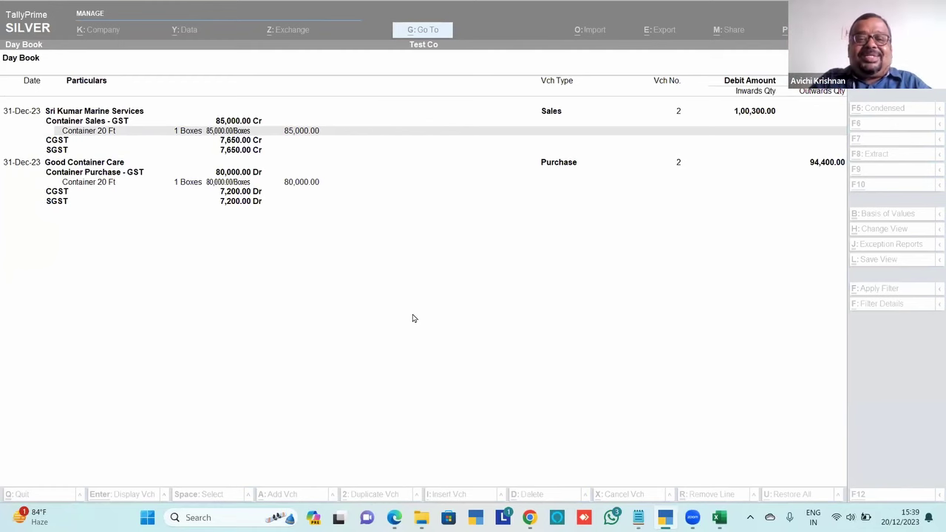
key("alt+Tab")
key("alt+Tab")
key("alt+Tab")
key("alt+Tab")
key("alt+Tab")
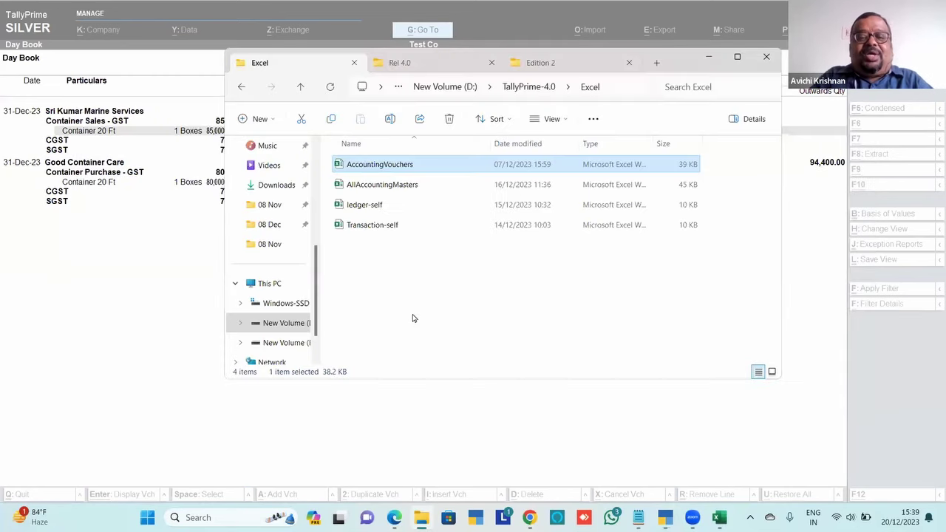
Open ledger-self.xlsx on Sheet1 and zoom it to 130%
key("Down")
key("Down")
key("Return")
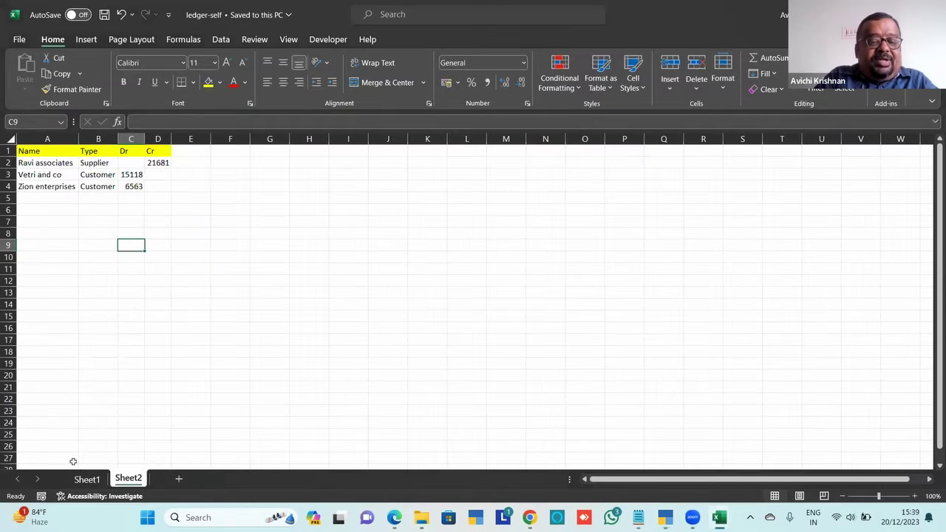
left_click(87, 479)
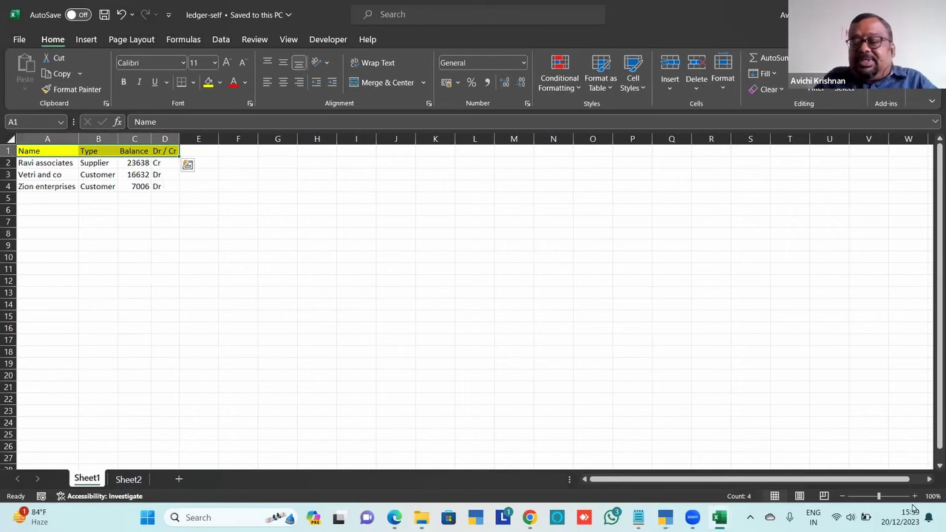
left_click(914, 495)
left_click(914, 496)
left_click(914, 496)
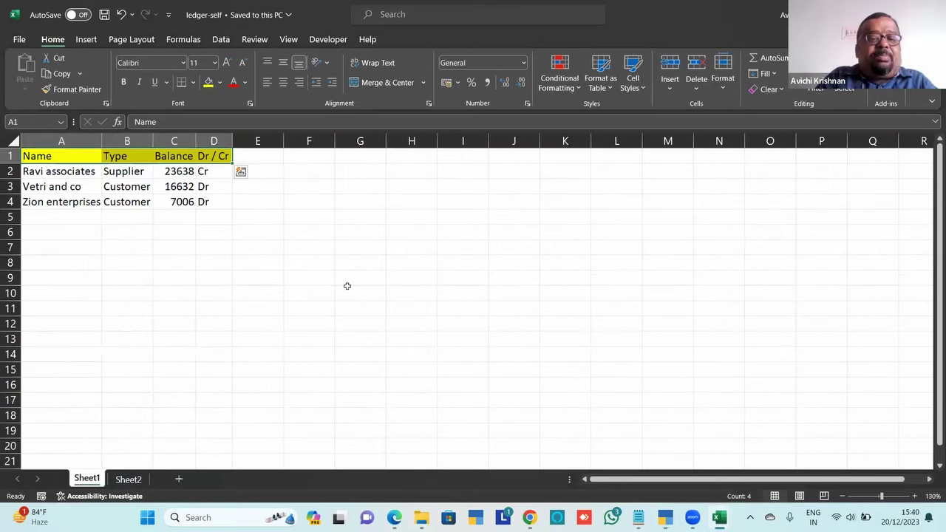
Review the ledger names, types and Cr markers on Sheet1, then return to TallyPrime
left_click(193, 252)
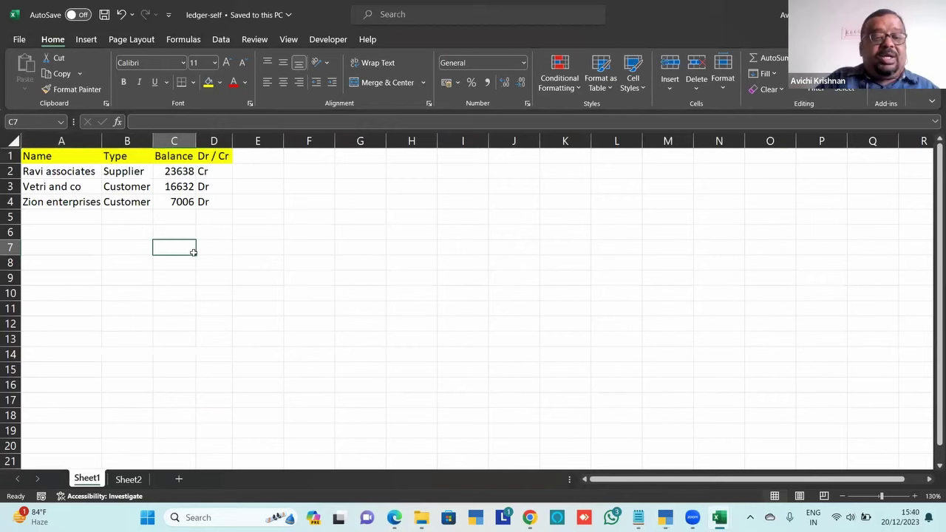
key("Up")
key("Up")
key("Up")
key("Up")
key("Up")
key("Up")
key("Left")
key("Left")
key("Down")
key("Down")
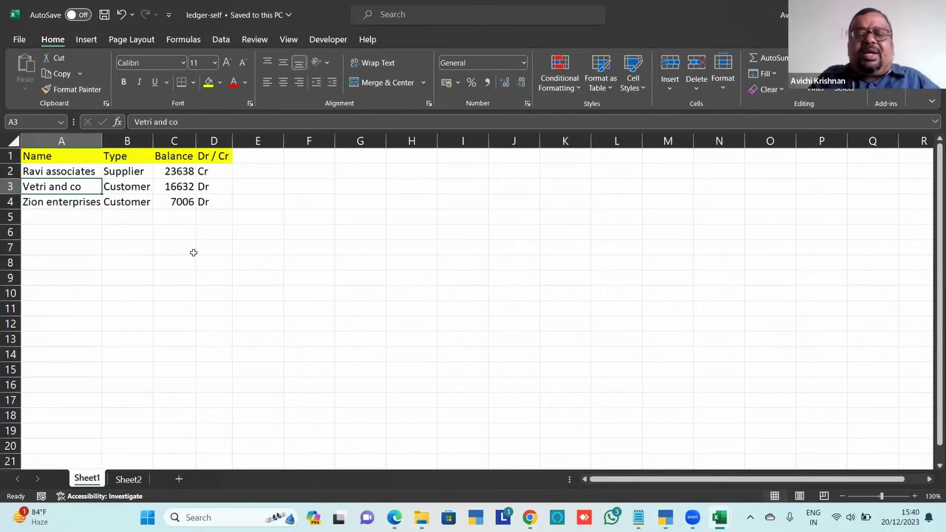
key("Right")
key("Down")
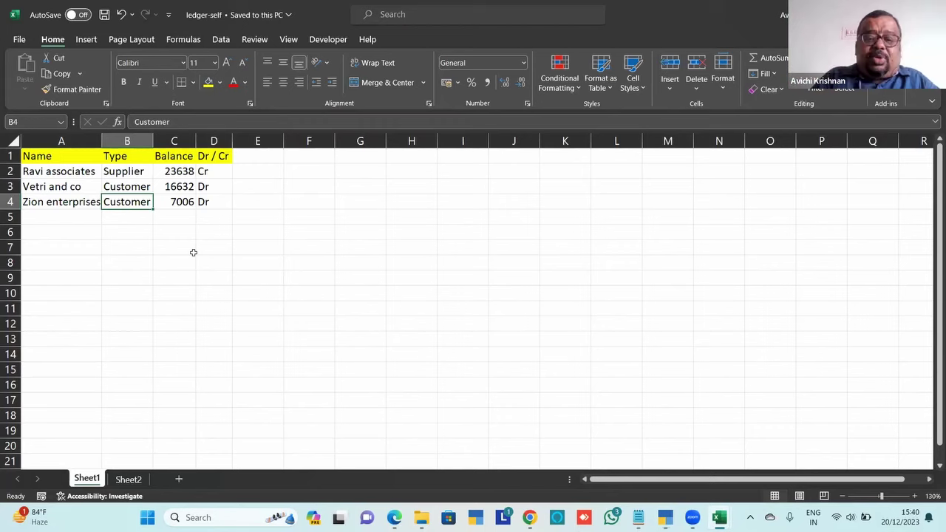
key("Up")
key("Up")
key("Right")
key("Right")
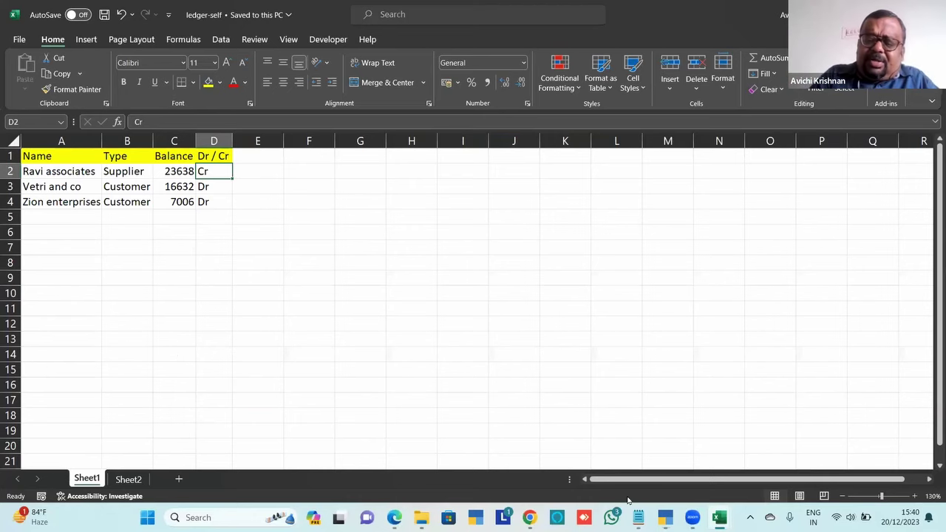
left_click(665, 517)
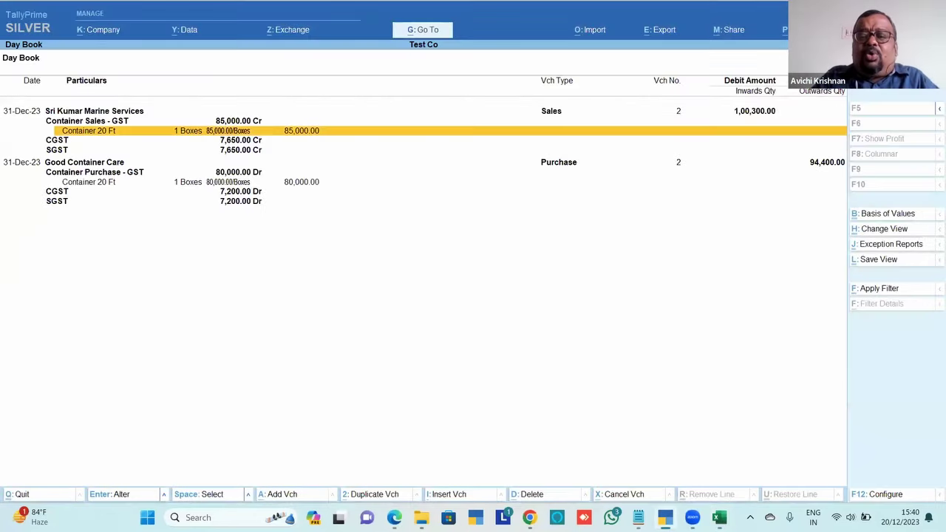
Close the Day Book and shut the Test Co company
key("Escape")
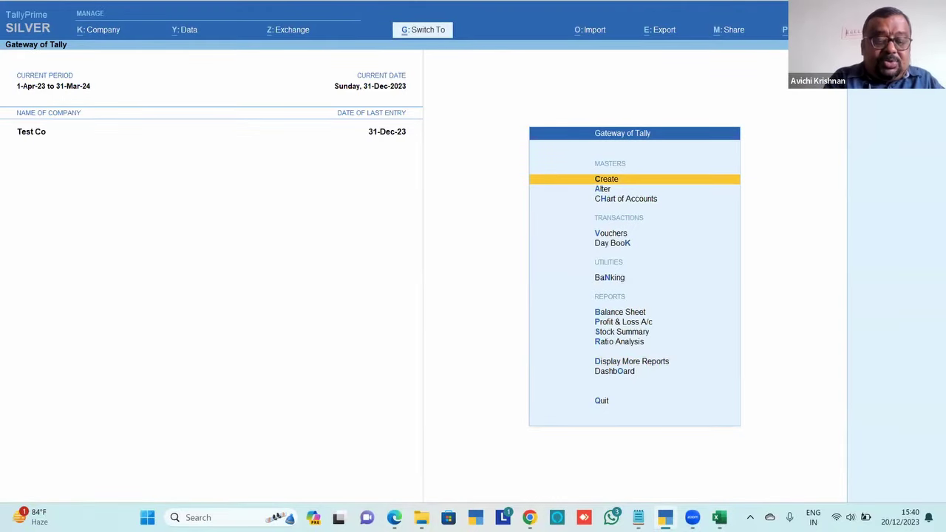
key("ctrl+F3")
key("Return")
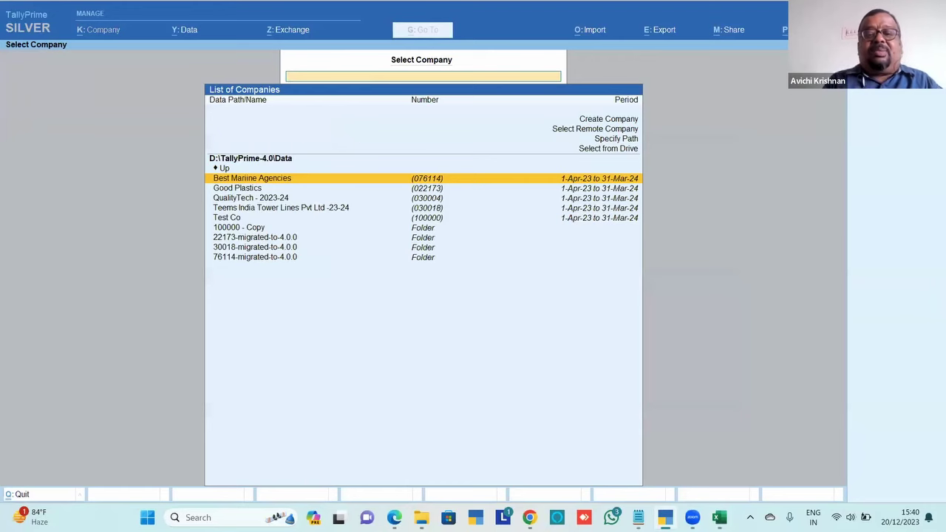
Create and accept a new company named Co-1
key("Up")
key("Up")
key("Up")
key("Up")
key("Up")
key("Return")
type("Co")
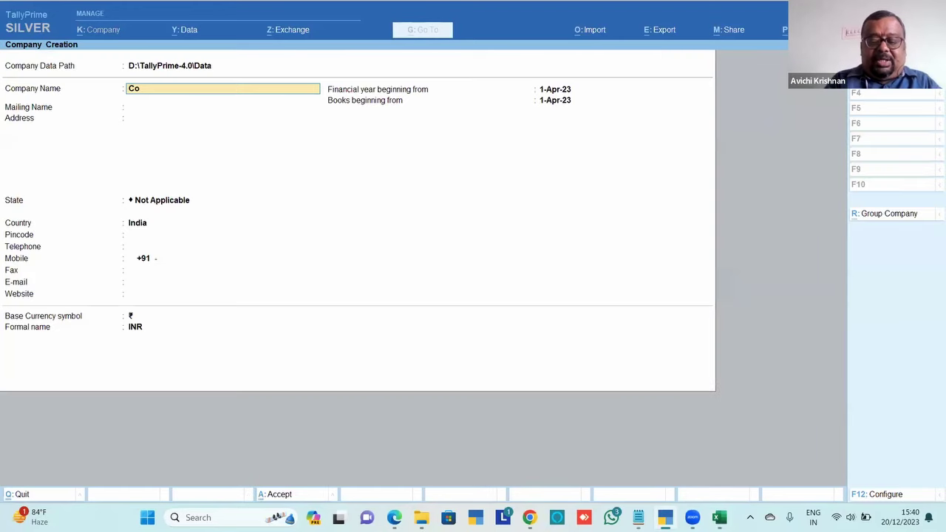
type("-1")
key("Return")
key("ctrl+a")
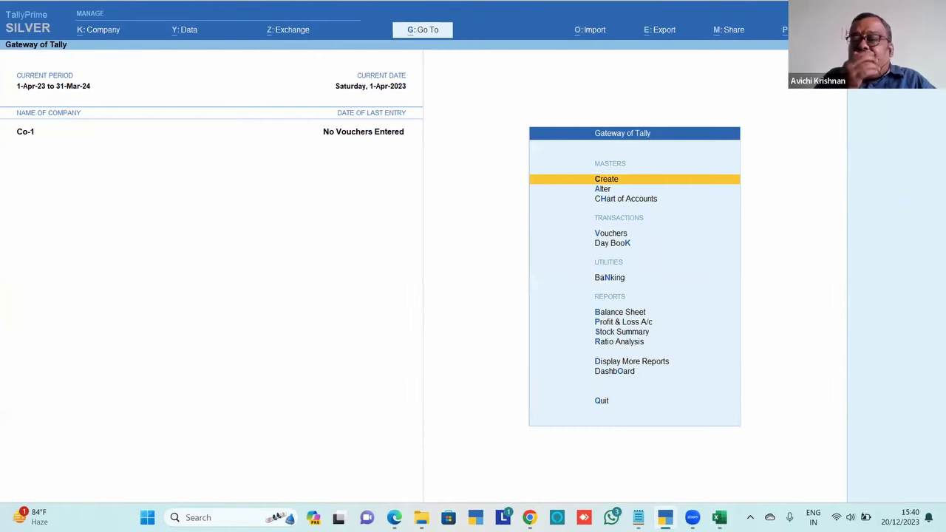
key("alt+Tab")
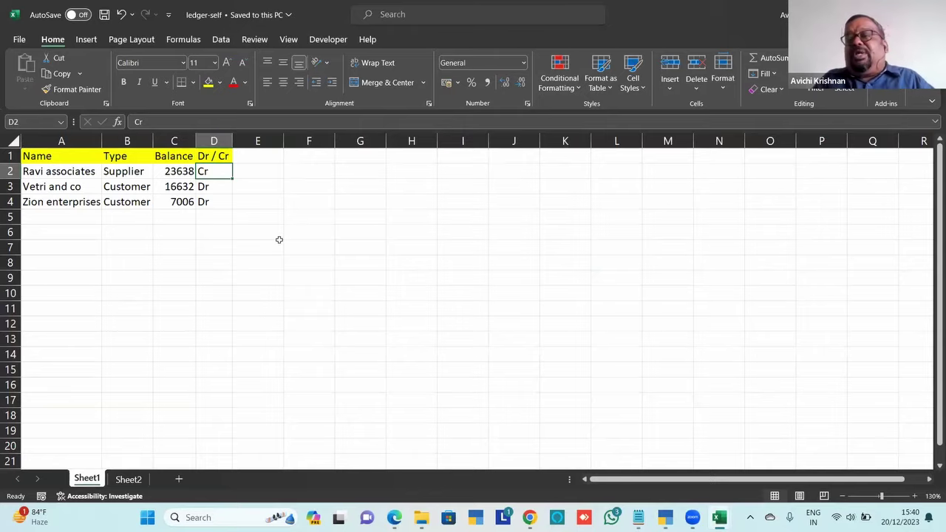
key("alt+Tab")
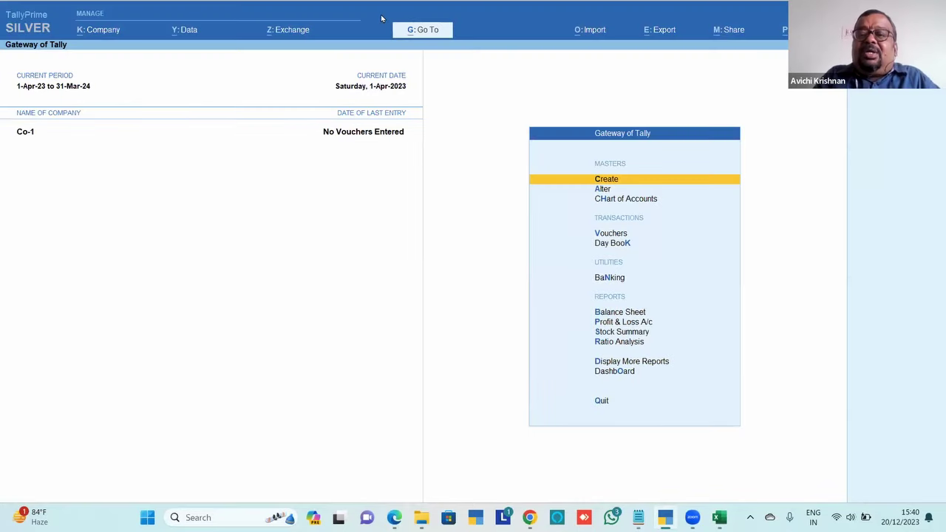
Start an Import Masters for Co-1 from ledger-self.xlsx, worksheet Sheet1
left_click(585, 36)
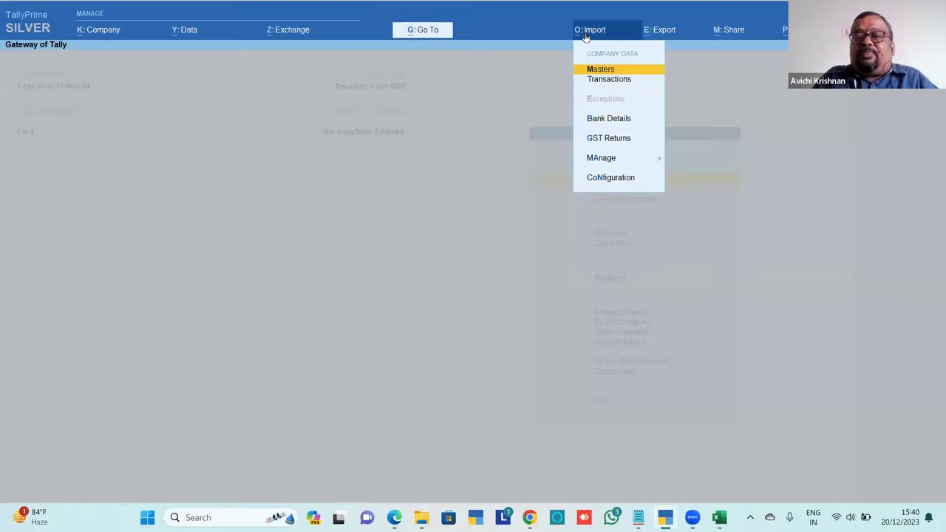
key("Return")
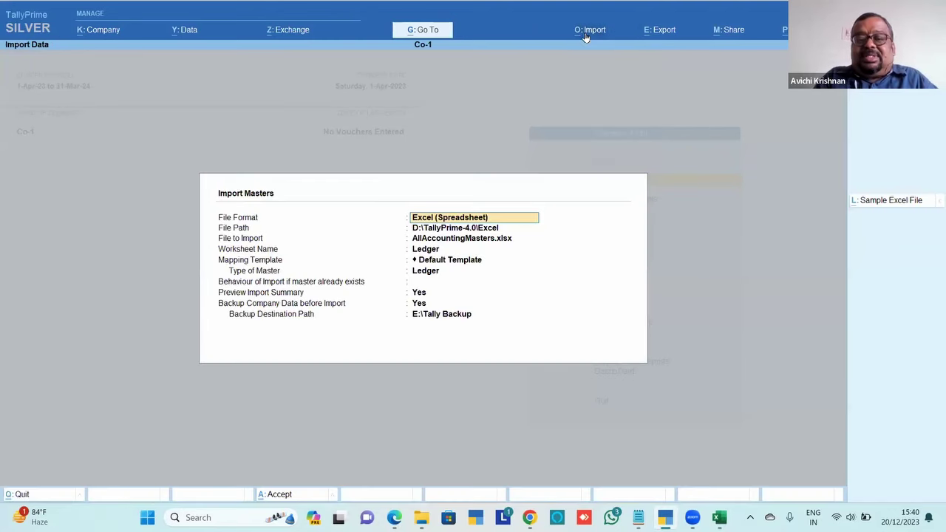
key("Return")
key("Return")
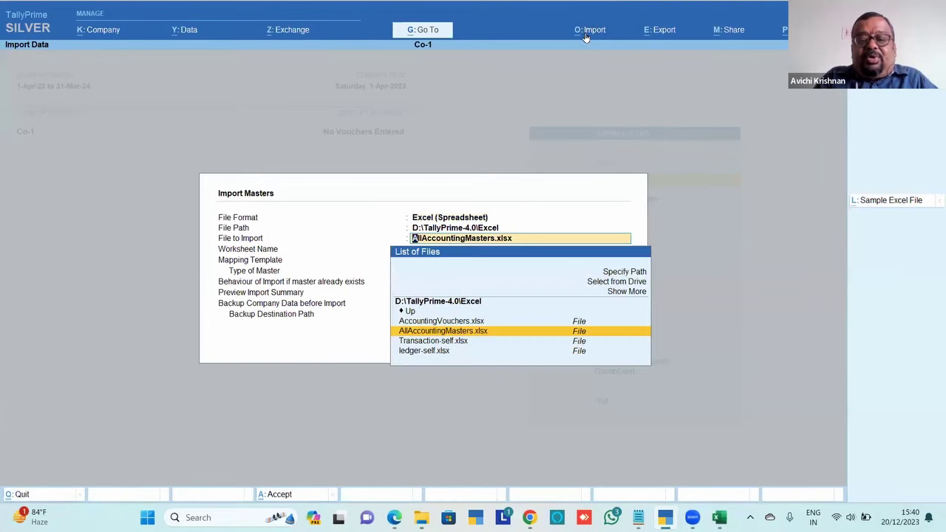
key("Down")
key("Down")
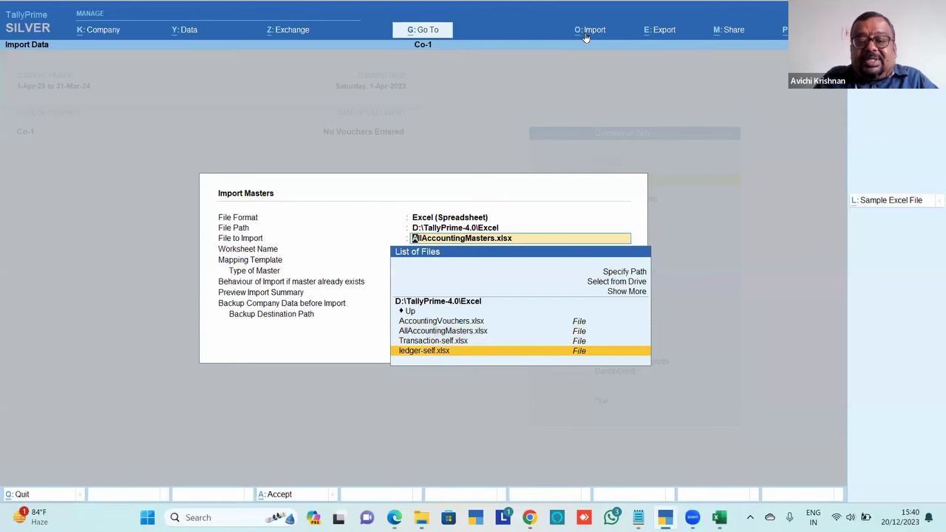
key("Return")
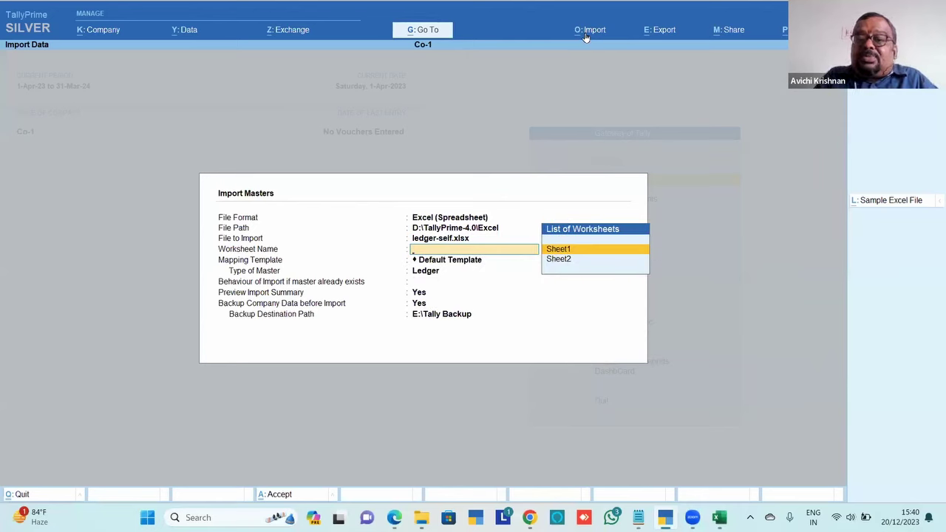
key("Return")
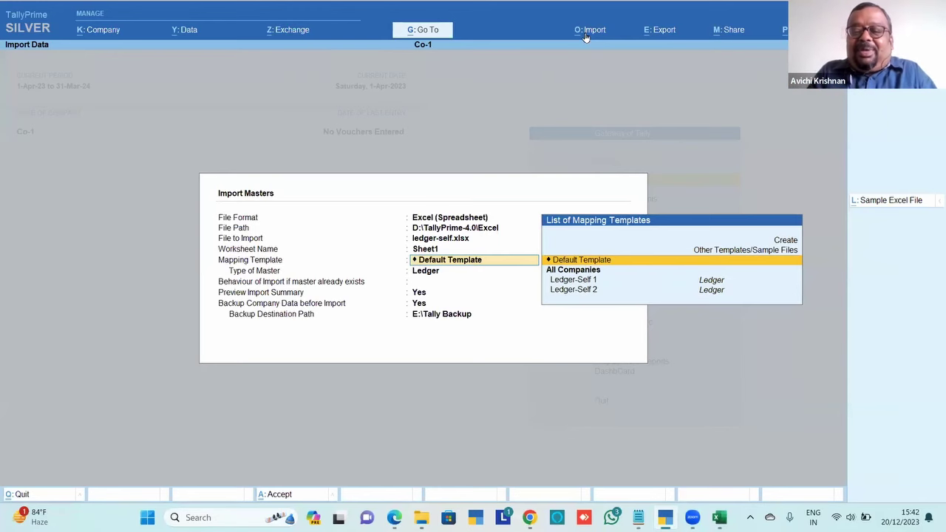
Choose the Ledger-Self 1 mapping template, open it for alteration, and keep Ledger as master type
key("Down")
key("Up")
key("Up")
key("Up")
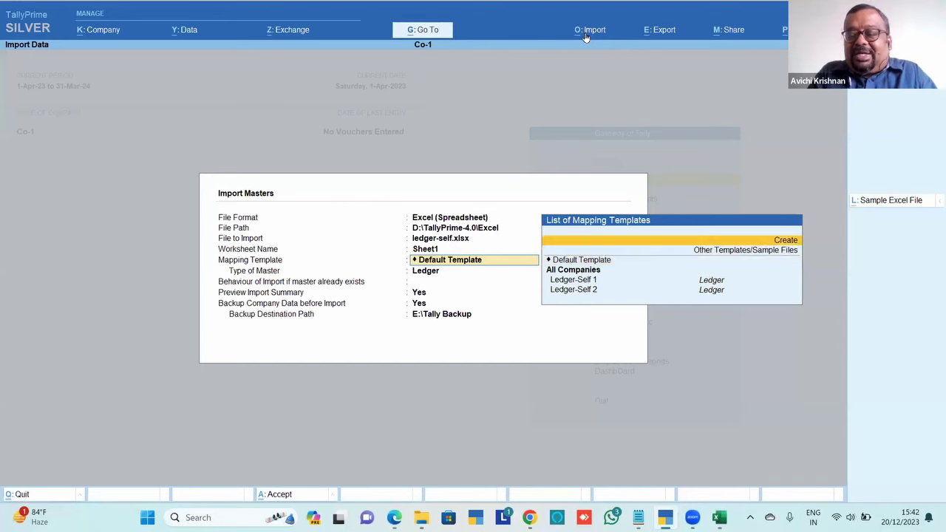
key("Down")
key("Down")
key("Down")
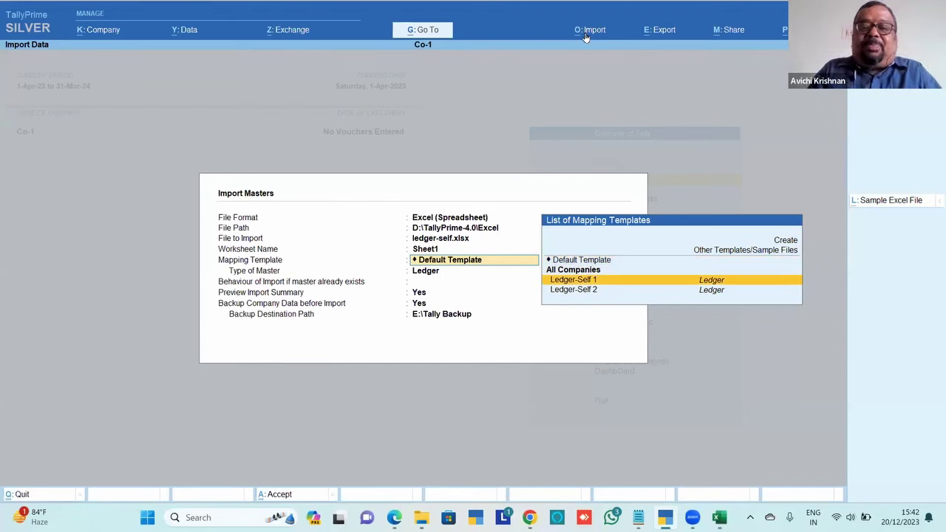
key("Return")
key("BackSpace")
key("ctrl+Return")
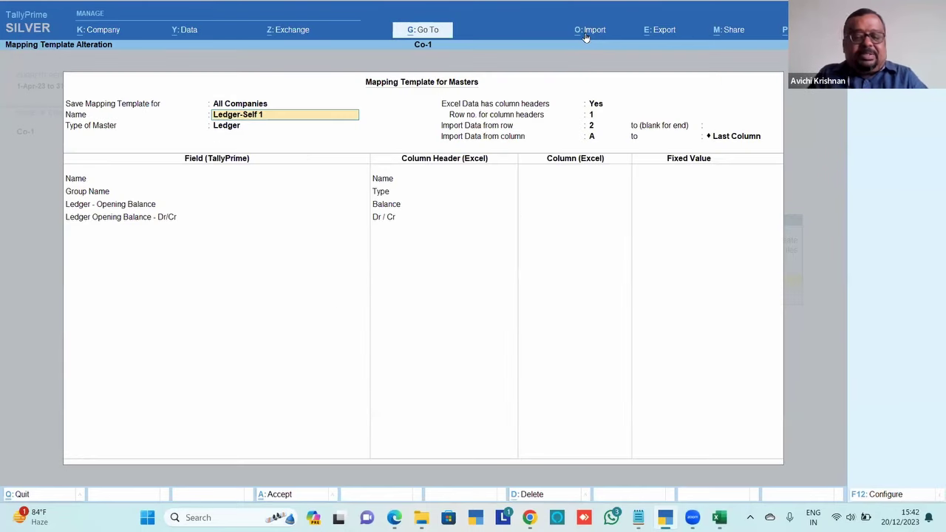
key("BackSpace")
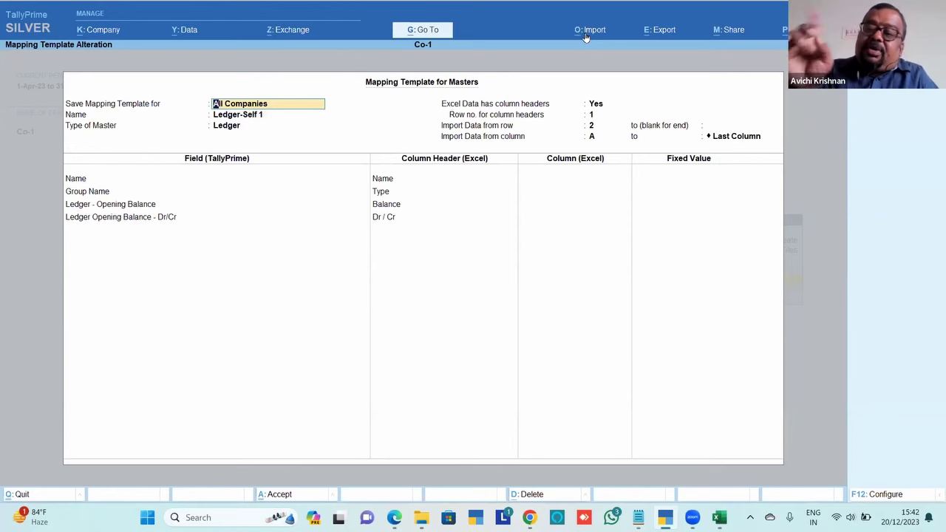
key("Return")
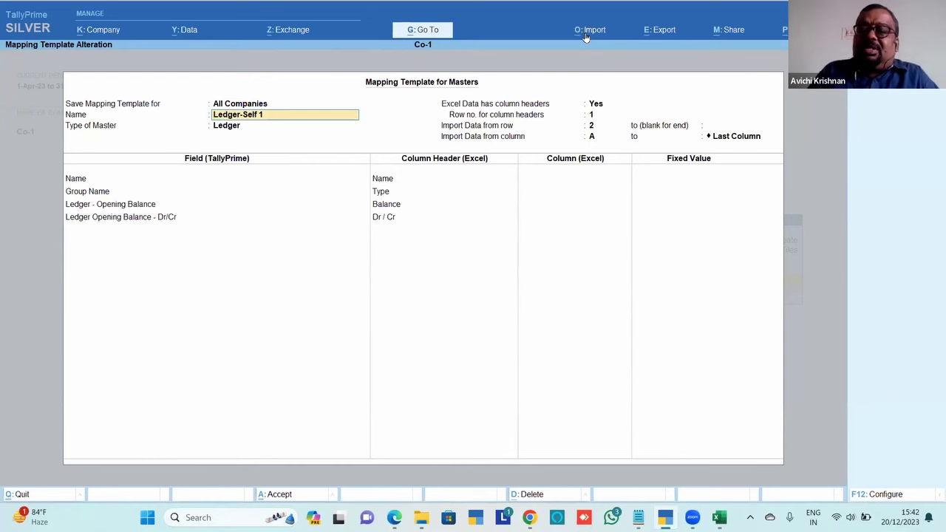
key("Return")
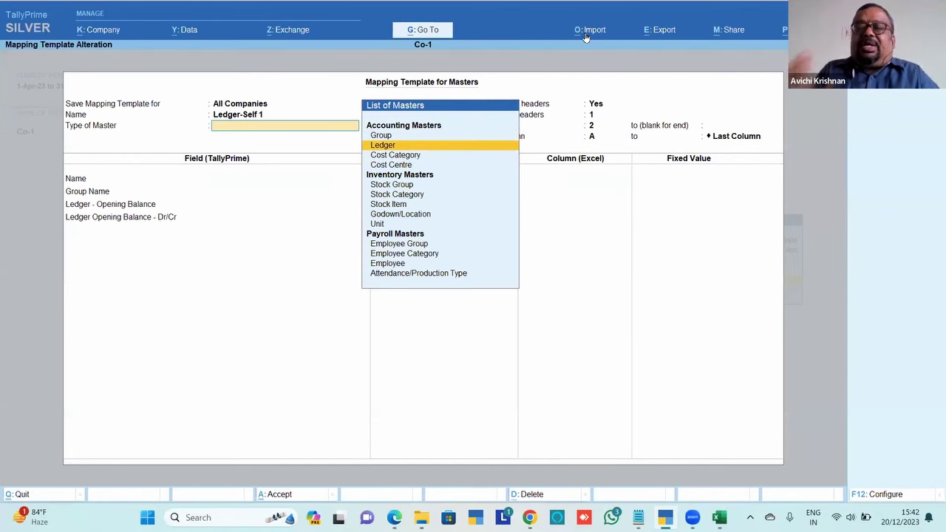
key("Return")
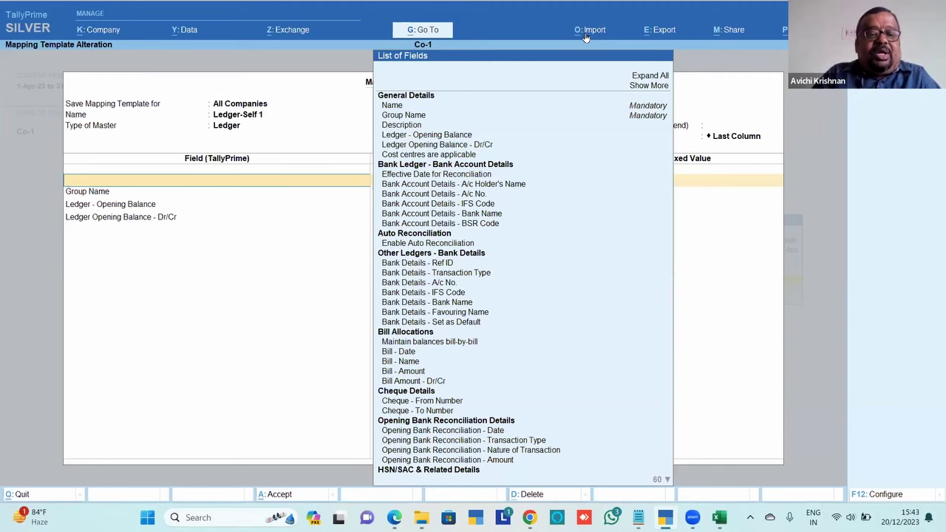
Add the Name field and map it to the Name column header
type("Le")
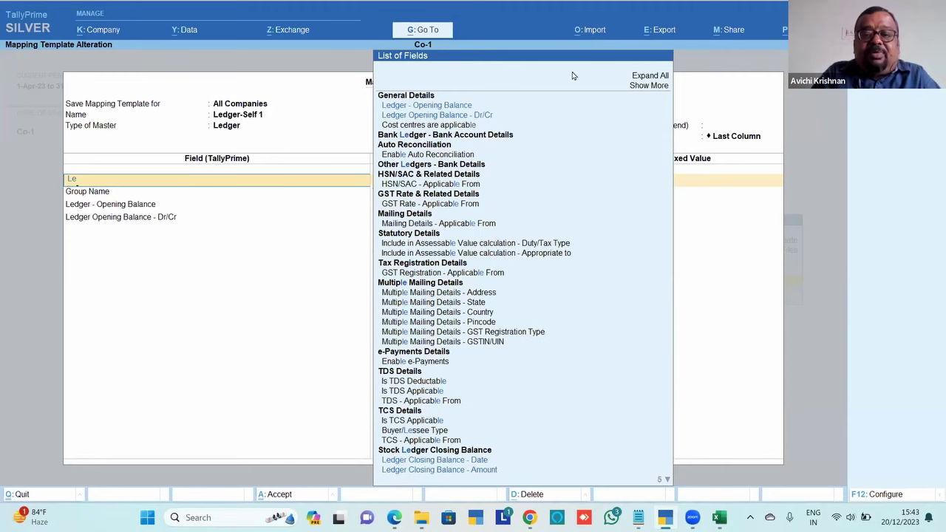
left_click(505, 97)
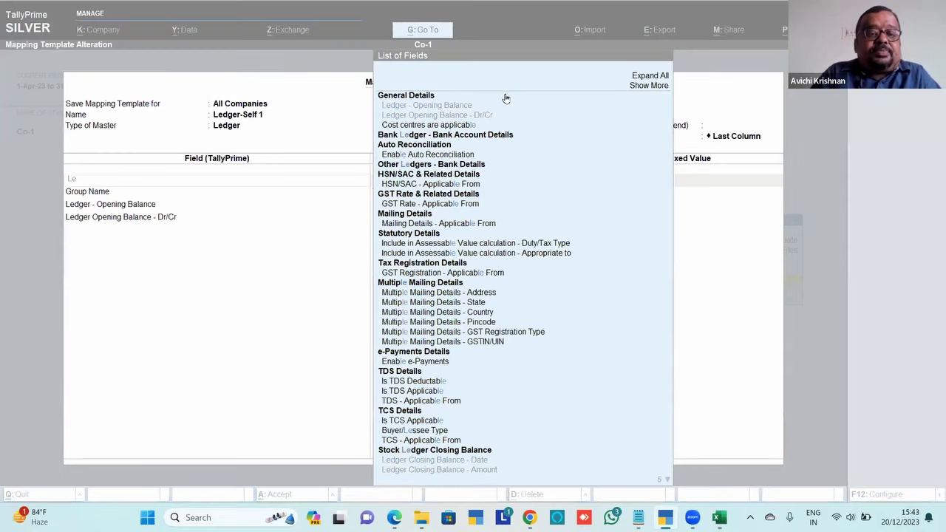
key("BackSpace")
key("BackSpace")
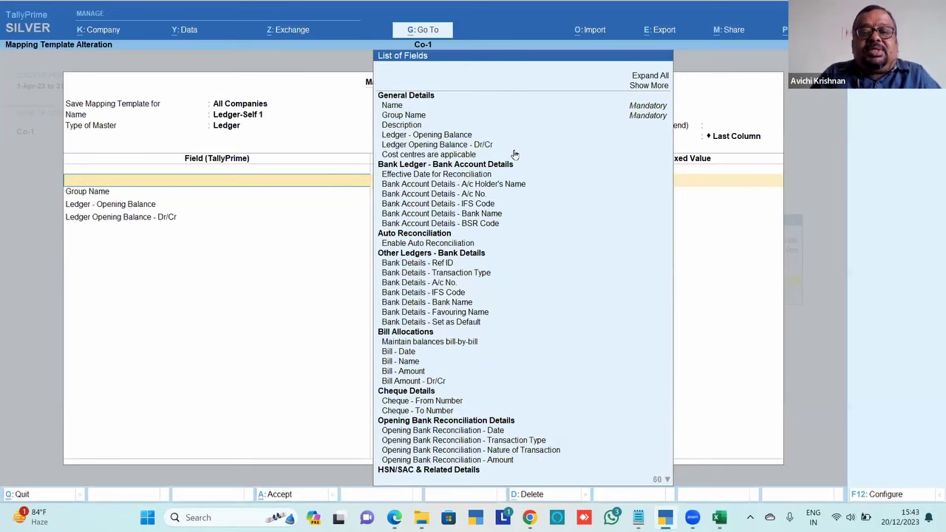
key("Down")
key("Down")
key("Down")
key("Down")
key("Return")
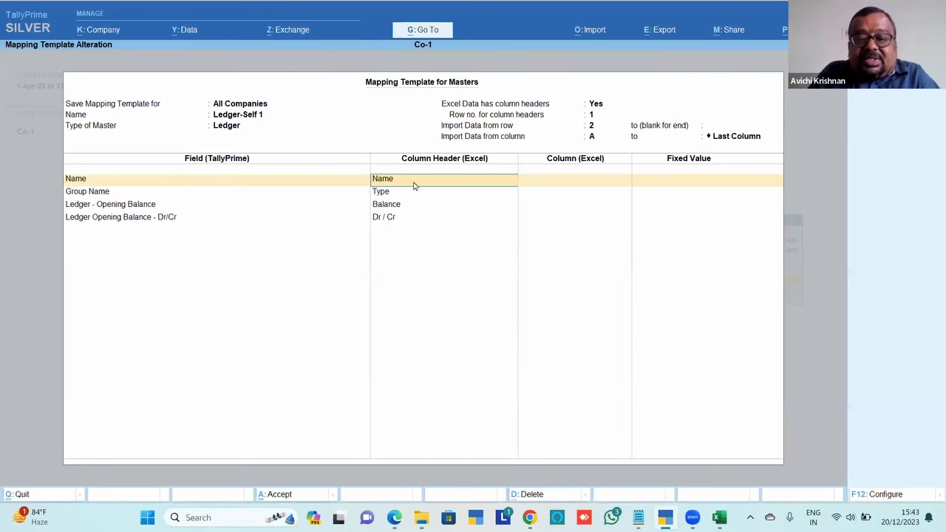
key("BackSpace")
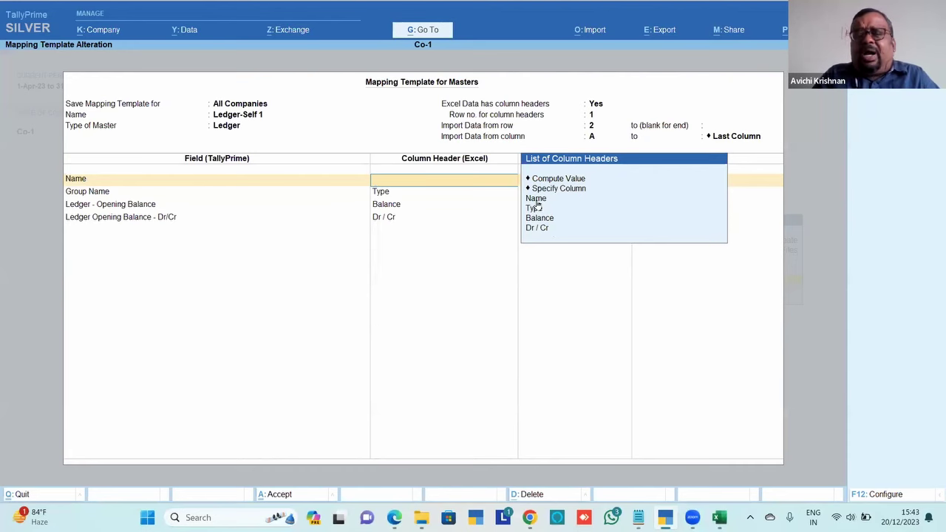
key("Down")
key("Down")
key("Down")
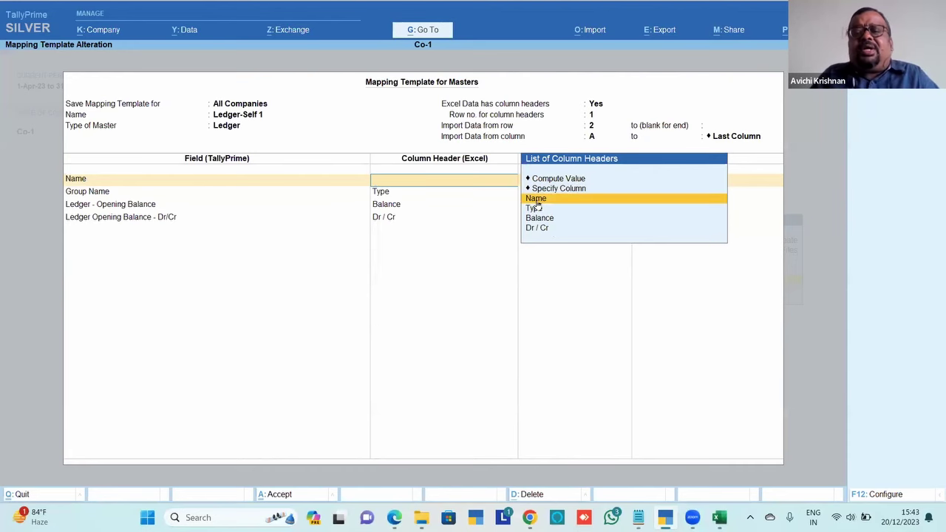
key("Return")
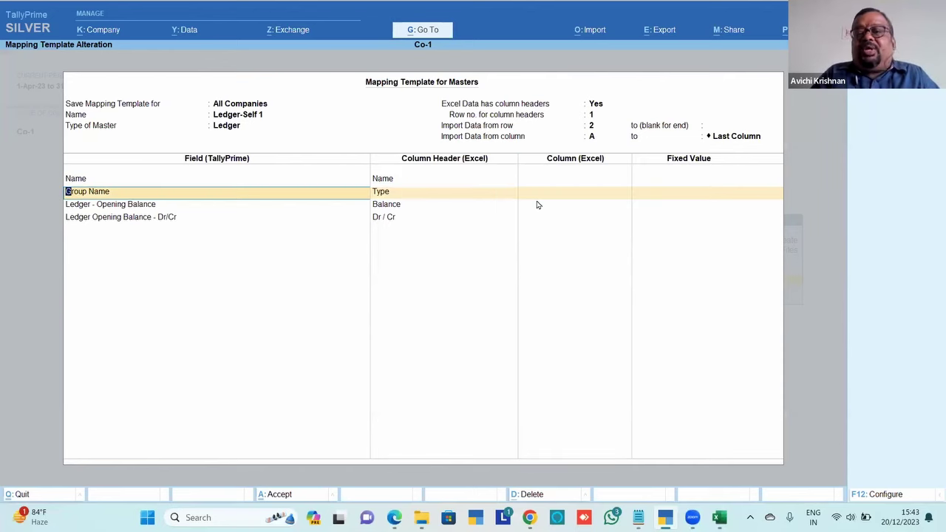
Map Group Name to Type, keep Balance and Dr / Cr mappings, and save the template
key("Return")
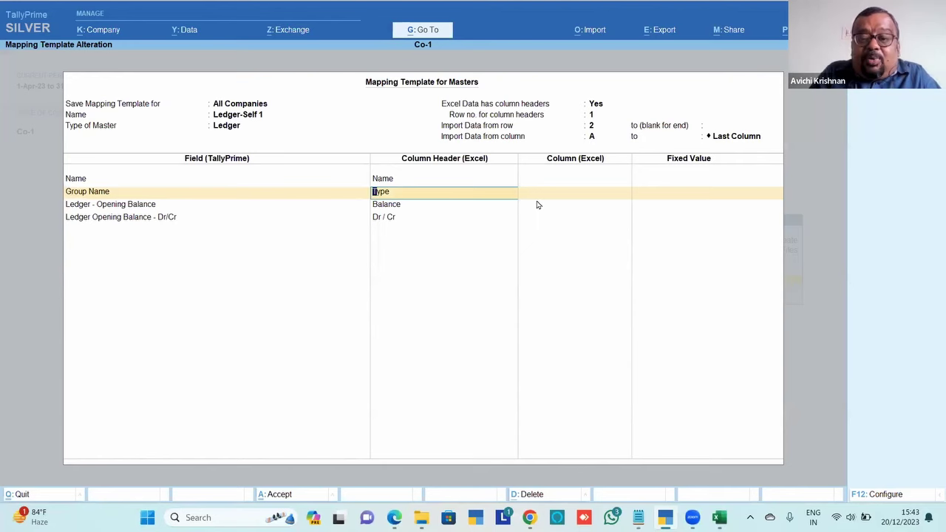
key("BackSpace")
key("Down")
key("Down")
key("Down")
key("Down")
key("Down")
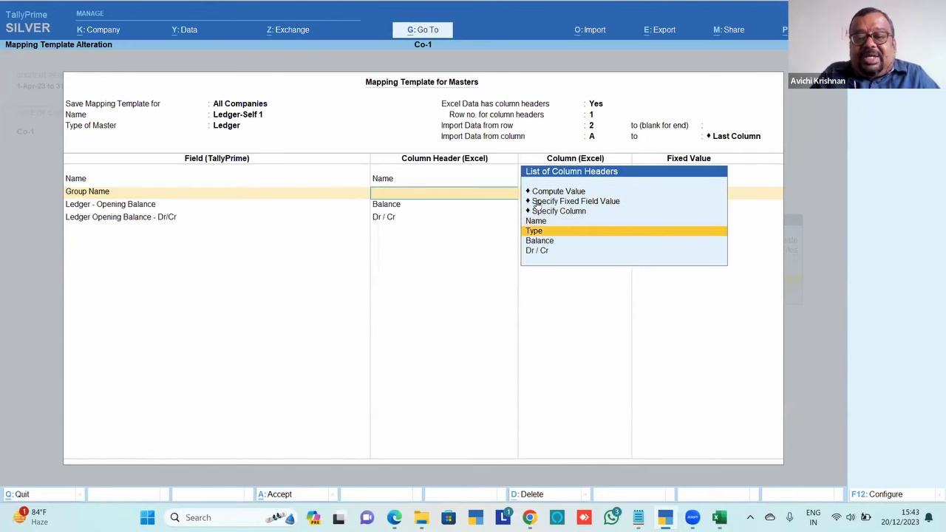
key("Return")
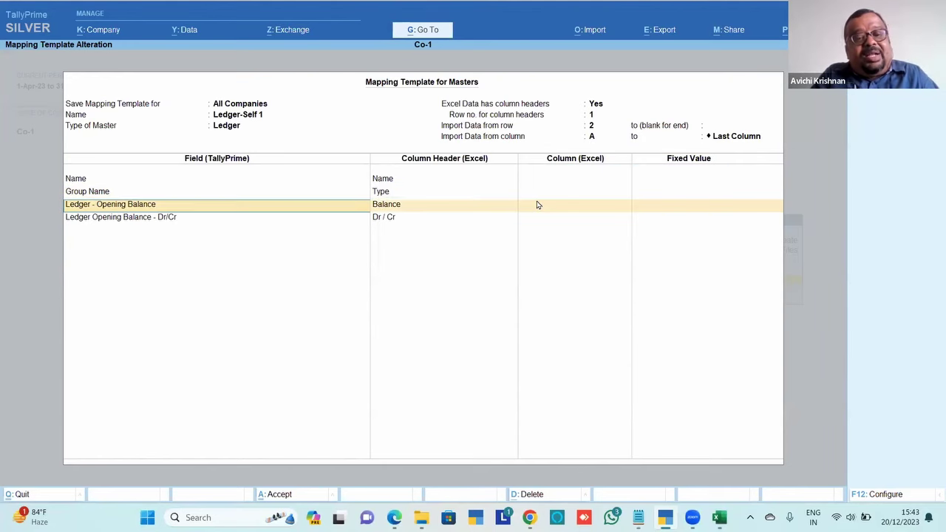
key("Return")
key("Return")
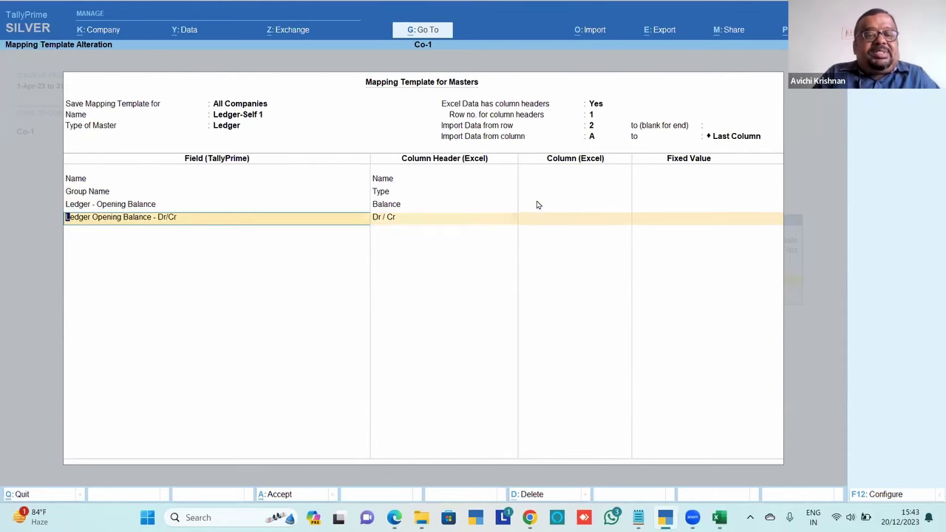
key("Return")
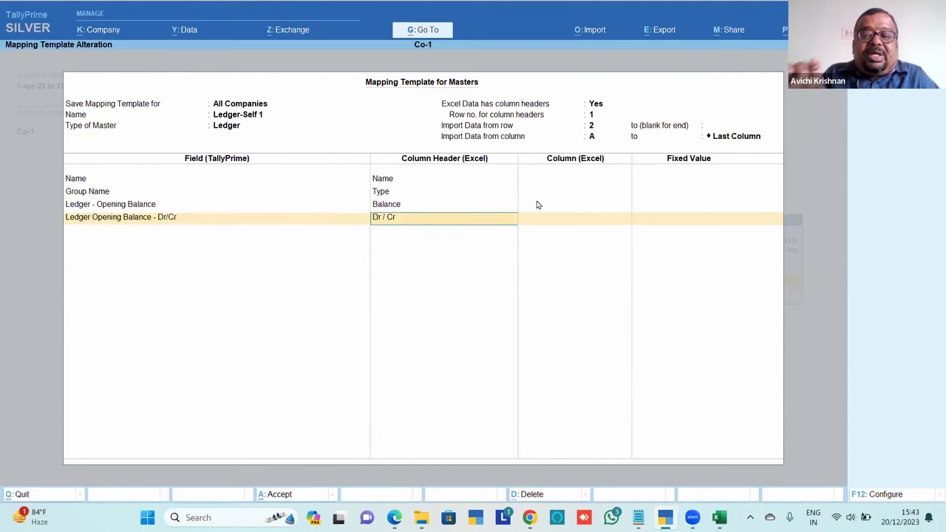
key("Return")
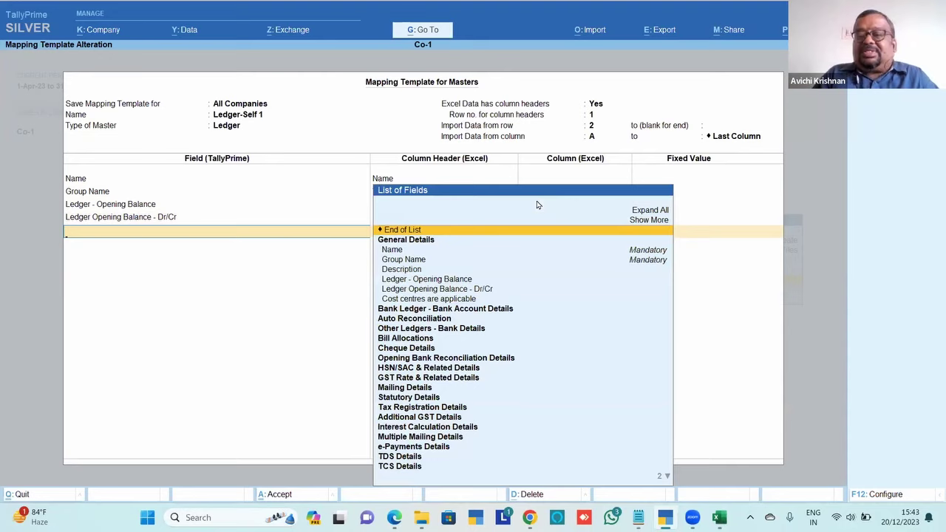
key("Return")
key("Return")
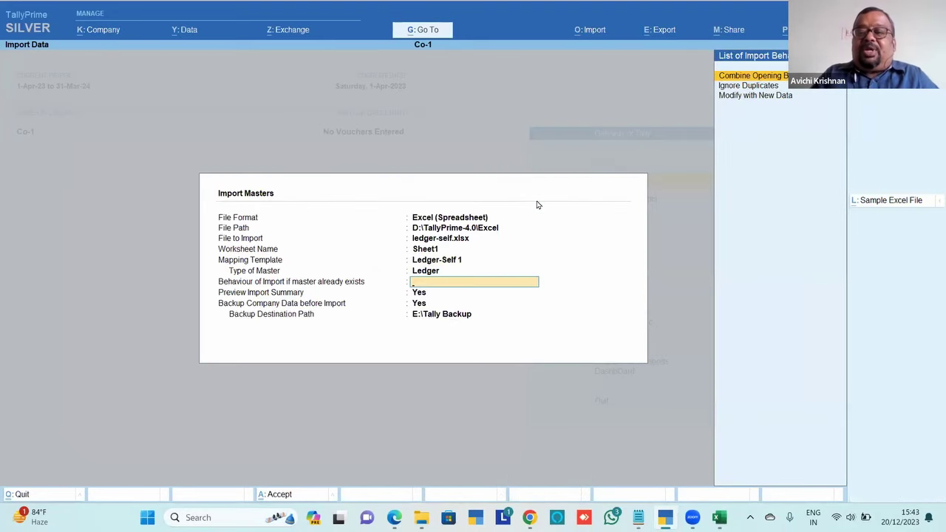
Set Behaviour of Import to Modify with New Data and preview the 3-ledger import summary
key("Down")
key("Down")
key("Return")
key("Return")
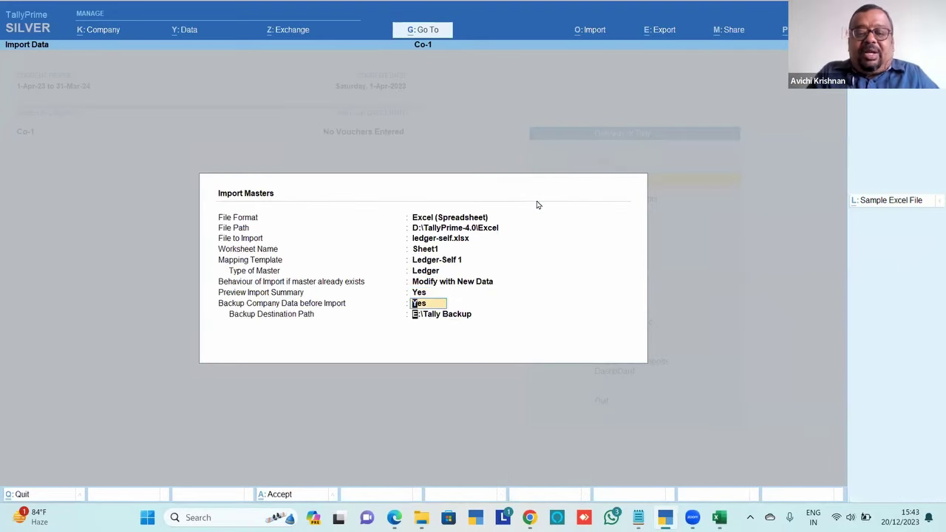
key("Return")
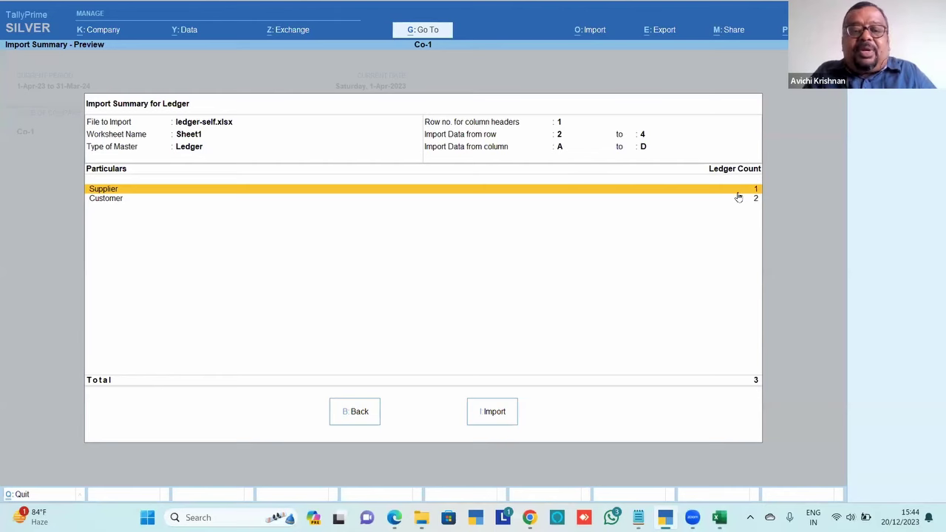
key("alt+Tab")
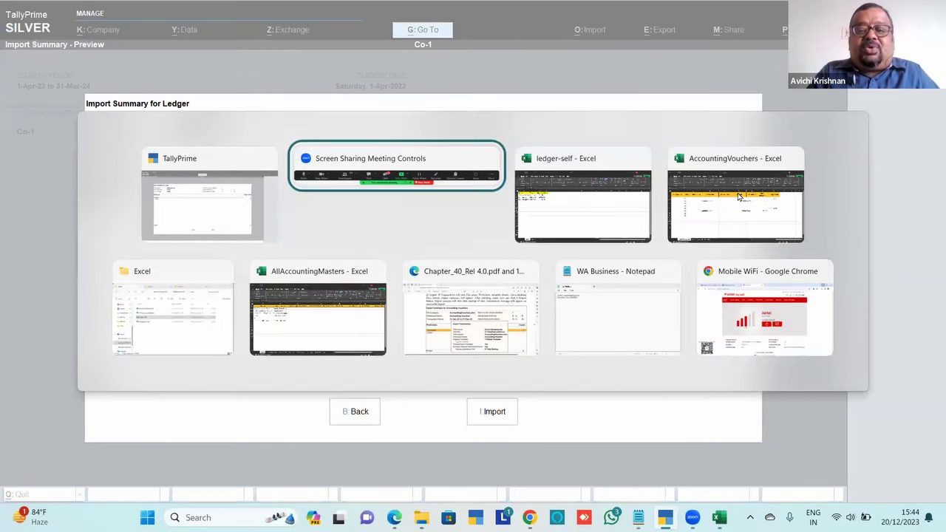
Show Sheet2 of ledger-self in Excel, zoomed to 120%
key("Tab")
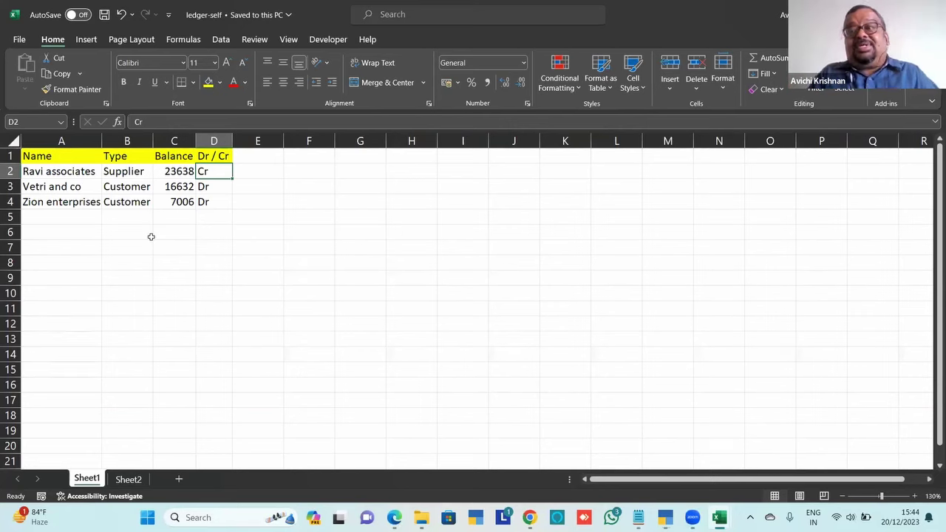
left_click(127, 480)
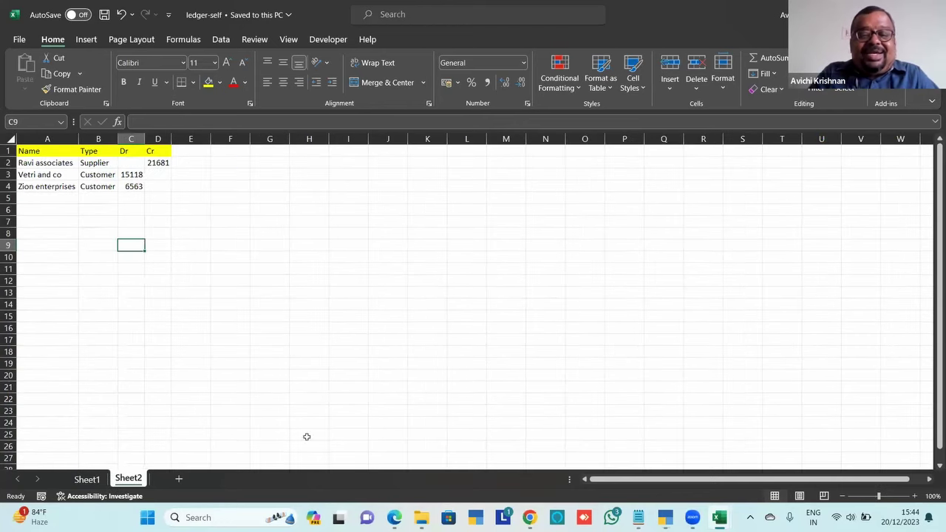
left_click(915, 496)
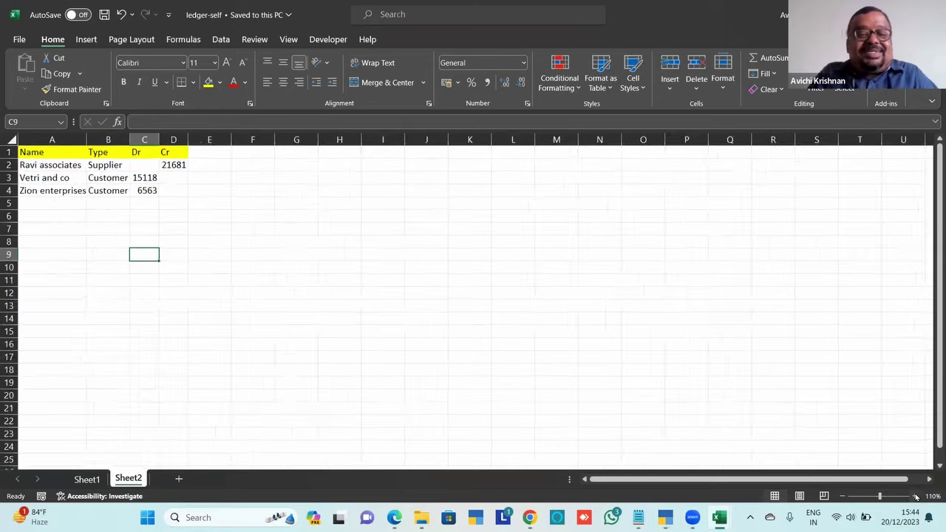
left_click(914, 496)
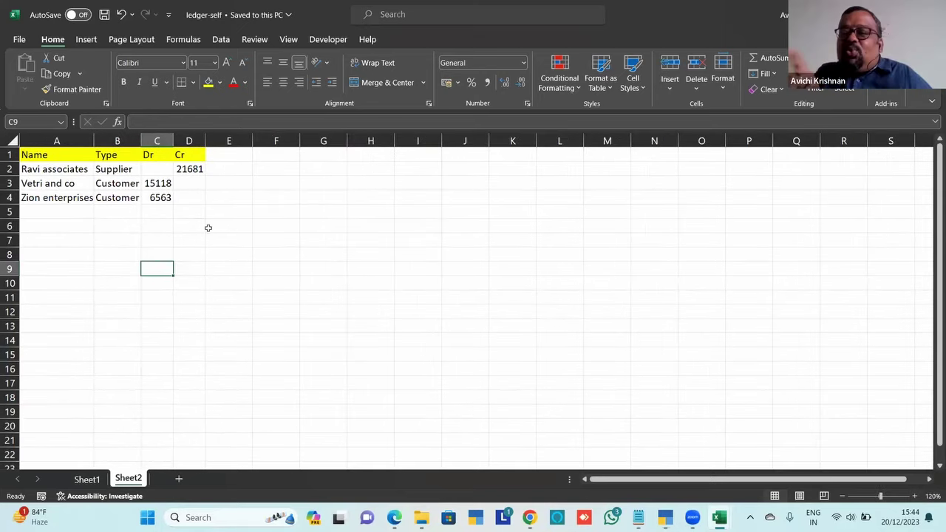
Inspect the Dr amounts in C3:C4, then back out of the import in TallyPrime
key("Up")
key("Up")
key("Up")
key("Up")
key("Up")
key("Up")
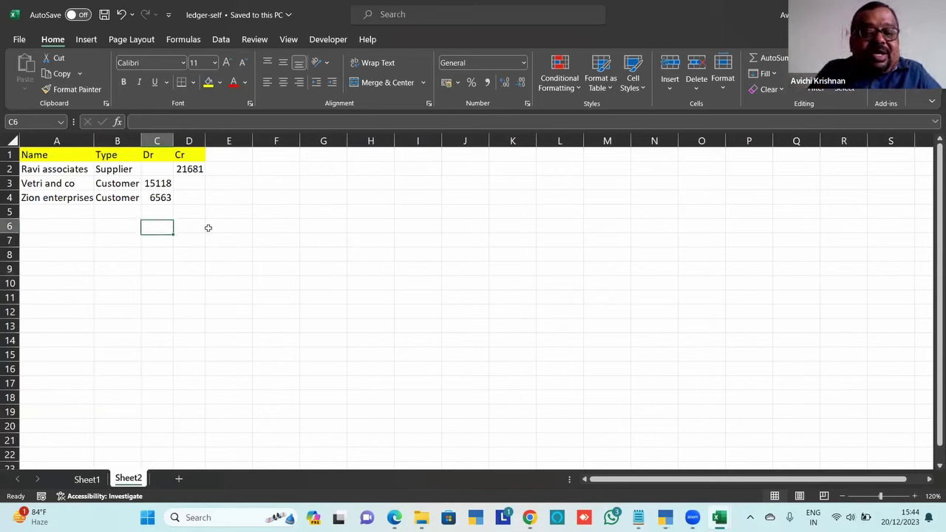
key("shift+Down")
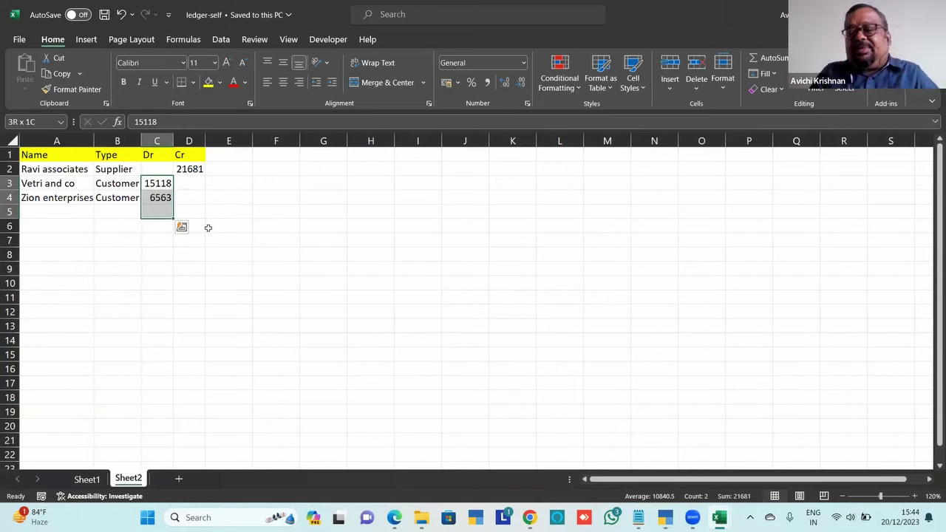
key("Up")
key("Up")
key("Down")
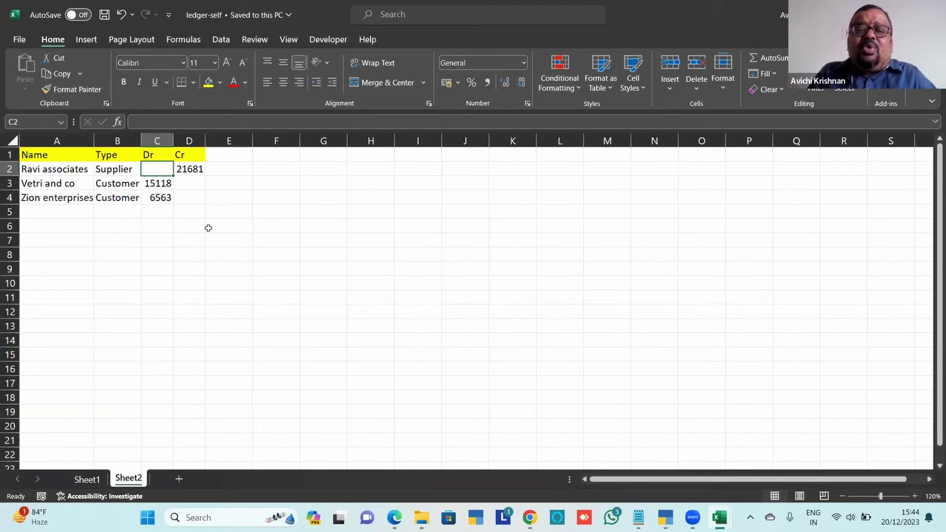
key("alt+Tab")
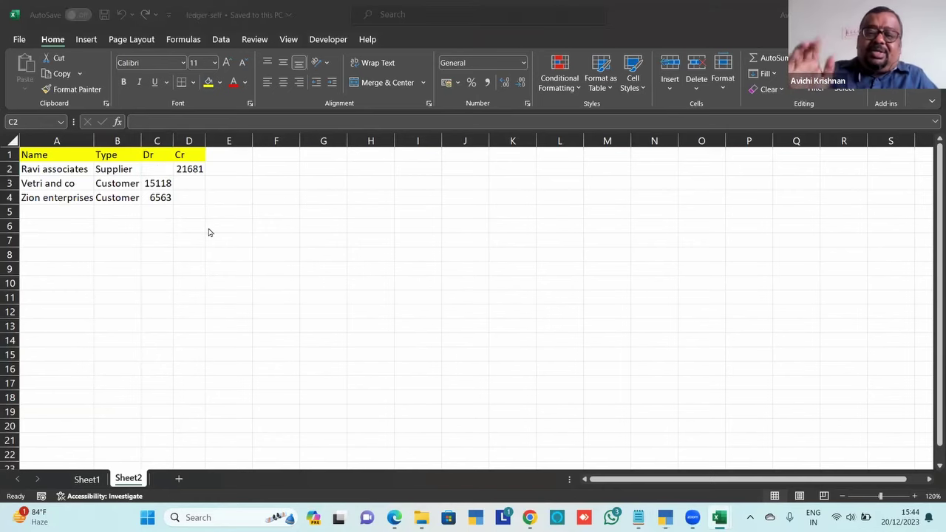
key("Escape")
key("Escape")
key("Escape")
Set up a masters import from ledger-self.xlsx, Sheet2, with the Ledger-Self 2 template
key("n")
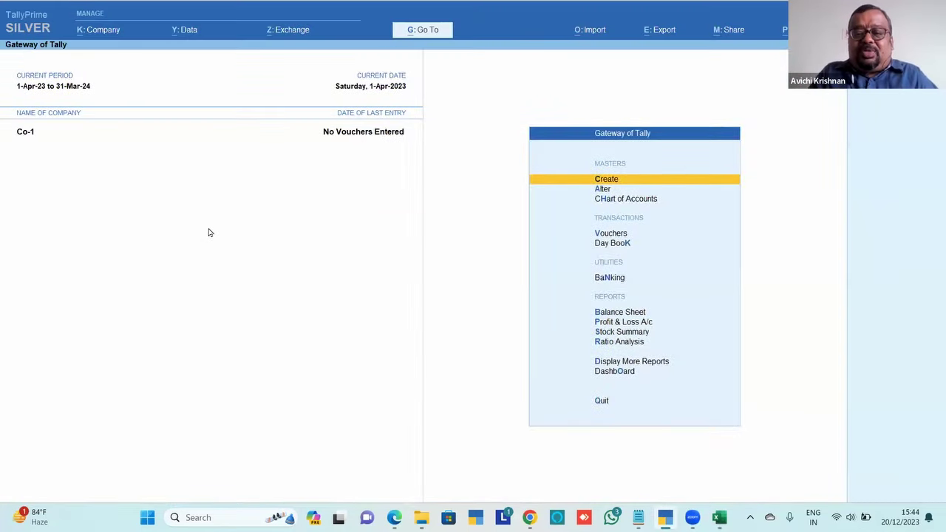
key("alt+o")
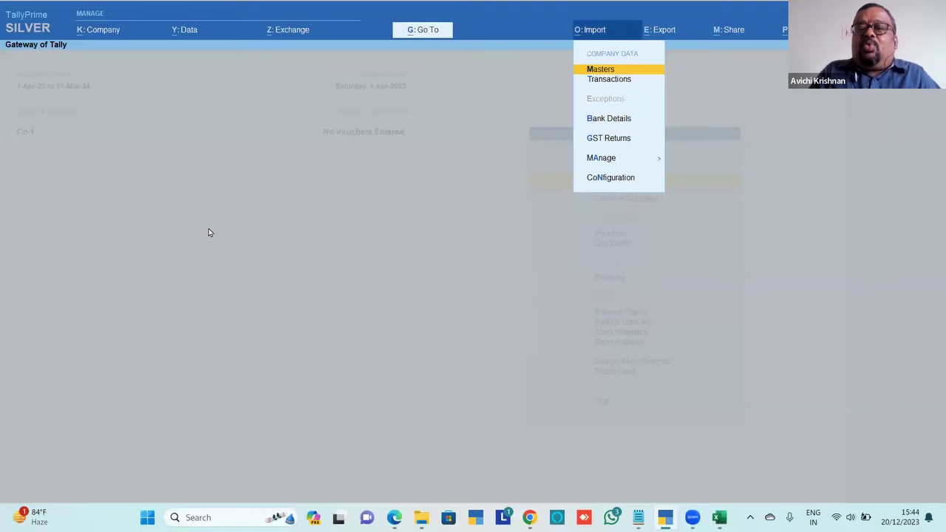
key("Return")
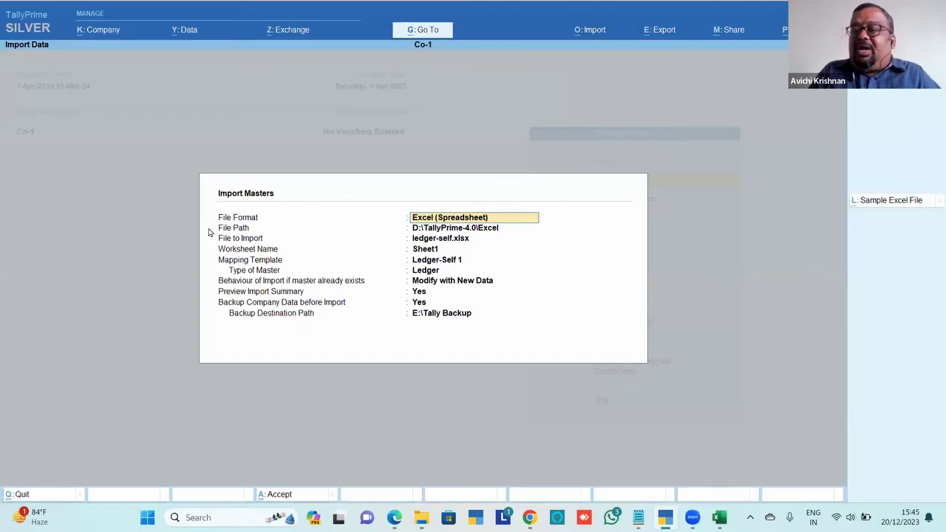
key("Return")
key("Return")
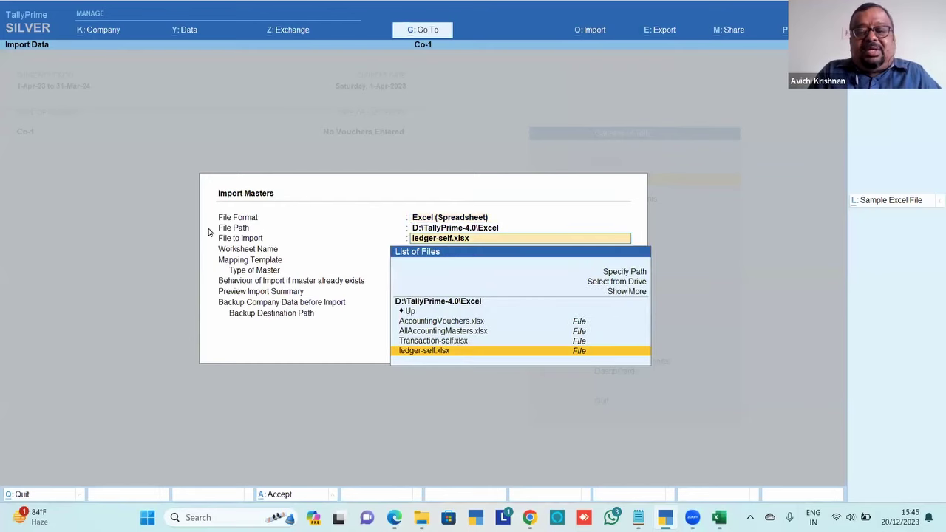
key("Return")
key("Down")
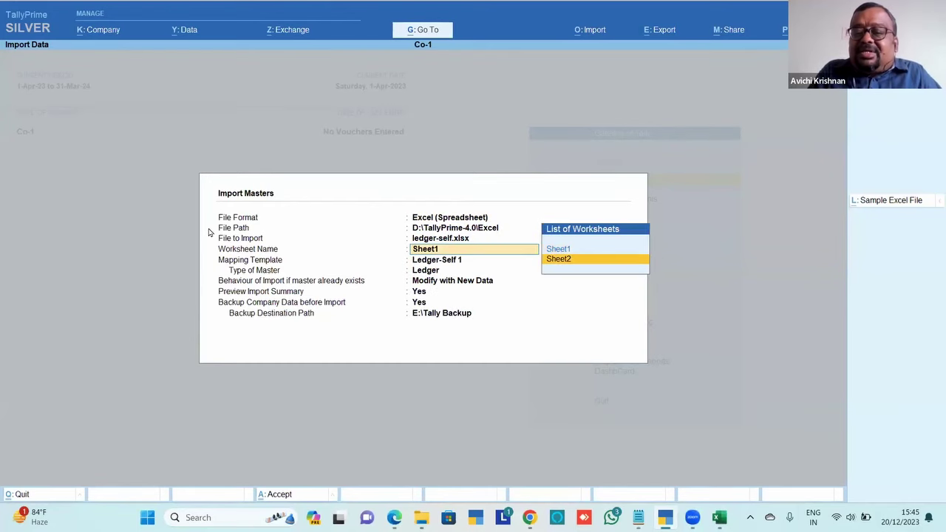
key("Return")
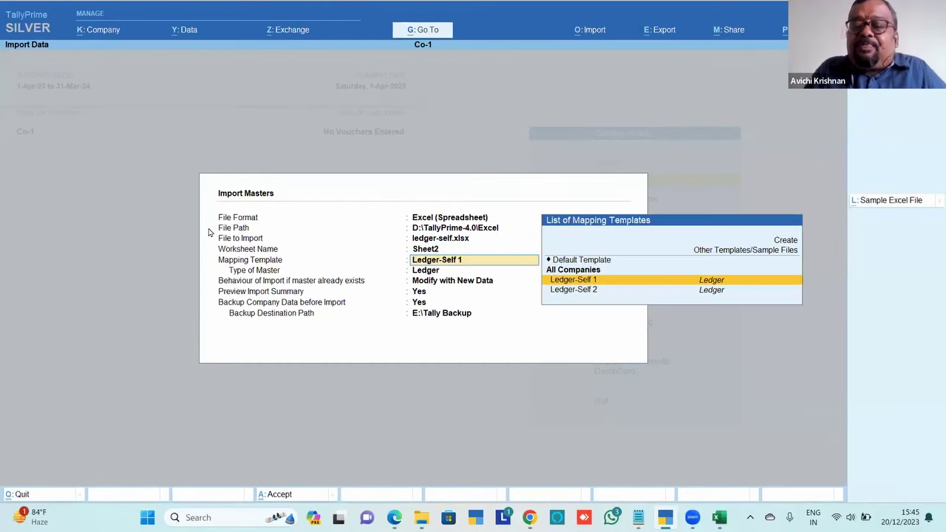
key("Down")
key("Return")
Open Ledger-Self 2 for alteration at its Ledger - Opening Balance row
key("BackSpace")
key("ctrl+Return")
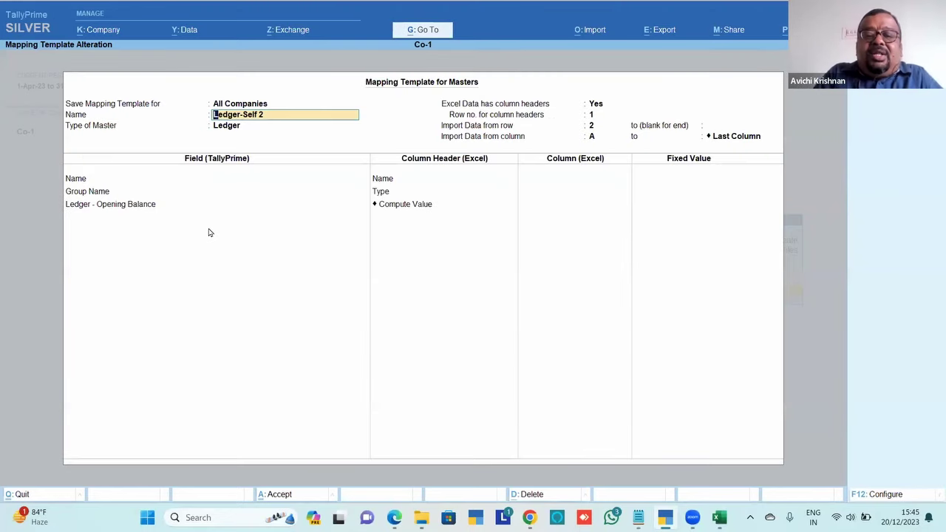
left_click(150, 204)
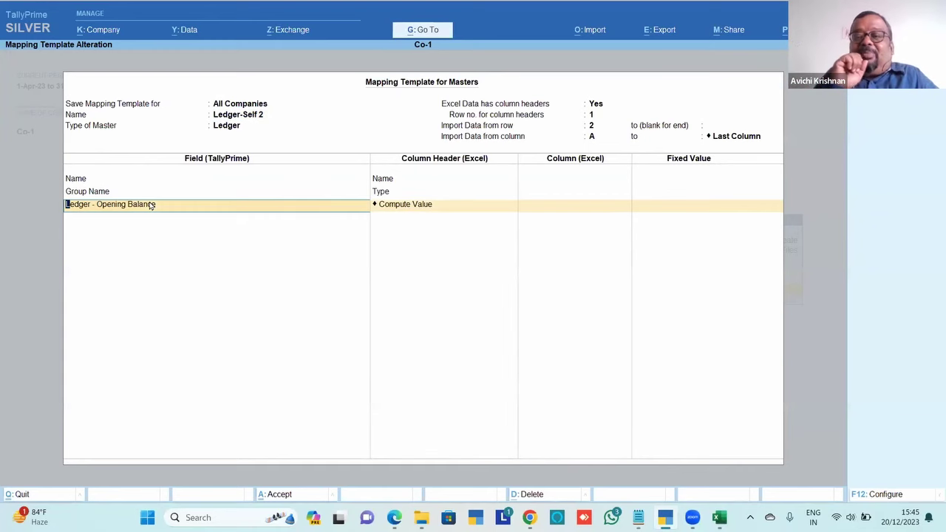
key("alt+Tab")
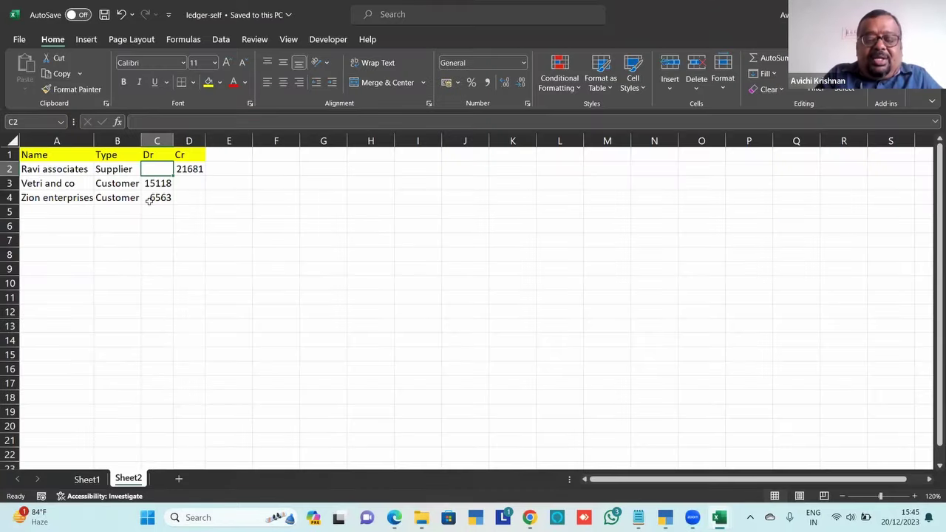
Check Sheet2's Dr amounts in C3:C4 and Cr amount 21681 in D2, then return to the template
key("Down")
key("Down")
key("Down")
key("Up")
key("Up")
key("Up")
key("Right")
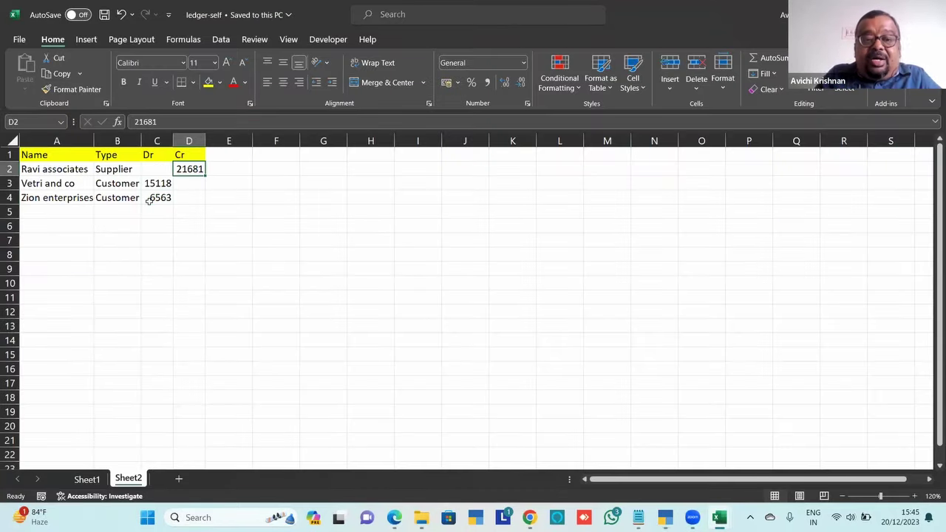
key("Left")
key("Down")
key("Down")
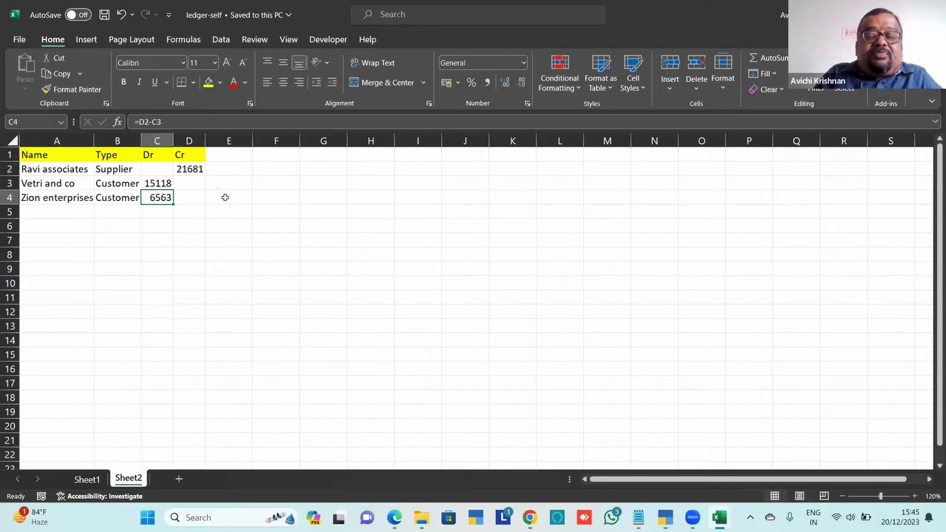
key("Up")
key("Up")
key("Up")
key("Down")
key("Down")
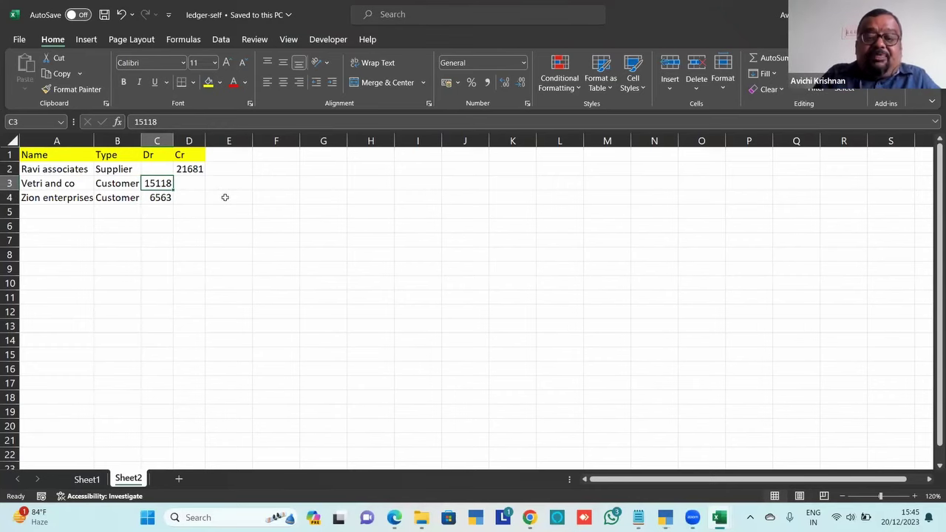
key("Right")
key("Up")
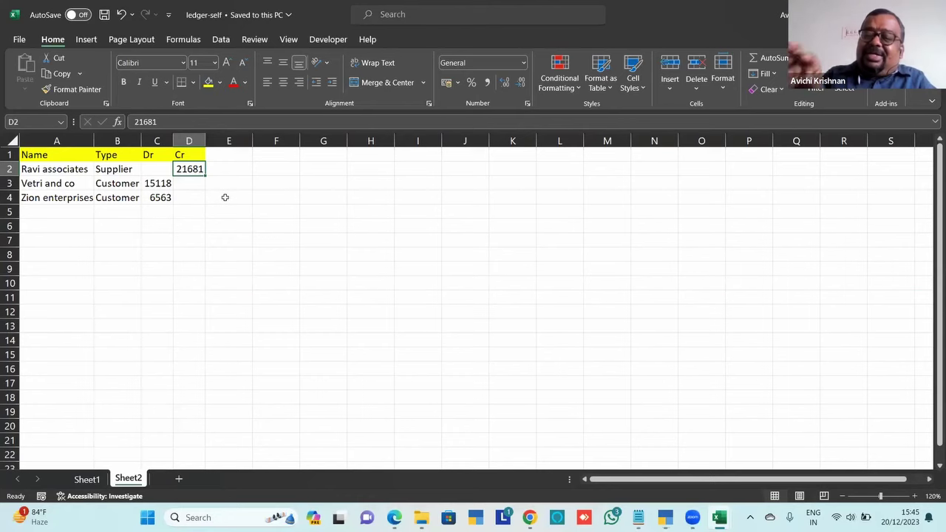
key("alt+Tab")
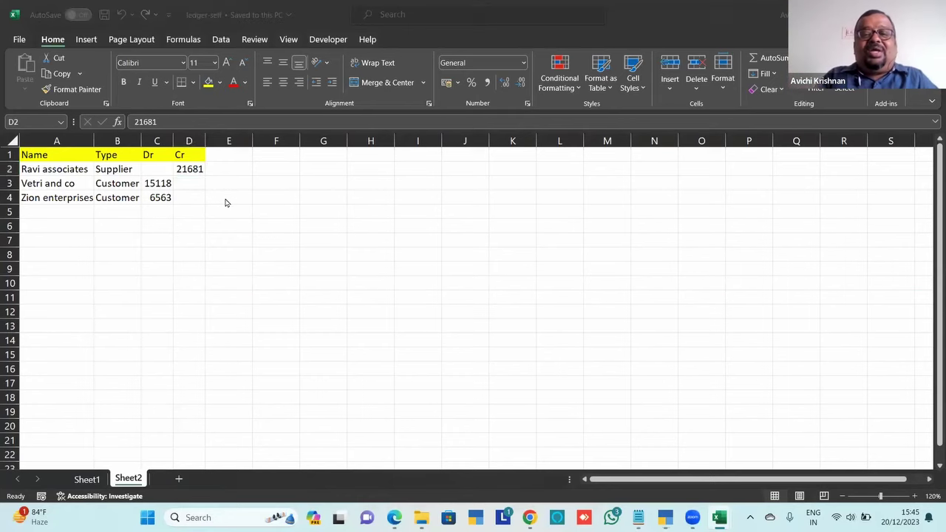
key("Return")
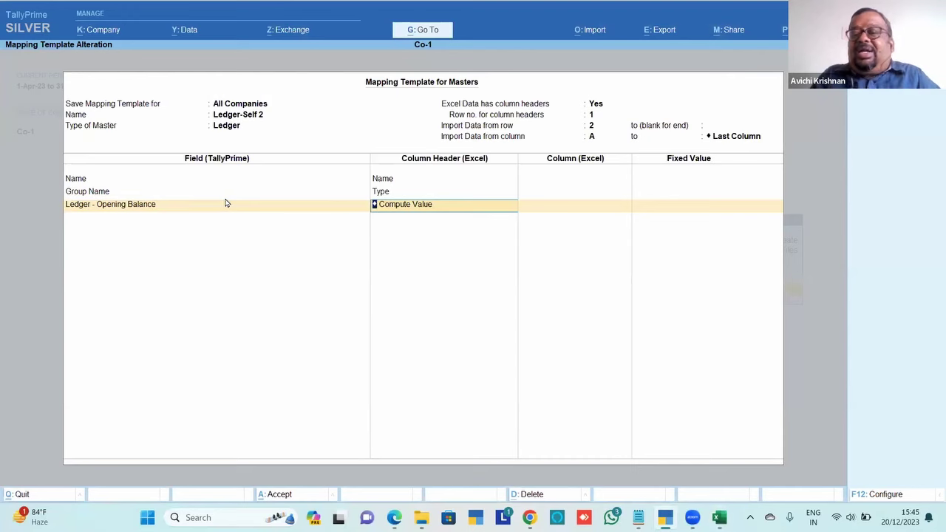
Set Ledger - Opening Balance to Compute Value, pairing header Dr with Dr and header Cr with Cr
key("BackSpace")
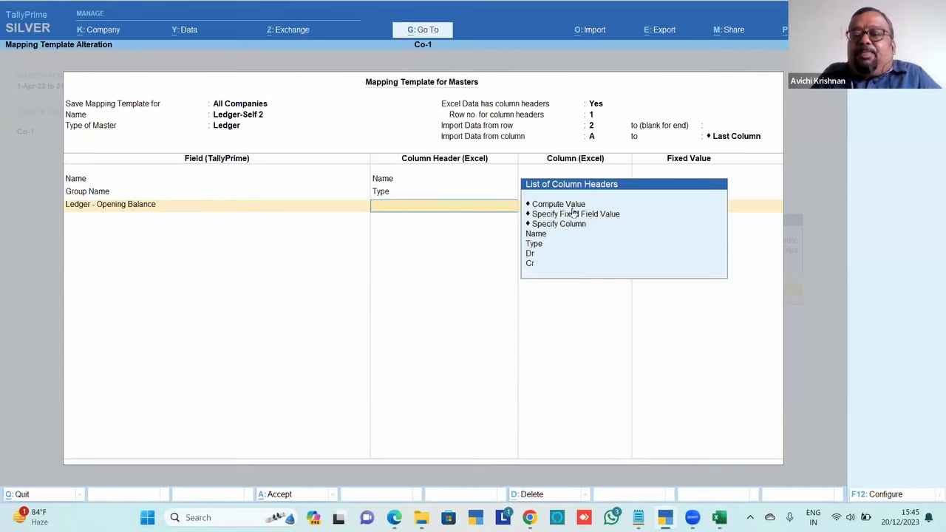
key("Down")
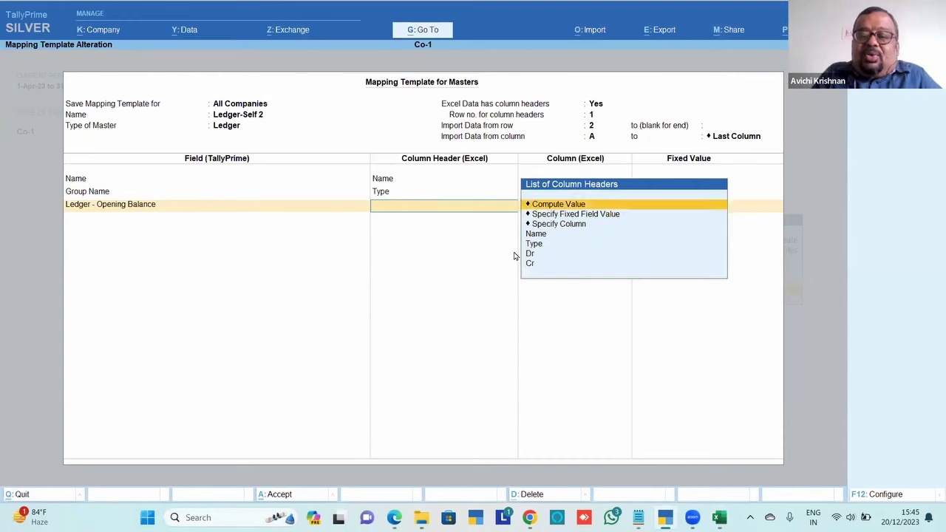
key("Return")
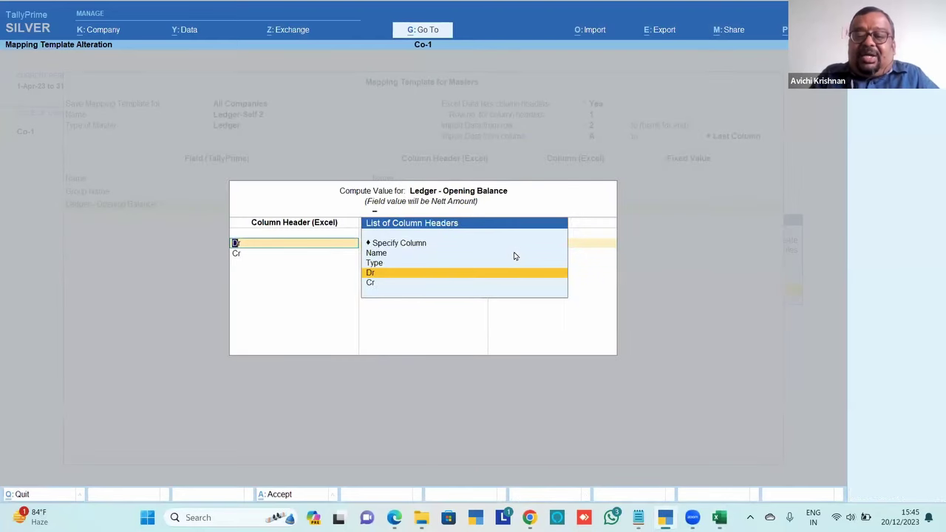
key("Escape")
key("Return")
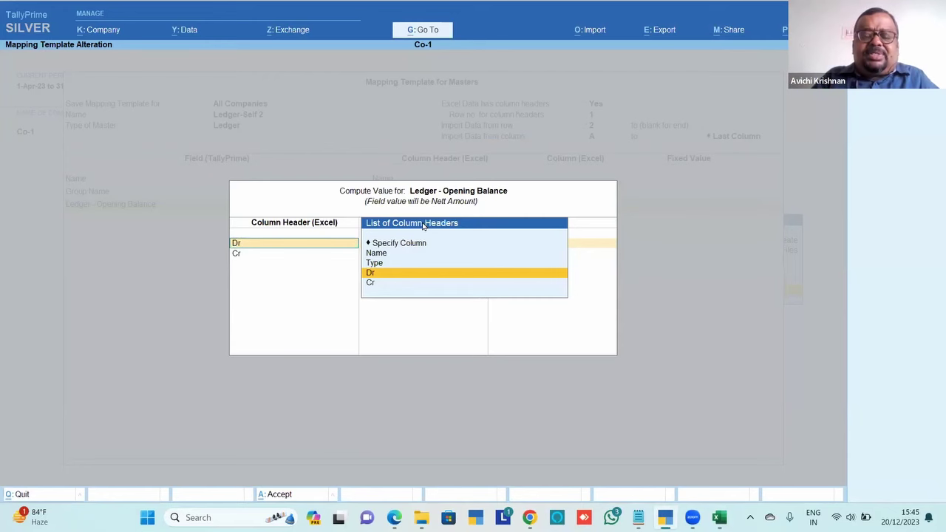
key("Return")
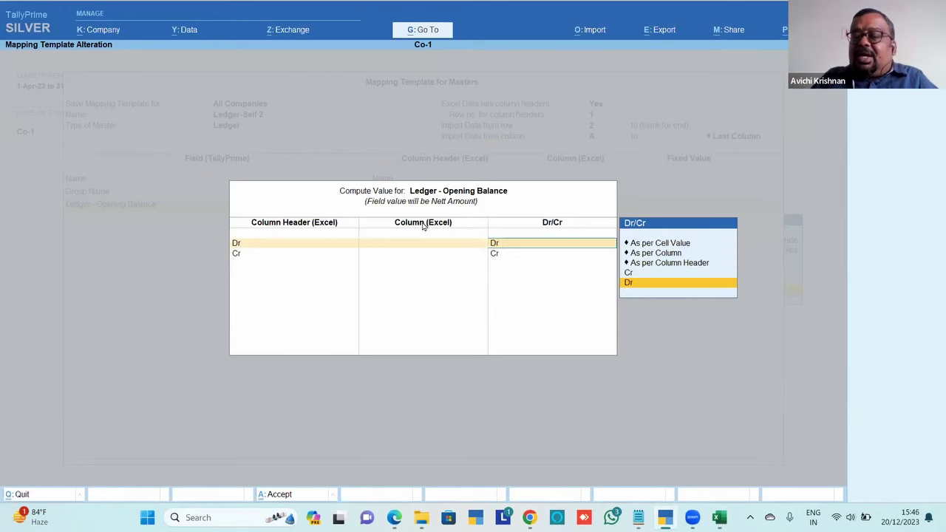
key("Return")
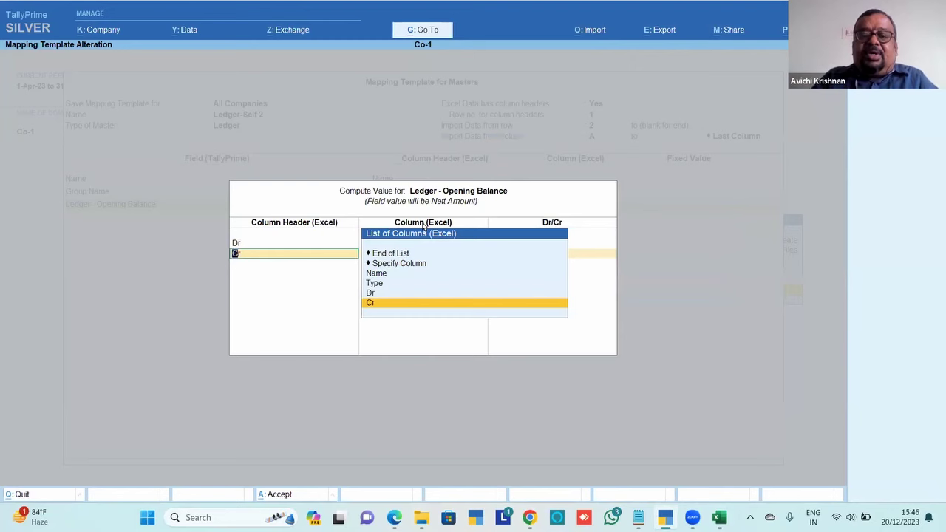
key("Return")
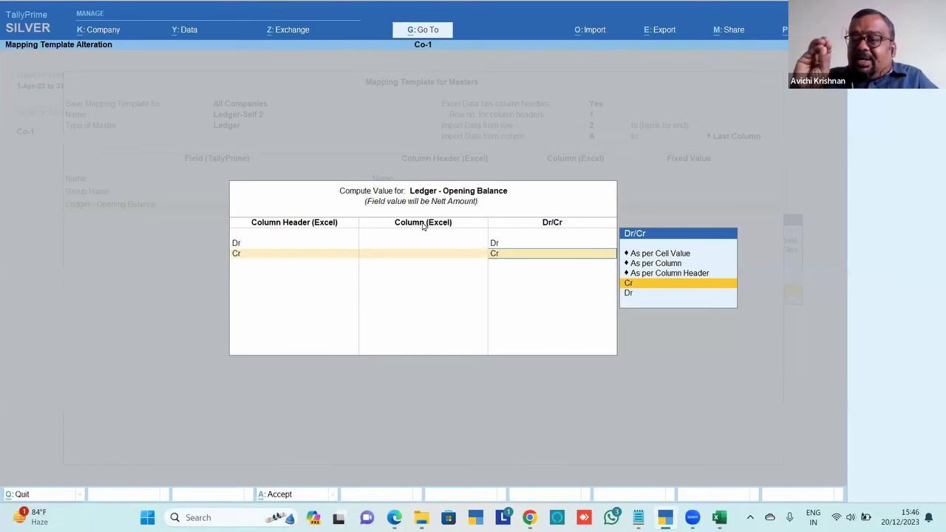
key("alt+Tab")
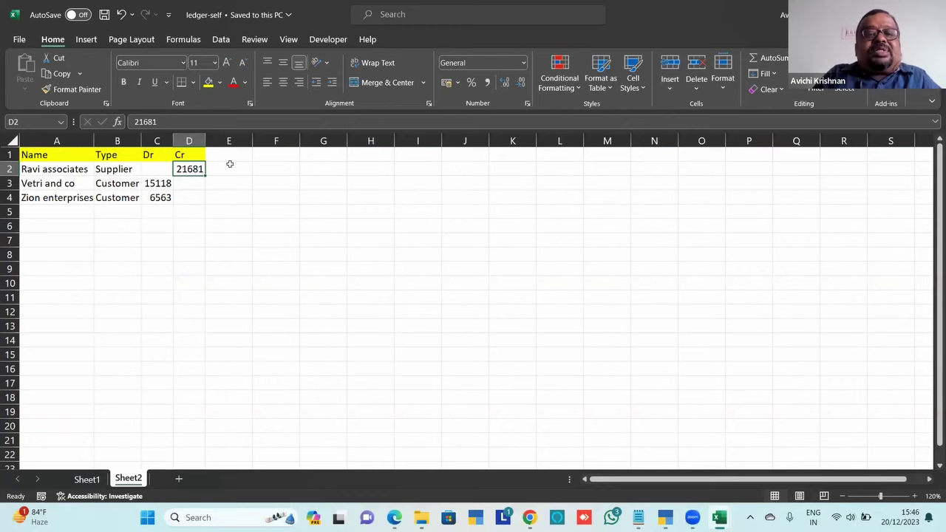
Recheck the Sheet2 amounts, Cr 21681 for Ravi associates and Dr 15118 below, then return to TallyPrime
left_click(150, 170)
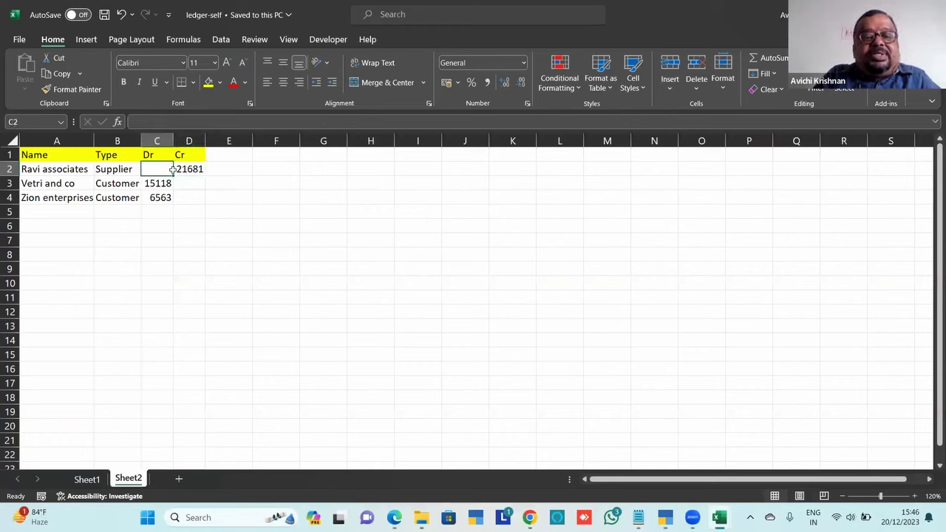
left_click(189, 169)
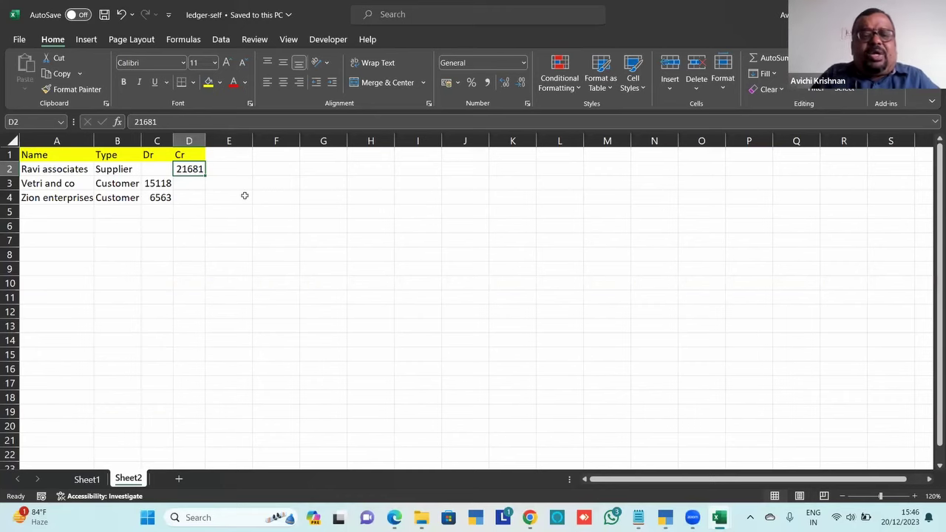
key("Down")
key("Left")
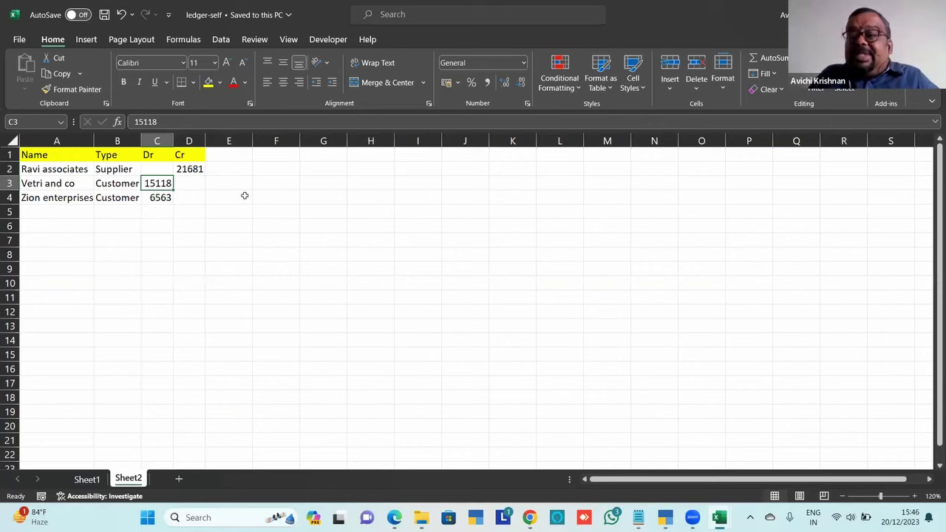
key("Right")
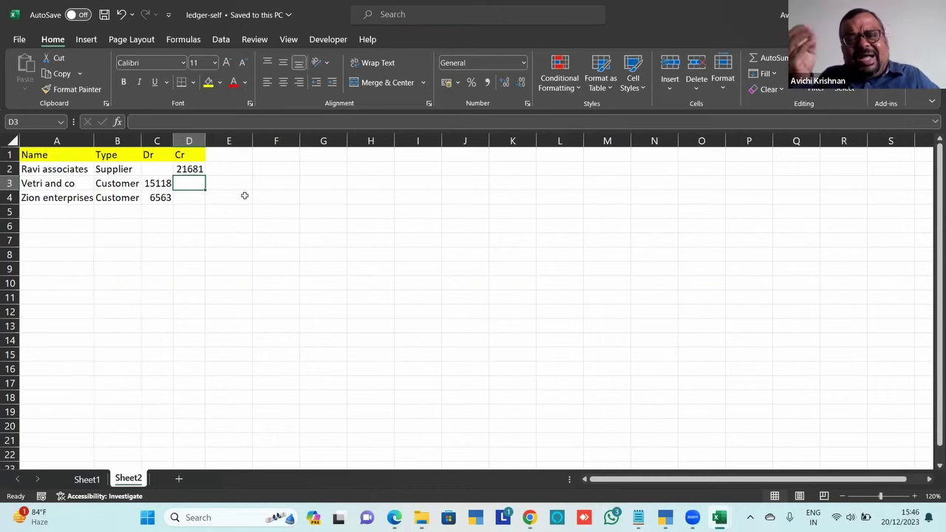
key("alt+Tab")
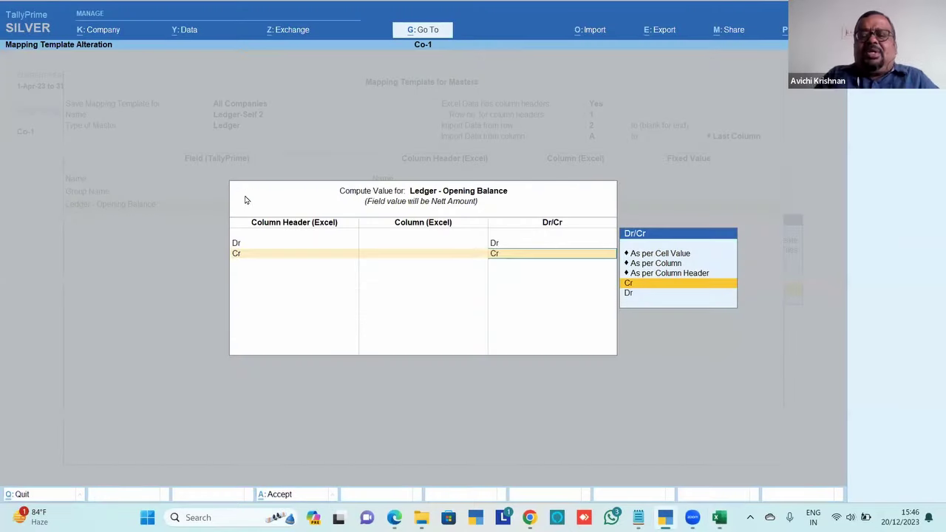
Mark the Cr column as credit, save the template and import the three ledgers, overwriting the backup
key("Return")
key("Return")
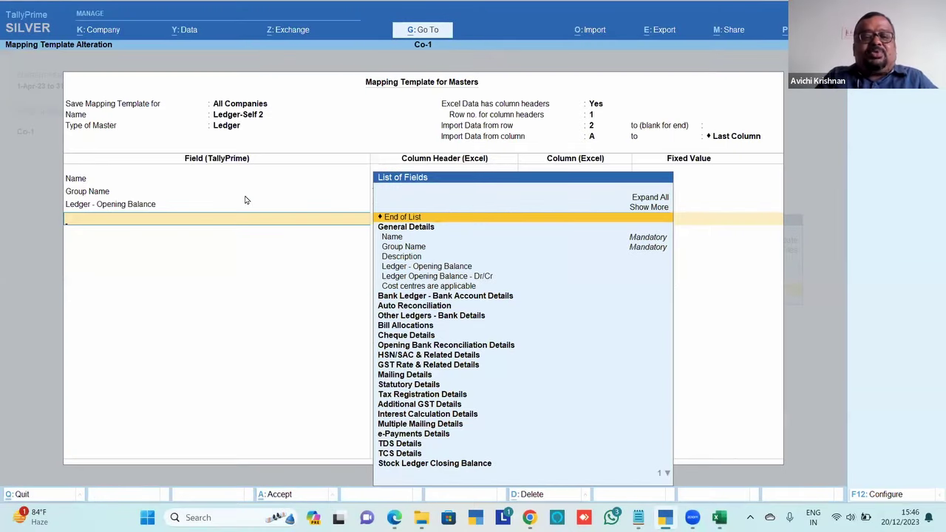
key("Return")
key("Return")
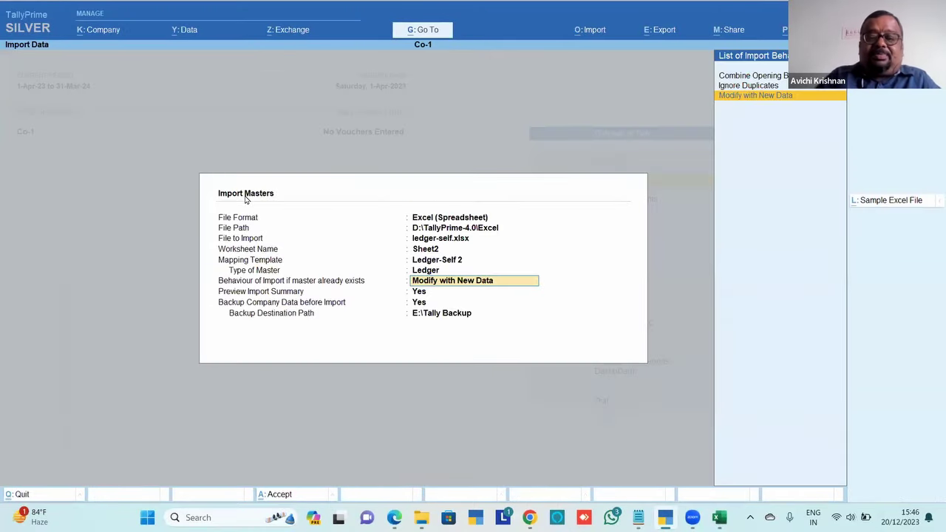
key("Return")
key("Return")
key("Return")
key("Return")
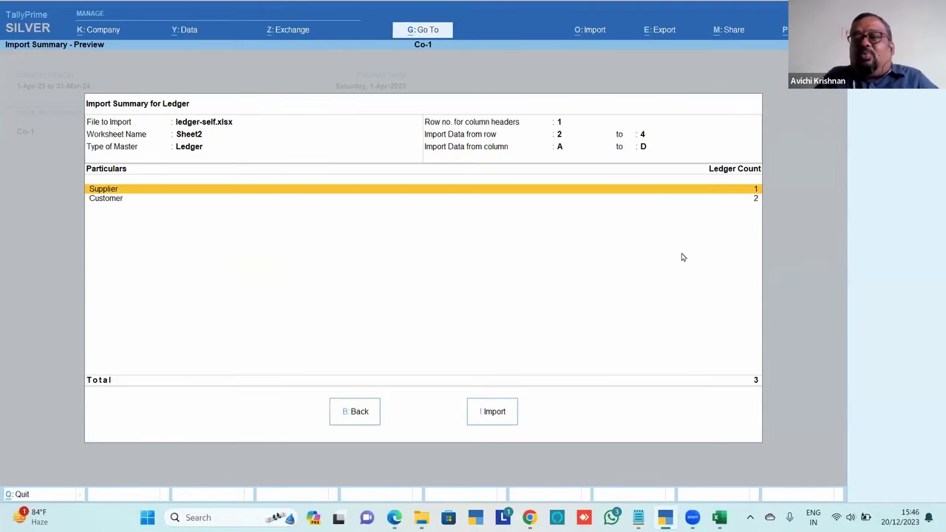
left_click(494, 412)
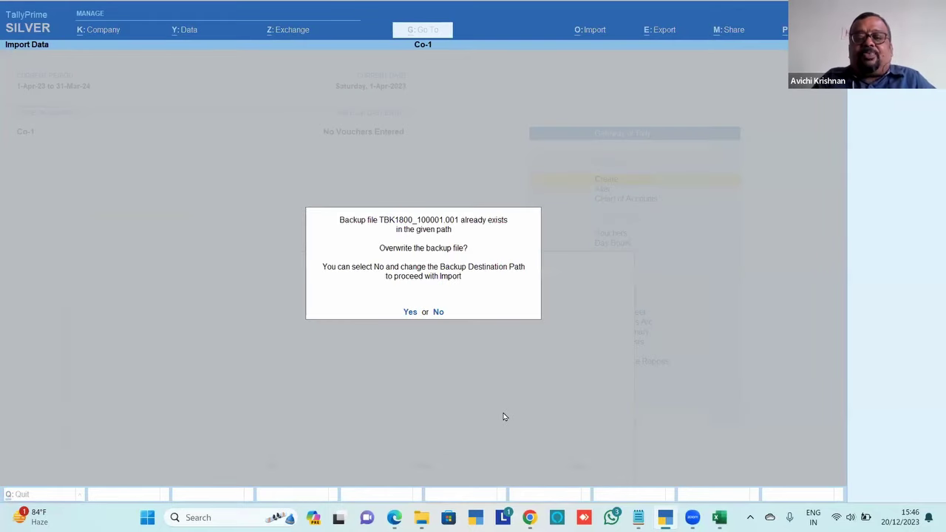
left_click(406, 313)
From the 'Referenced master is missing' exception, create the Customer group under Sundry Debtors
left_click(422, 306)
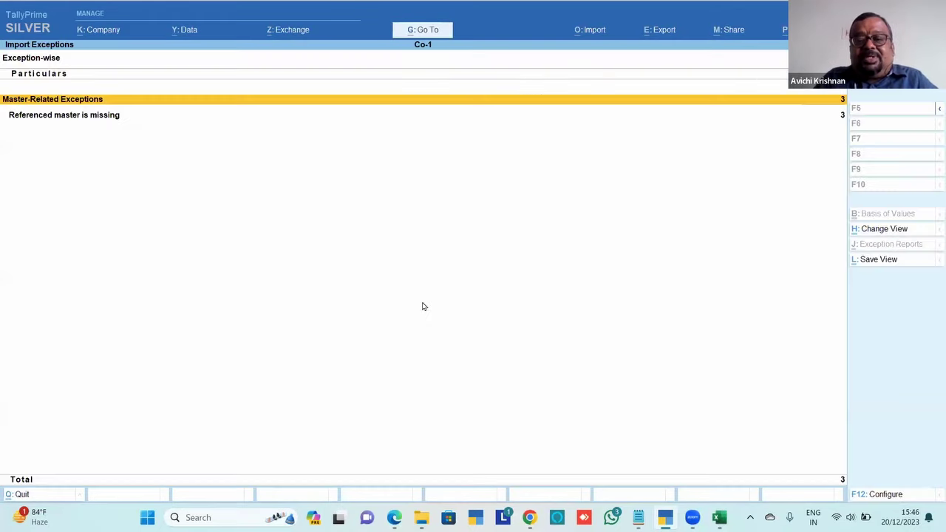
key("Down")
key("Return")
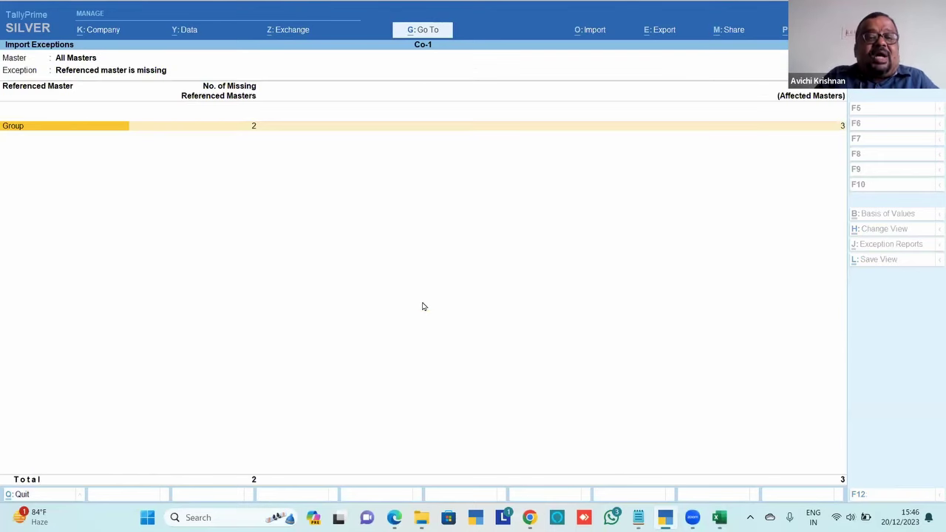
key("Return")
key("Return")
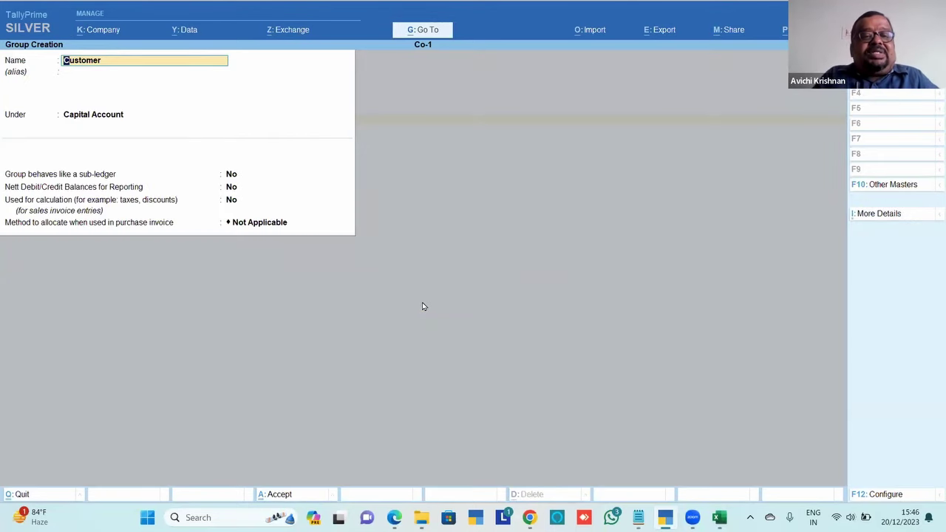
key("Return")
key("Return")
type("Sund")
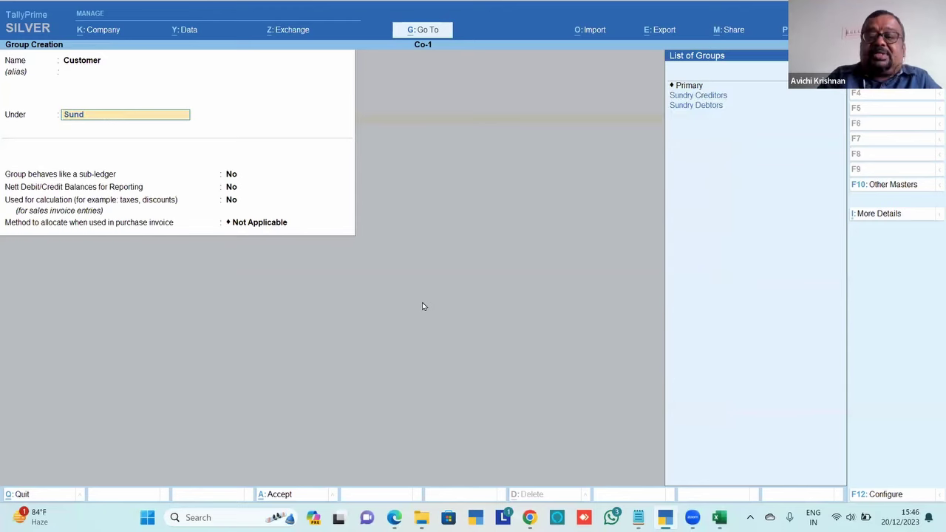
key("Return")
key("ctrl+a")
Create the missing Supplier group under Sundry Creditors and close the import completion notice
key("Return")
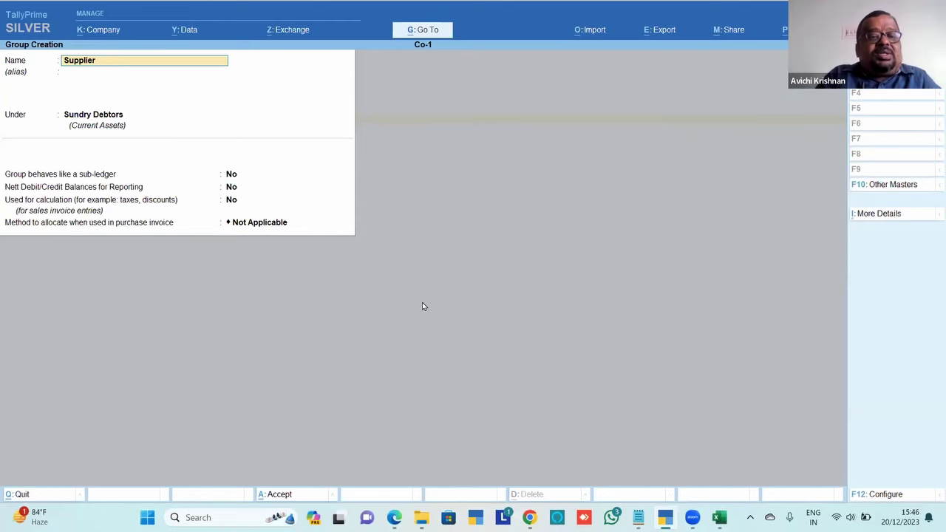
key("Return")
key("Return")
type("Sund")
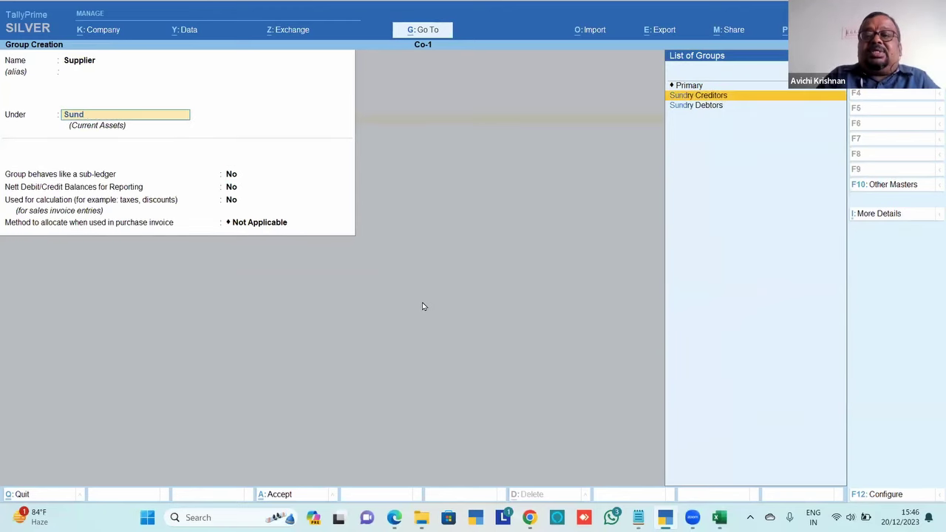
key("Return")
key("ctrl+a")
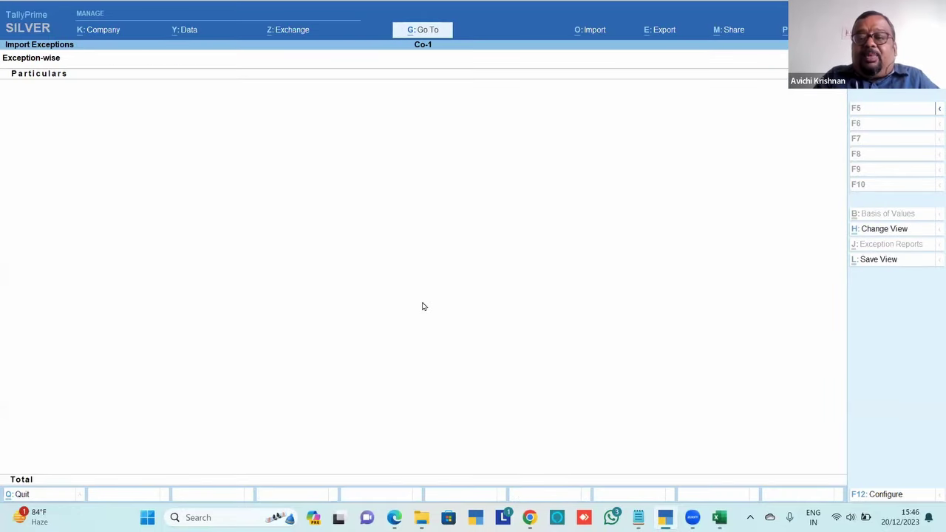
key("Escape")
key("Down")
key("Down")
key("Down")
key("Down")
key("Down")
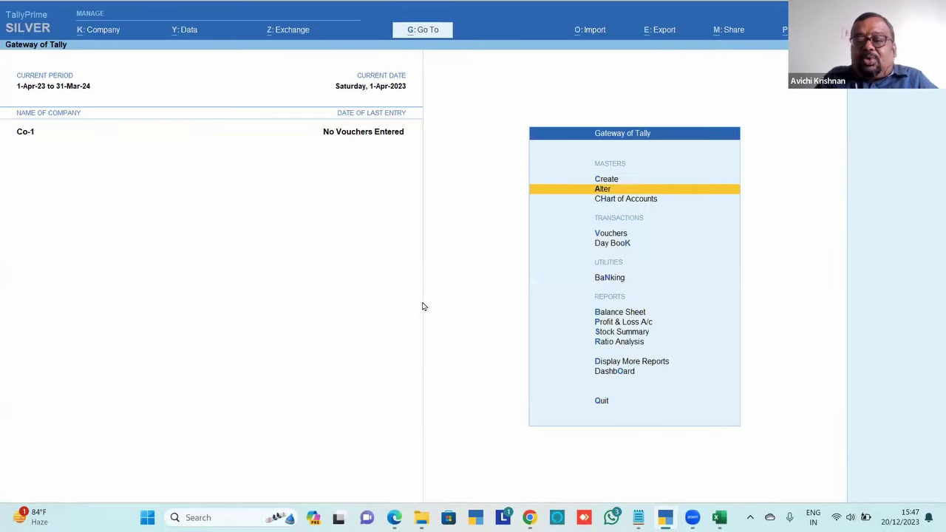
key("Down")
key("Return")
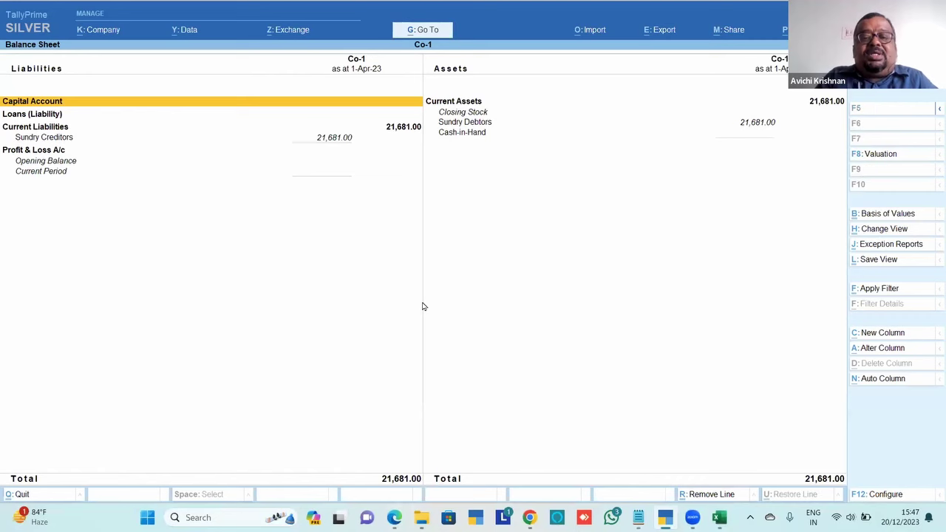
key("Right")
key("Down")
key("Left")
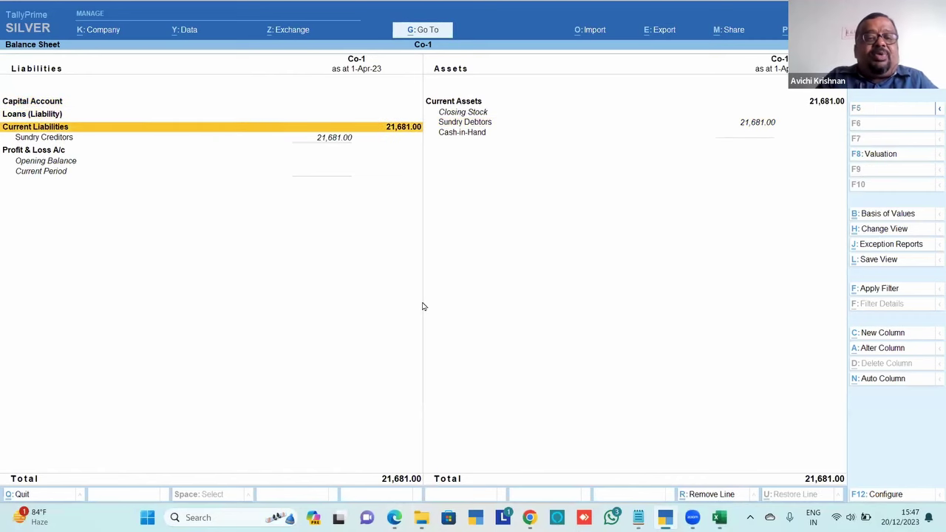
key("Down")
key("Return")
key("shift+Return")
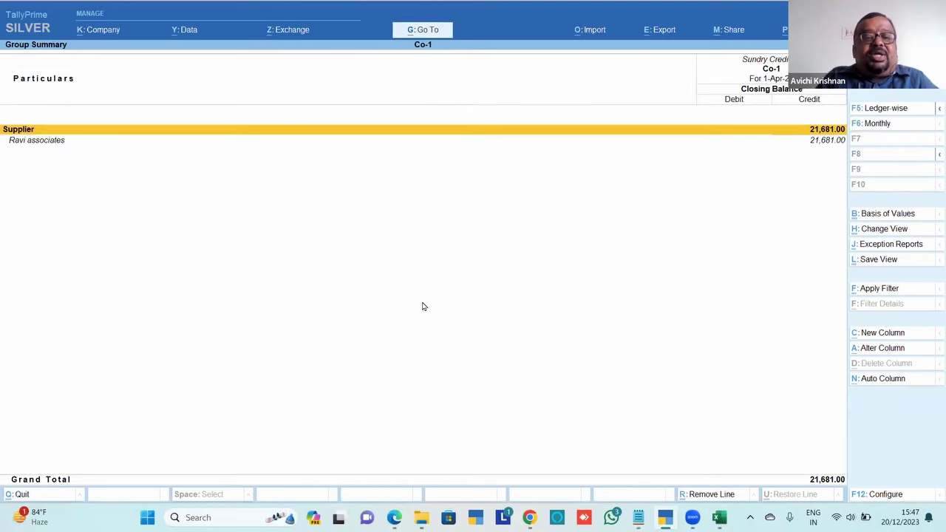
key("Down")
key("Escape")
key("Right")
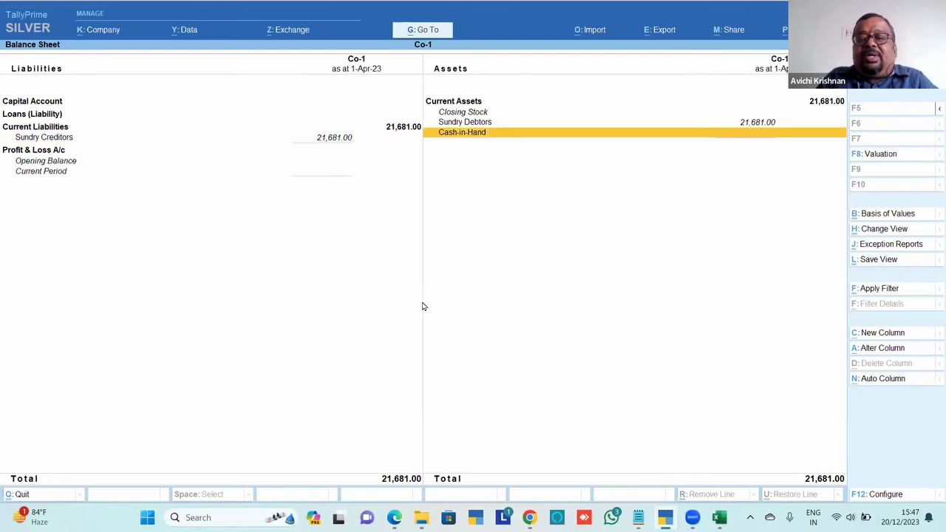
key("Up")
key("Return")
key("shift+Return")
key("Down")
key("Down")
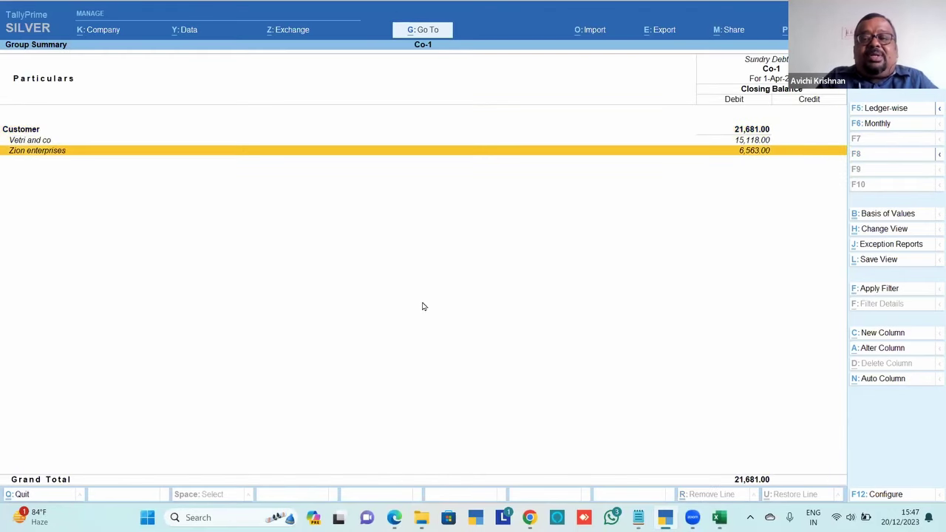
key("Up")
key("Up")
key("Down")
key("Up")
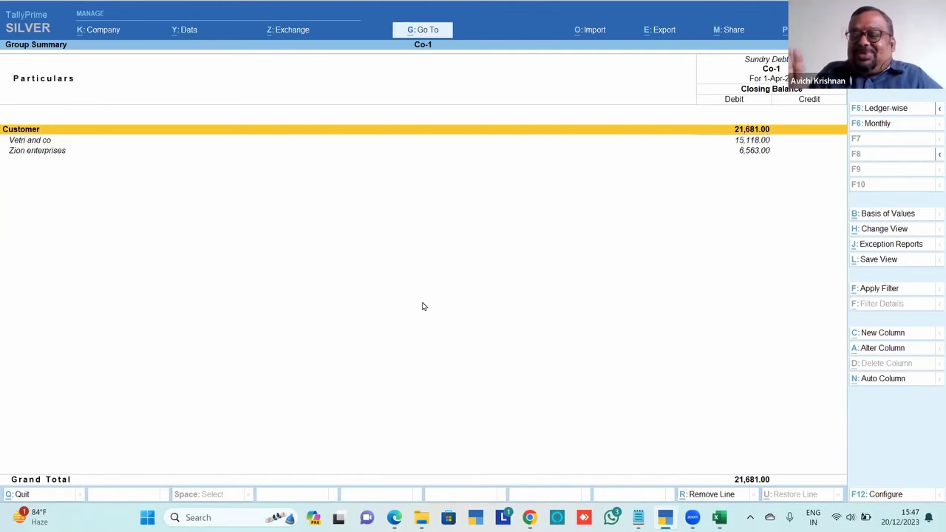
key("Escape")
Return to Co-1's Gateway of Tally and bring up the list of open windows
key("Escape")
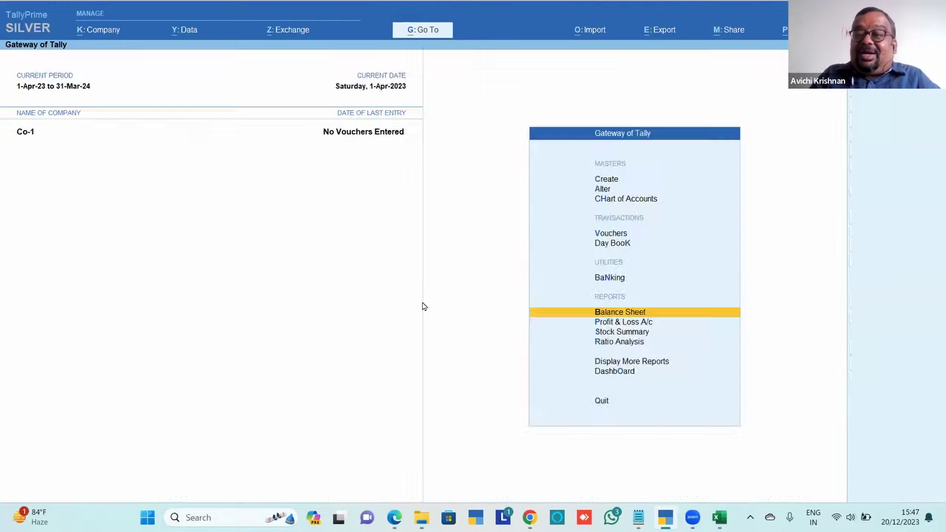
key("Escape")
key("Escape")
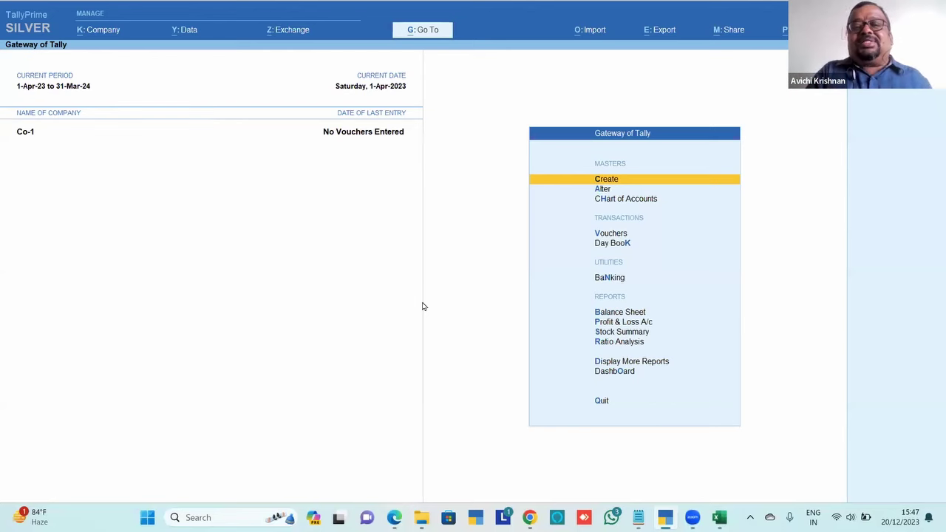
key("Return")
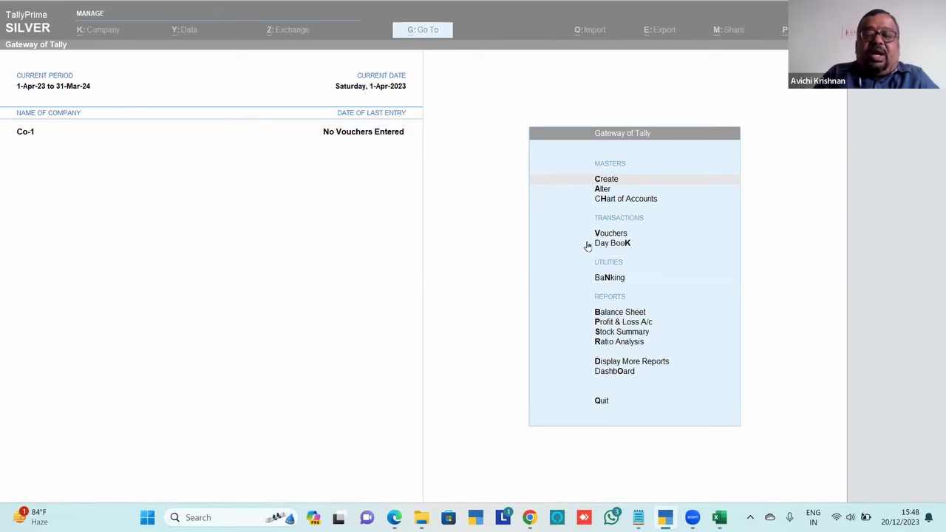
key("alt+Tab")
key("Tab")
key("Tab")
key("Tab")
key("Tab")
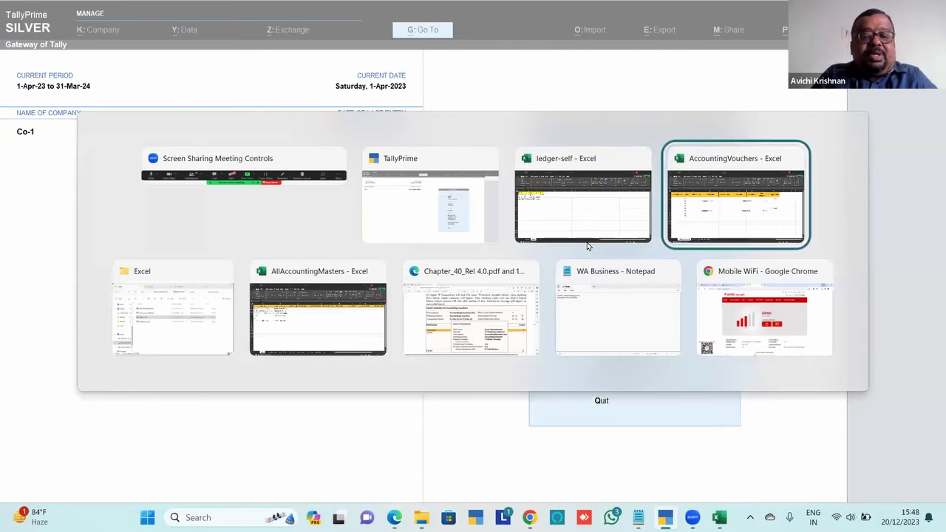
Read page 17 of the Chapter_40 PDF on importing transactions, then reopen TallyPrime's import options
key("Tab")
key("Tab")
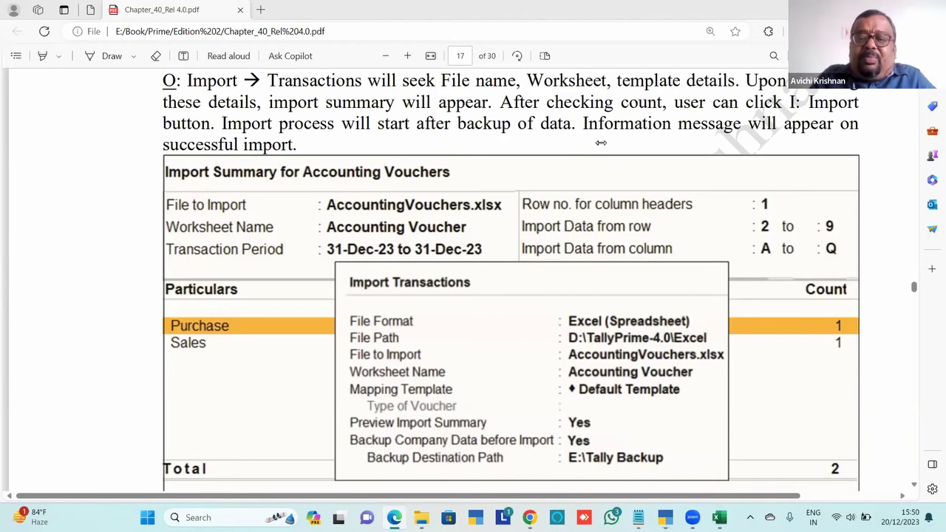
key("alt+Tab")
left_click(590, 216)
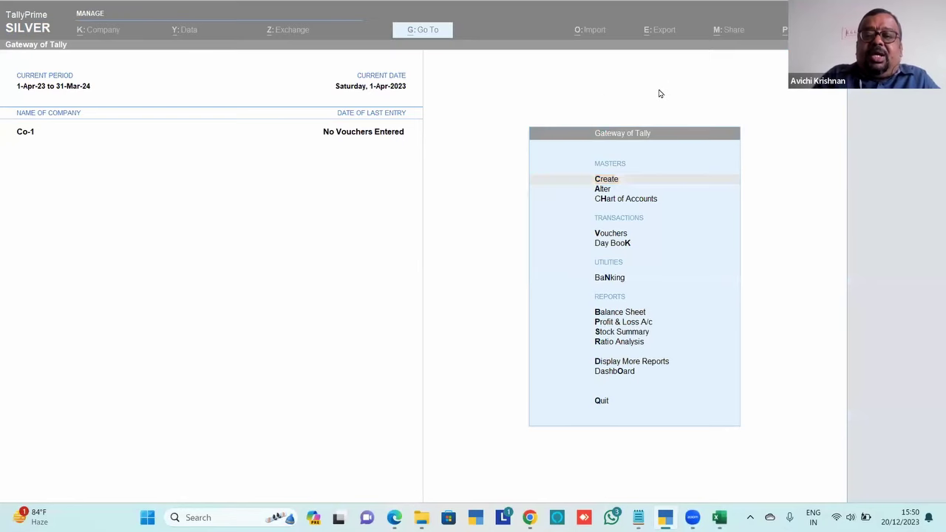
left_click(609, 108)
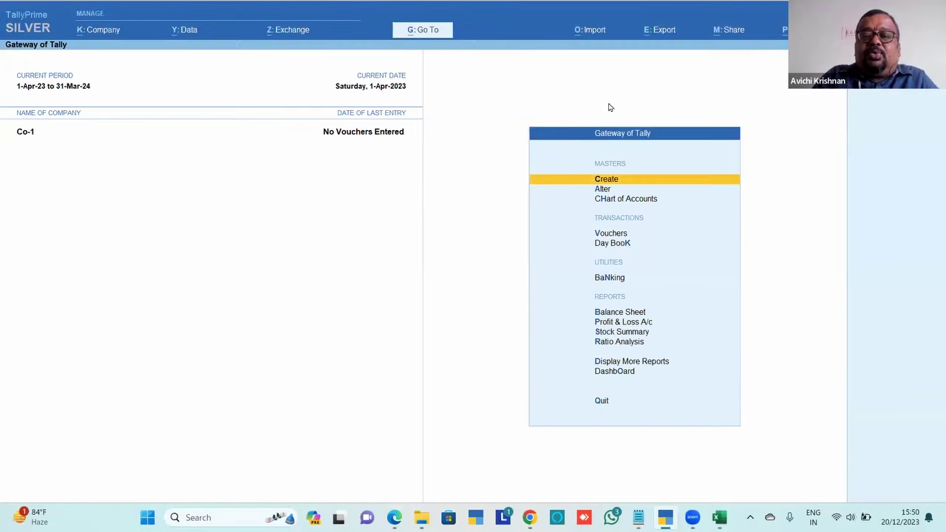
key("alt+o")
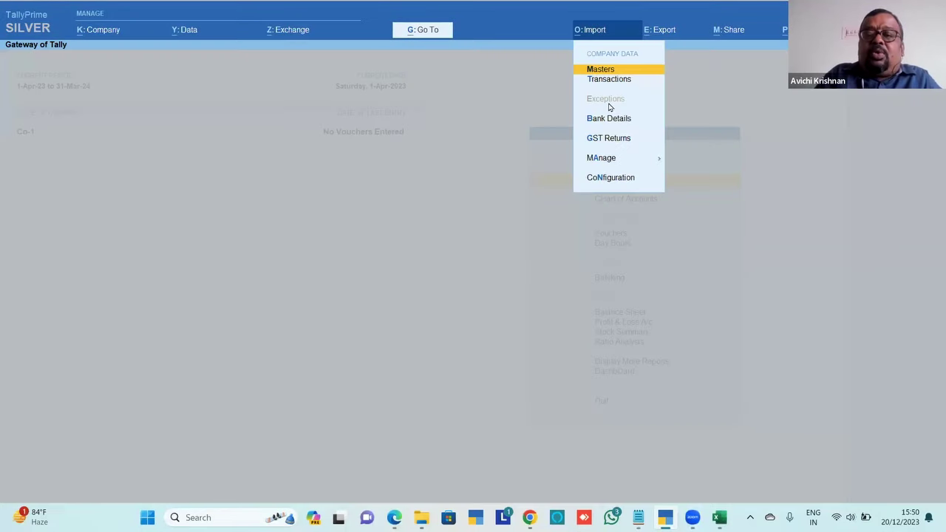
Import transactions from AccountingVouchers.xlsx's Accounting Voucher sheet and open the Trans-Self template for alteration
key("Down")
key("Down")
key("Up")
key("Up")
key("Down")
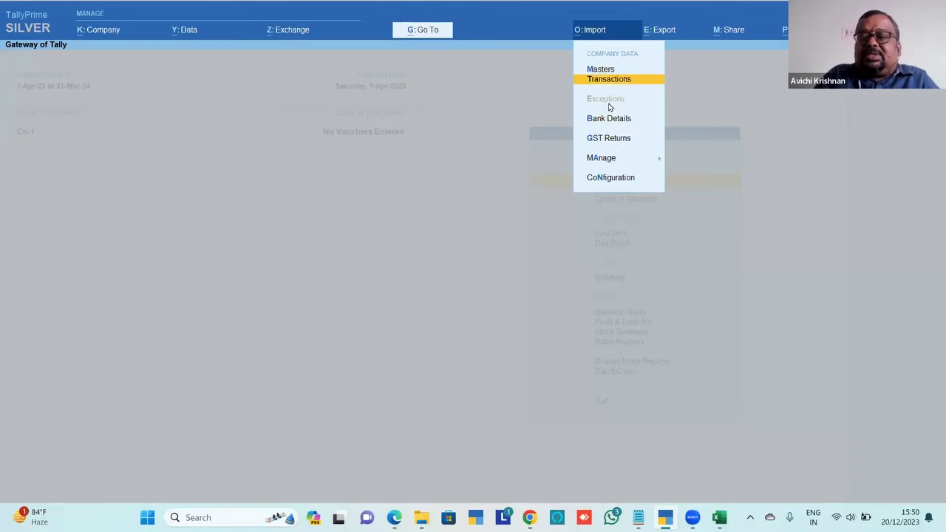
key("Return")
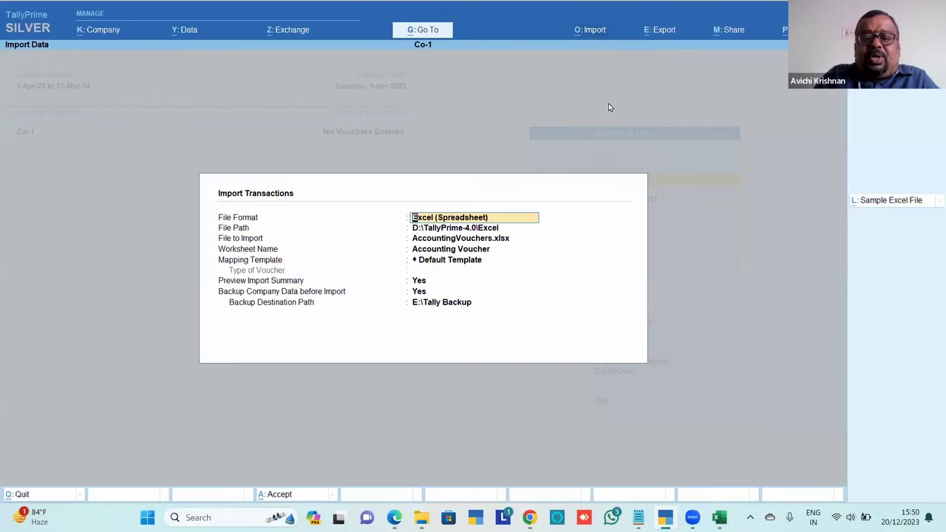
key("Return")
key("Return")
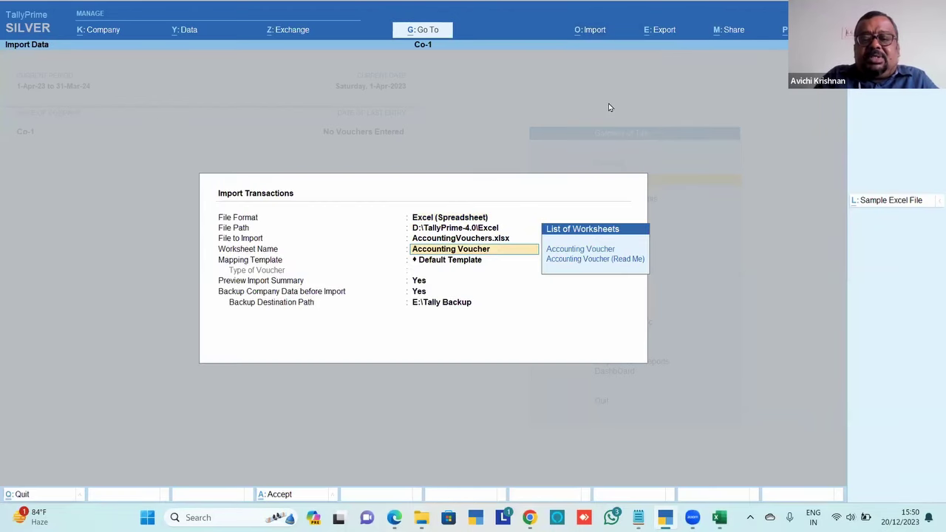
key("Return")
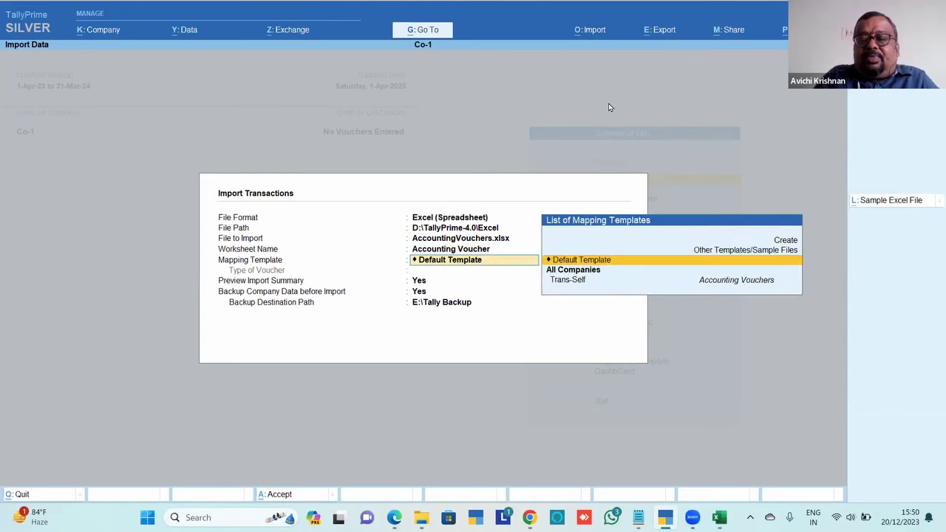
key("Down")
key("Down")
key("Return")
key("BackSpace")
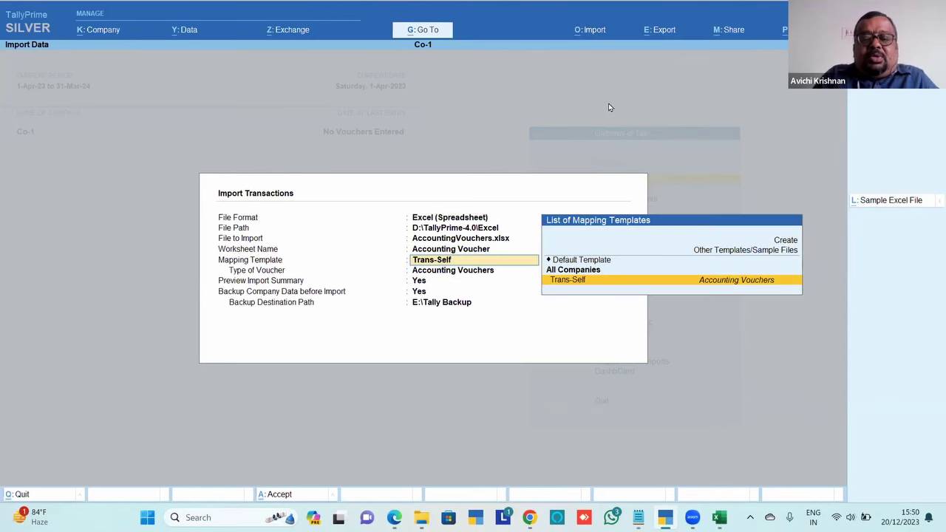
key("ctrl+Return")
key("Return")
key("Return")
key("Return")
key("Return")
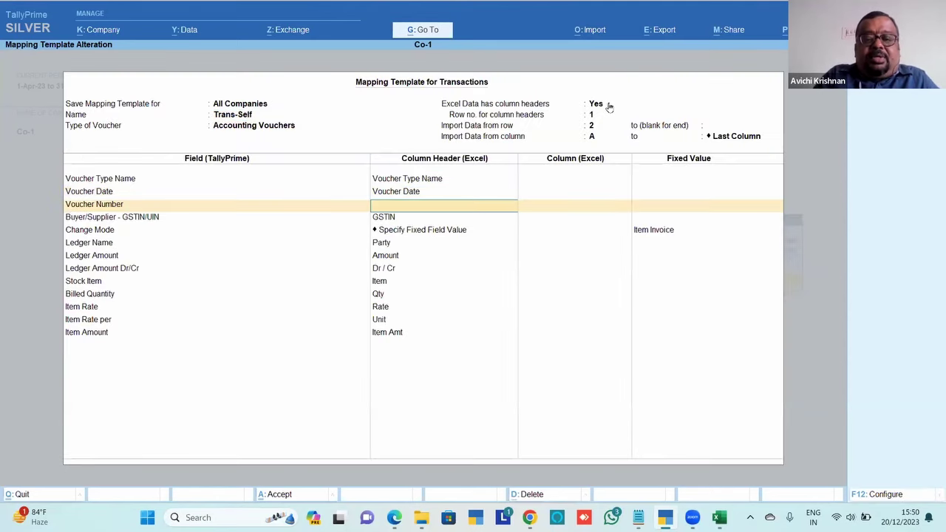
Browse the Trans-Self column headers and Voucher Number fields, then quit the alteration without changes
key("Down")
key("Up")
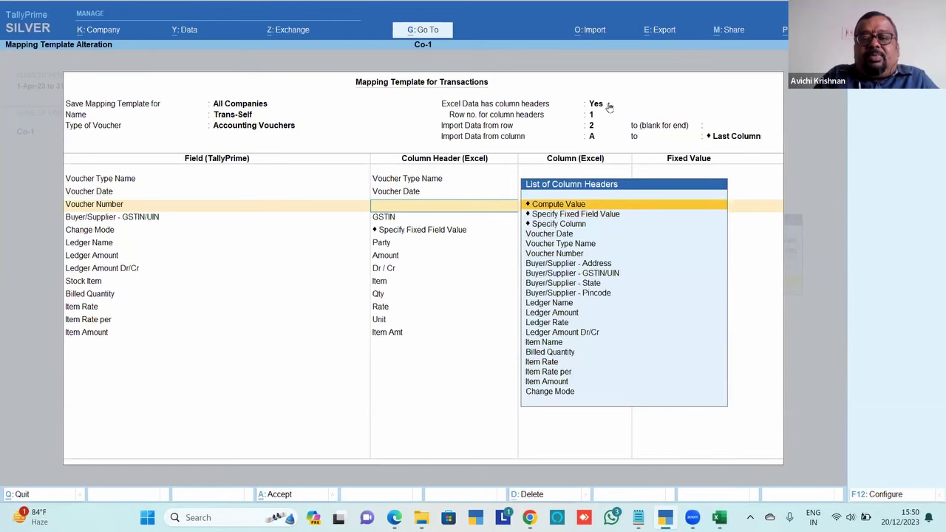
key("Down")
key("Down")
key("Down")
key("Down")
key("Down")
key("Down")
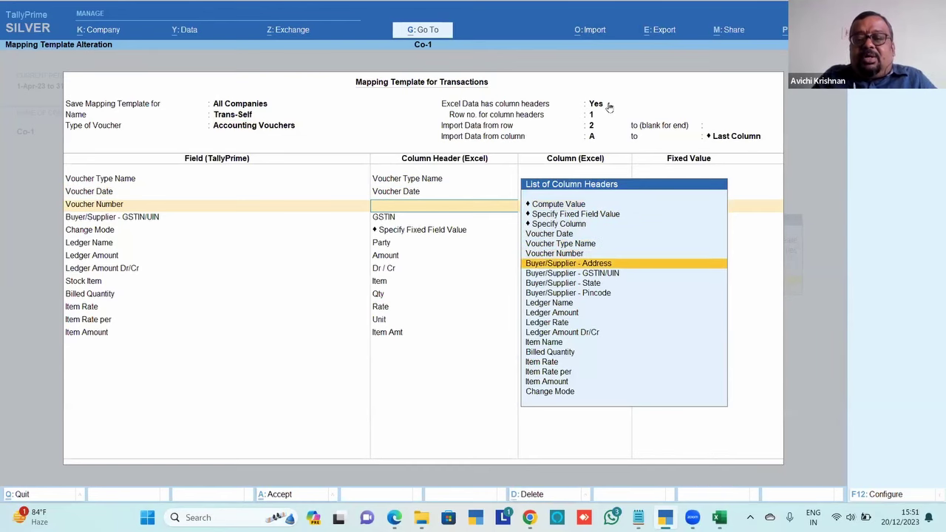
key("BackSpace")
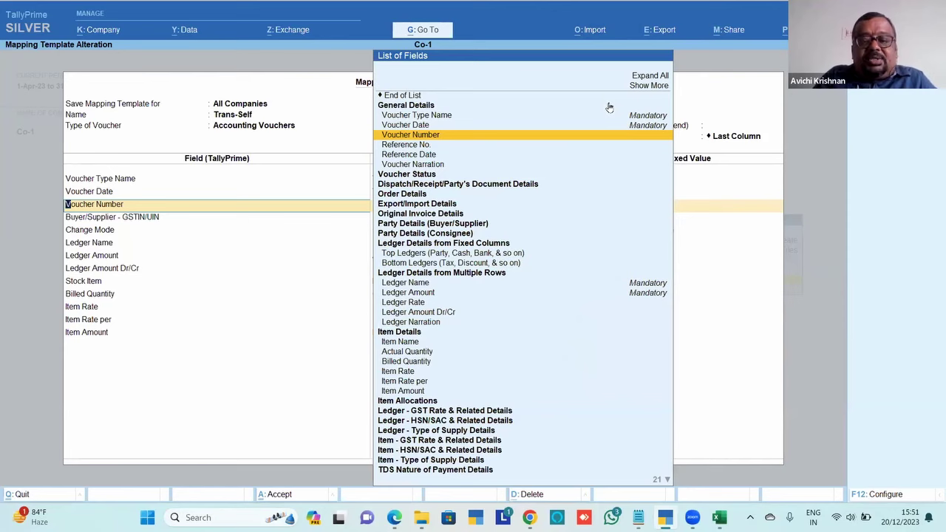
key("Down")
key("Down")
key("Down")
key("Down")
key("Down")
key("Down")
key("Down")
key("Down")
key("Down")
key("Down")
key("Down")
key("Down")
key("Down")
key("Down")
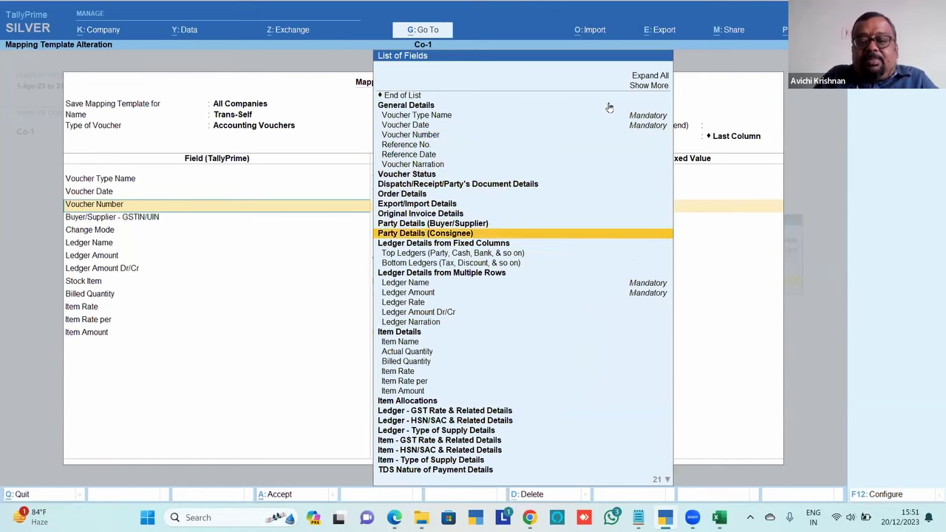
key("Up")
key("Up")
key("Down")
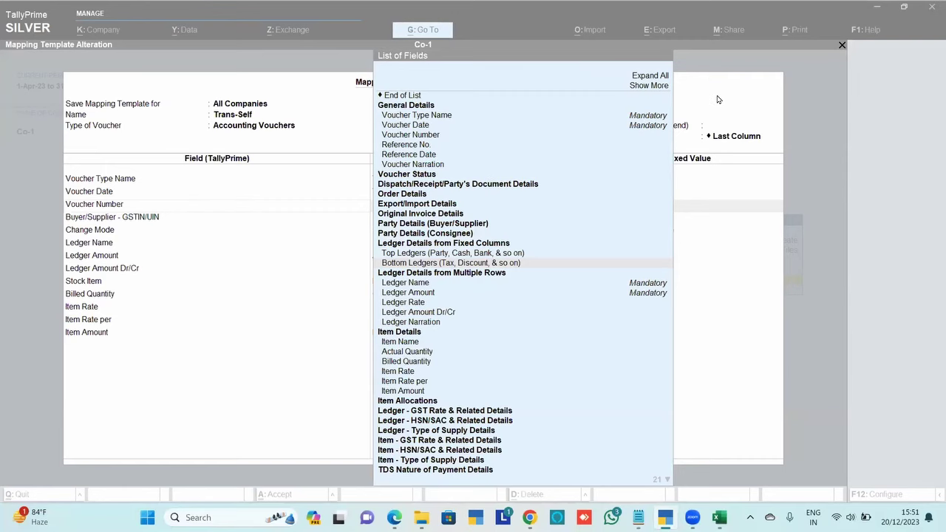
left_click(716, 70)
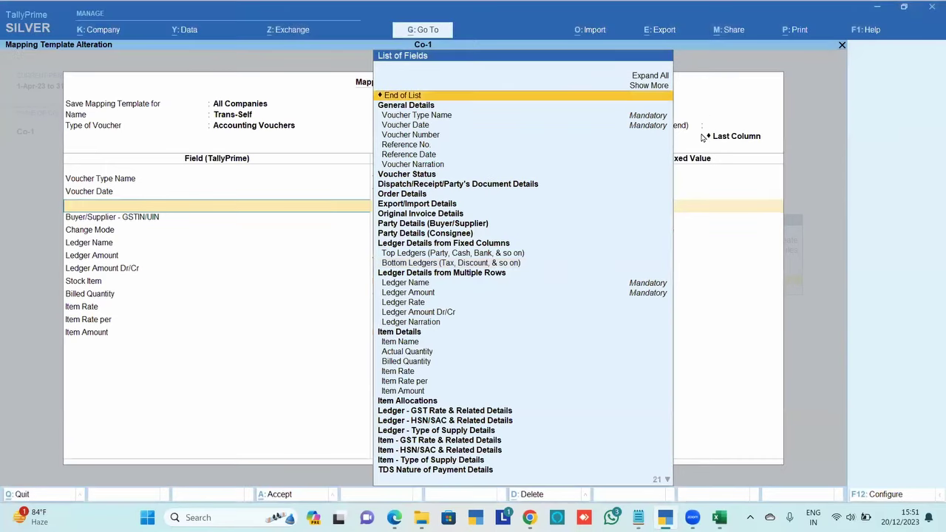
key("Escape")
key("Escape")
key("y")
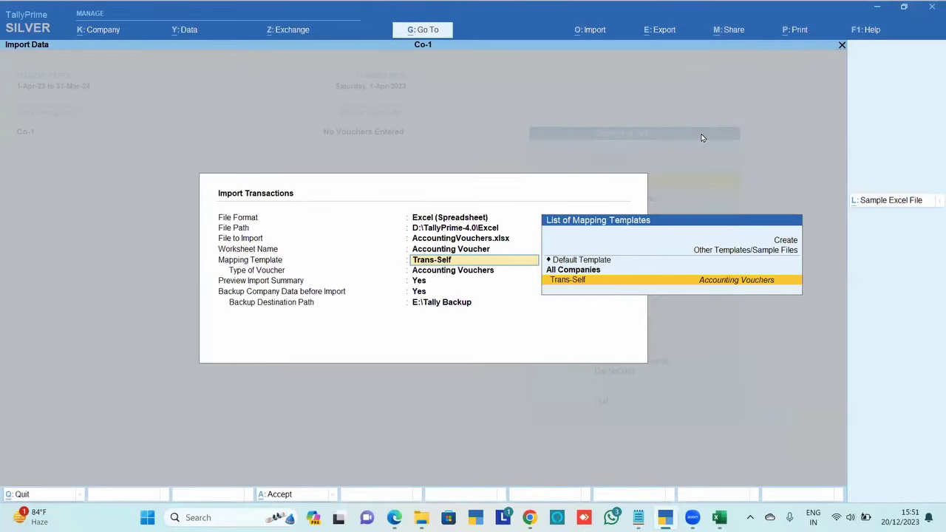
Import AccountingVouchers.xlsx with Trans-Self and dismiss the unset-required-fields error
key("Return")
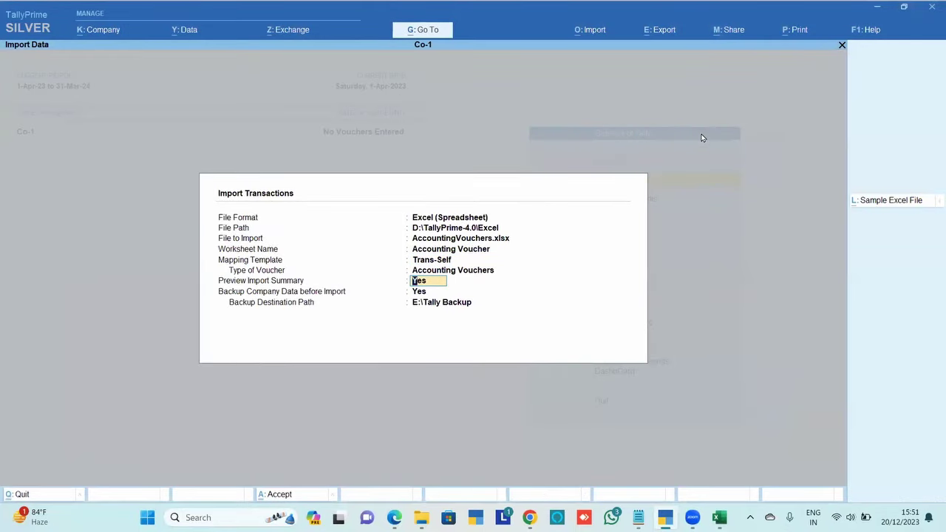
key("Return")
key("Return")
key("Return")
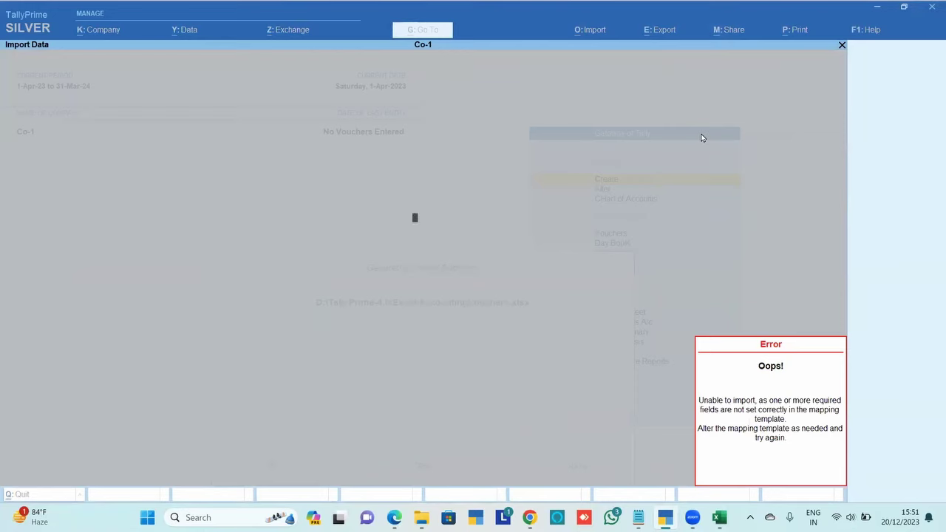
key("Escape")
key("Escape")
key("Escape")
key("Escape")
key("Escape")
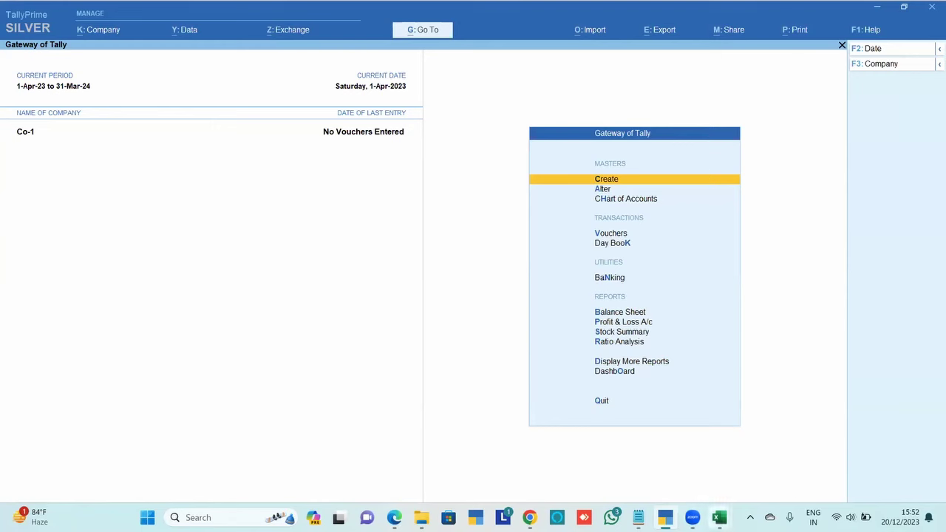
Open the Transaction-self workbook from the D:\TallyPrime-4.0\Excel folder in Excel
left_click(718, 517)
left_click(819, 462)
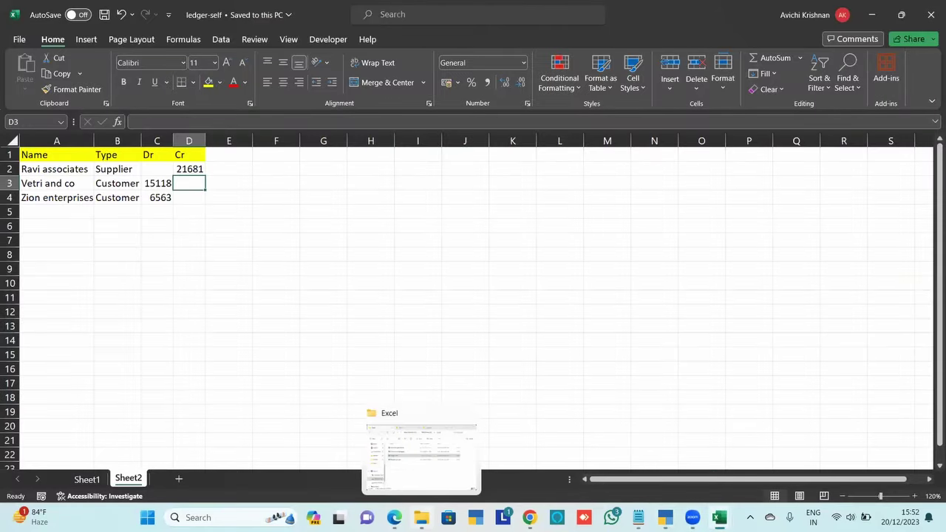
left_click(421, 454)
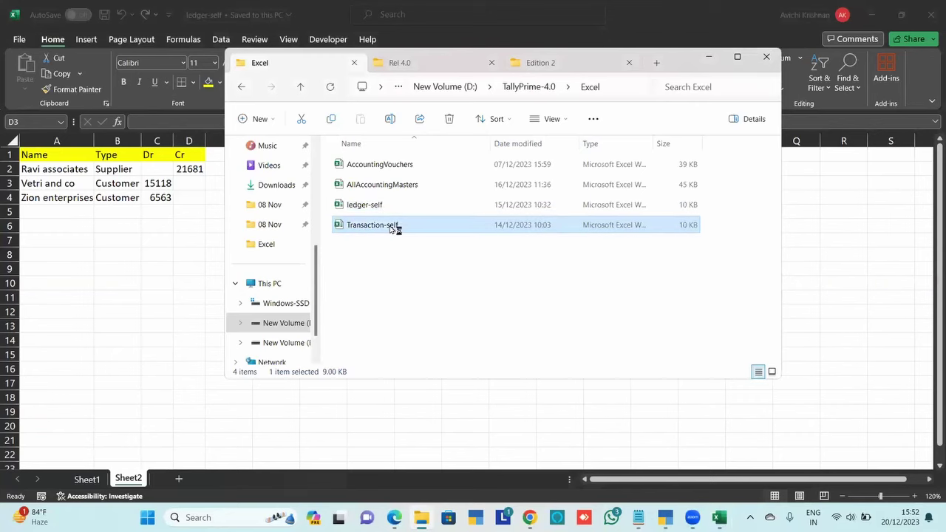
key("alt+Tab")
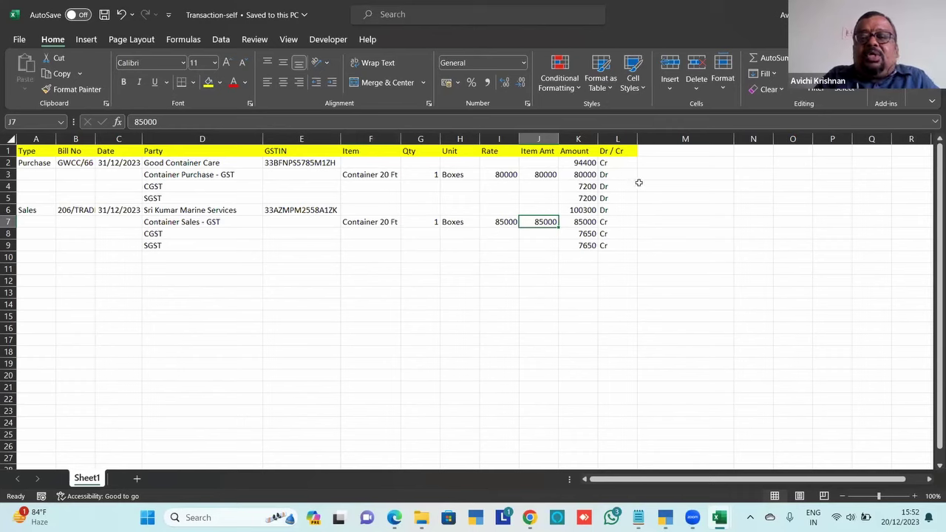
Review Transaction-self's header row and the Party column entries
left_click(663, 150)
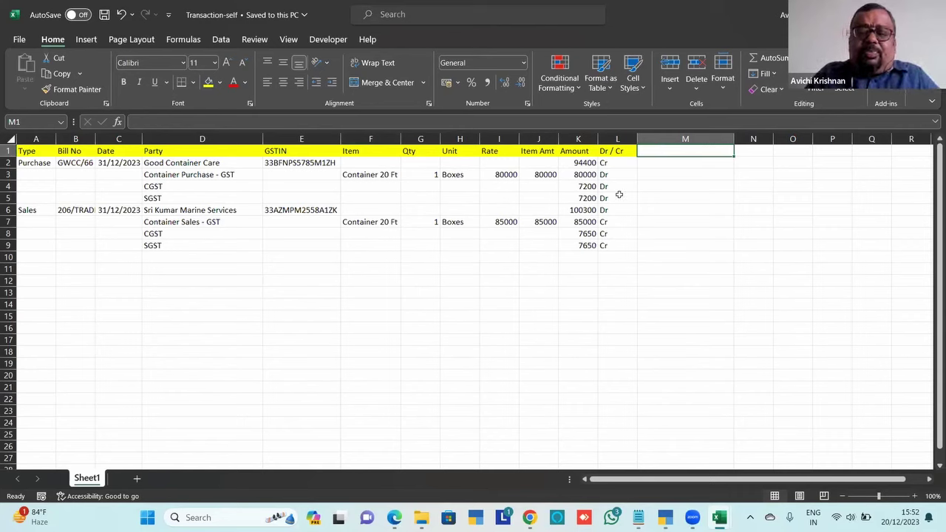
key("Left")
key("Left")
key("Left")
key("Left")
key("Left")
key("Left")
key("Left")
key("Left")
key("Left")
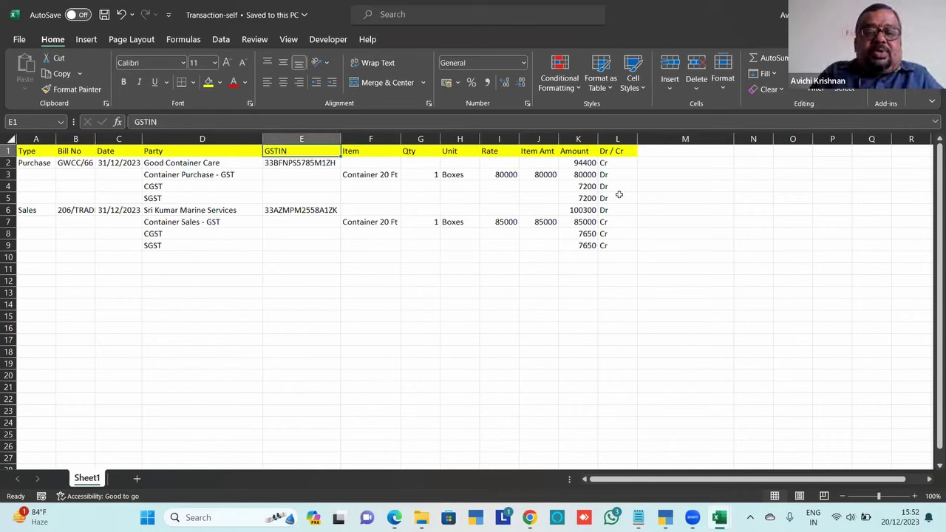
key("Down")
key("Down")
key("Up")
key("Up")
key("Down")
key("Down")
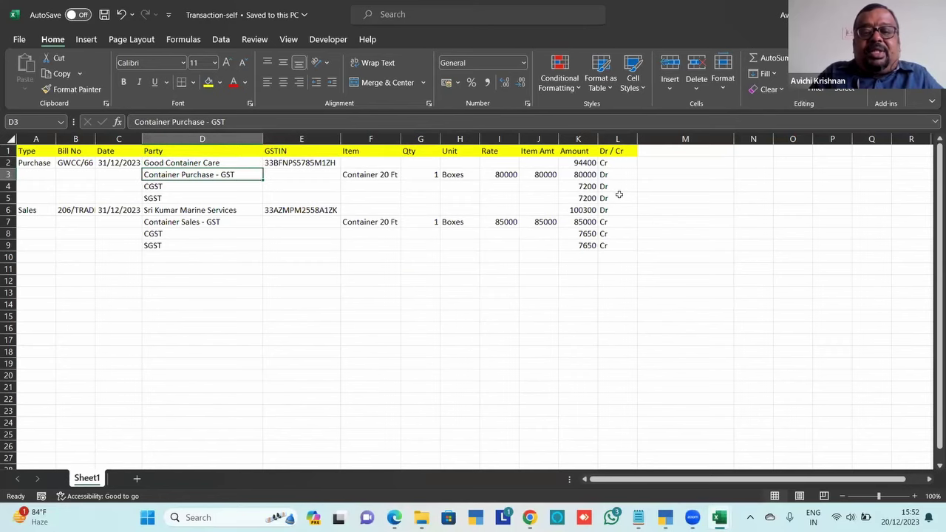
key("Up")
key("Up")
key("Down")
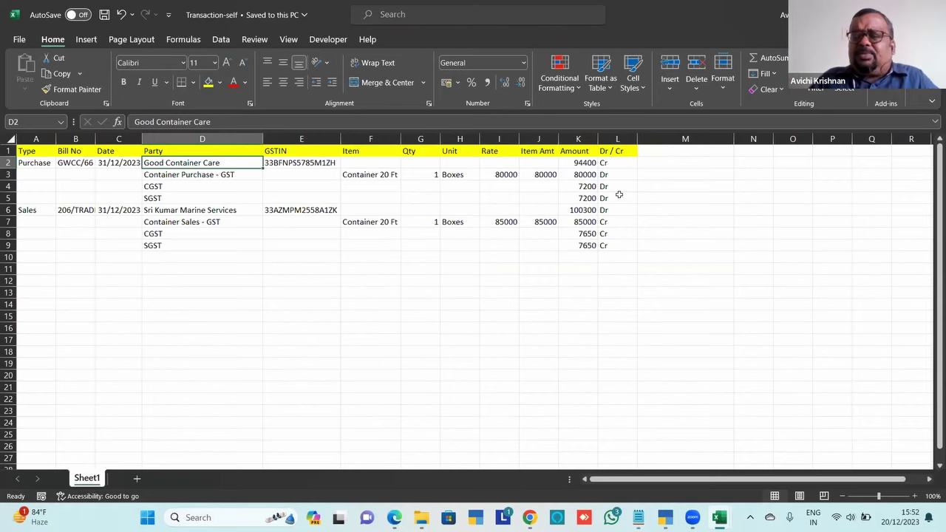
Cycle past the ledger-self workbook and bring WhatsApp's chat list to the front
key("alt+Tab")
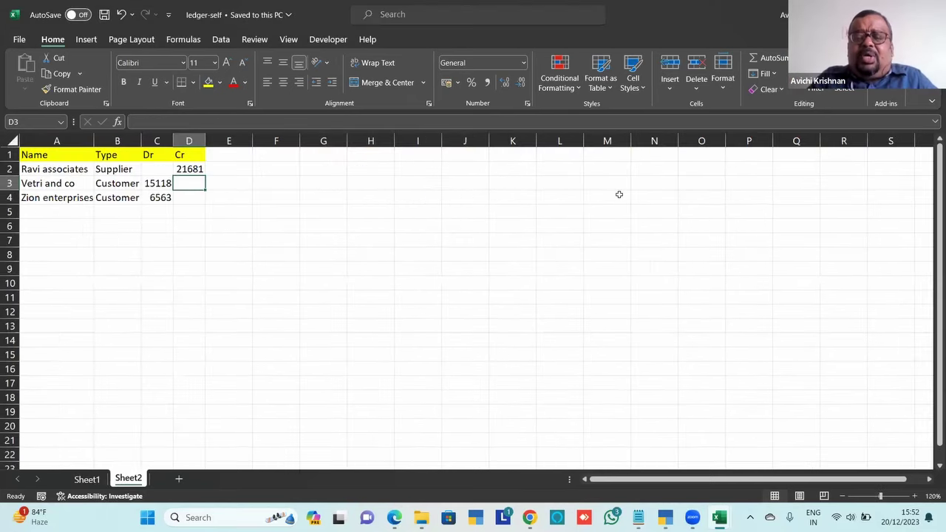
key("alt+Tab")
key("Tab")
key("Tab")
key("Tab")
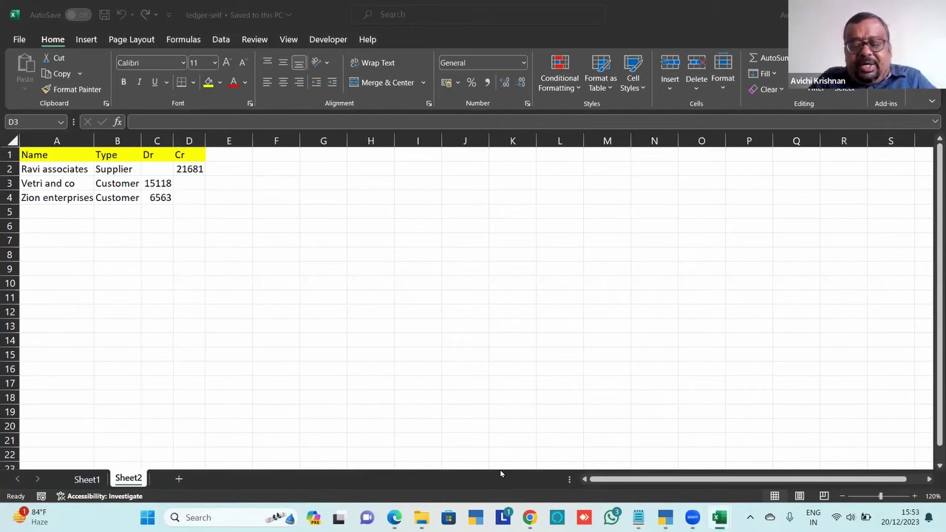
left_click(611, 517)
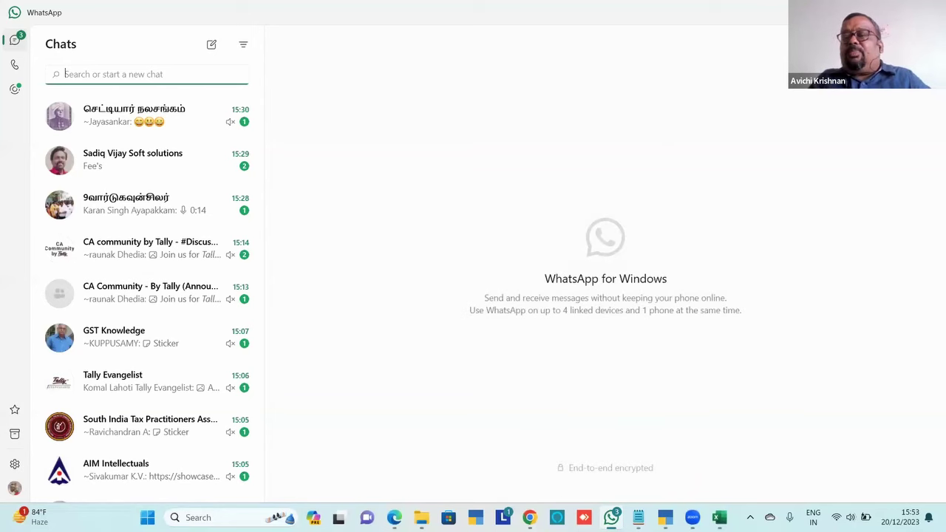
Switch back to the ledger-self Sheet2 in Excel showing Dr 15118, 6563 and Cr 21681
key("alt+Tab")
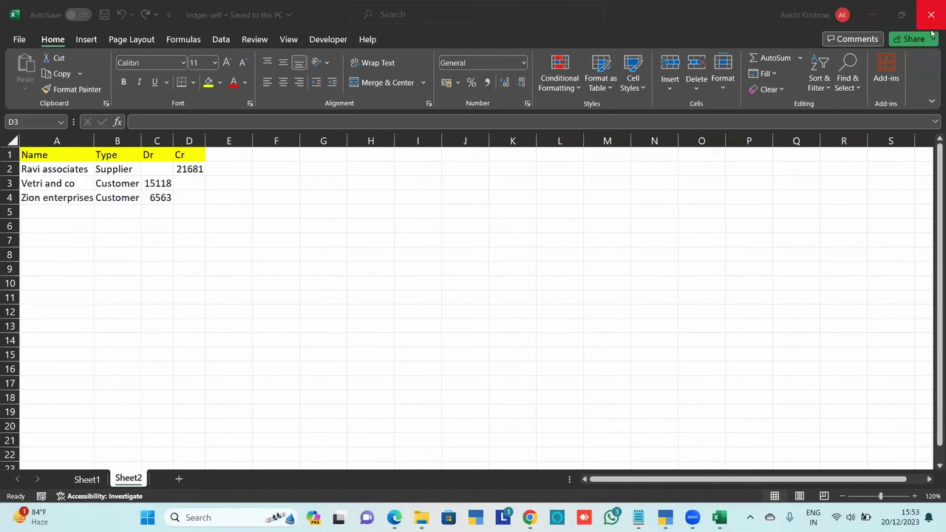
Close the ledger-self, AccountingVouchers and AllAccountingMasters workbooks and exit Excel
left_click(930, 28)
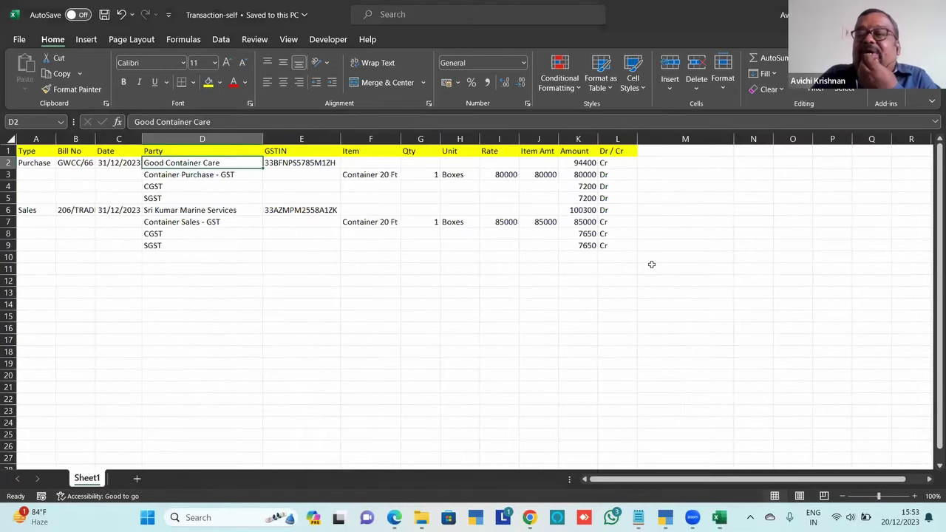
key("ctrl+w")
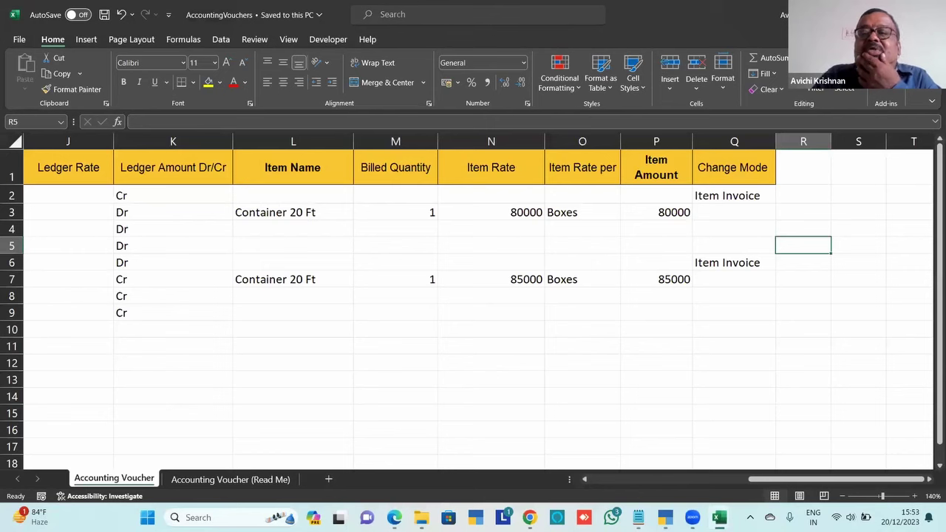
key("ctrl+w")
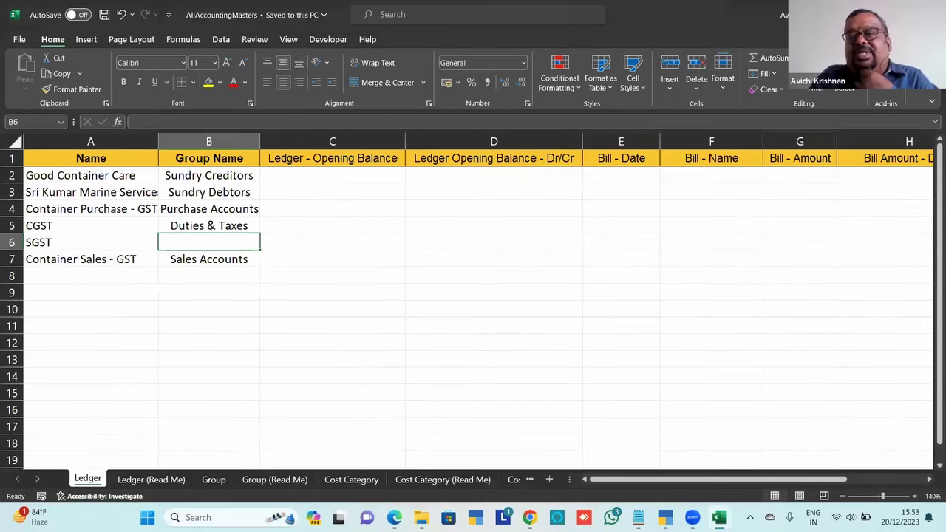
key("alt+F4")
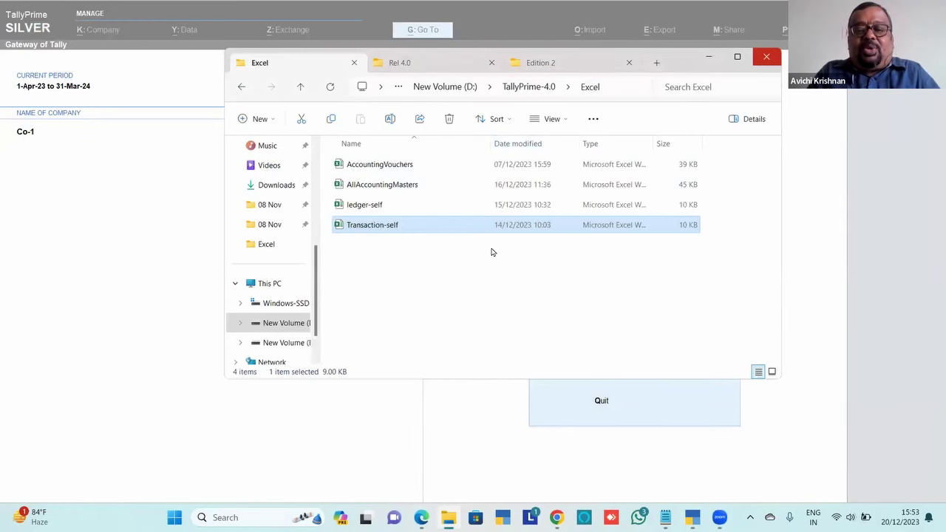
In the Chapter_40 PDF, go to page 1 and scroll to section 40.1 WhatsApp for Business
left_click(421, 517)
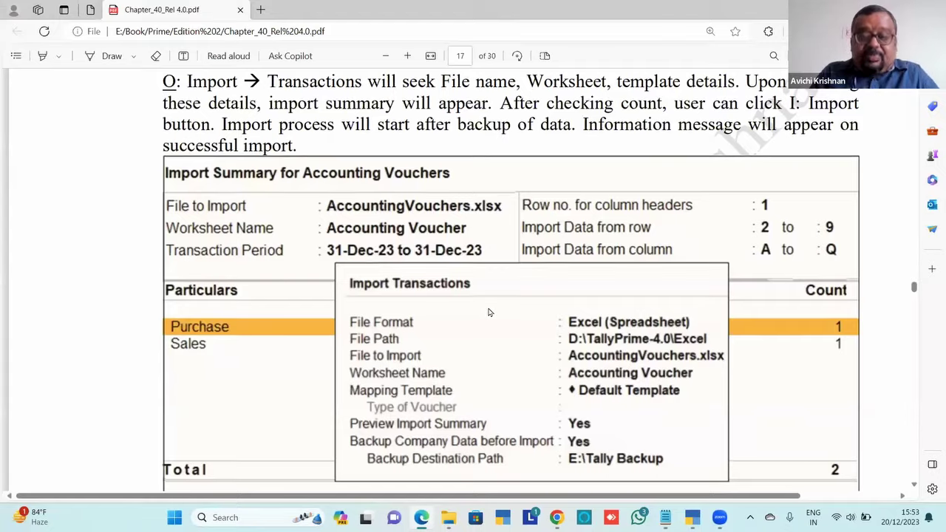
key("Home")
scroll(488, 313, "down", 4)
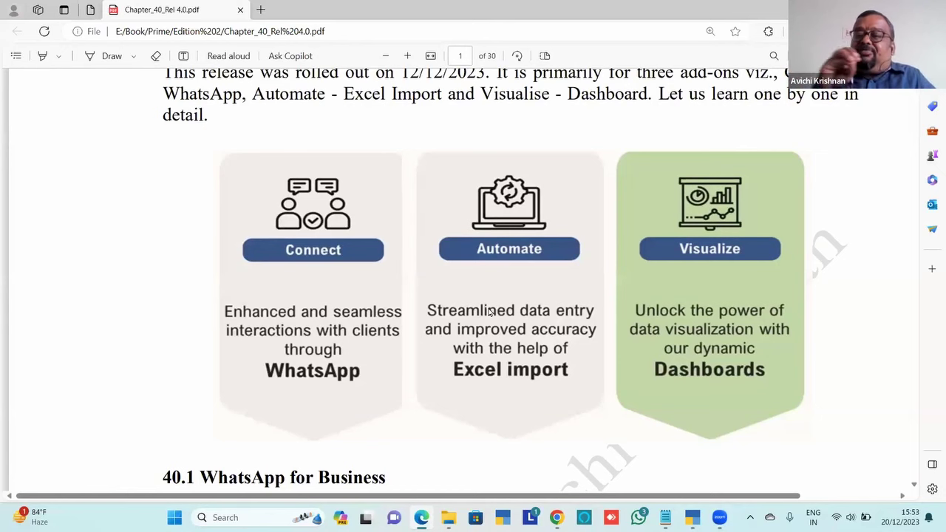
scroll(488, 312, "down", 10)
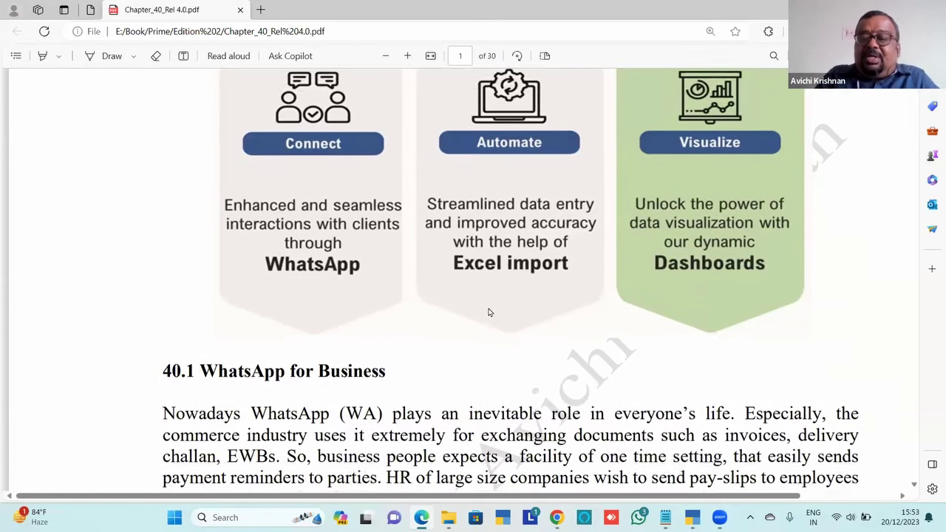
scroll(488, 312, "down", 3)
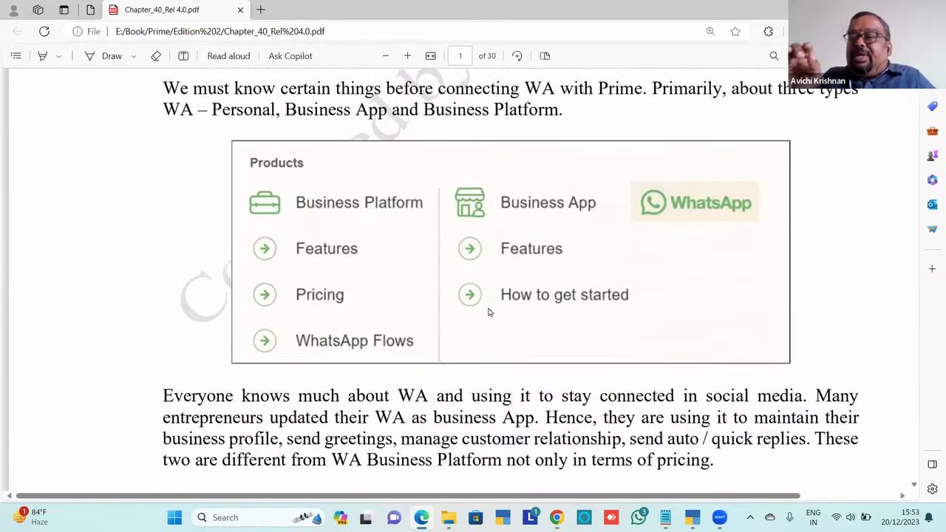
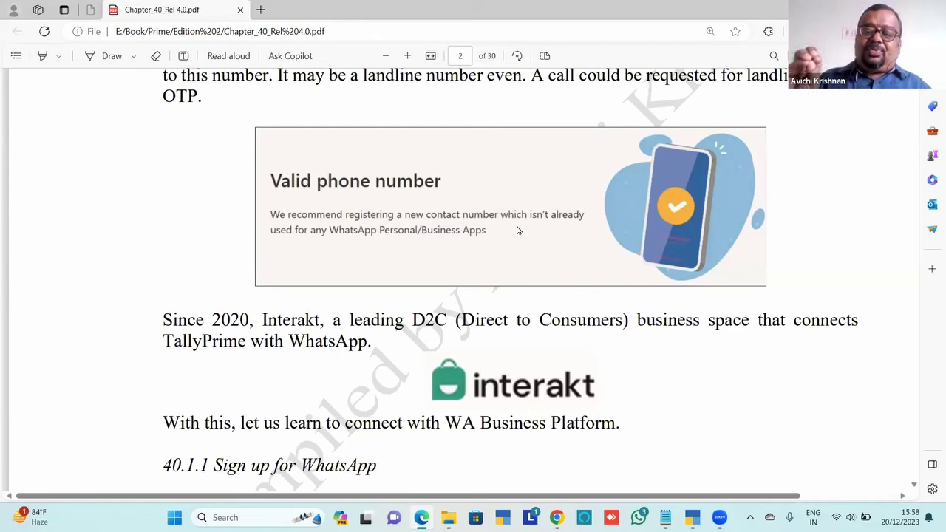
Bring the PDF to section 40.1.1 Sign up for WhatsApp, then switch to TallyPrime
scroll(517, 230, "down", 5)
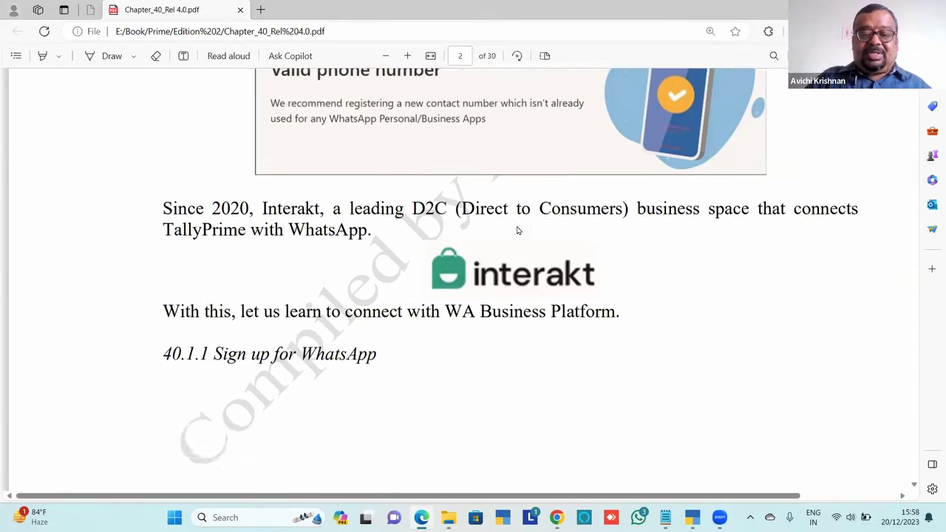
scroll(517, 231, "up", 1)
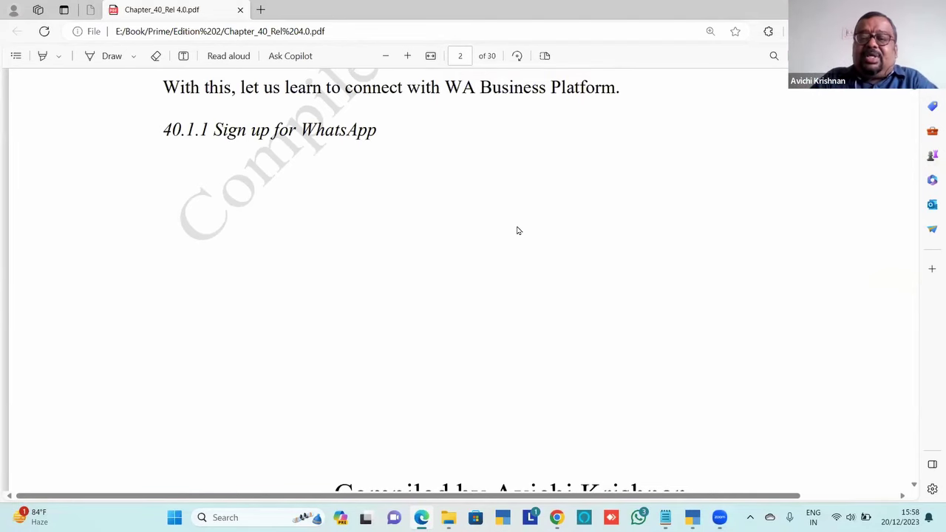
key("alt+Tab")
key("alt+Tab")
key("alt+Tab")
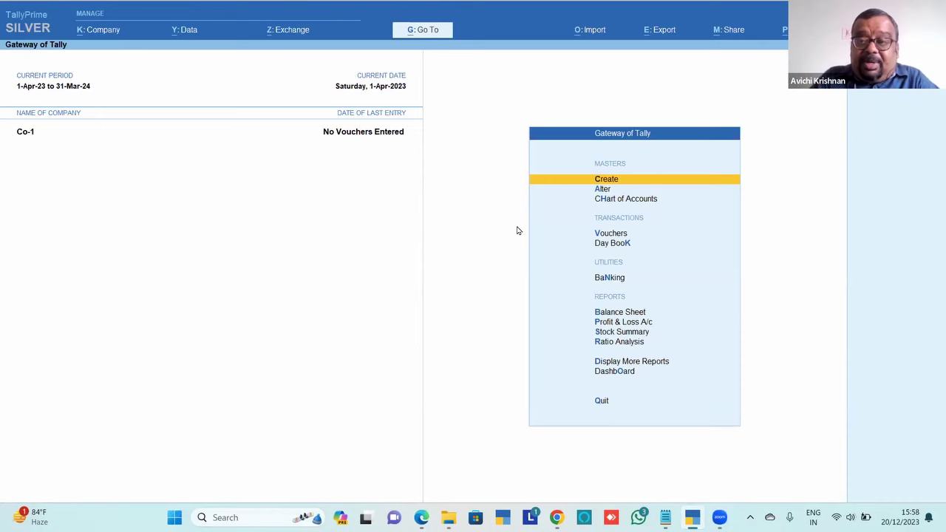
Look over the WhatsApp entries in TallyPrime's Share menu
key("alt+m")
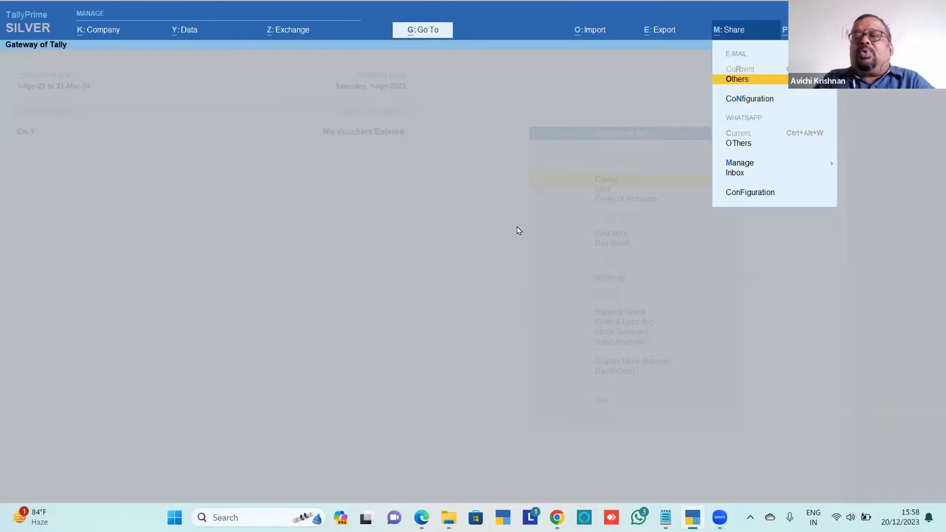
left_click(555, 182)
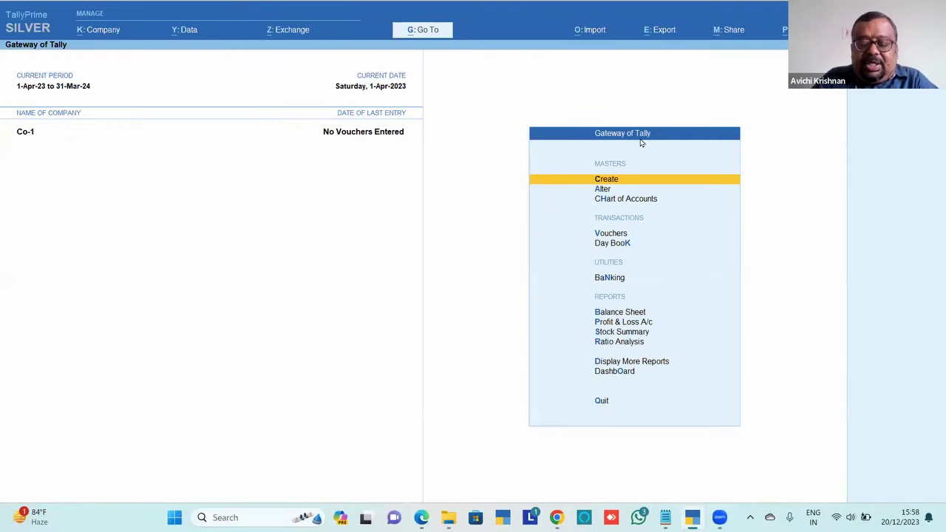
key("alt+m")
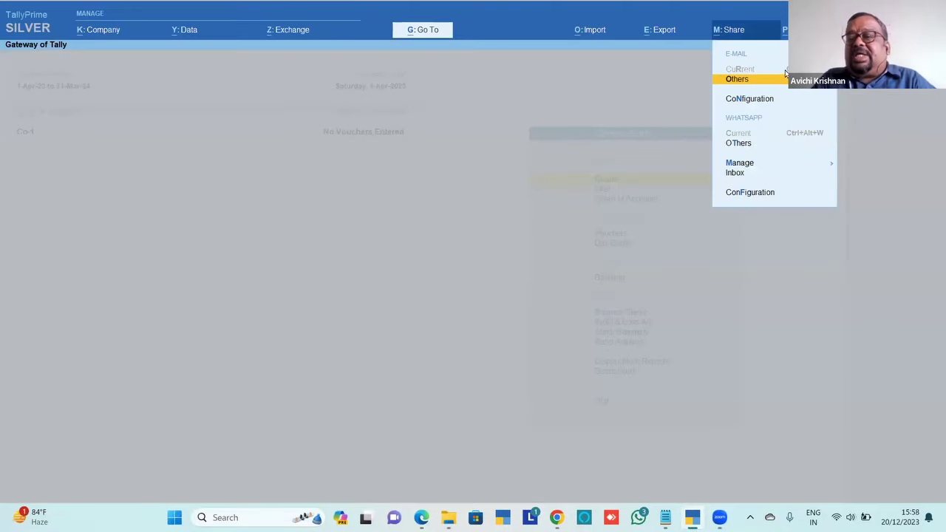
key("Down")
key("Down")
key("Down")
key("Down")
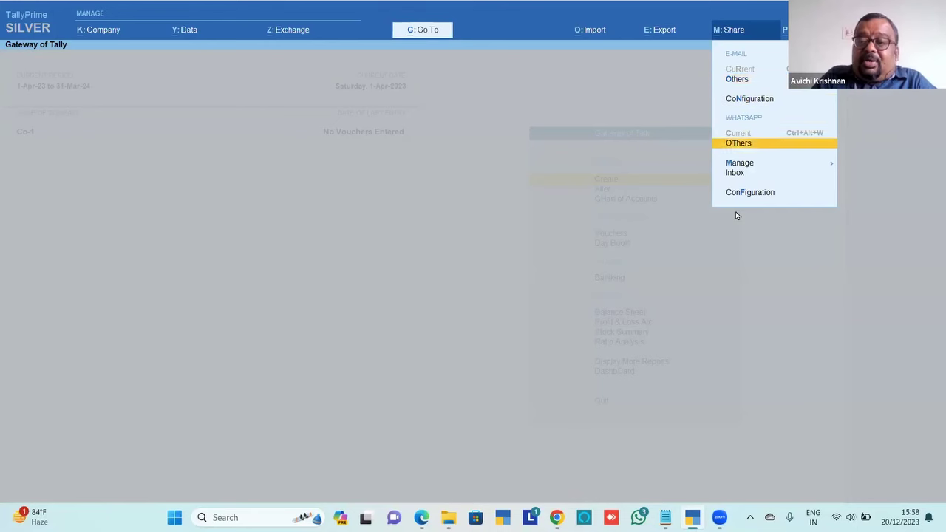
key("Up")
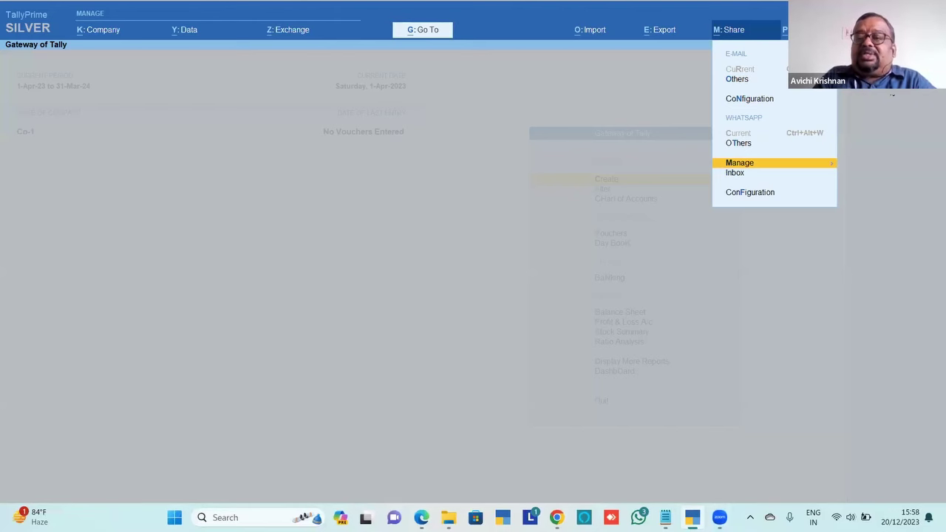
key("Escape")
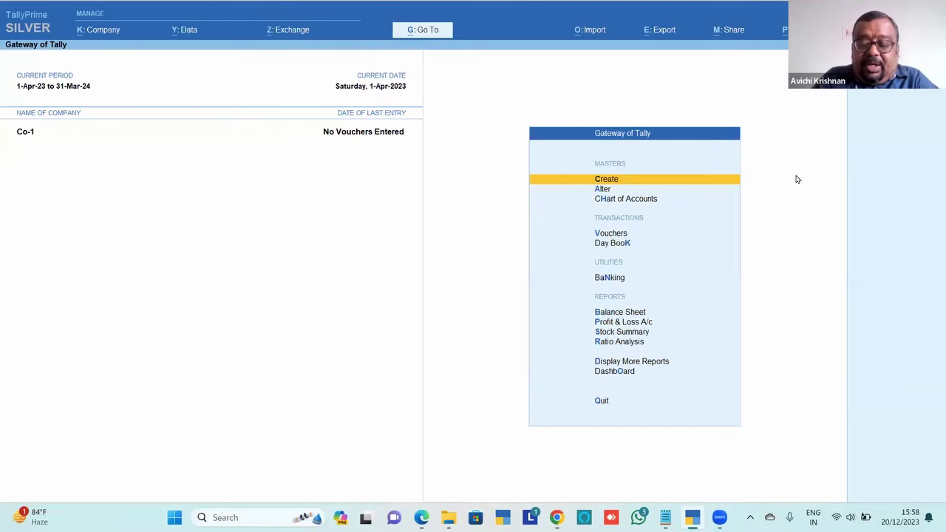
Show the WhatsApp Manage submenu with Sign Up for WhatsApp highlighted, then return to the PDF
key("alt+m")
key("Down")
key("Down")
key("Down")
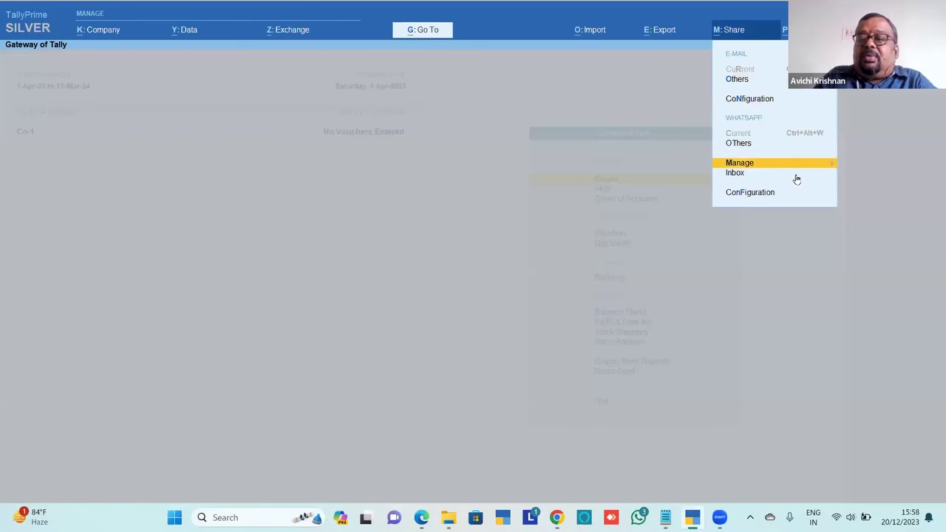
key("Return")
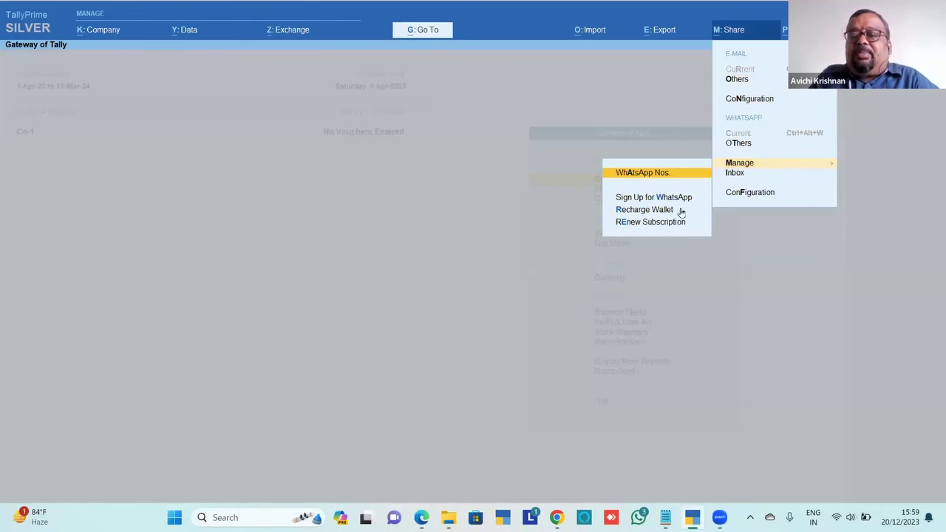
key("Down")
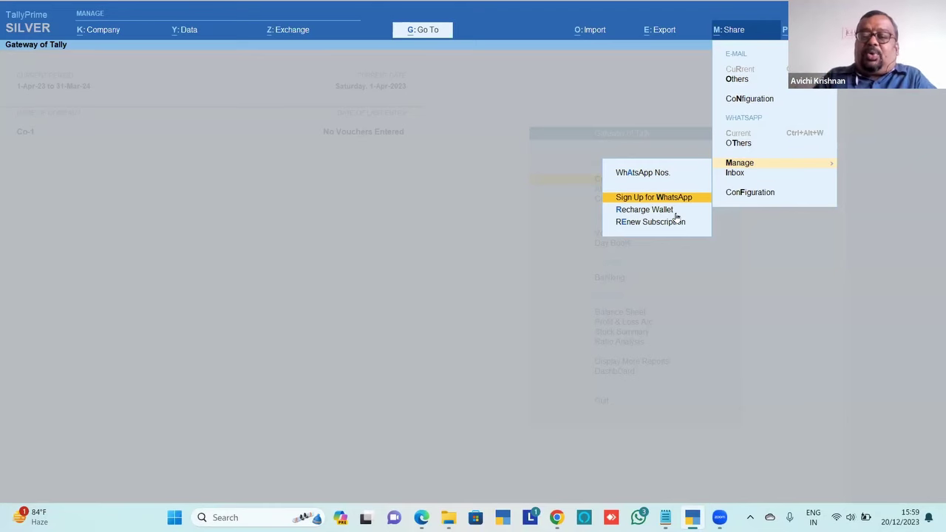
key("alt+Tab")
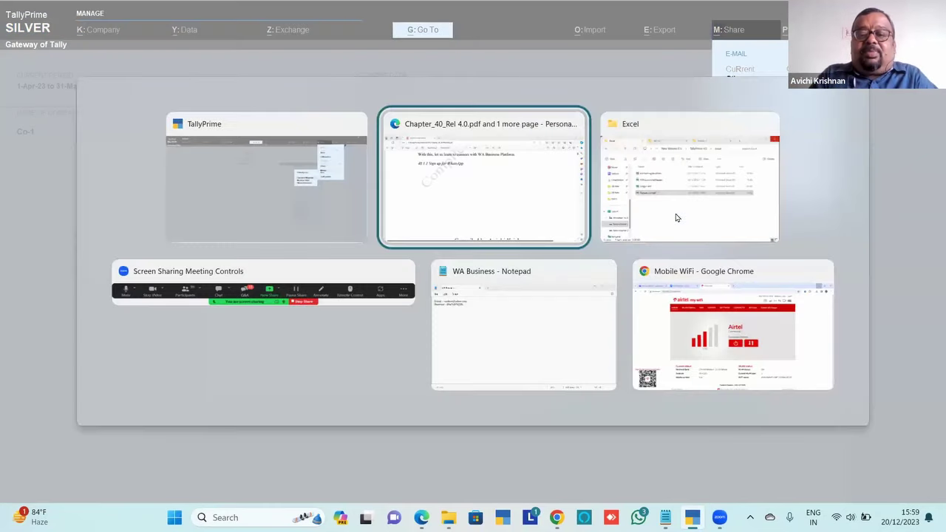
Read page 3 past the Share menu screenshot and Buy WhatsApp for Business form to the footer
scroll(675, 217, "down", 7)
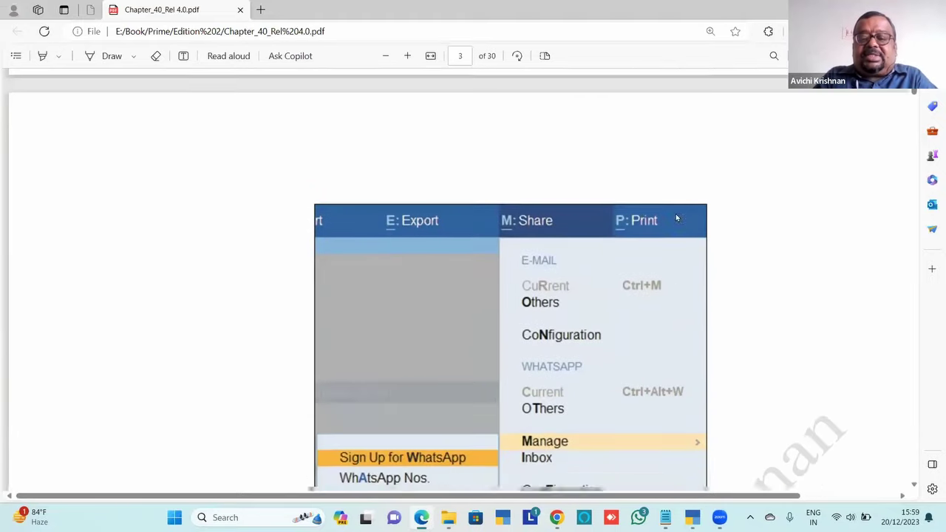
scroll(676, 217, "down", 6)
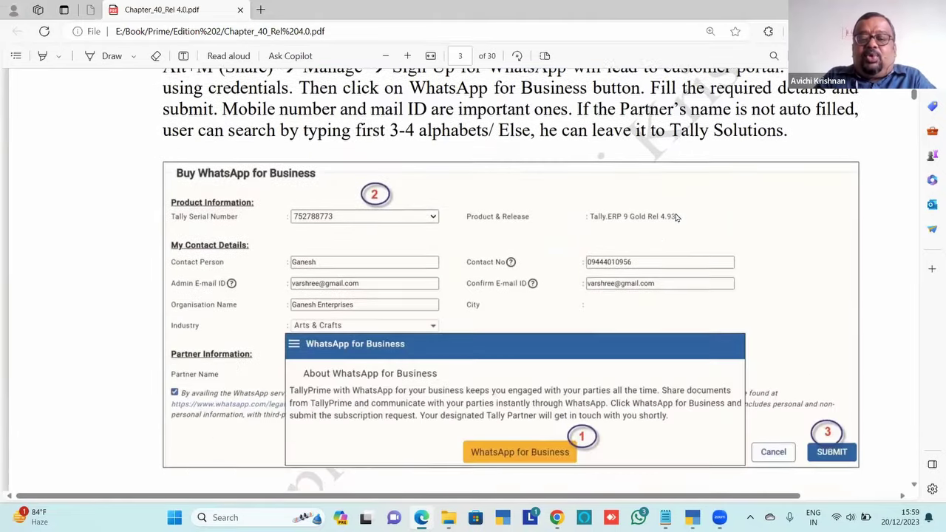
scroll(675, 218, "down", 2)
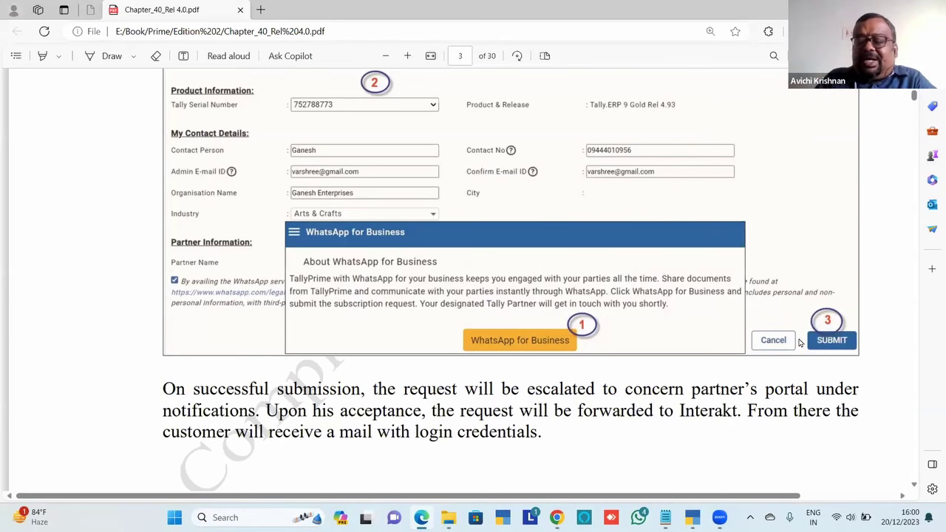
scroll(798, 342, "down", 6)
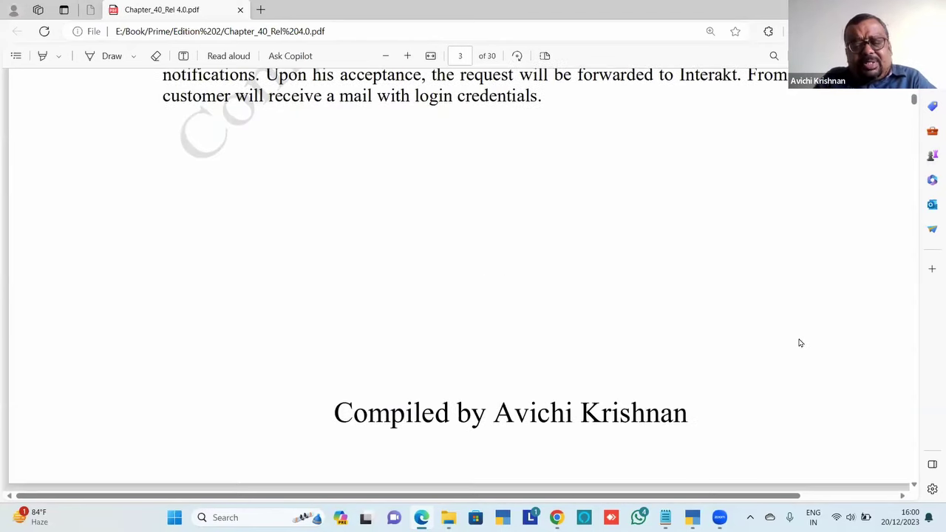
Read page 4's Interakt credentials mail and the WhatsApp-number-connected confirmation mail
scroll(798, 342, "down", 5)
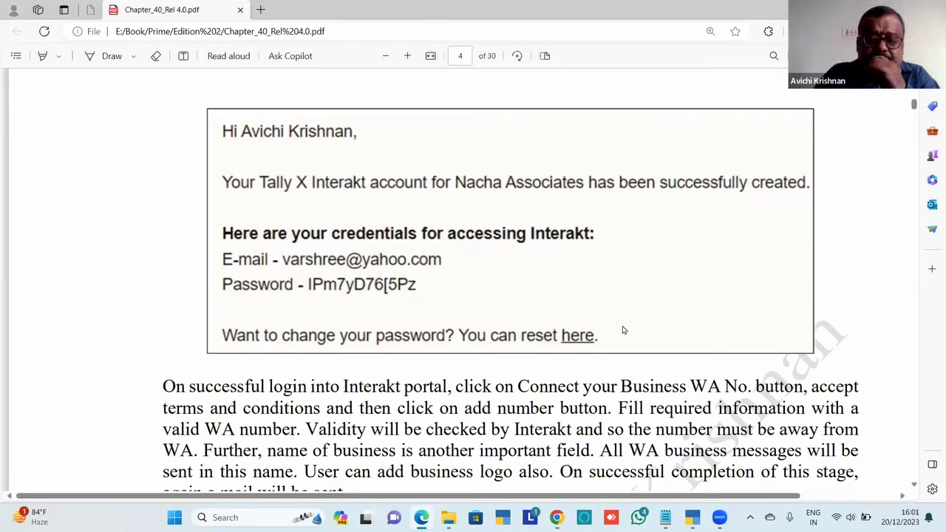
scroll(622, 330, "down", 3)
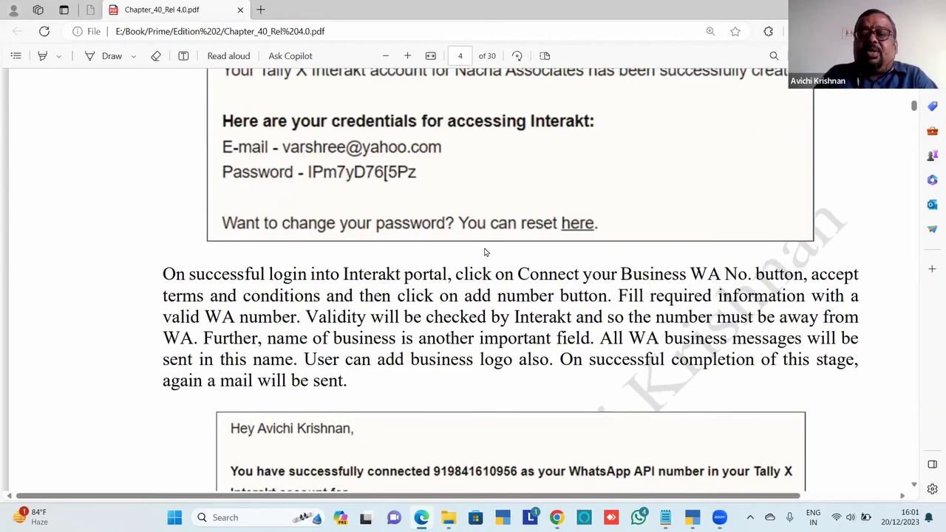
scroll(484, 252, "up", 1)
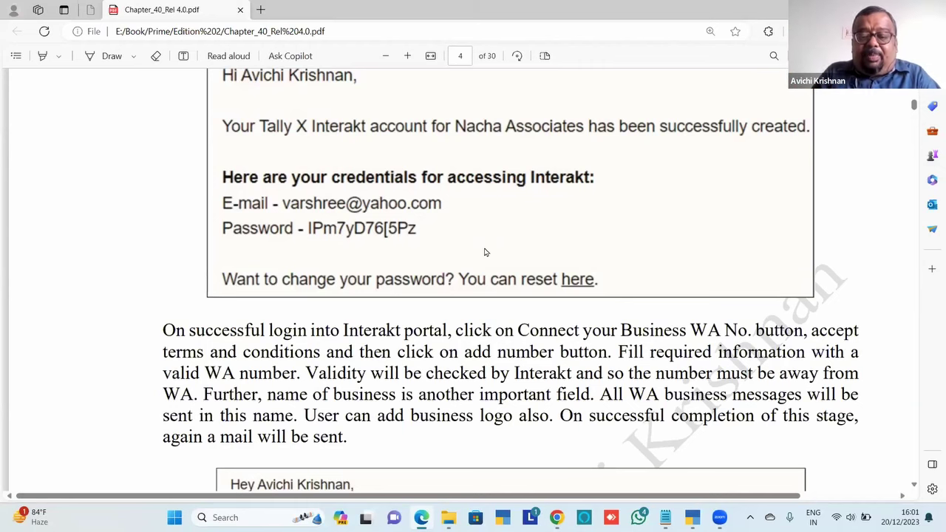
scroll(484, 252, "down", 5)
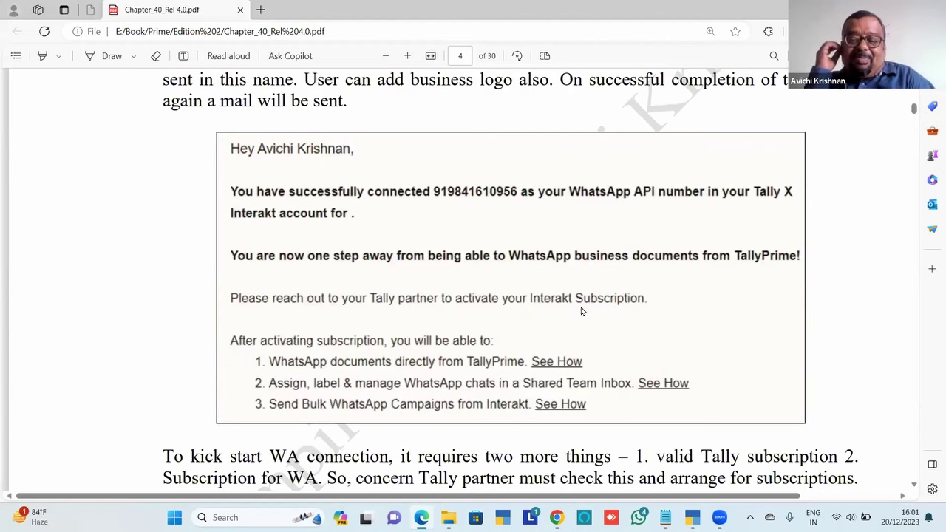
Scroll to page 4's Interakt subscription-activated mail showing dates and wallet balance 200
scroll(580, 311, "down", 3)
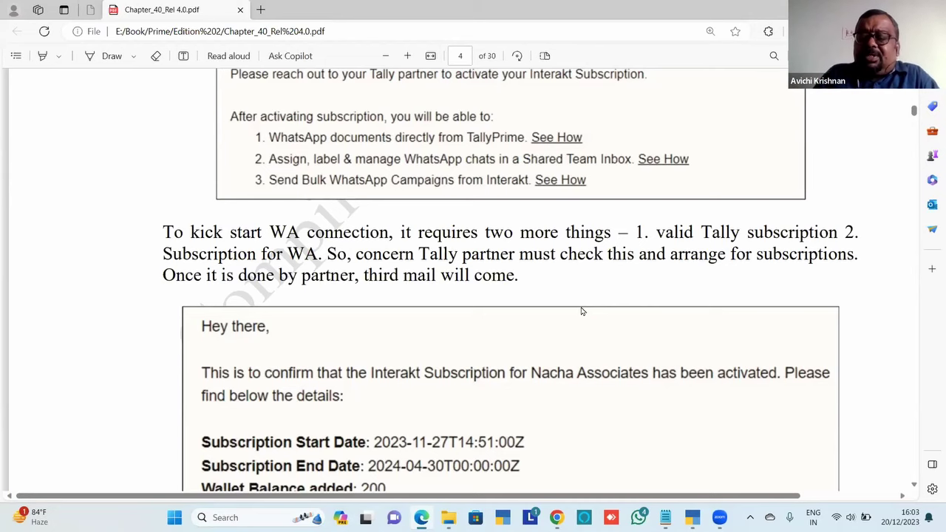
Scroll the PDF to page 5, section 40.1.2 Storing WhatsApp Nos
scroll(581, 312, "down", 3)
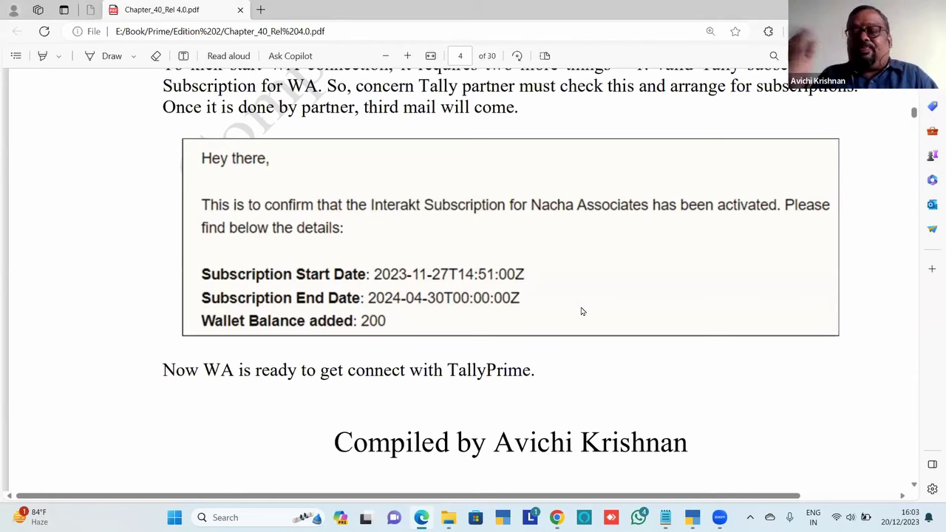
scroll(581, 311, "down", 1)
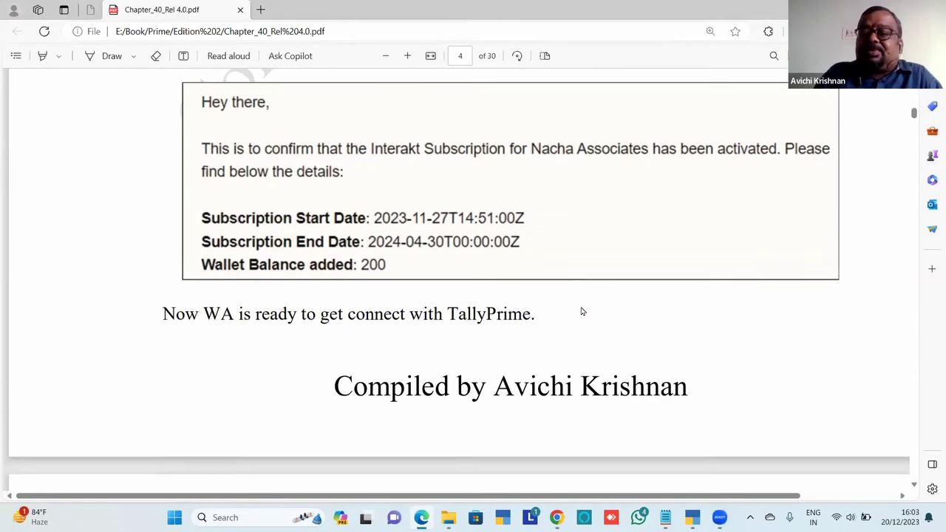
scroll(581, 311, "down", 9)
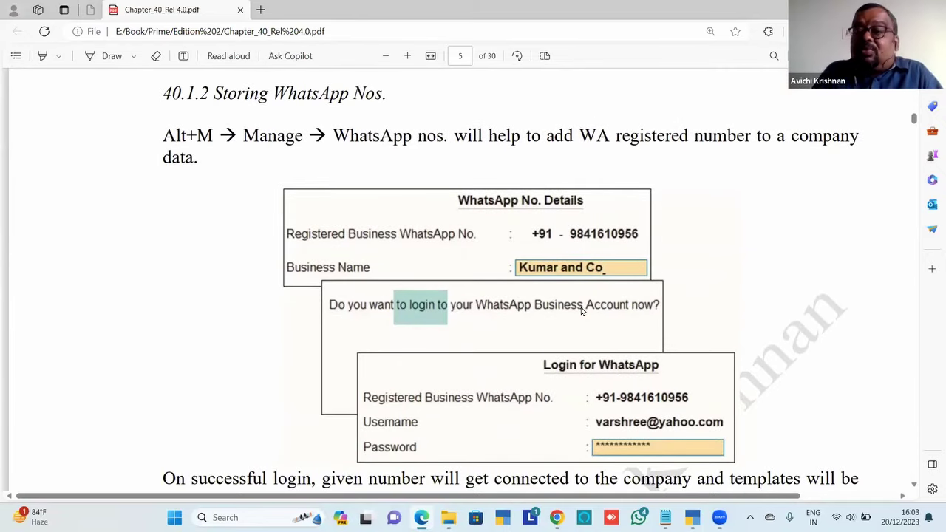
In TallyPrime, shut company Co-1 and select Best Mariine Agencies from the company list
key("alt+Tab")
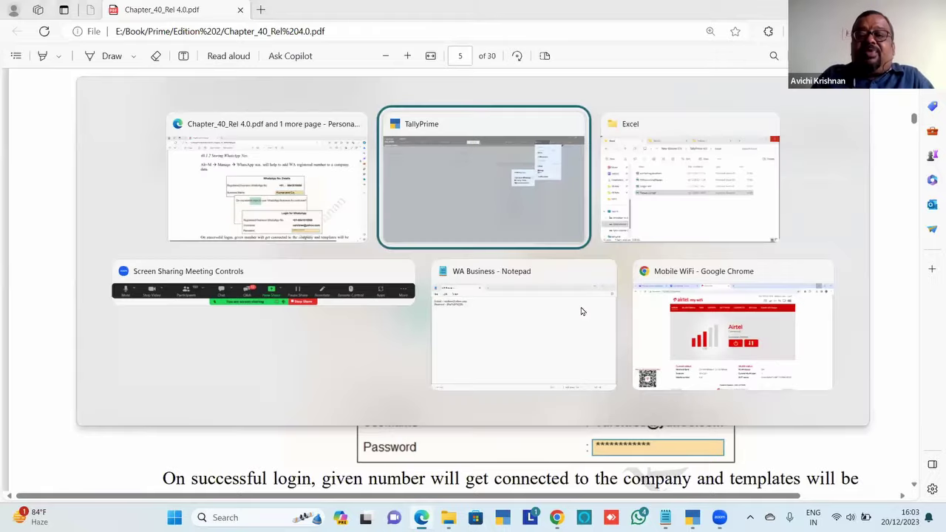
key("Escape")
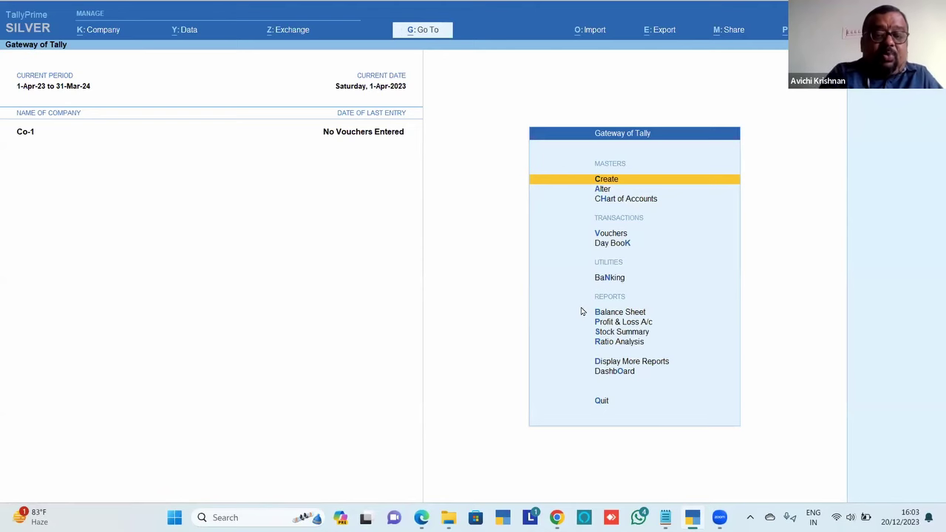
key("ctrl+F3")
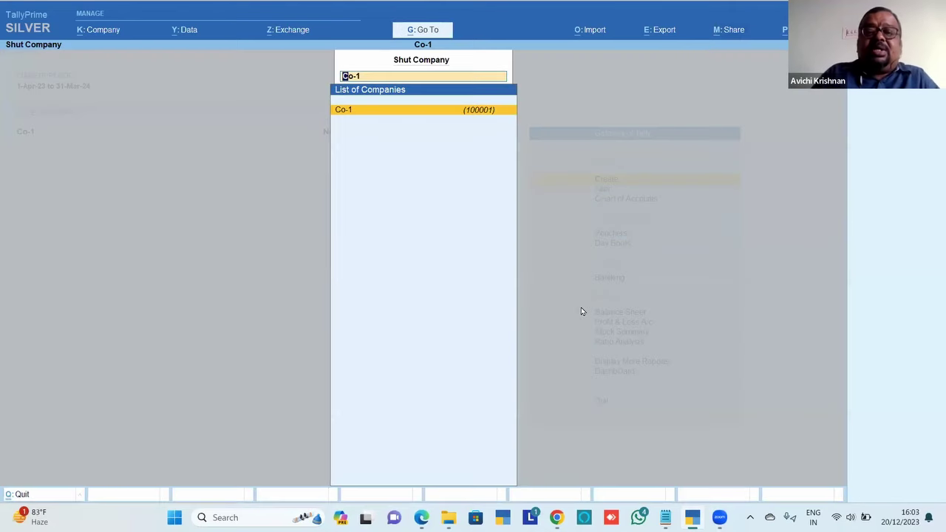
key("Return")
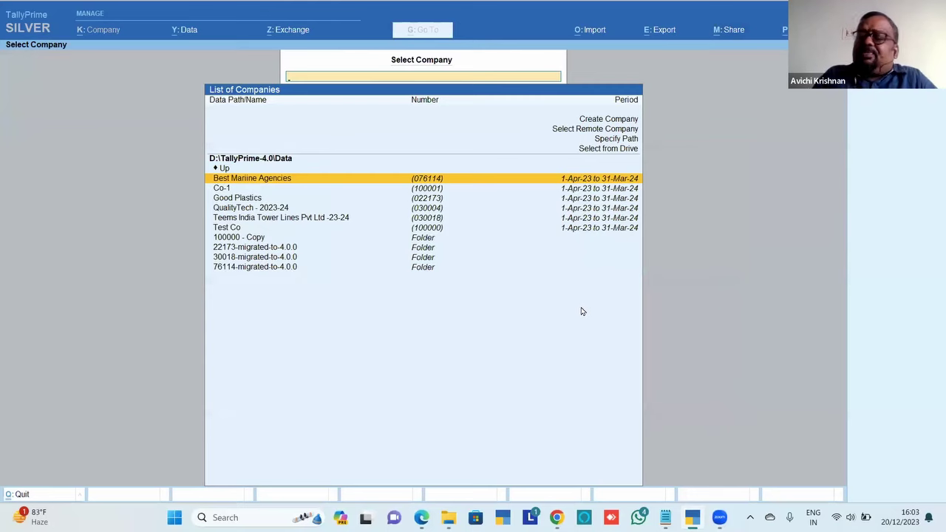
key("Return")
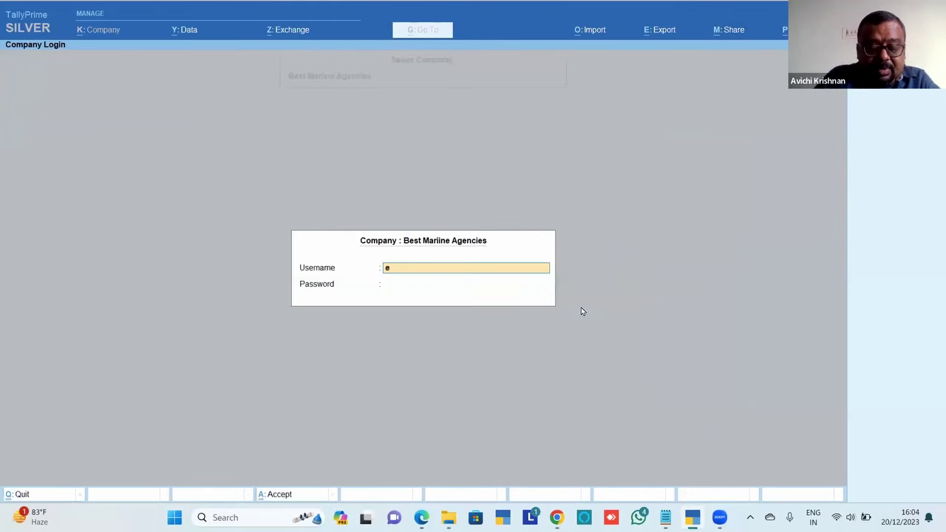
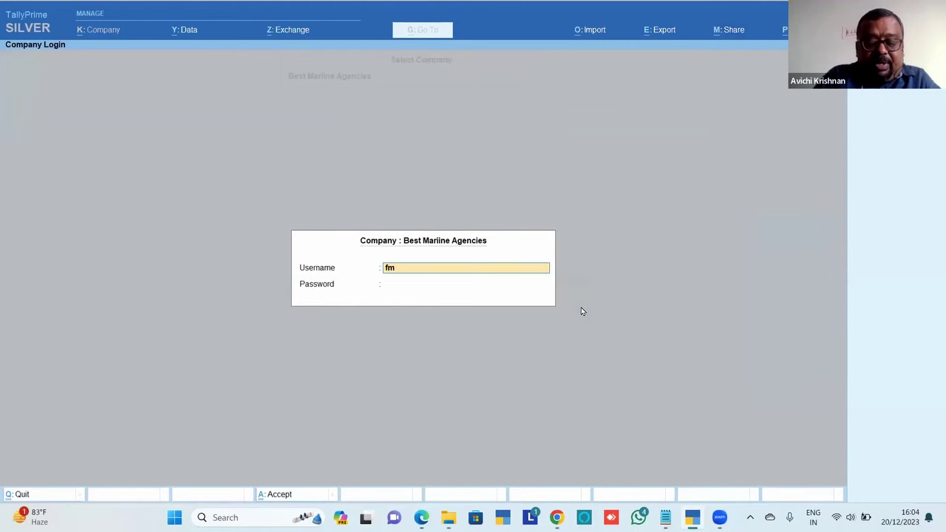
Log in with the company username and password, then open Share's WhatsApp management options
key("Return")
key("BackSpace")
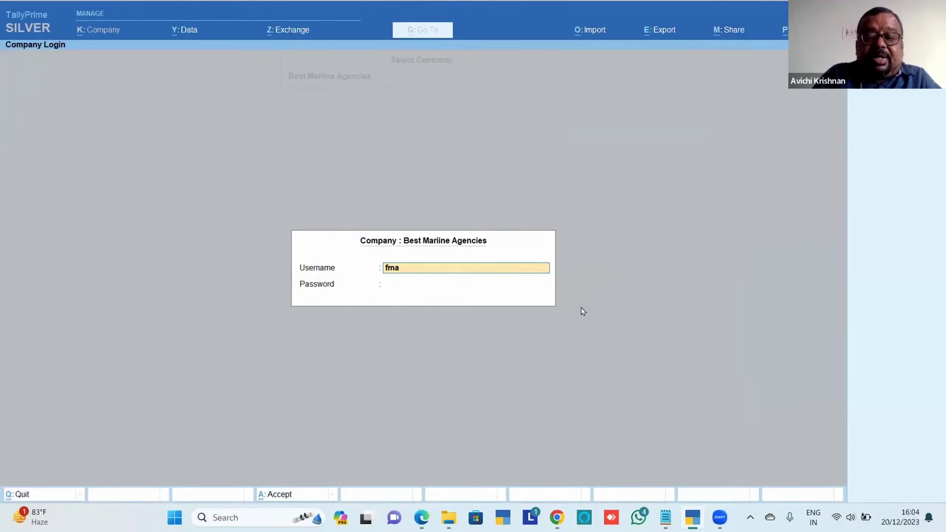
key("Return")
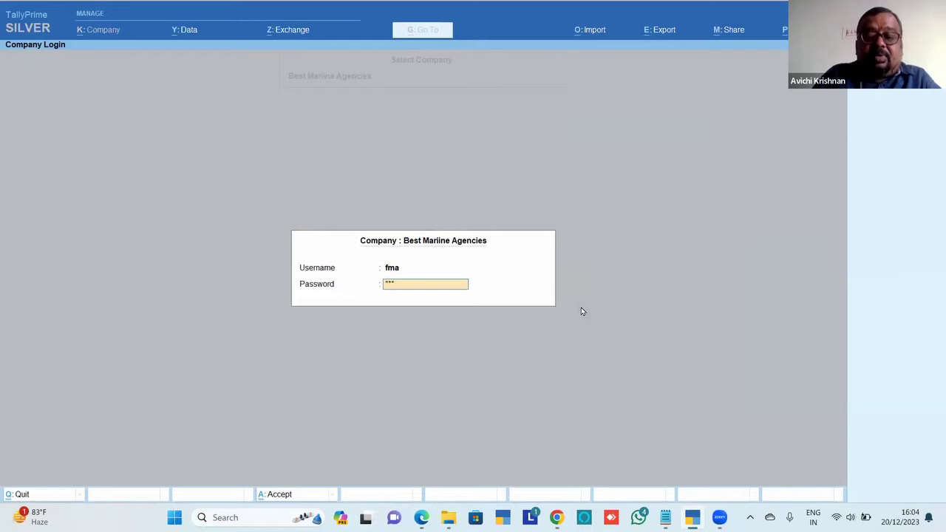
key("Return")
key("alt+m")
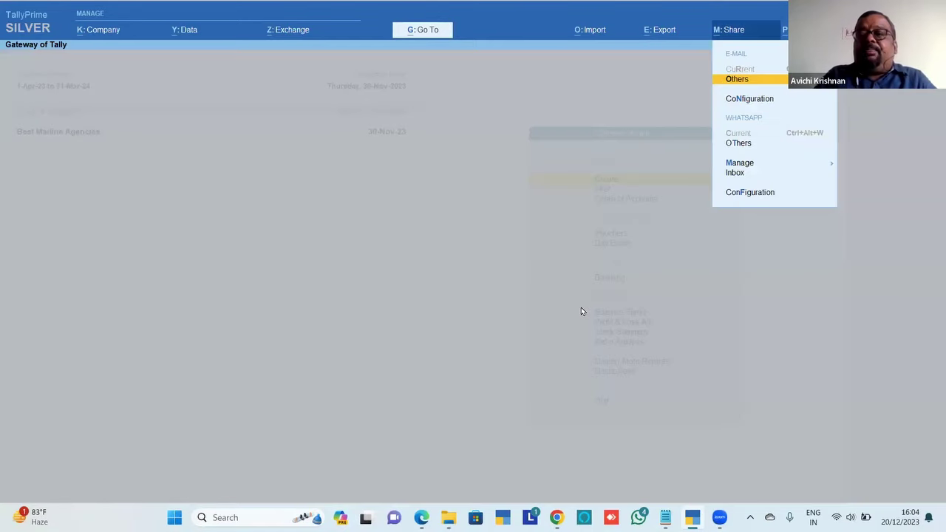
key("Down")
key("Down")
key("Down")
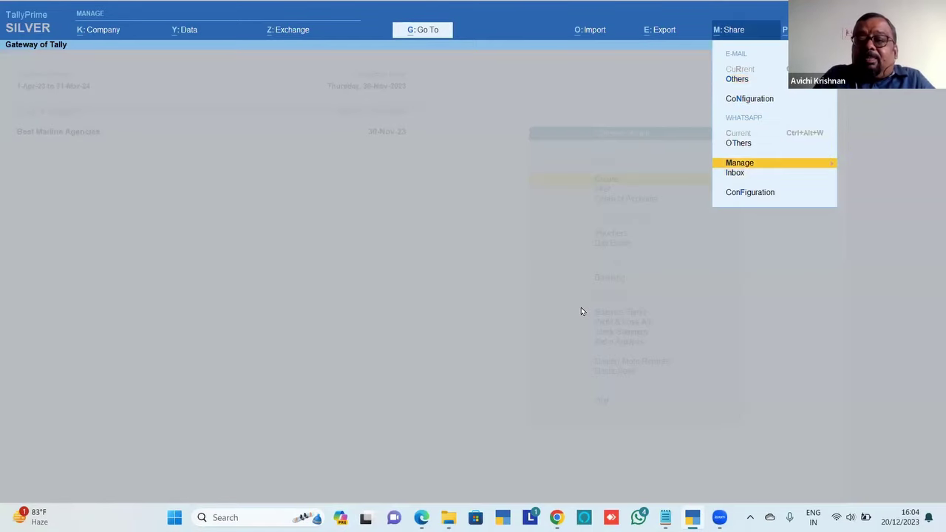
key("Return")
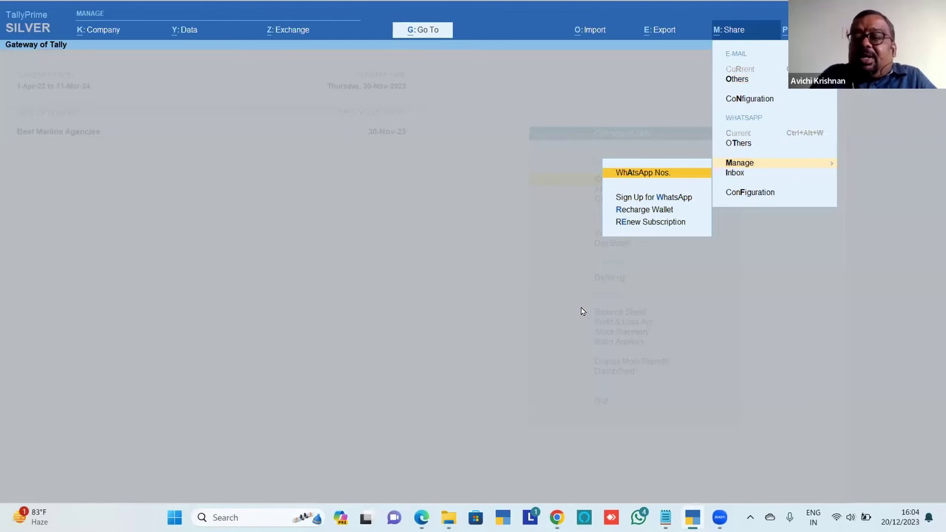
Delete the registered business WhatsApp number and close the empty number list
left_click(619, 174)
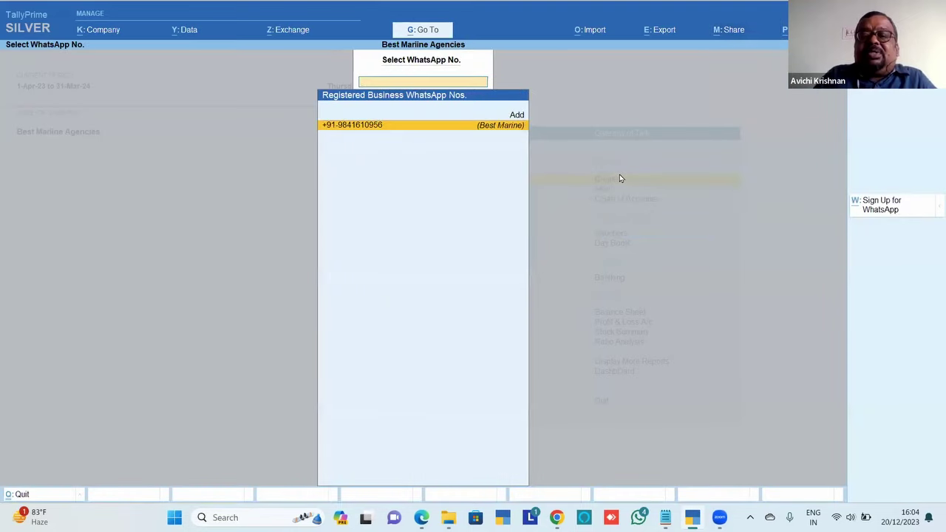
key("Return")
key("alt+d")
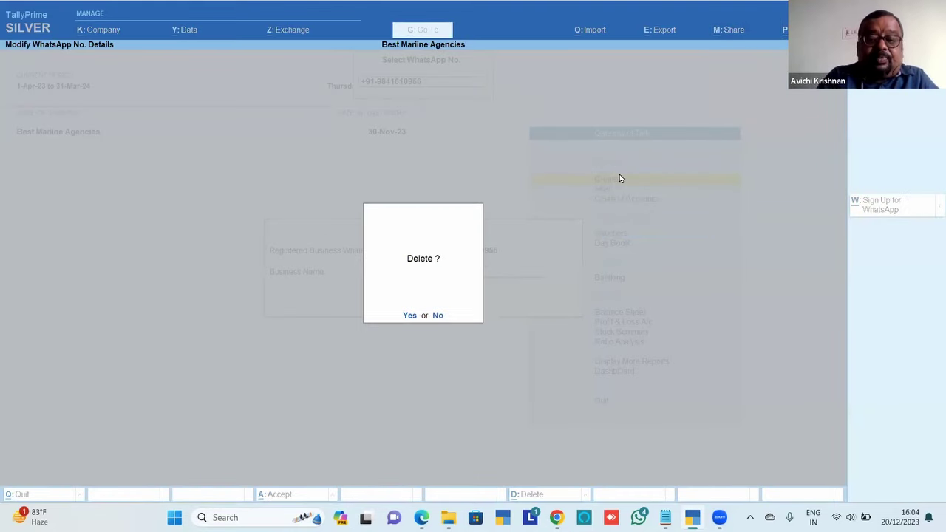
key("Return")
key("Escape")
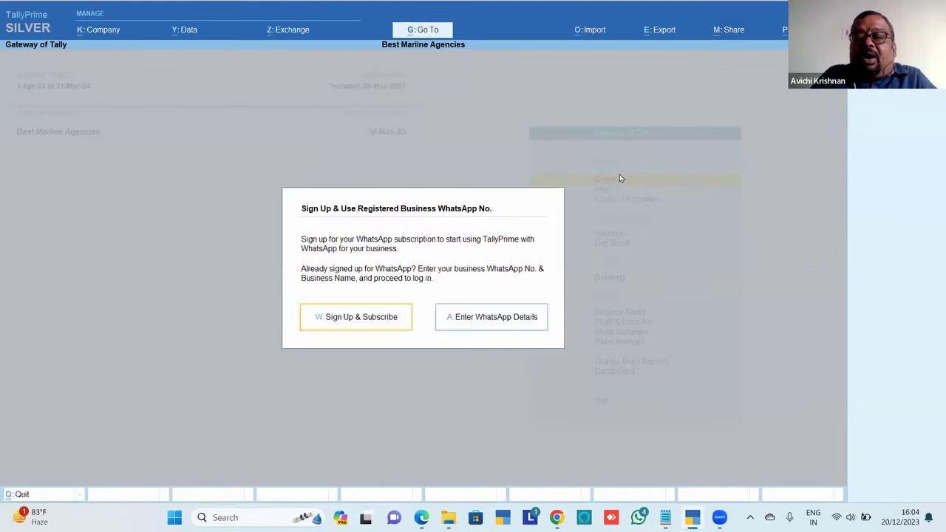
Reopen Share > WhatsApp management to reach the Sign Up dialog
key("Escape")
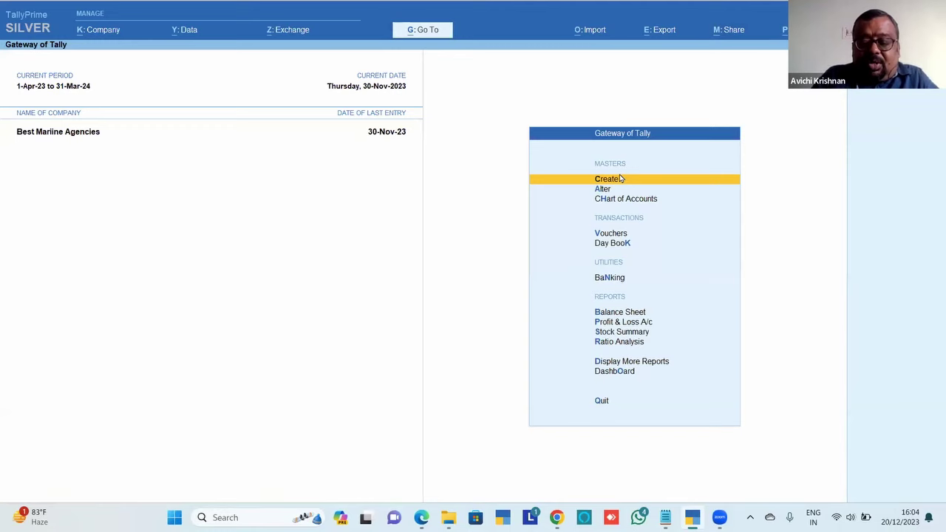
key("alt+m")
key("Down")
key("Down")
key("Down")
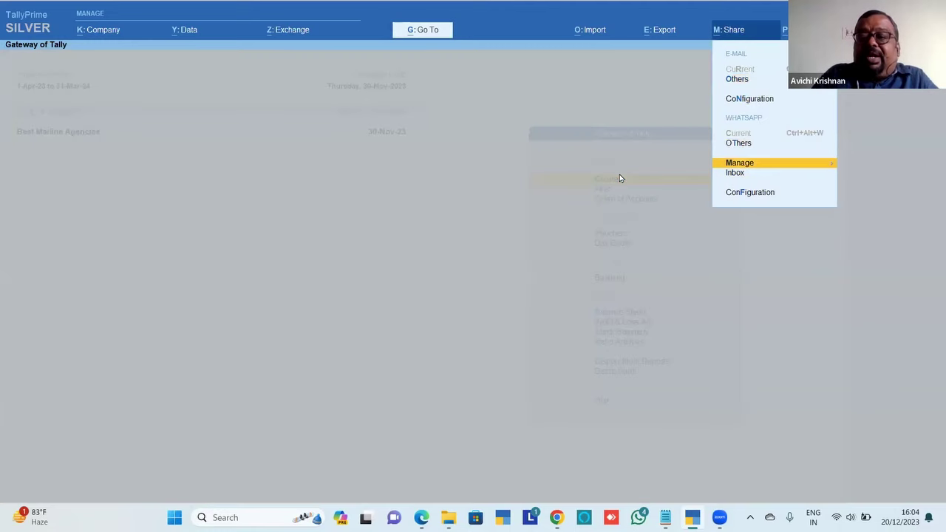
key("Return")
key("Return")
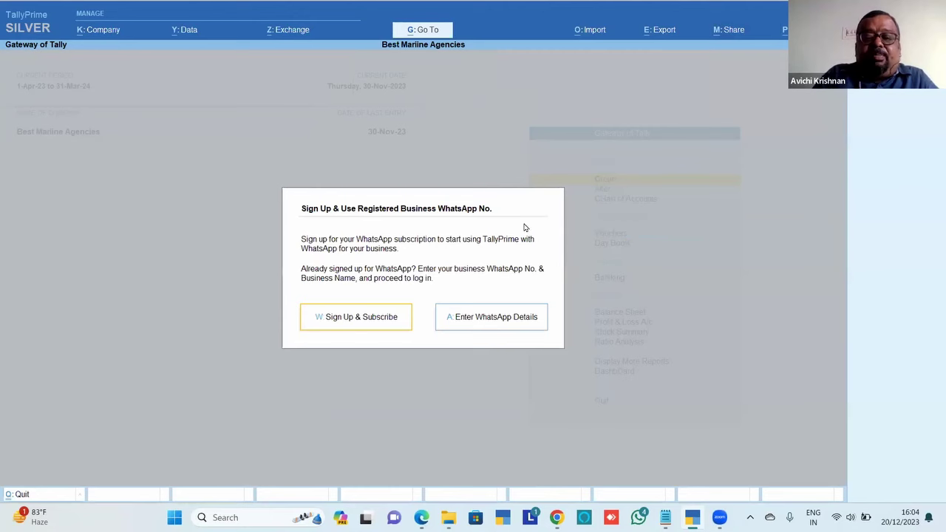
Enter the business WhatsApp number with business name 'Best Mariine' and accept the details
left_click(464, 328)
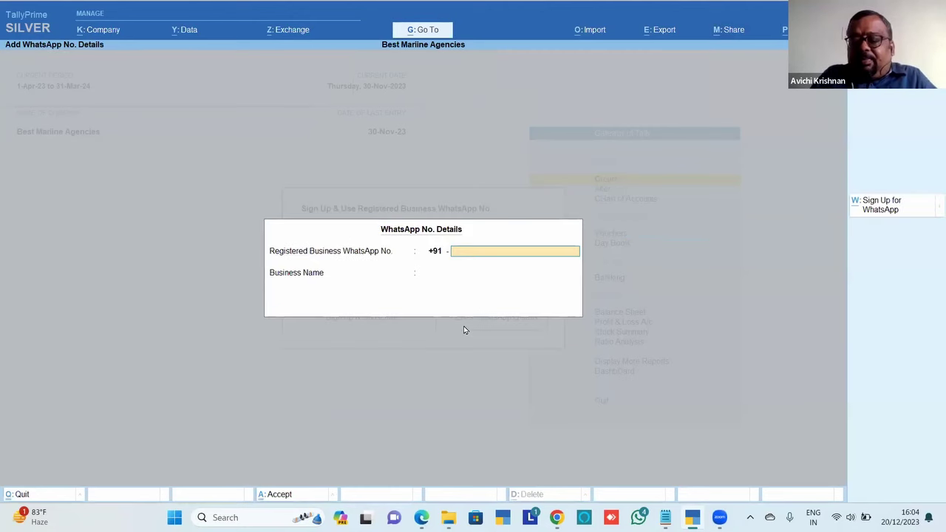
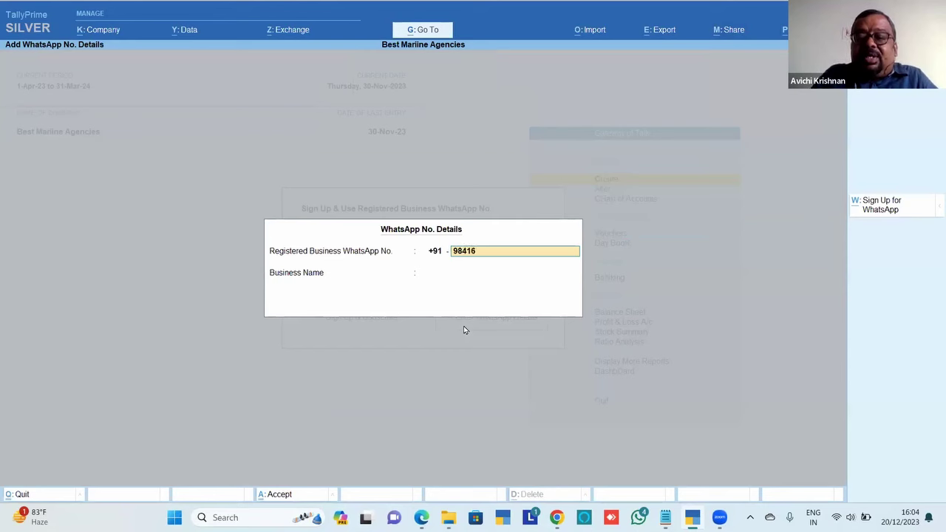
key("Return")
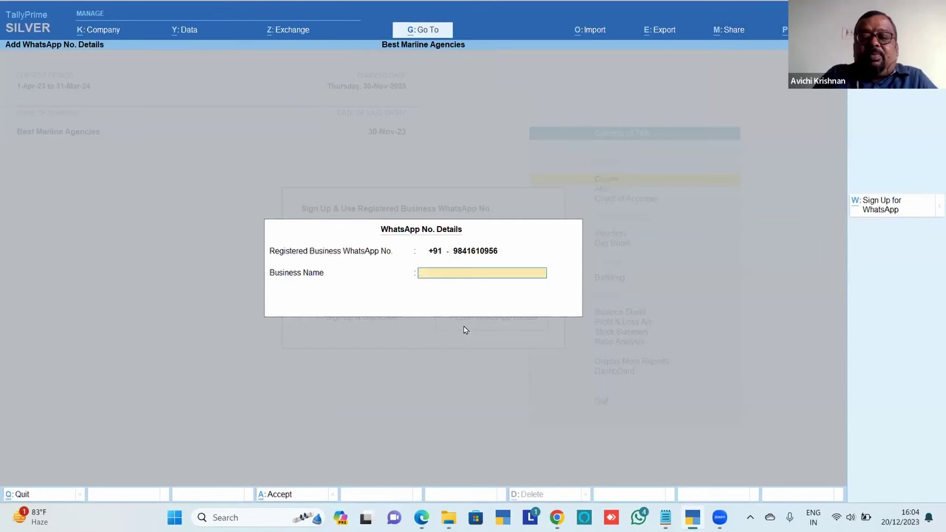
type("B")
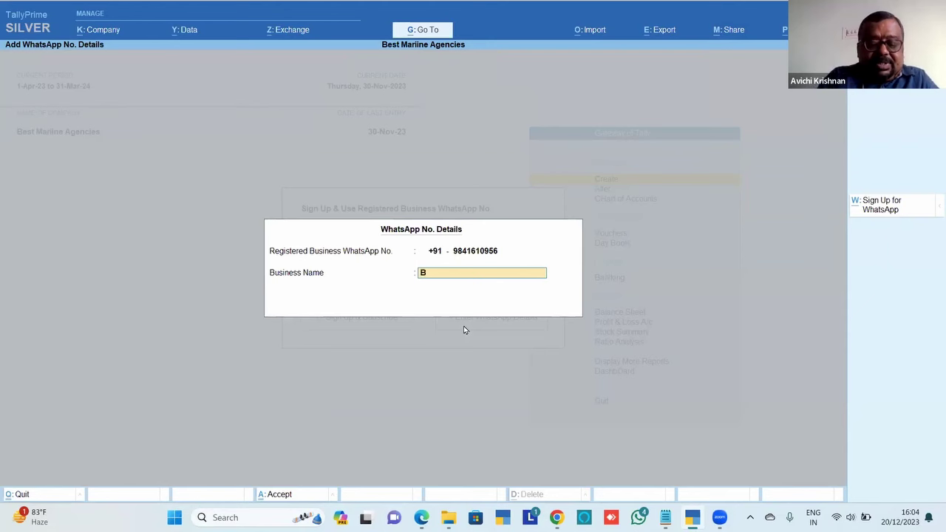
type("est Marii")
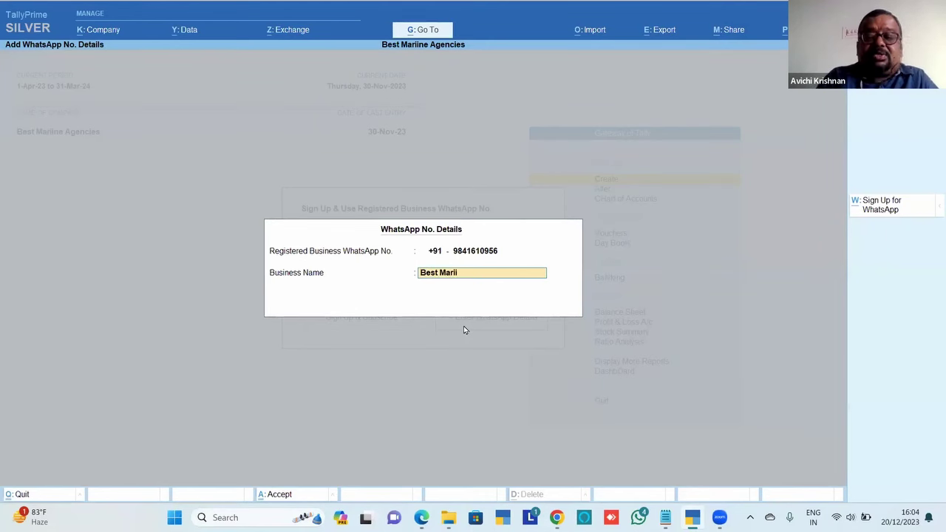
type("ne")
key("Return")
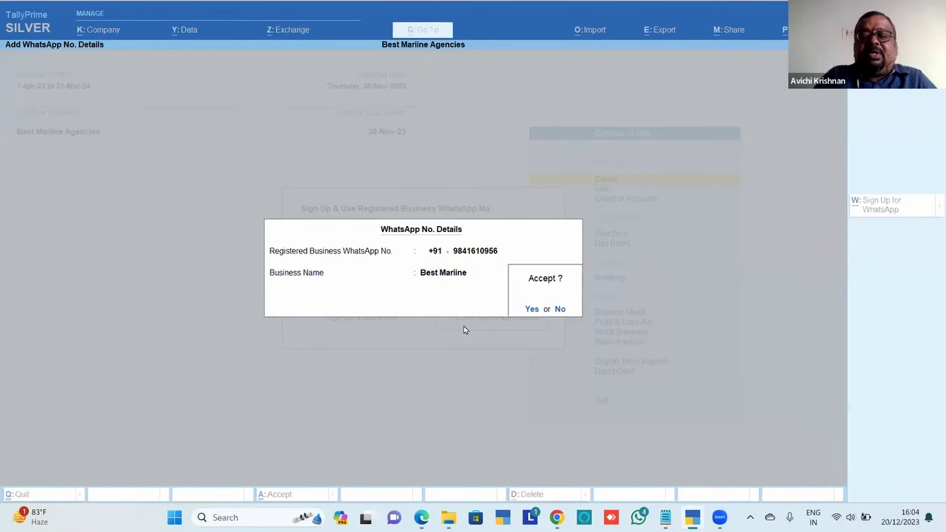
key("Return")
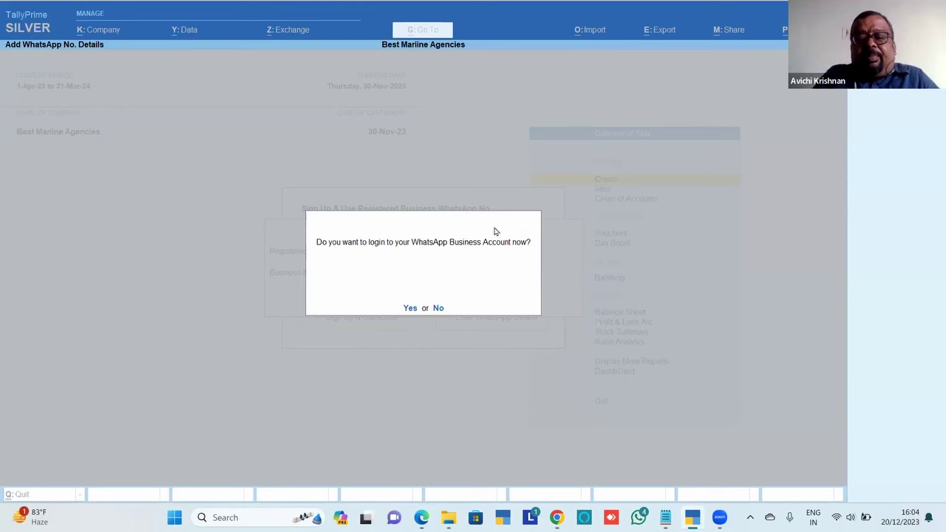
Agree to log in now and enter the account e-mail as the WhatsApp username
left_click(410, 309)
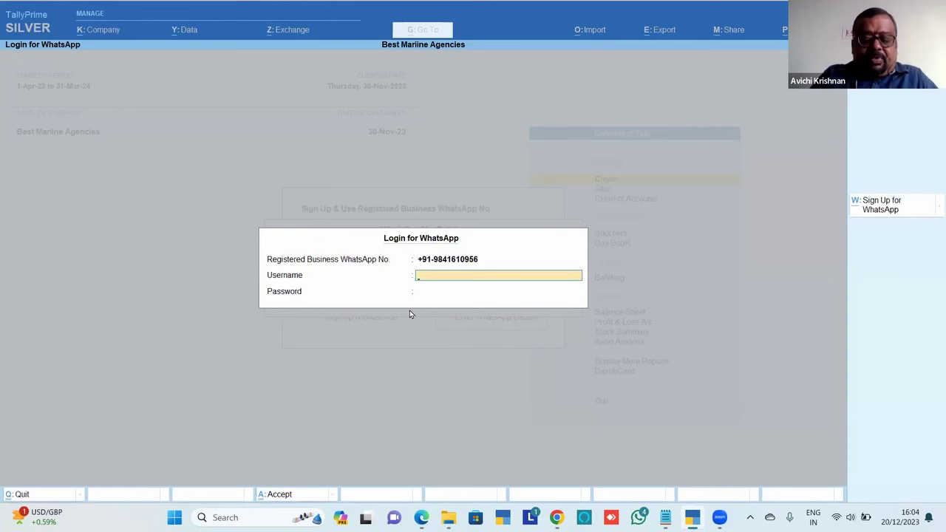
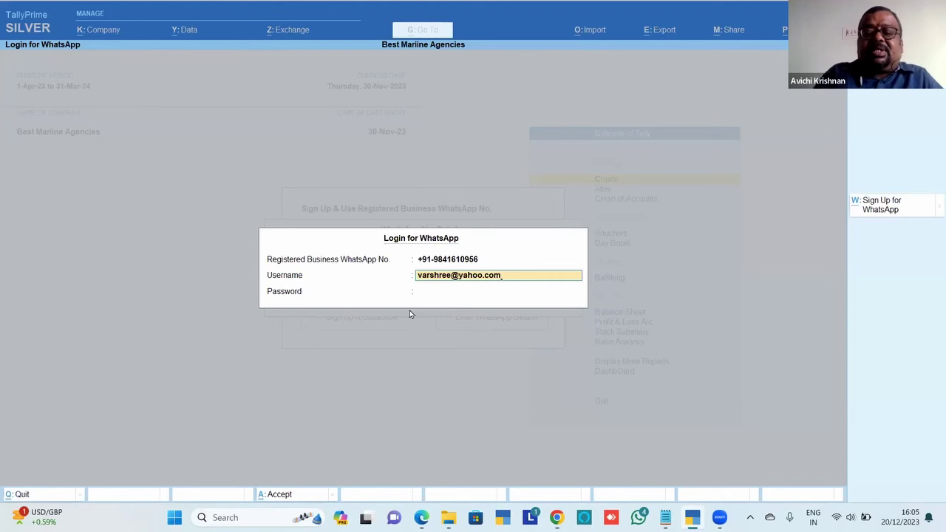
key("Return")
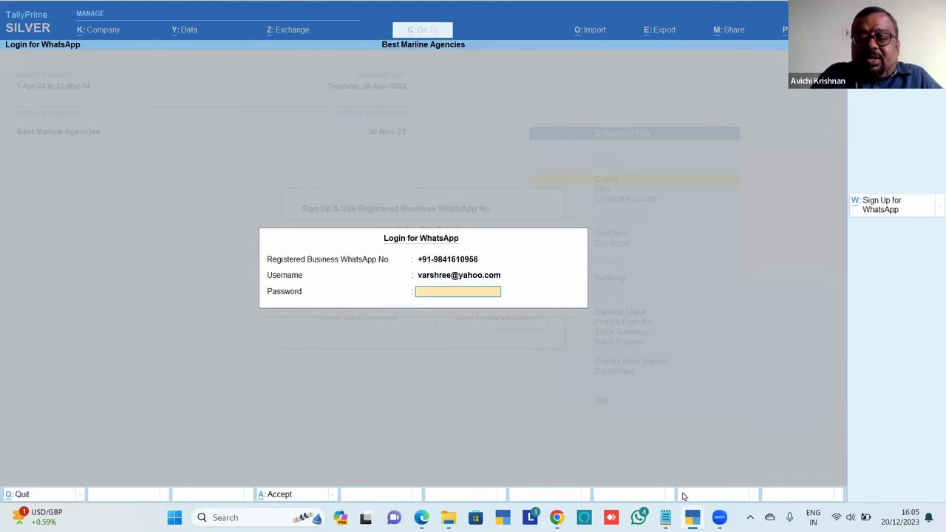
Copy the WhatsApp password from the WA Business note in Notepad into TallyPrime's login password field
left_click(665, 517)
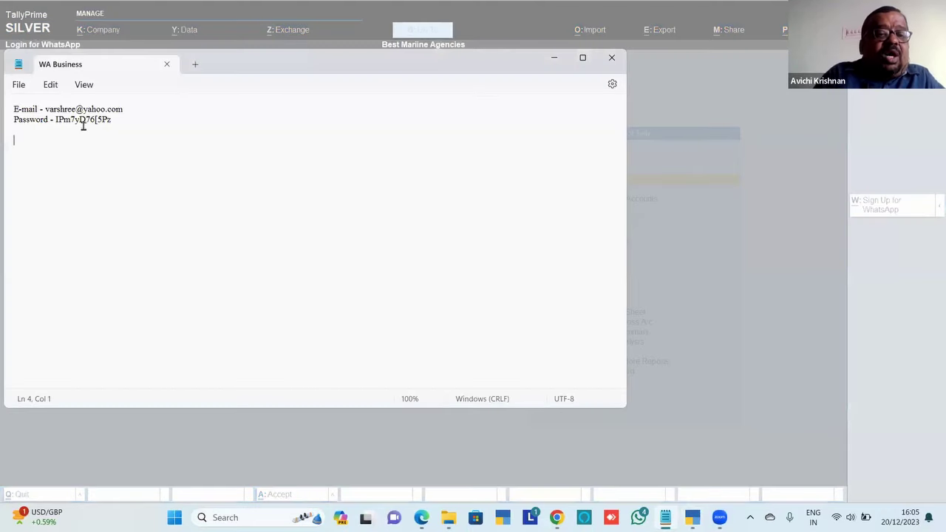
left_click_drag(55, 120, 112, 119)
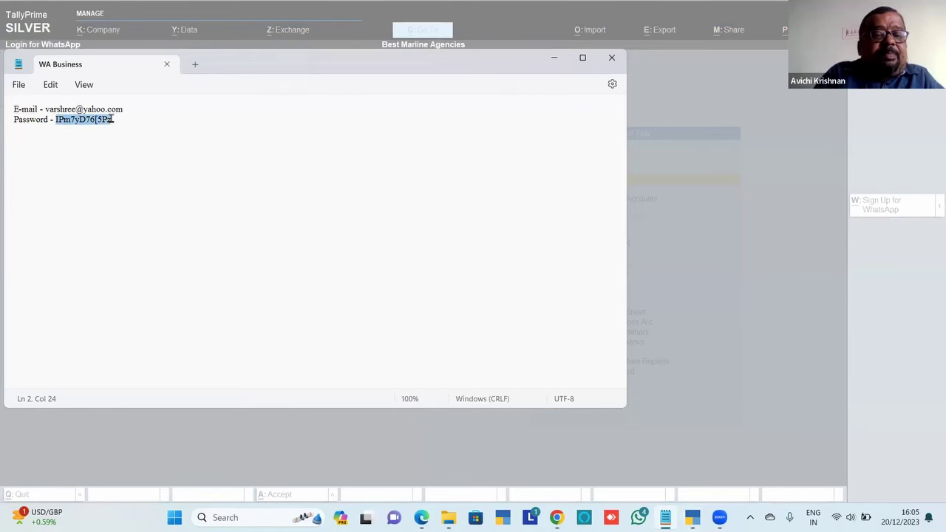
key("ctrl+c")
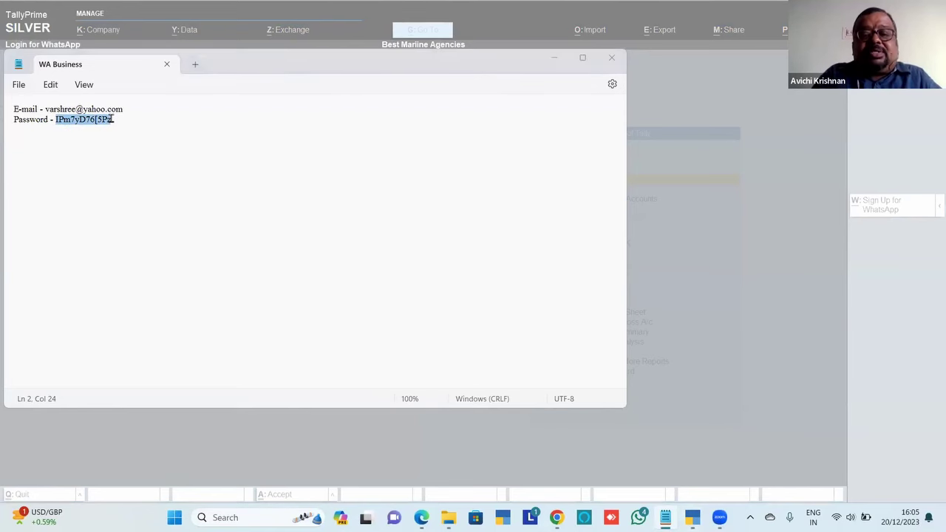
key("alt+Tab")
key("ctrl+v")
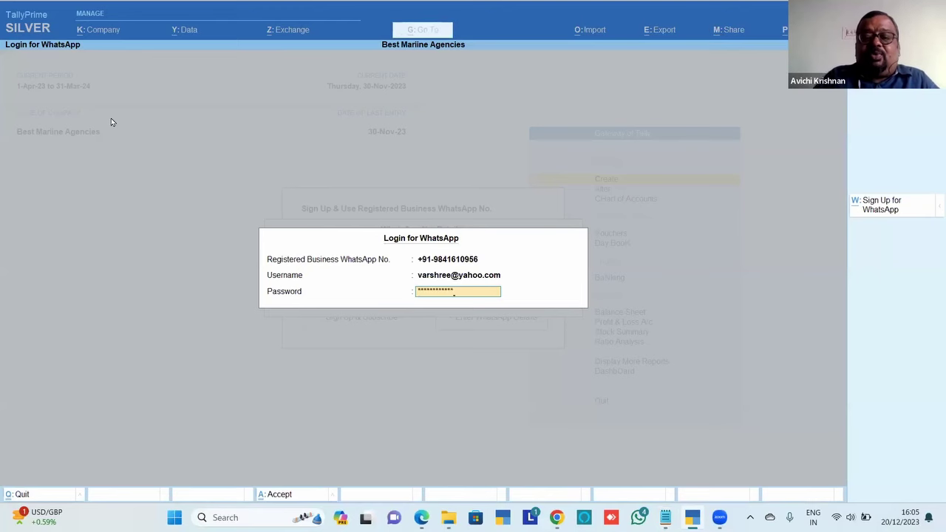
Submit the WhatsApp login and let the templates finish fetching
key("Return")
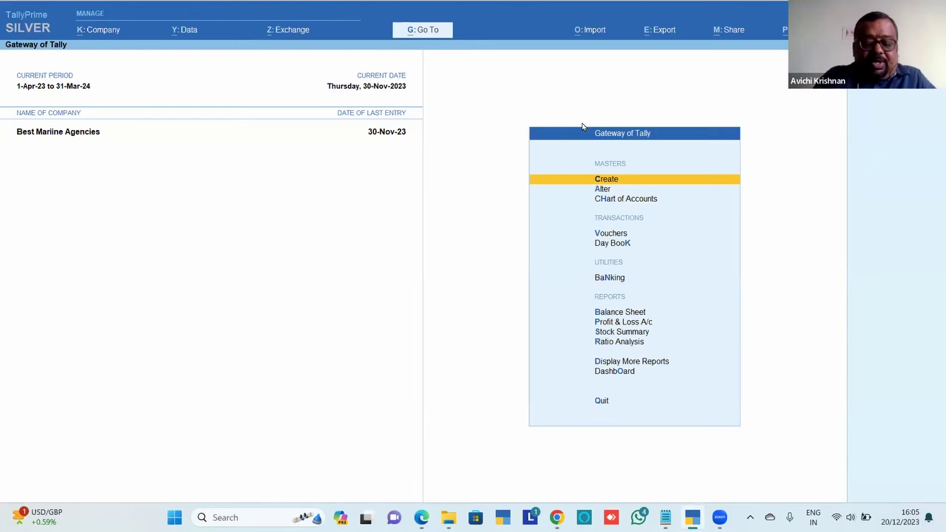
Open Bakers Traders' 3-Oct-23 sales voucher 196/23-24/TRADE for alteration from October's Sales Register
key("d")
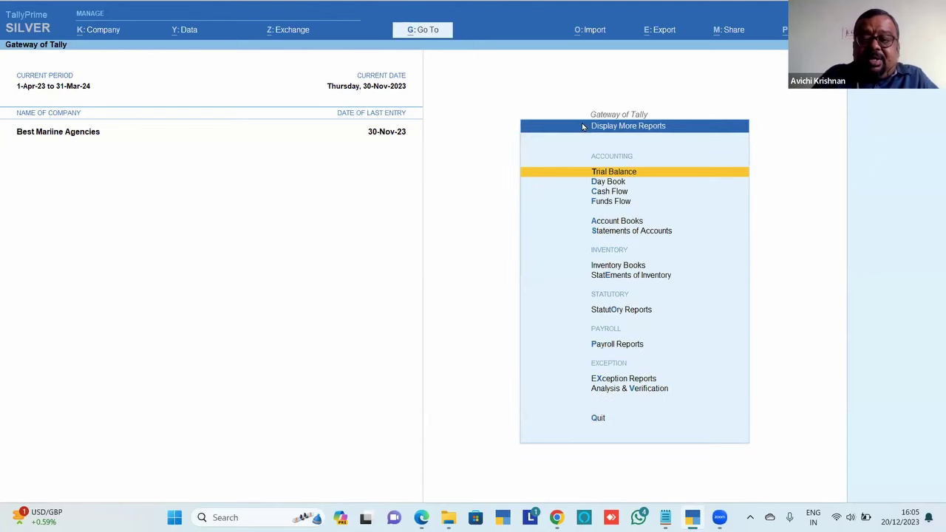
key("a")
key("s")
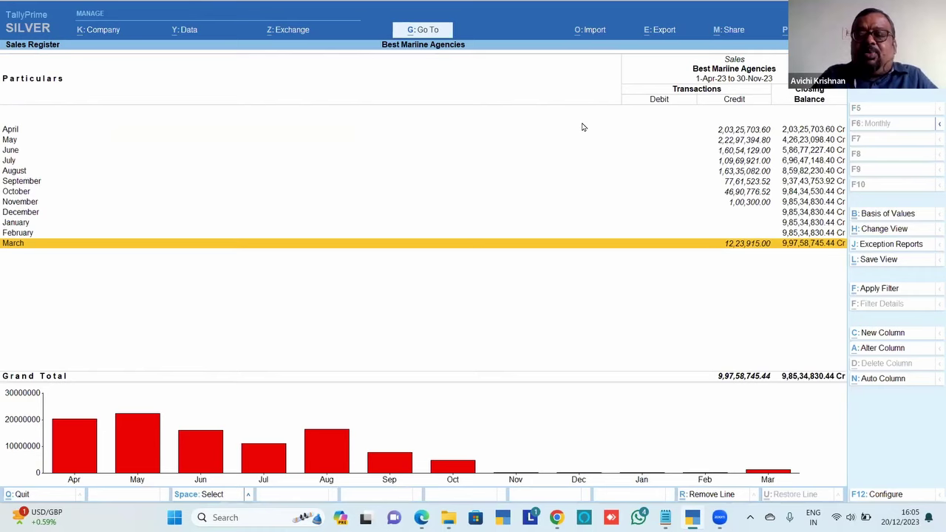
key("Up")
key("Up")
key("Up")
key("Up")
key("Up")
key("Return")
key("Down")
key("Down")
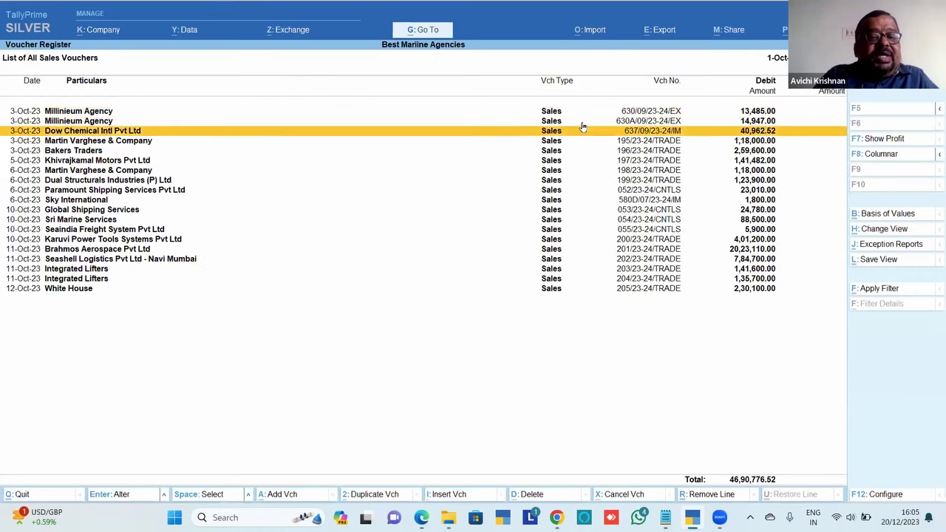
key("Down")
key("Down")
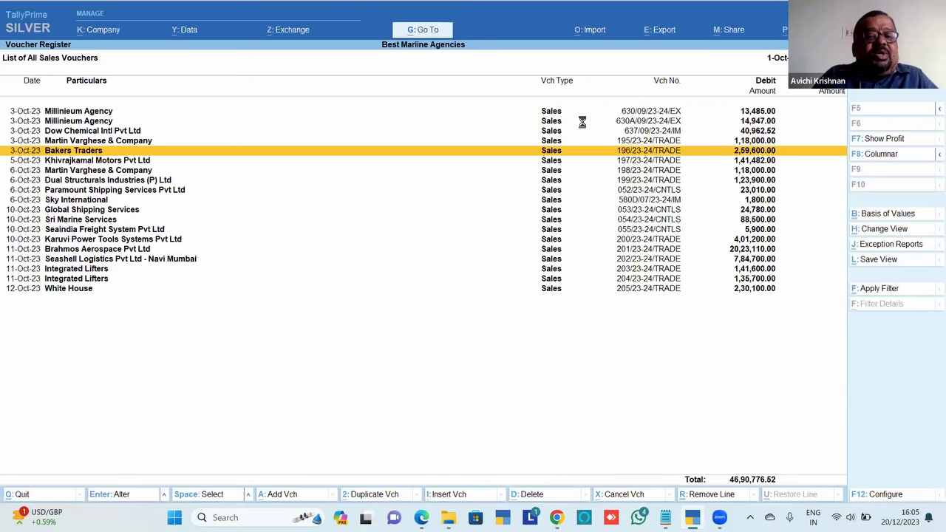
key("Return")
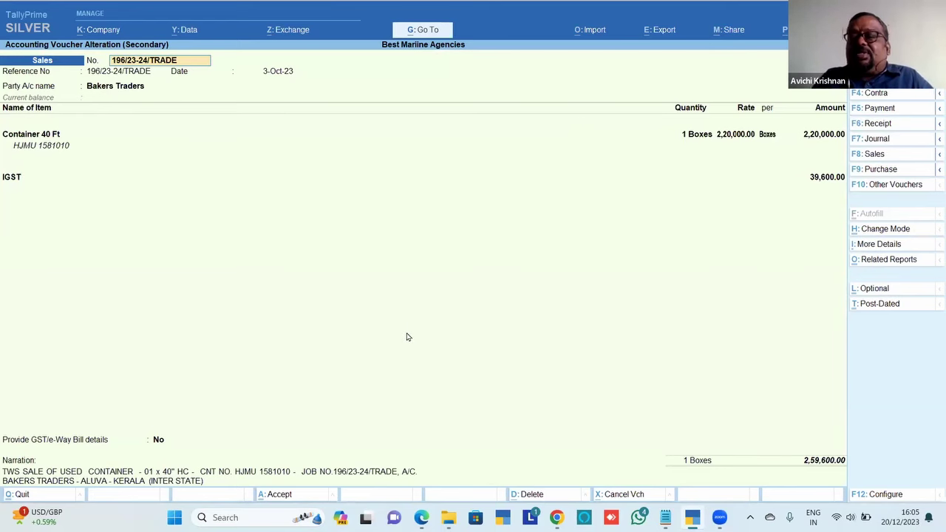
key("Return")
key("Return")
key("Return")
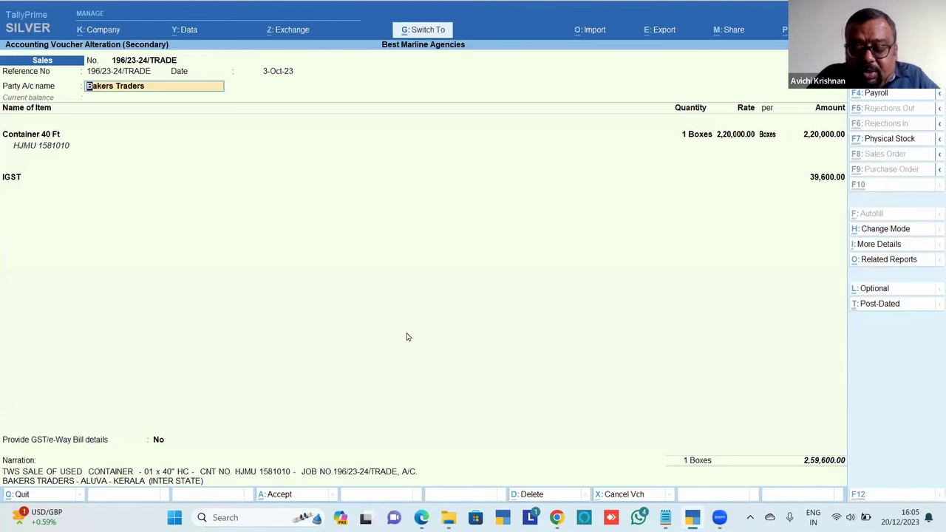
Open the Bakers Traders ledger for alteration and clear its old primary mobile number
key("ctrl+Return")
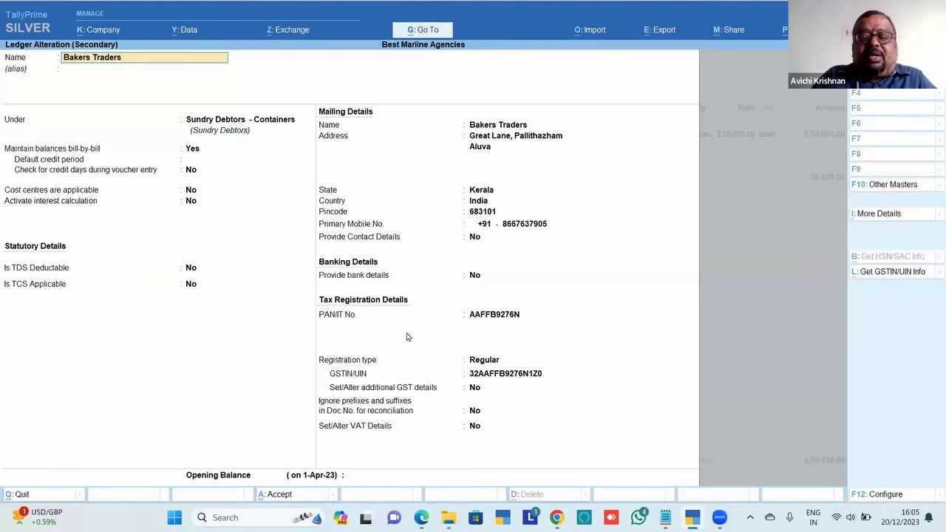
left_click(516, 229)
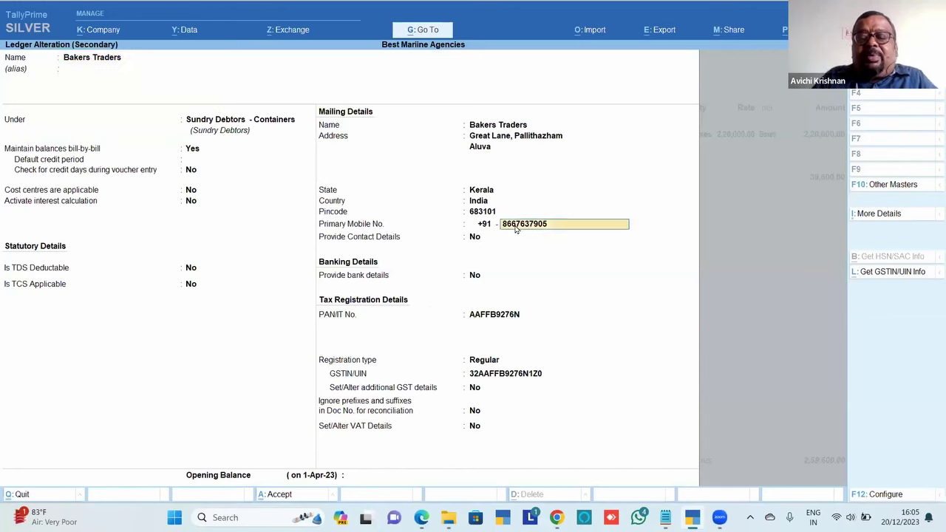
key("BackSpace")
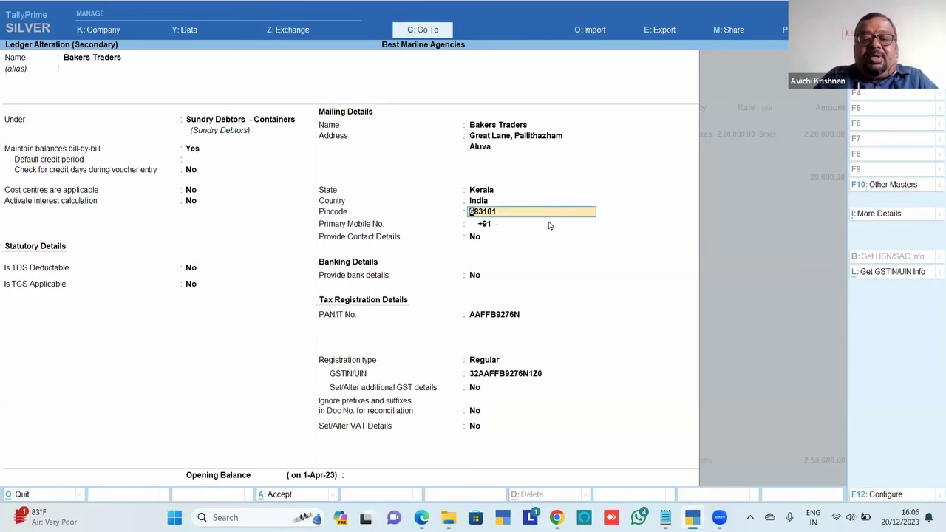
key("Return")
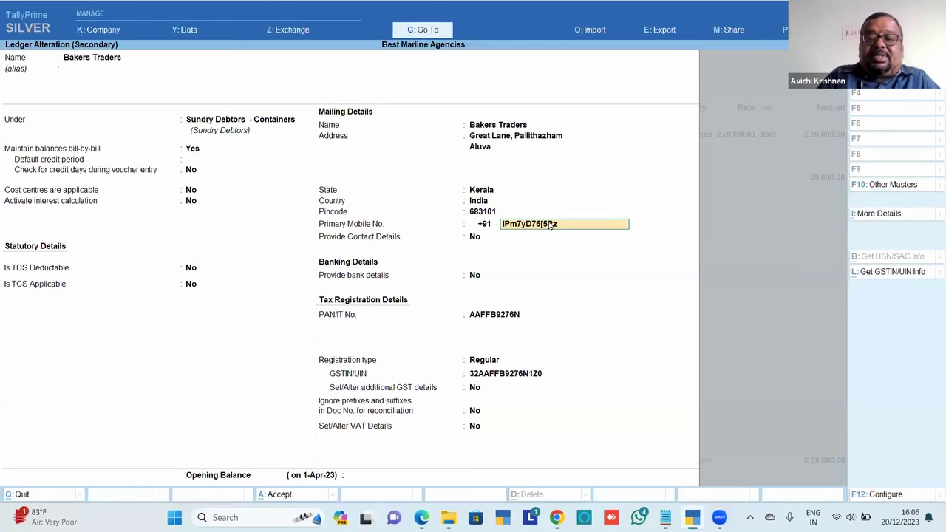
key("BackSpace")
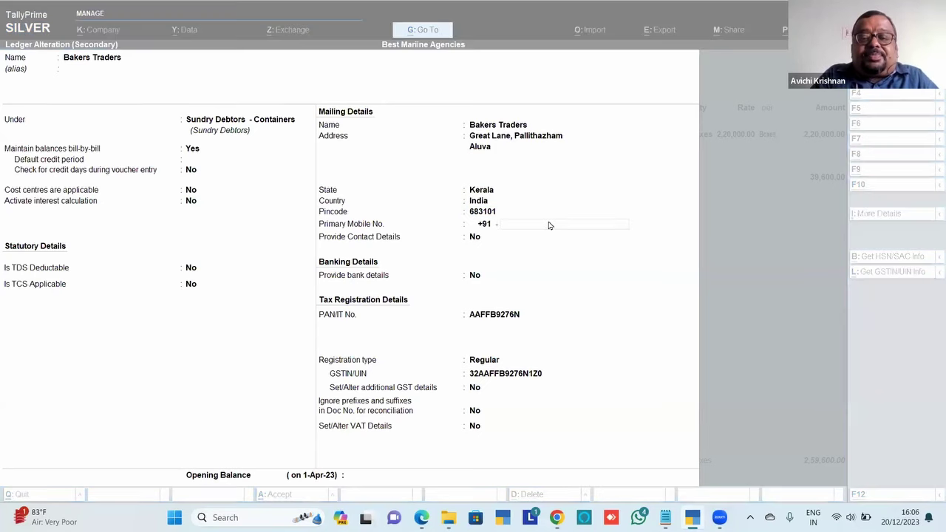
key("alt+Tab")
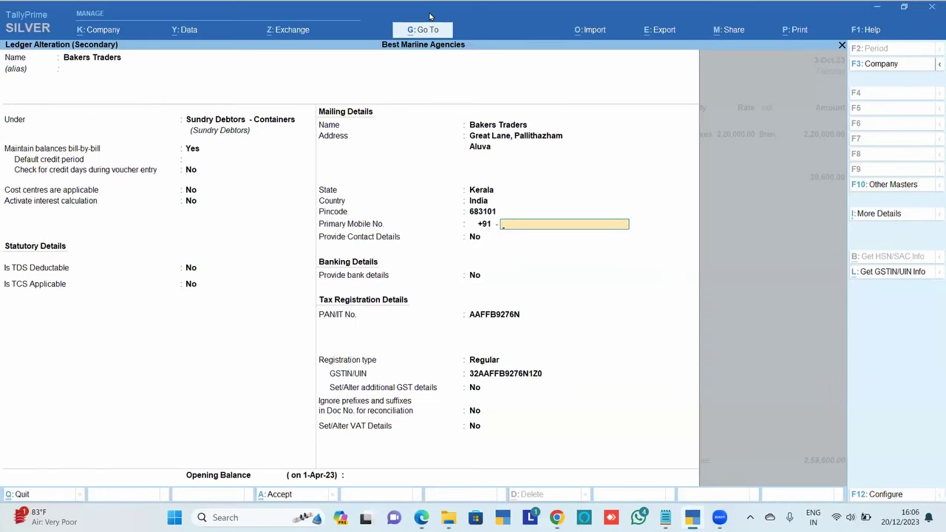
key("alt+Tab")
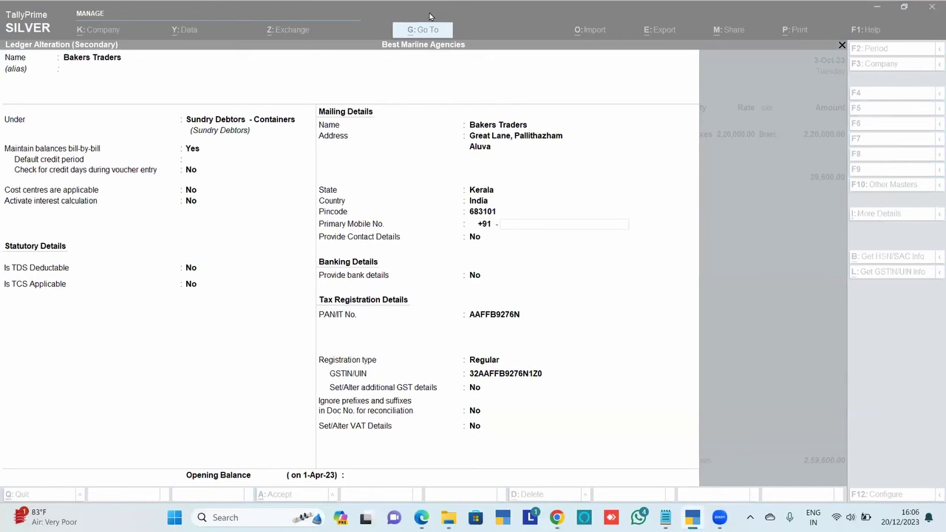
left_click(623, 239)
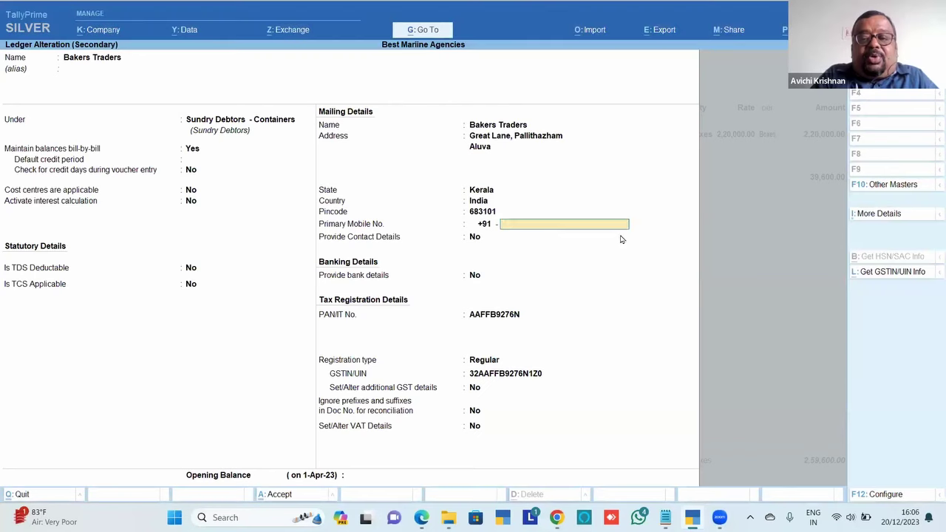
Enter the new primary mobile number and save the ledger
key("Return")
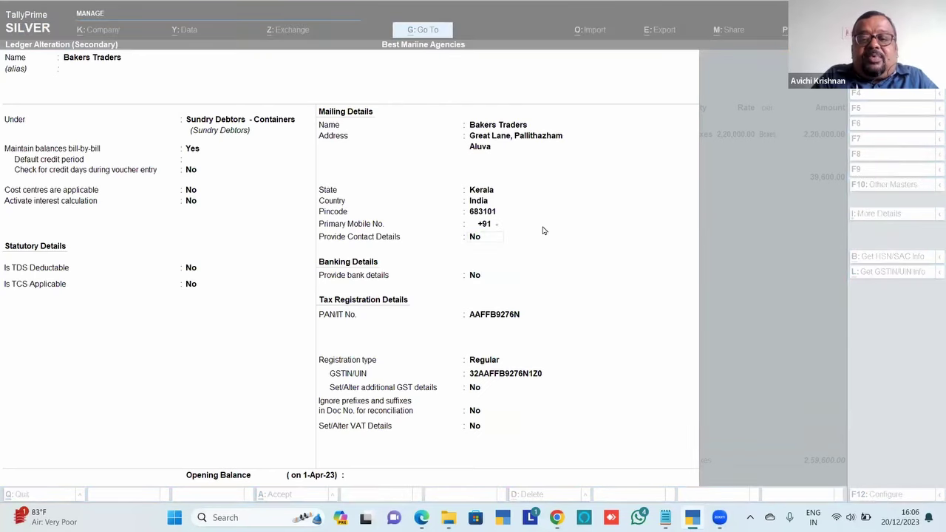
left_click(543, 228)
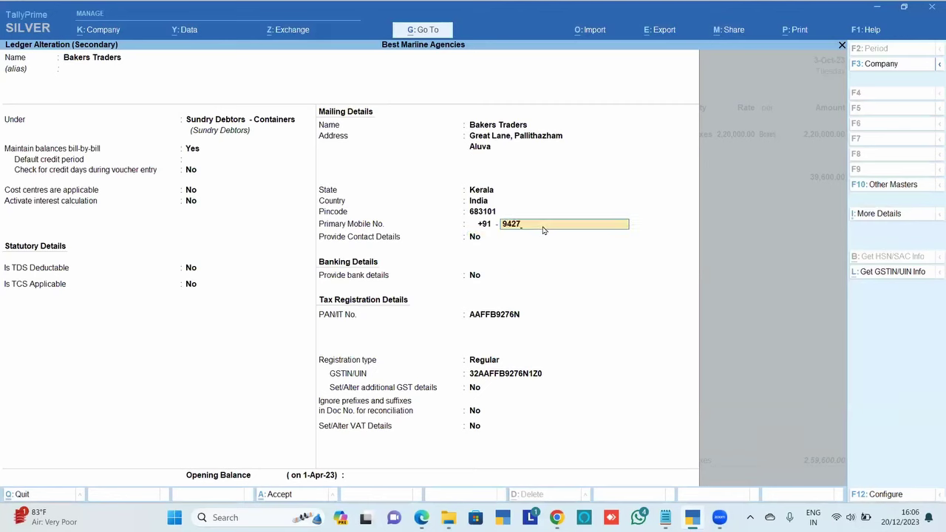
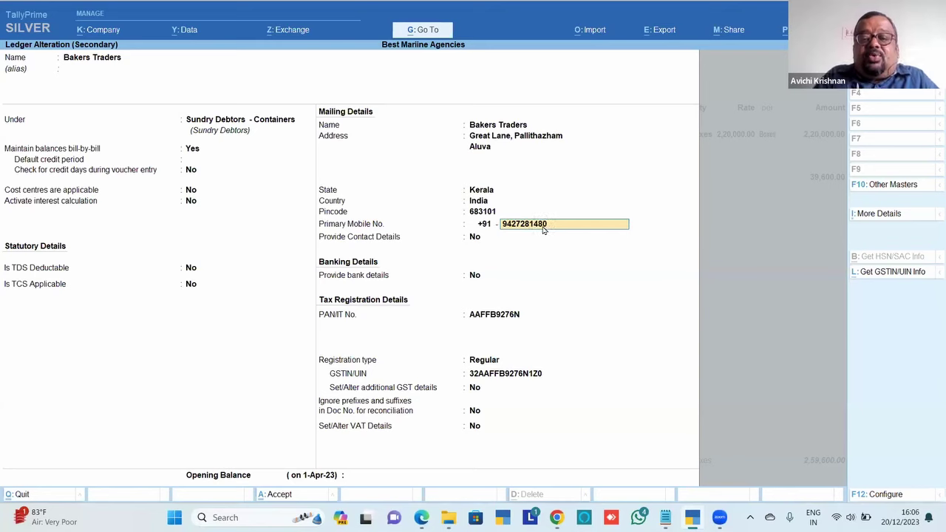
key("Return")
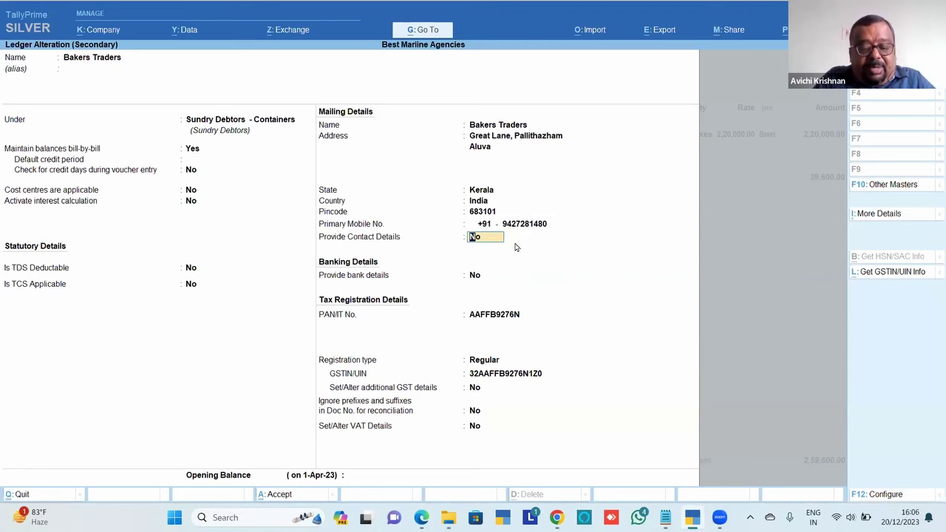
key("ctrl+a")
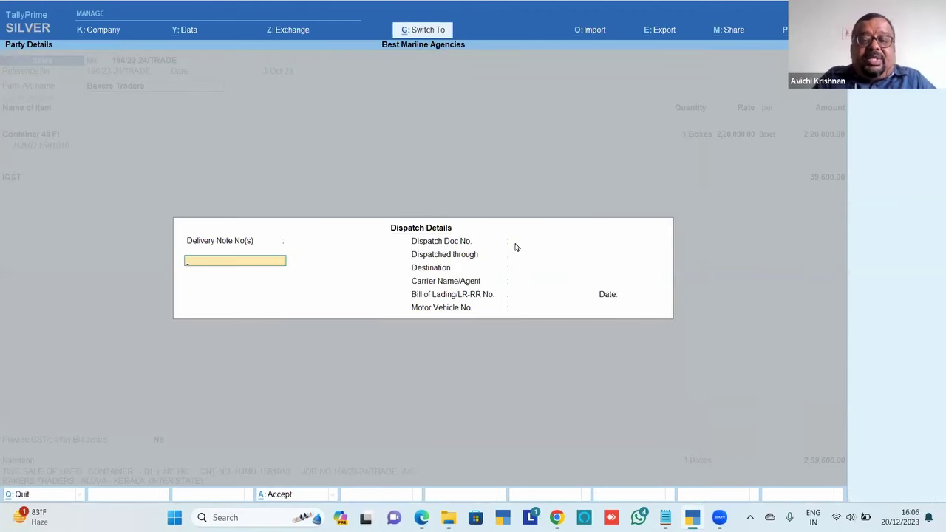
Close Party Details and send voucher 196/23-24/TRADE as an INVOICE PDF over WhatsApp
key("Escape")
key("ctrl+a")
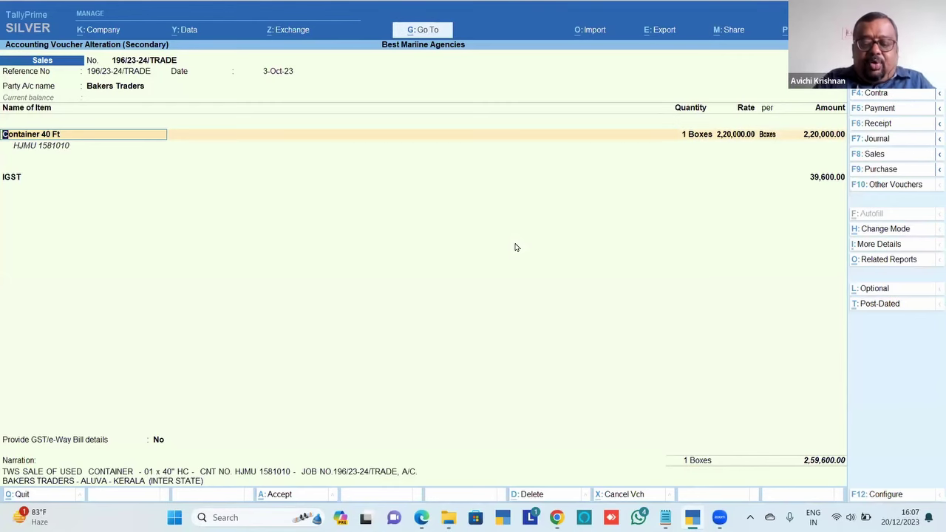
key("alt")
key("alt+m")
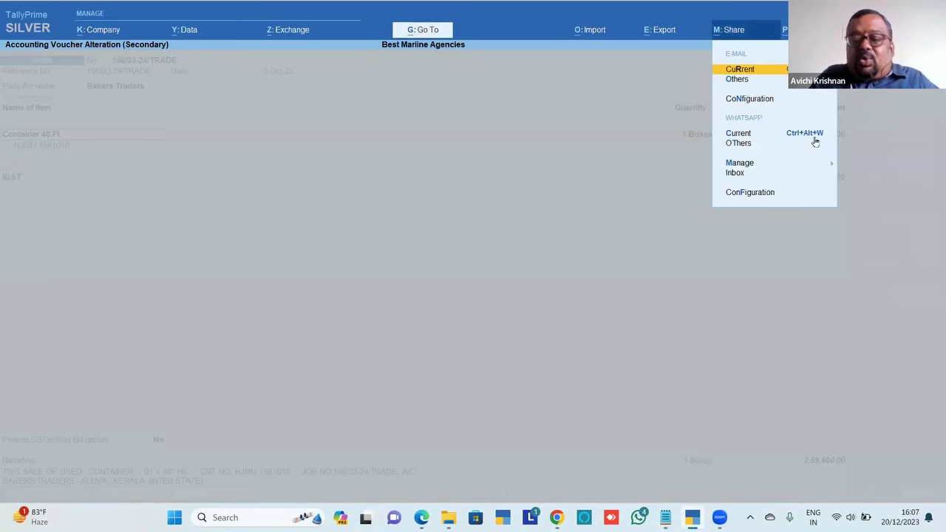
key("Escape")
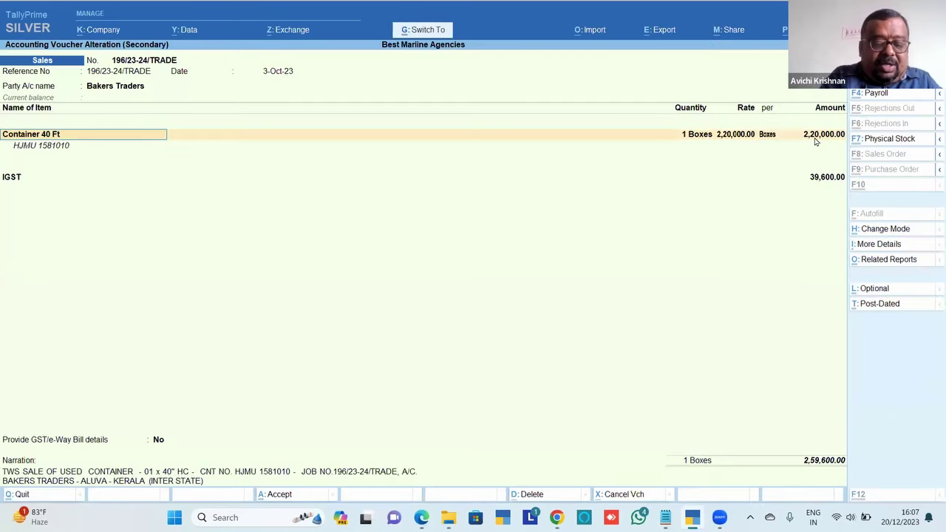
key("ctrl+w")
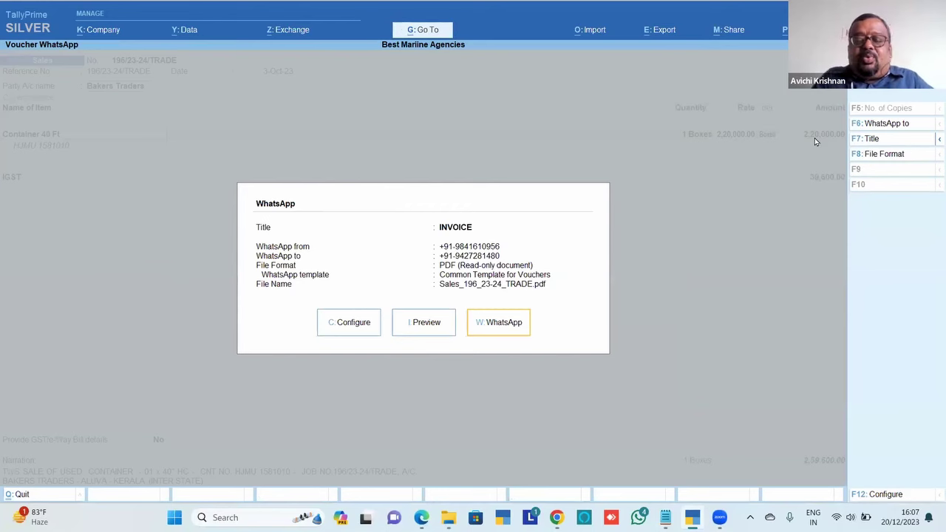
left_click(492, 329)
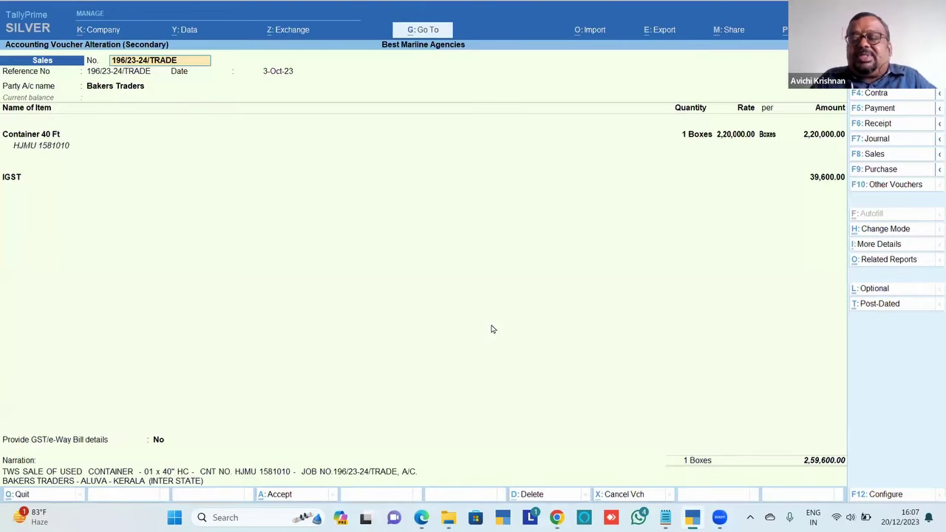
key("alt+Tab")
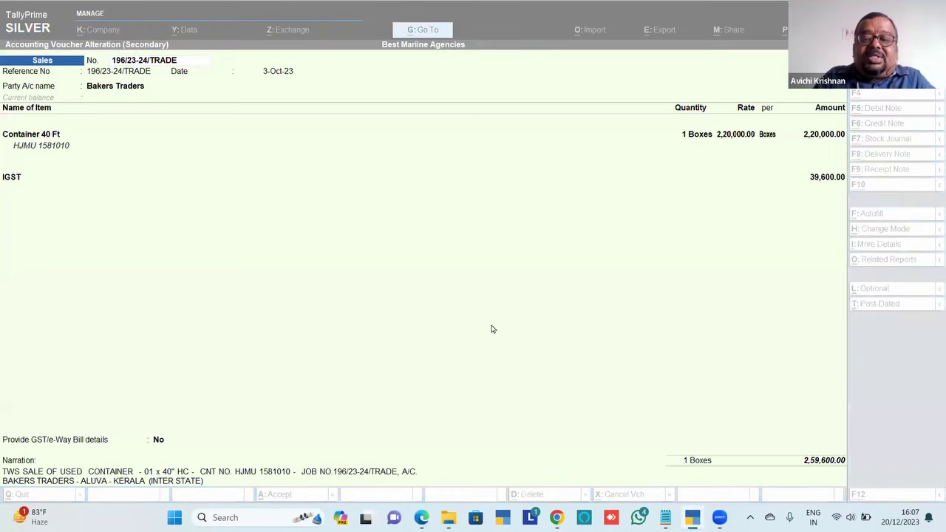
key("alt+Tab")
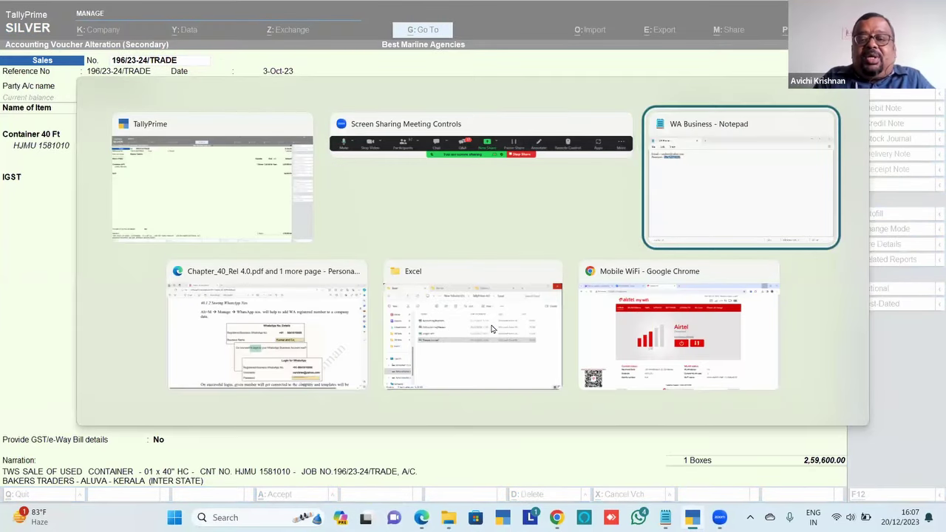
Scroll through the Chapter_40 PDF in Edge
key("alt+Tab")
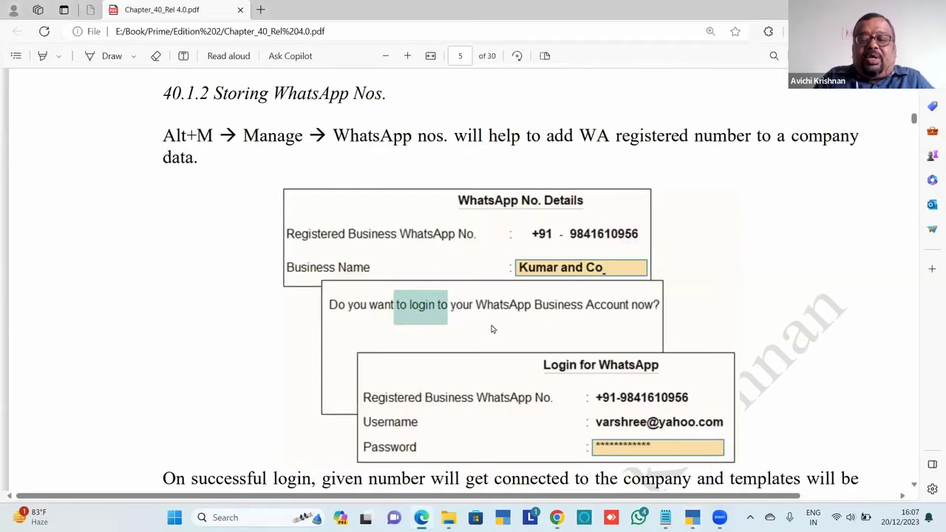
scroll(491, 329, "down", 6)
scroll(491, 329, "down", 10)
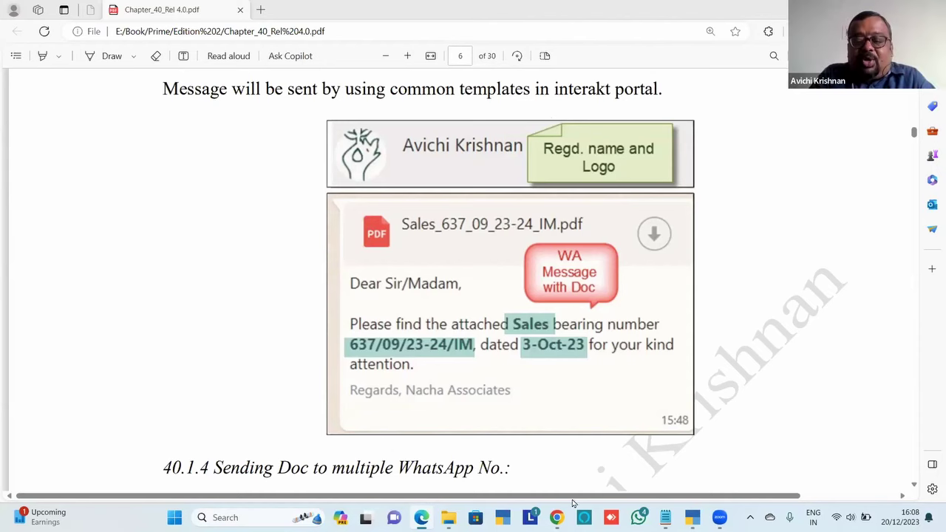
From the sales voucher, open the WhatsApp Inbox through the Share menu
left_click(663, 517)
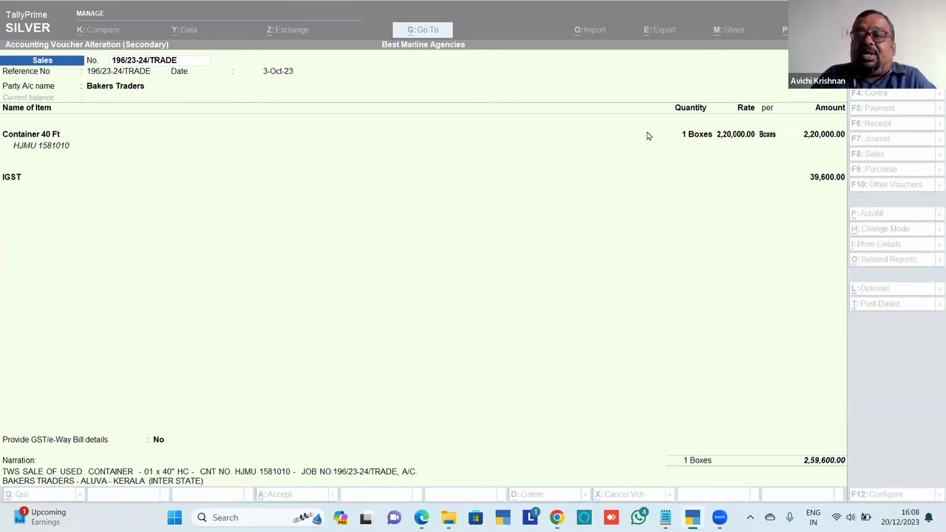
left_click(609, 164)
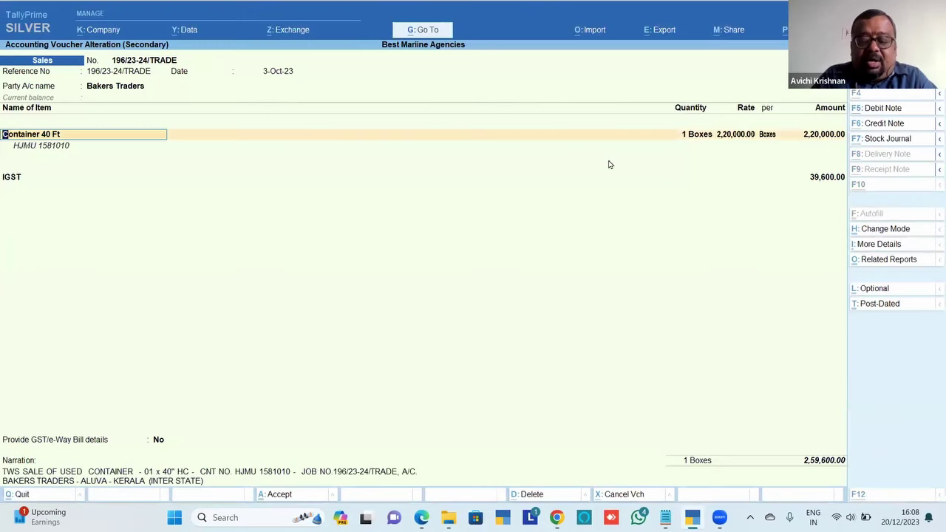
key("alt+m")
key("Down")
key("Down")
key("Down")
key("Down")
key("Down")
key("Down")
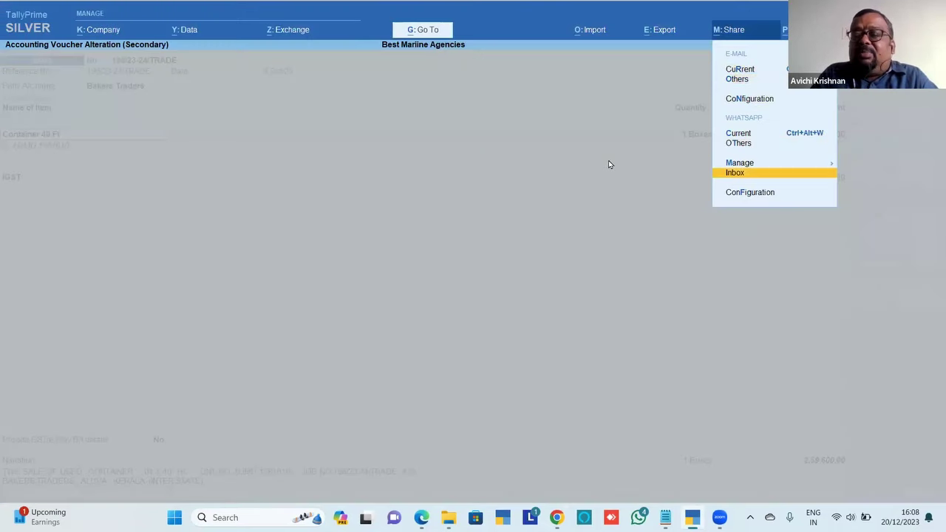
key("Return")
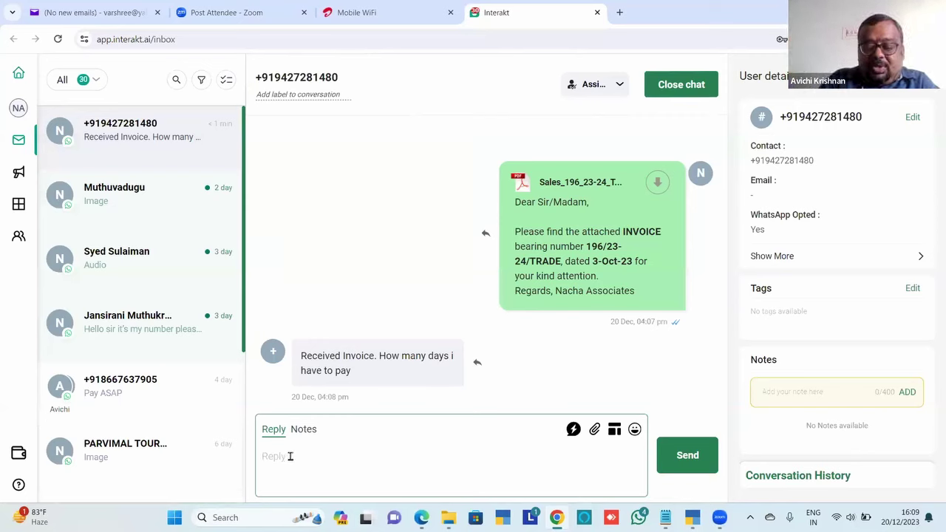
Send the reply 'Pay it within week' to the customer's payment-days question
type("Pay")
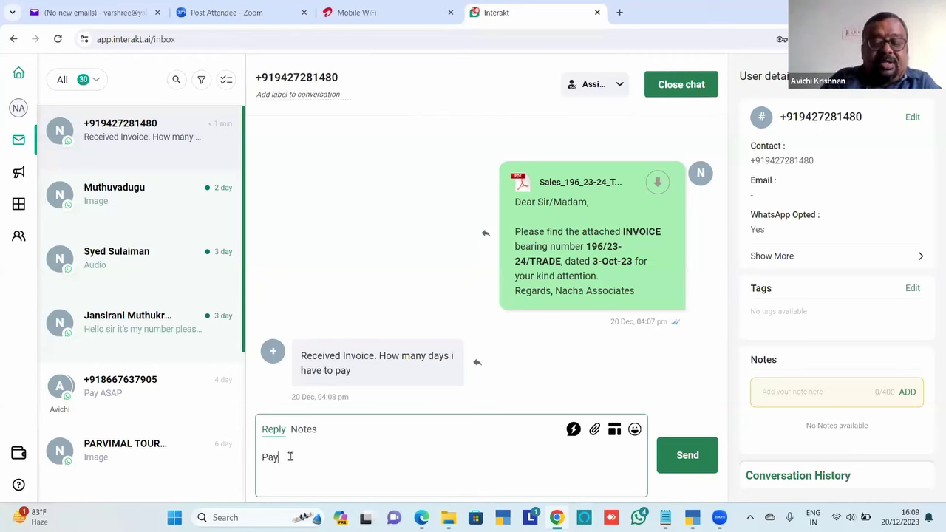
type(" iy")
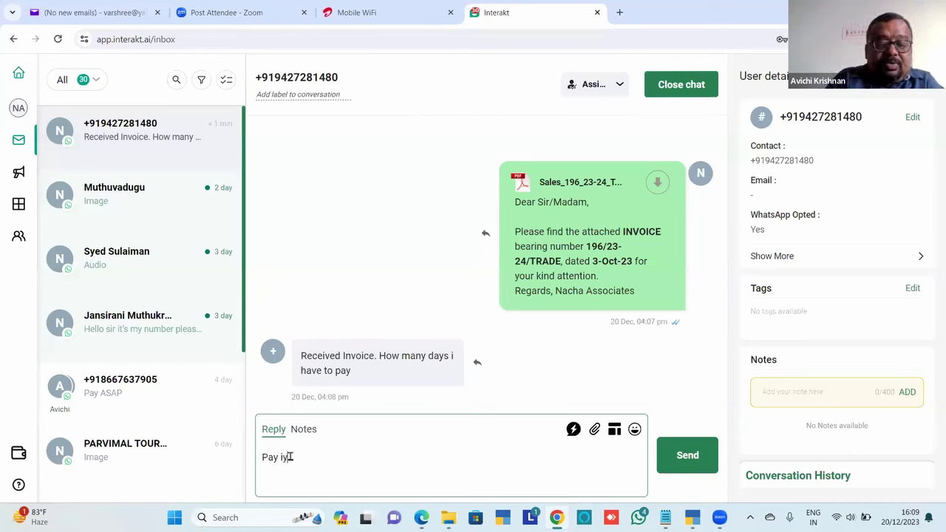
key("BackSpace")
type("t wi")
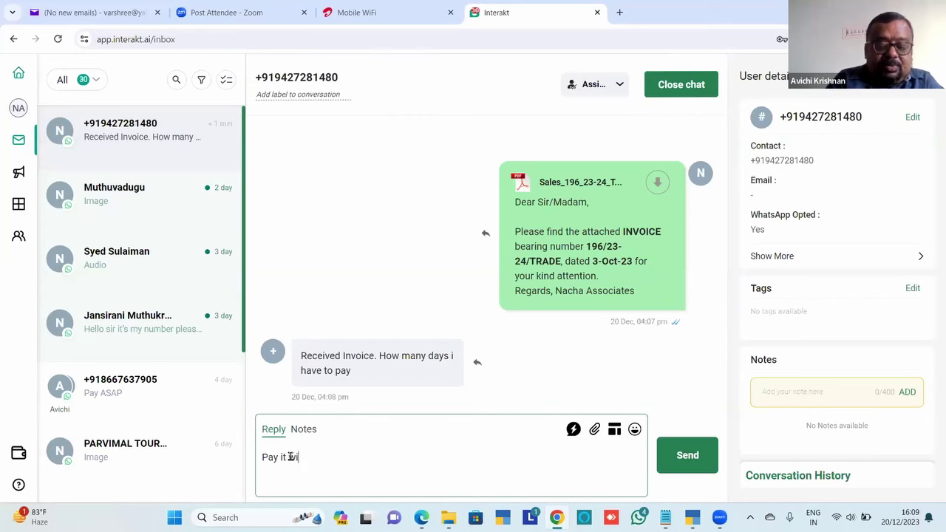
type("thin week")
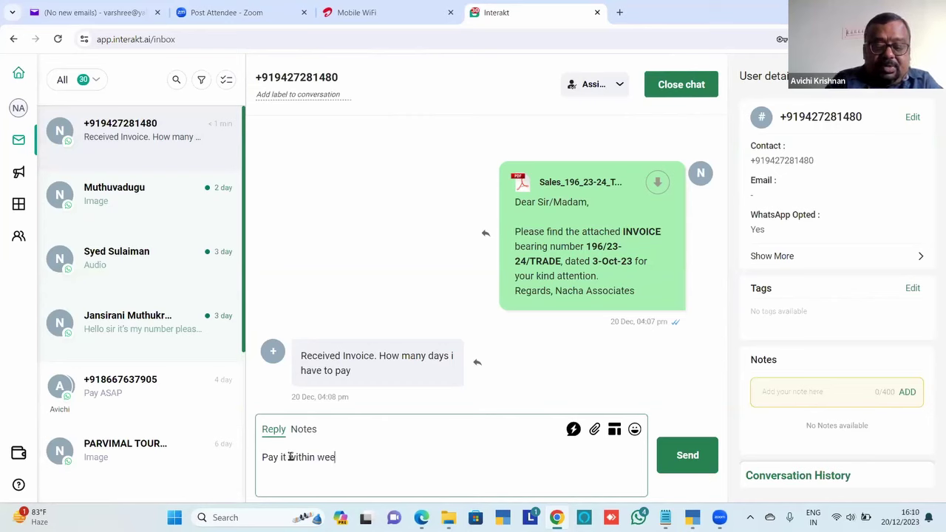
left_click(695, 452)
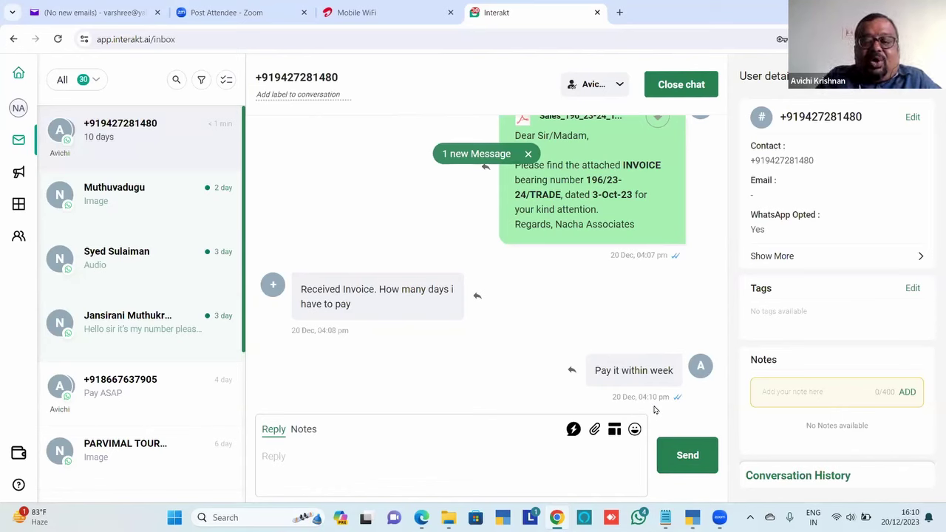
Open the customer's chat with the '10 days' answer and draft an unsent reply 'Please'
left_click(119, 206)
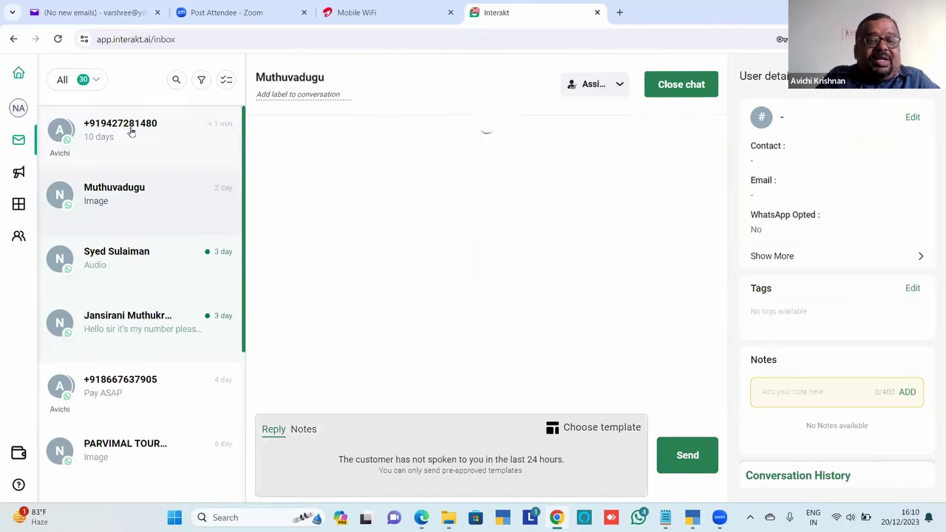
left_click(126, 130)
left_click(374, 446)
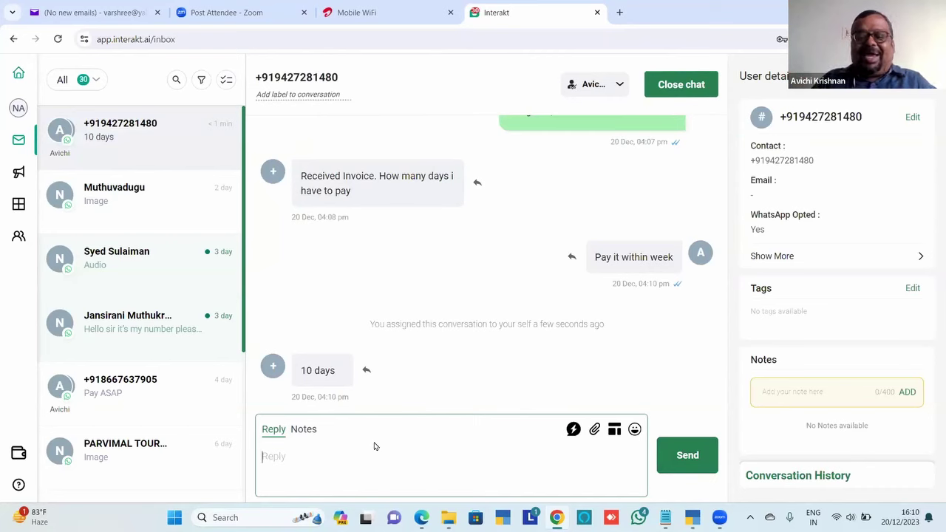
type("Please")
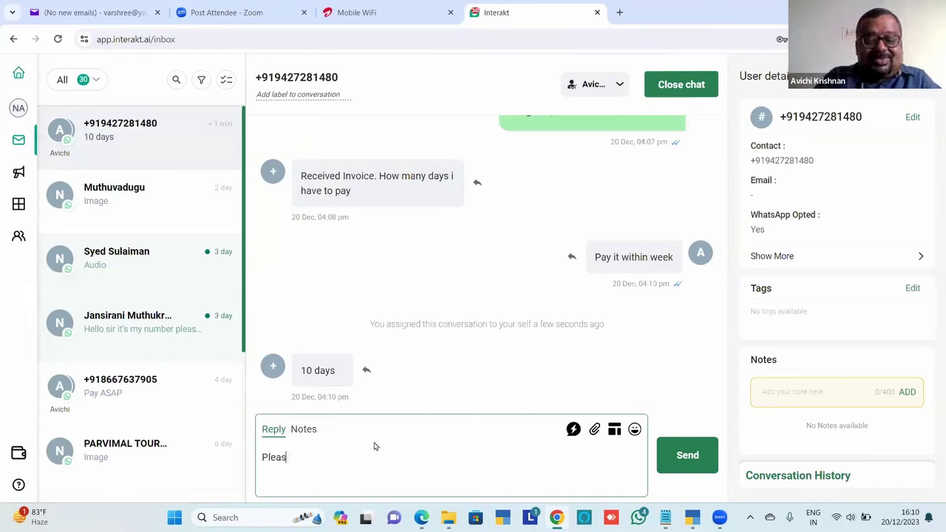
key("shift+Return")
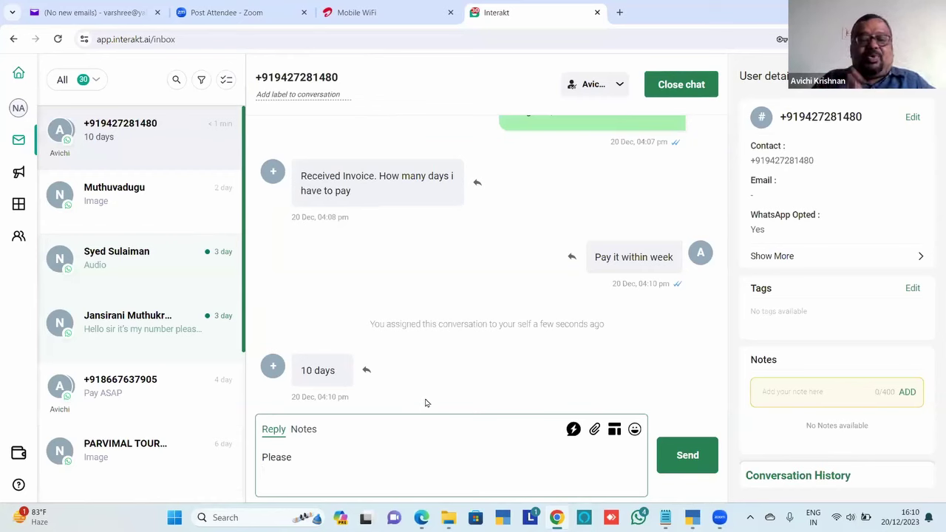
left_click(430, 287)
Scroll through pages 6–8 of the Chapter_40 PDF, ending at section 40.1.4
key("alt+Tab")
key("alt+Tab")
key("alt+Tab")
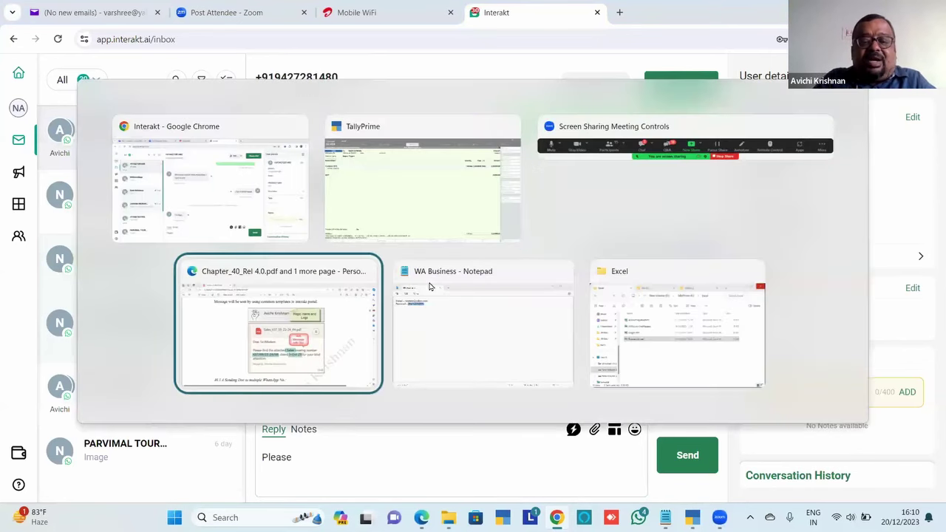
scroll(430, 287, "down", 5)
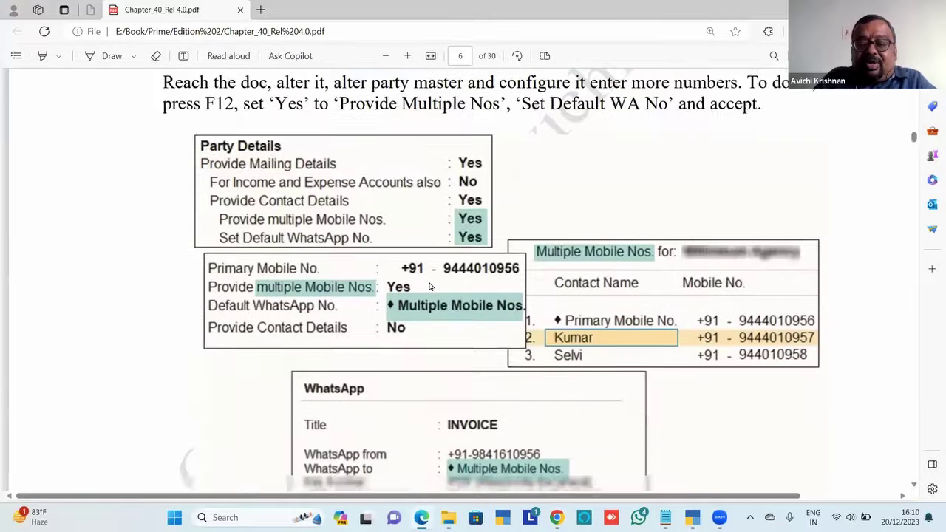
scroll(430, 286, "down", 3)
scroll(430, 287, "up", 2)
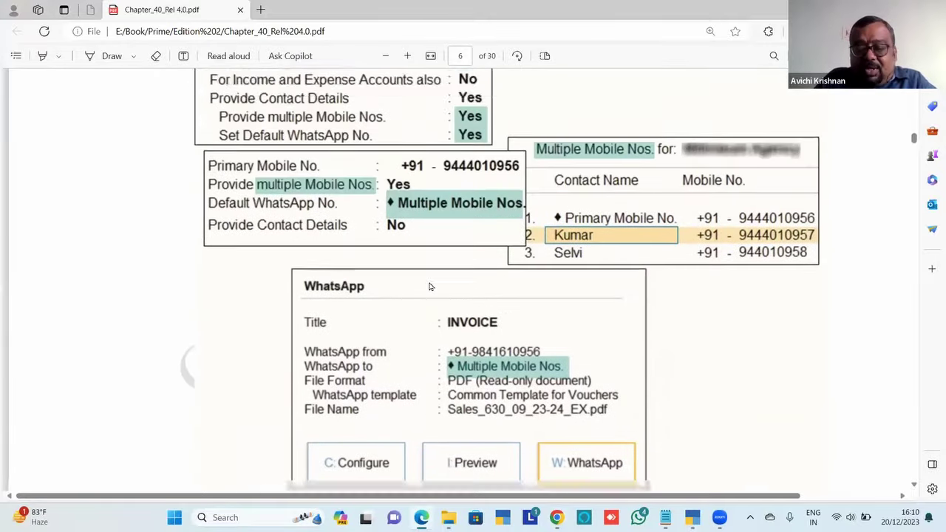
scroll(430, 287, "up", 2)
scroll(430, 287, "down", 3)
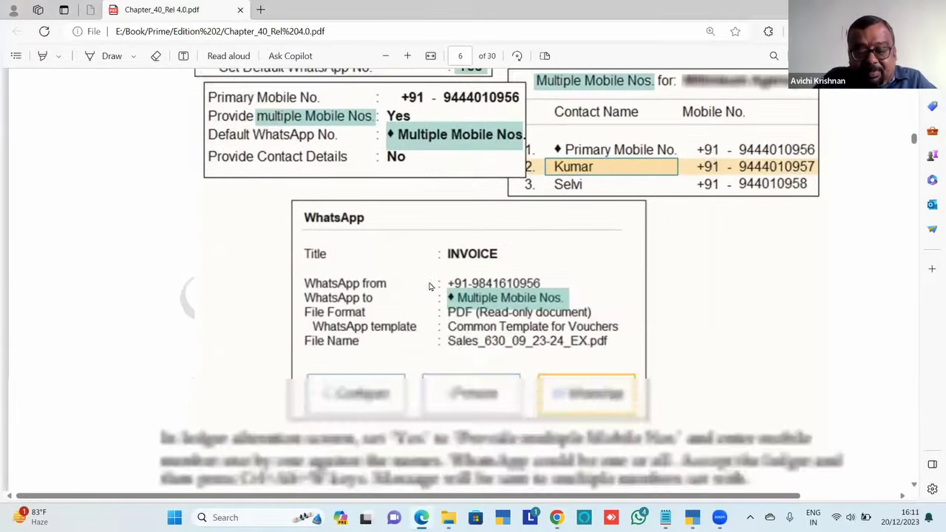
scroll(430, 287, "down", 10)
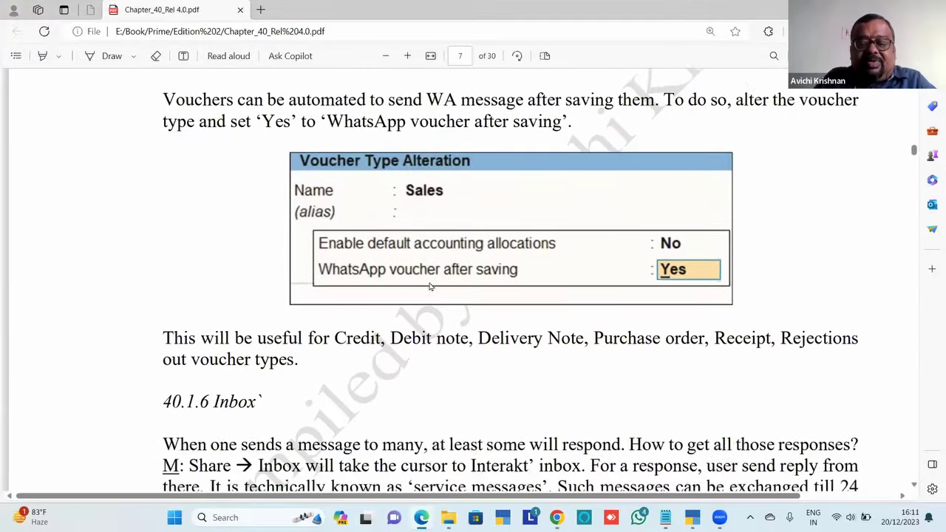
scroll(430, 286, "down", 10)
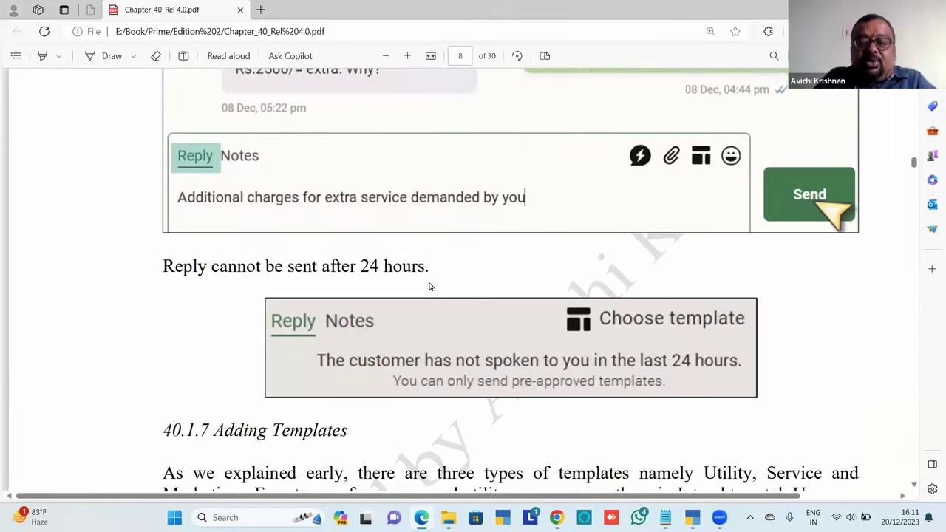
scroll(430, 287, "down", 1)
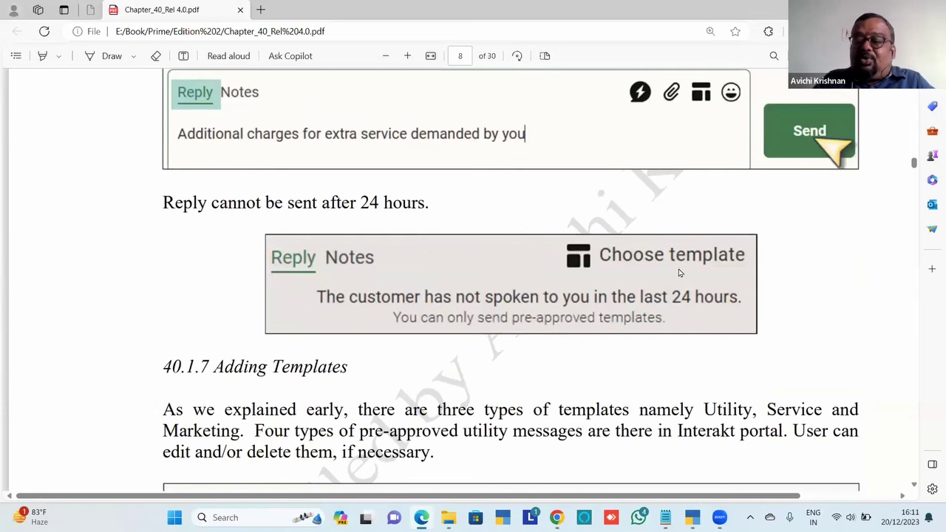
scroll(679, 272, "up", 15)
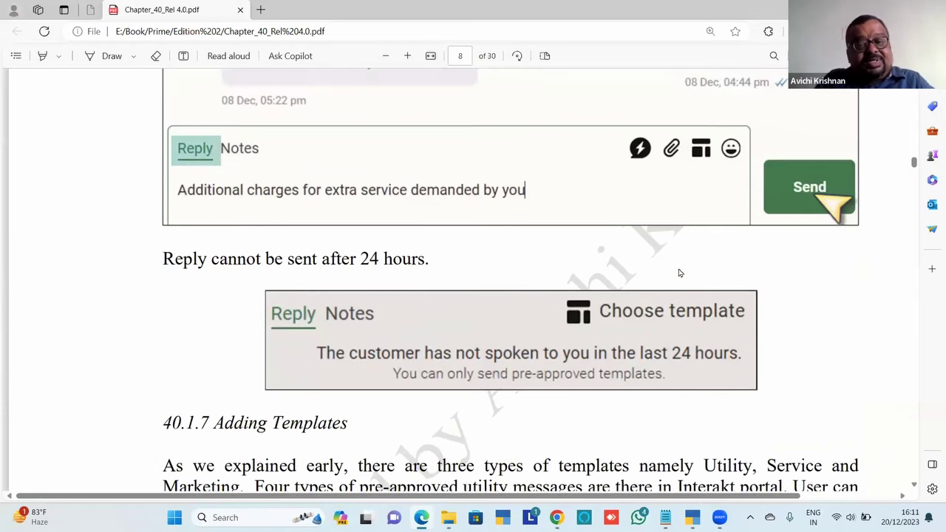
scroll(679, 272, "up", 15)
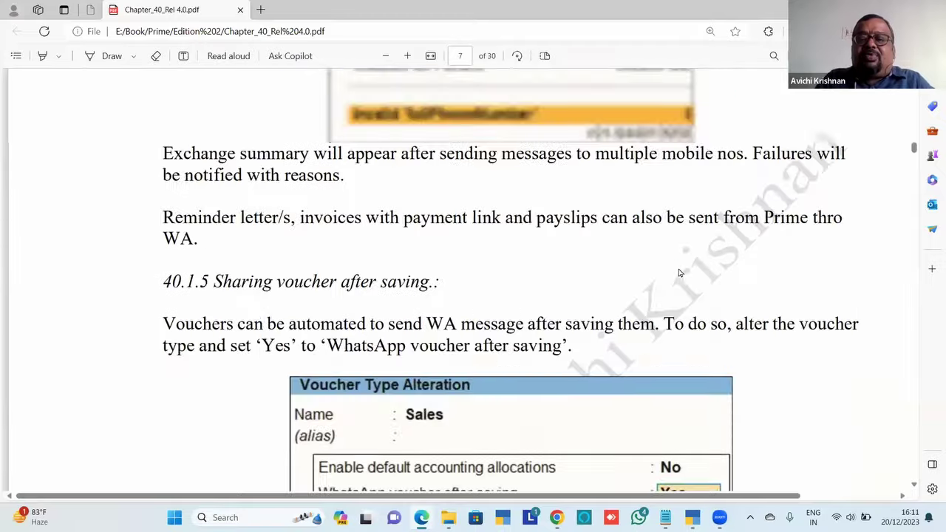
scroll(679, 273, "up", 5)
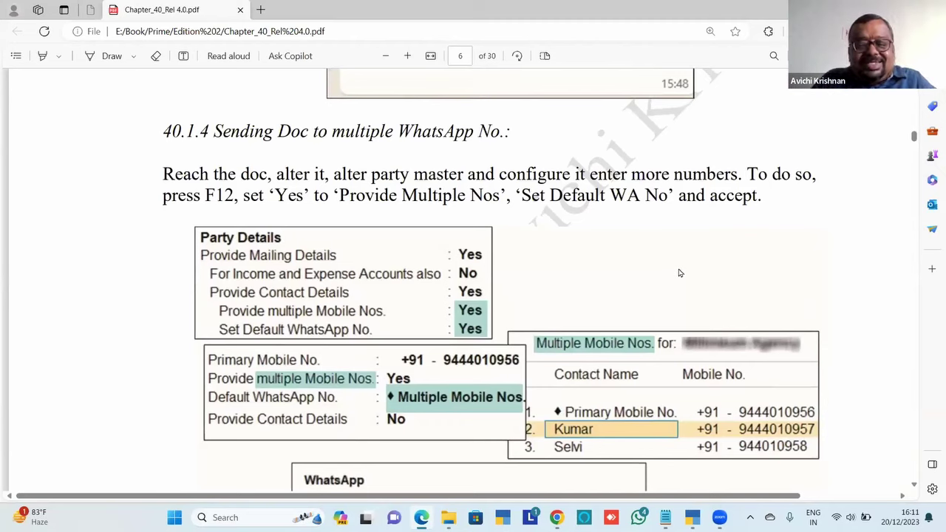
Quit the voucher, open October's first sales voucher, and show Millinieum Agency's ledger configuration (F12)
key("alt+Tab")
key("alt+Tab")
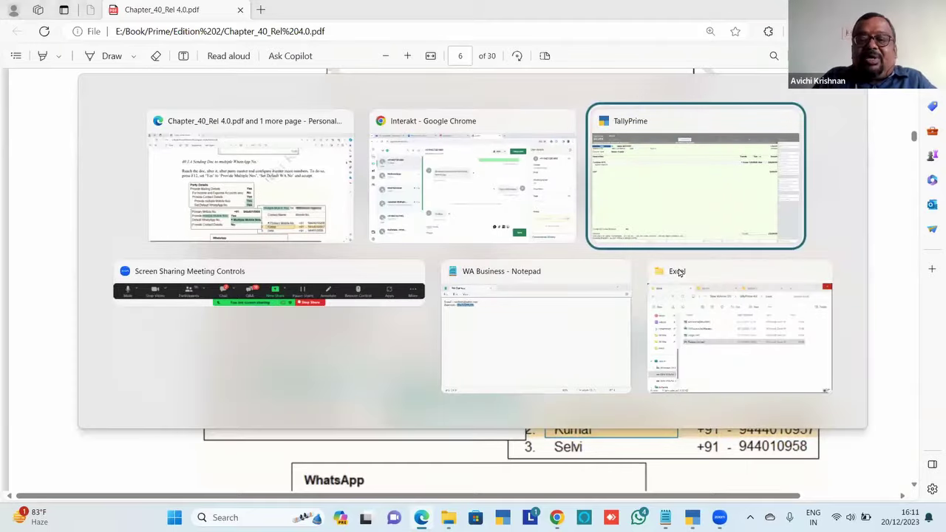
key("y")
key("Escape")
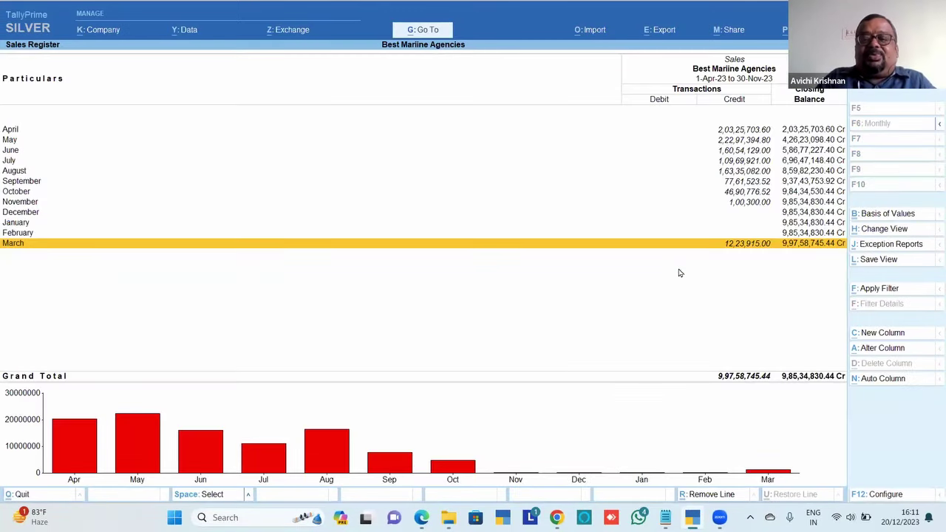
key("Up")
key("Up")
key("Up")
key("Up")
key("Up")
key("Return")
key("Return")
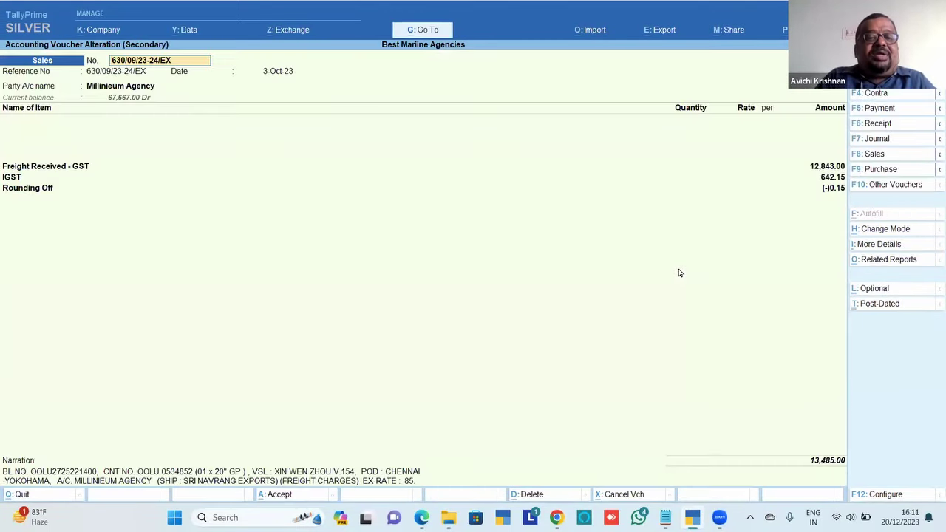
key("Return")
key("Return")
key("Return")
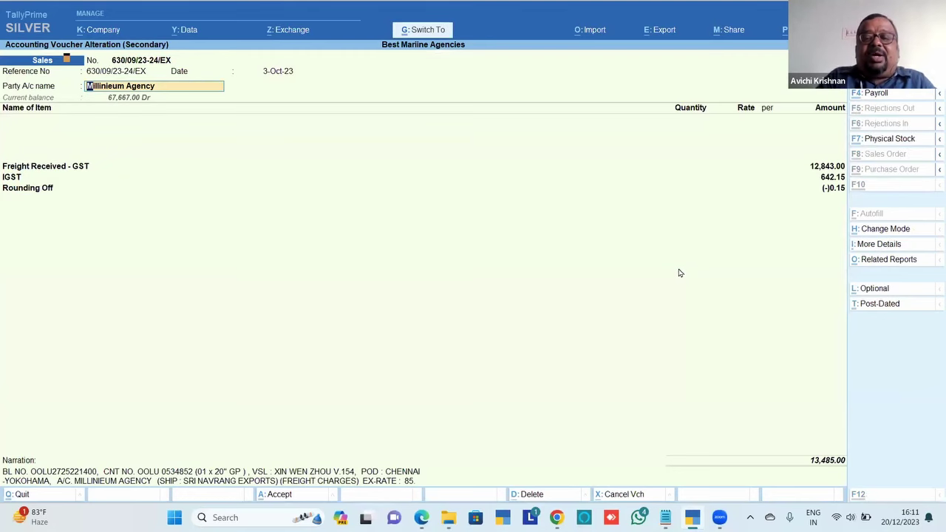
key("ctrl+Return")
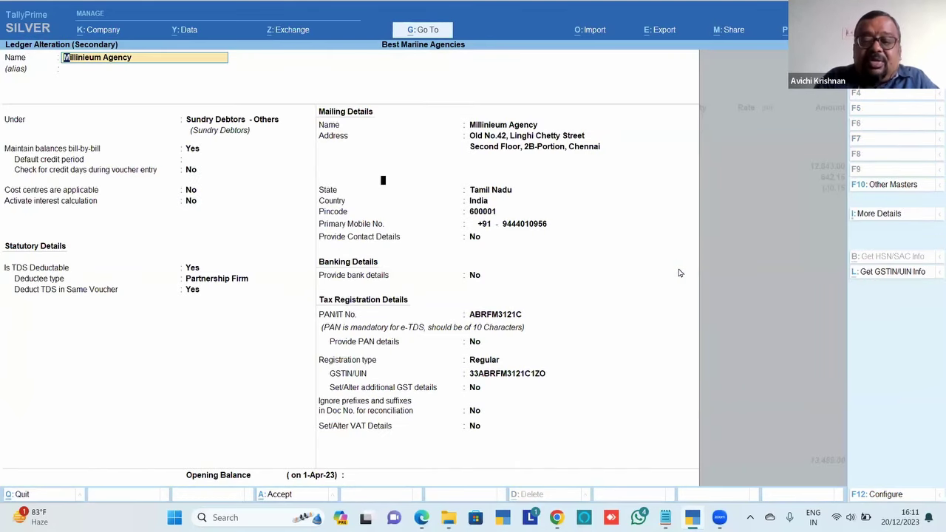
key("F12")
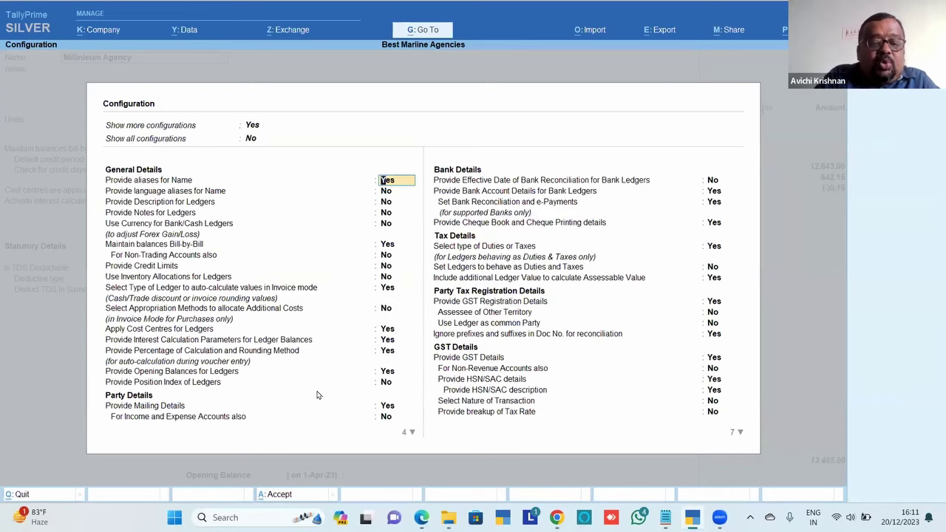
Set Provide Contact Details, Provide multiple Mobile Nos. and Set Default WhatsApp No. to Yes in ledger configuration
left_click(387, 406)
key("Return")
key("Return")
key("y")
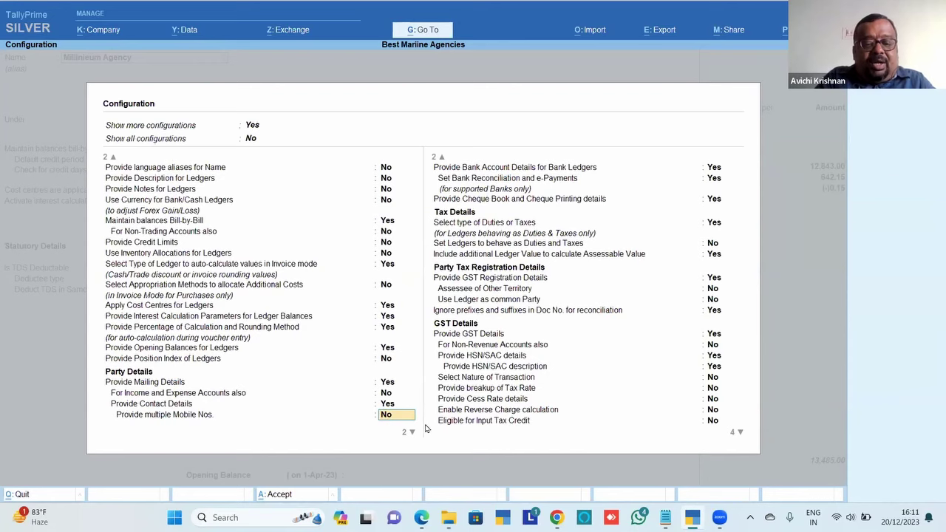
key("y")
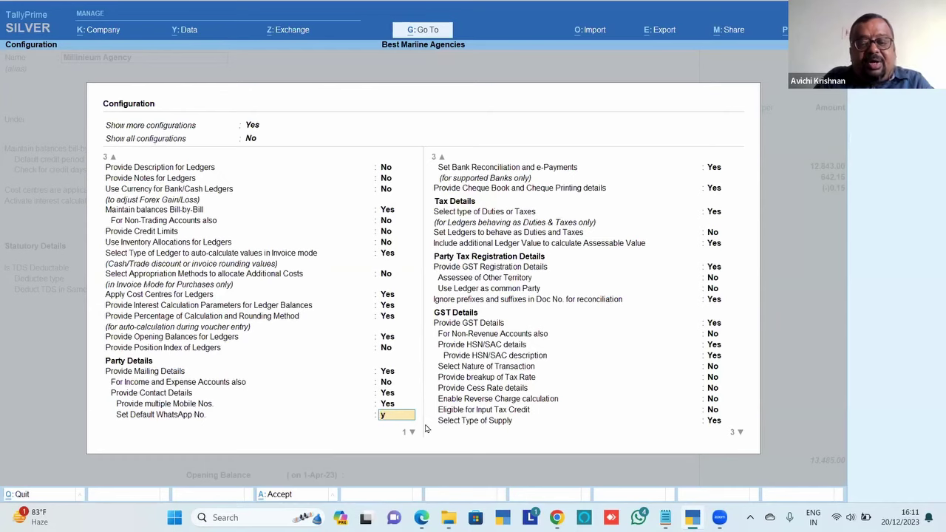
key("y")
key("Up")
key("Up")
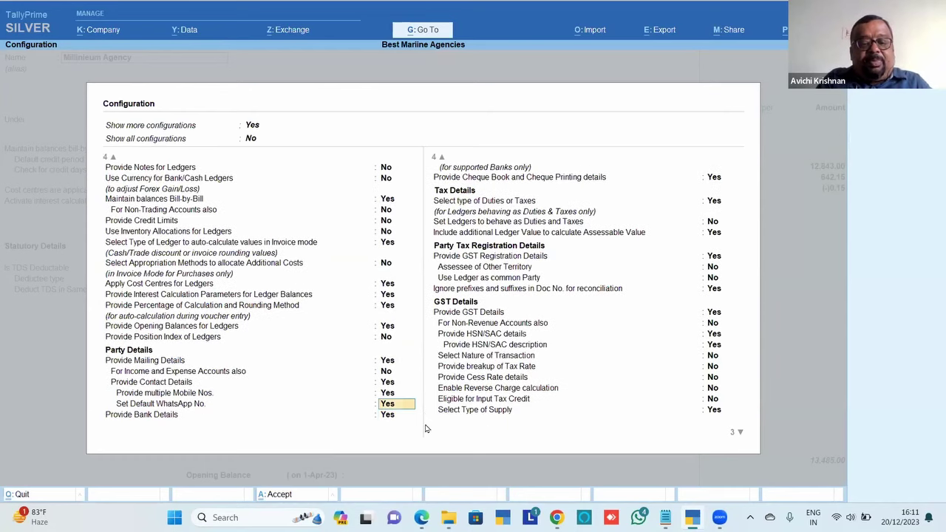
key("Down")
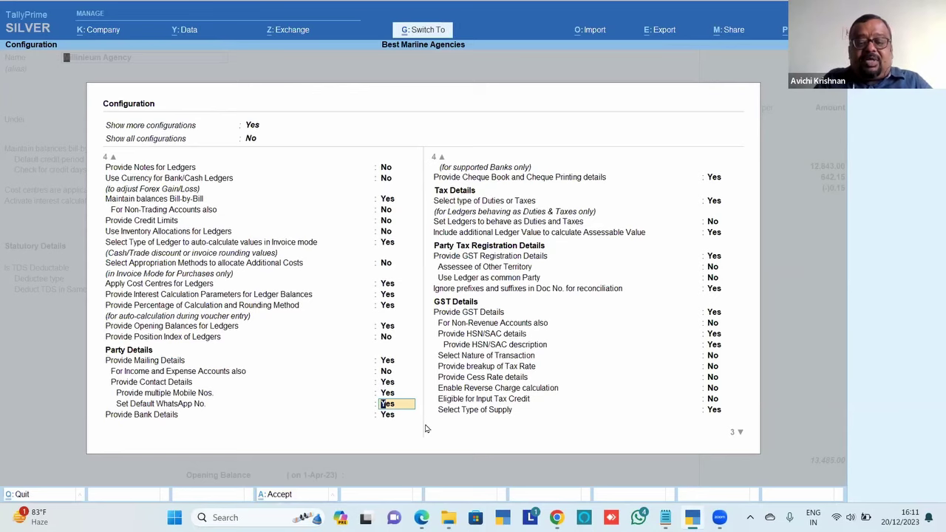
key("ctrl+a")
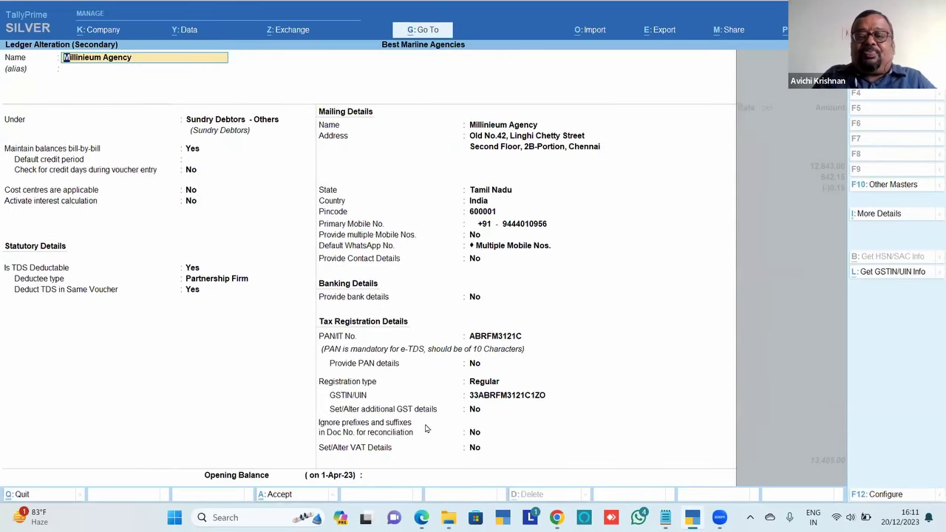
Enable multiple mobile numbers on Millinieum Agency and accept its list of three contact numbers
left_click(477, 236)
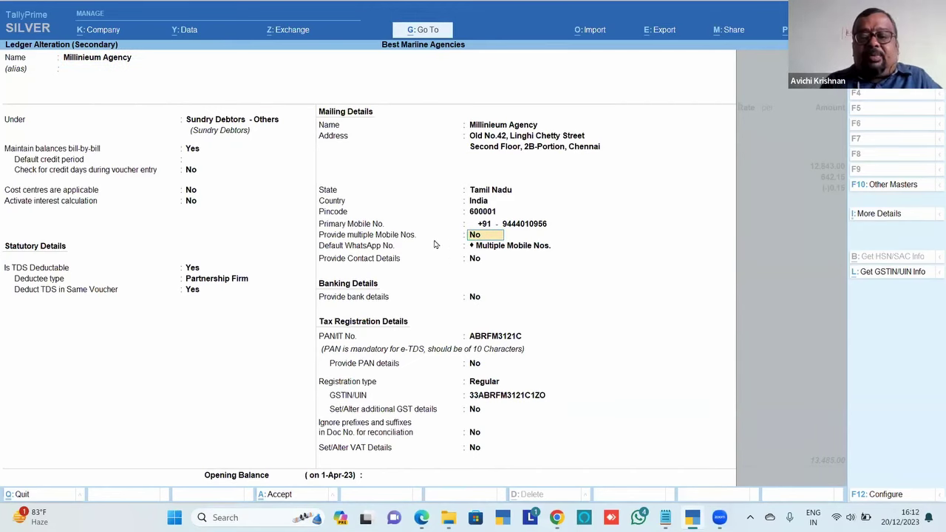
type("y")
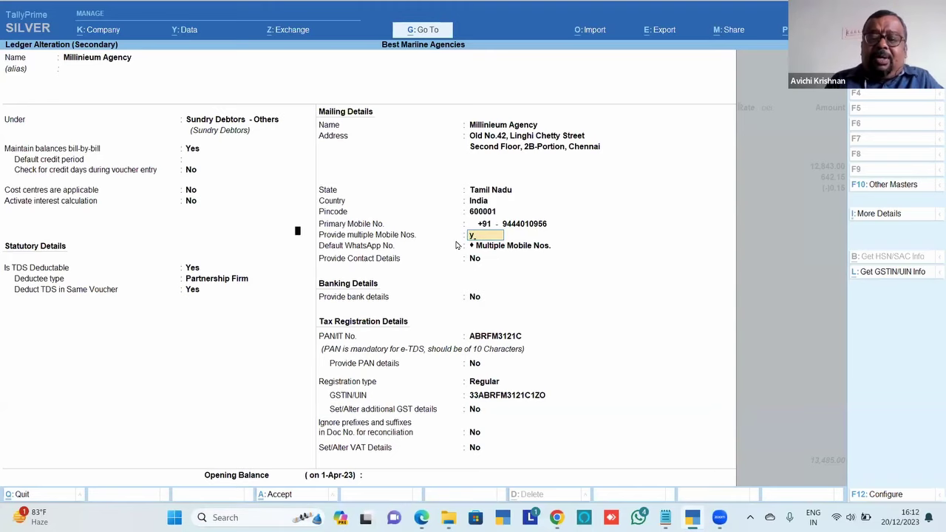
key("Return")
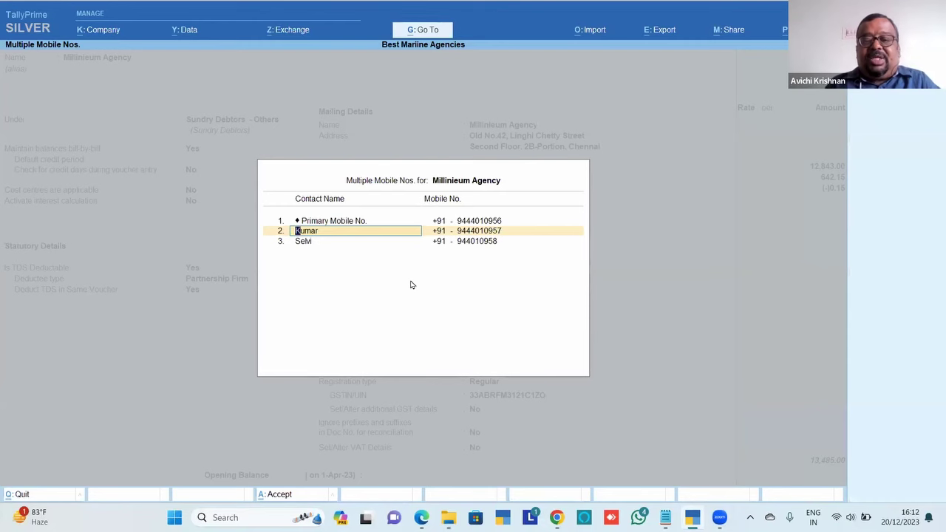
key("ctrl+a")
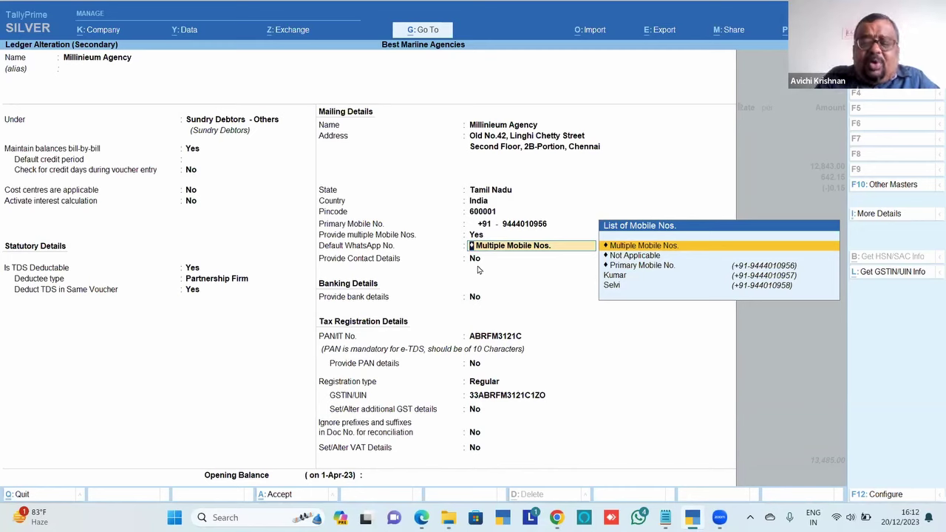
Set Default WhatsApp No. to Multiple Mobile Nos., select all three numbers, and save the ledger
key("Down")
key("Down")
key("Down")
key("Down")
key("Up")
key("Up")
key("Down")
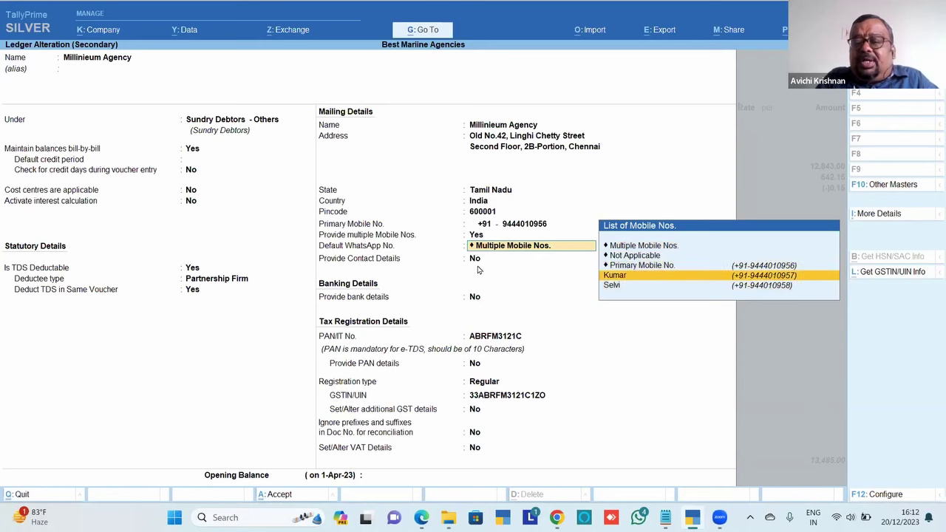
key("Up")
key("Down")
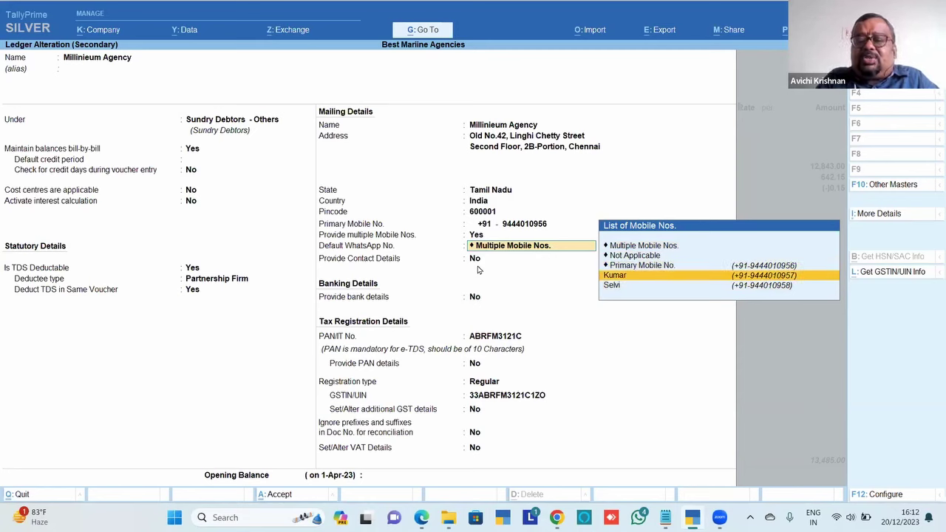
key("Up")
key("Up")
key("Up")
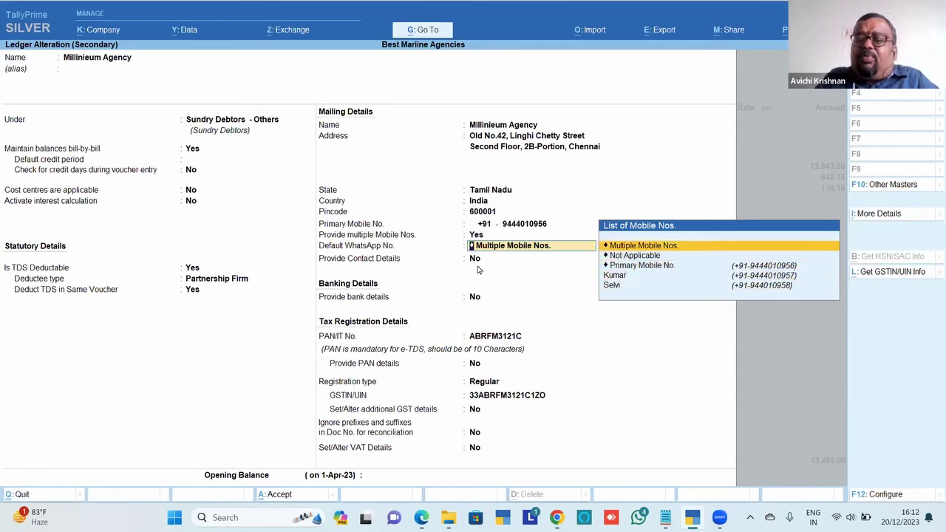
key("Return")
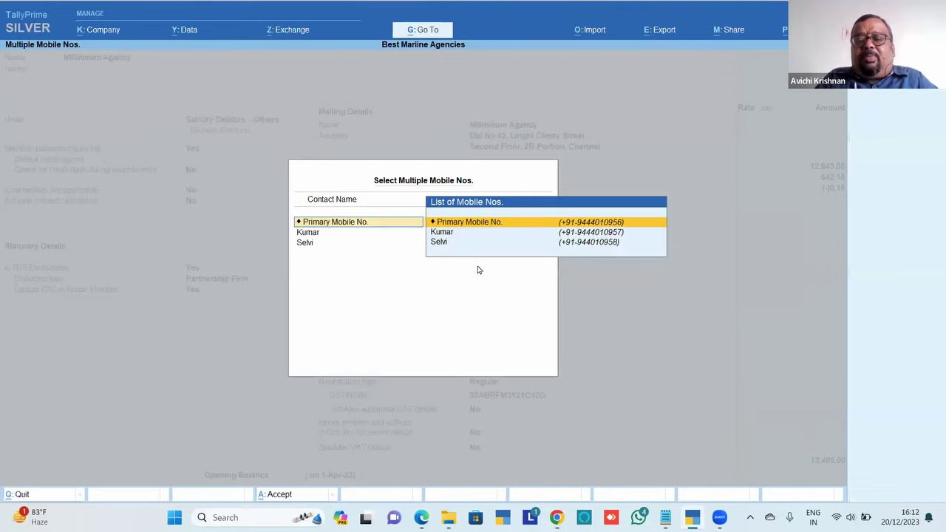
key("Return")
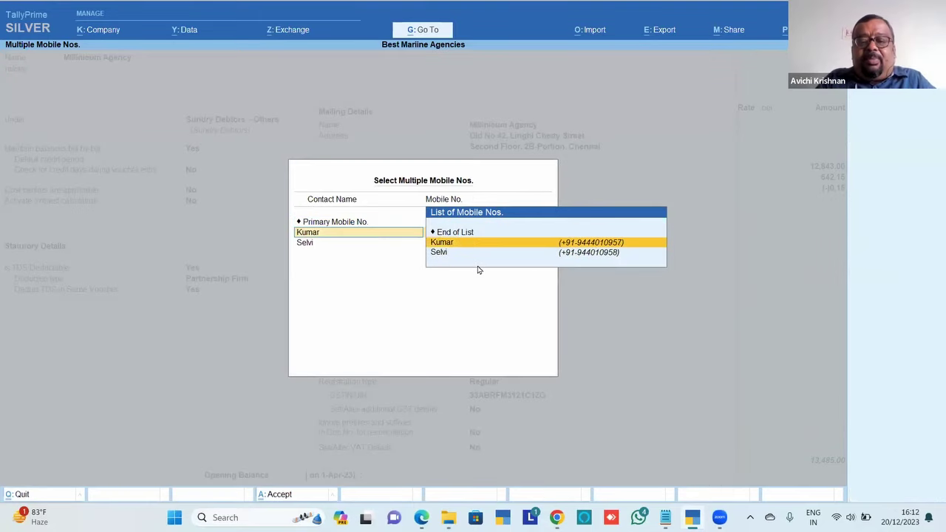
key("Return")
key("Return")
key("Return")
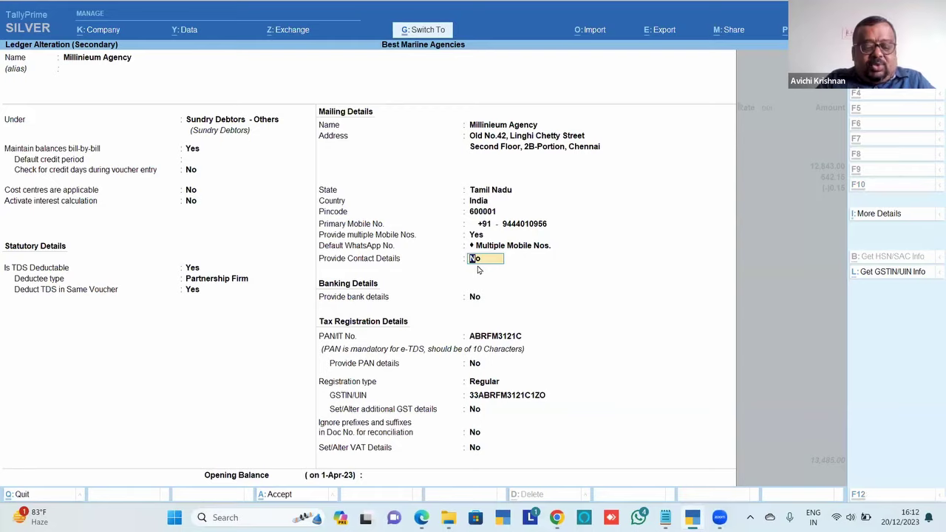
key("ctrl+a")
Share the sales invoice on WhatsApp with the party's three numbers; two sends succeed, one fails
key("ctrl+a")
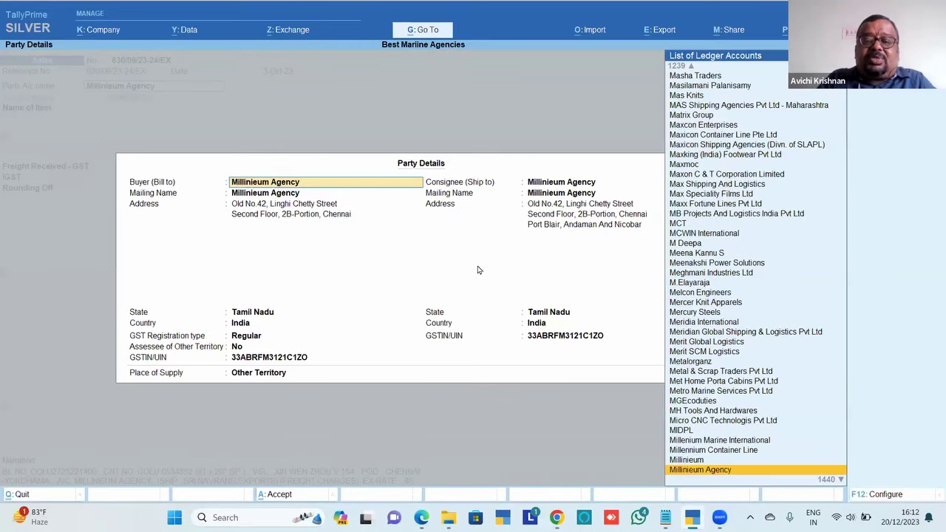
key("ctrl+a")
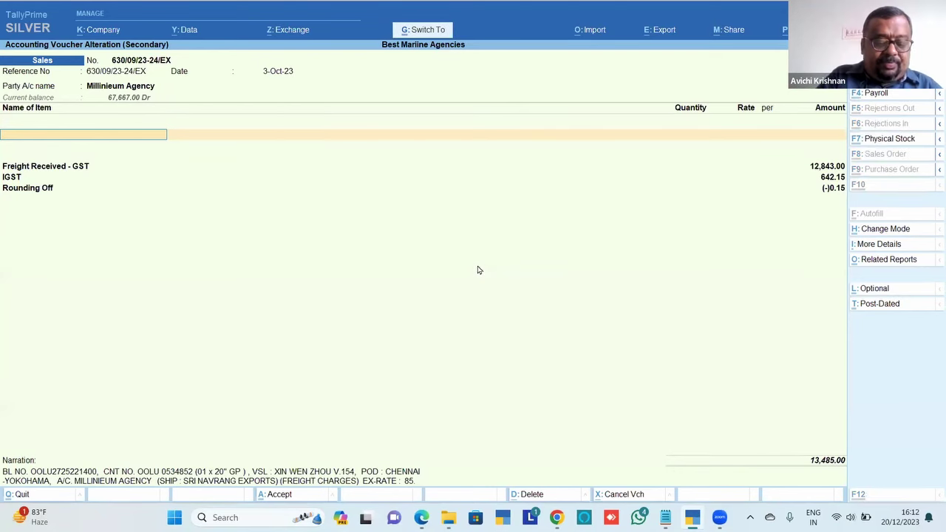
key("ctrl+w")
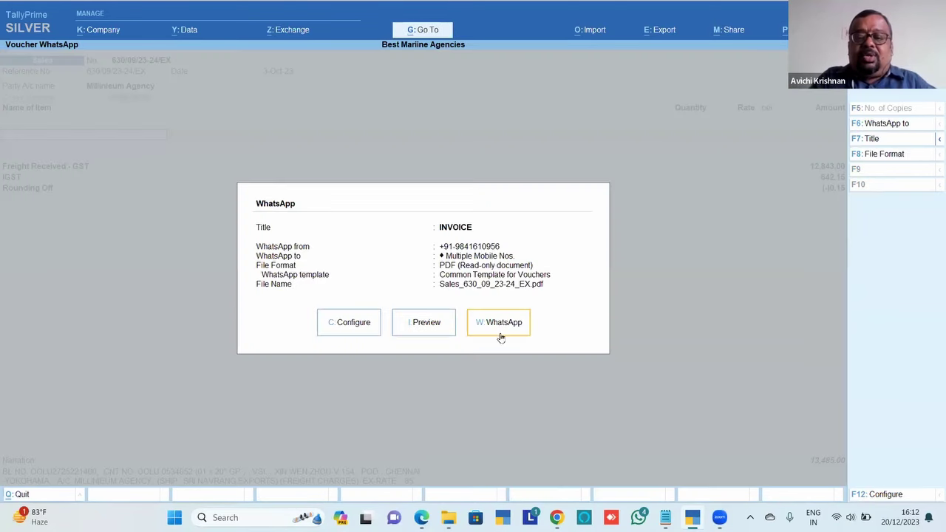
left_click(500, 334)
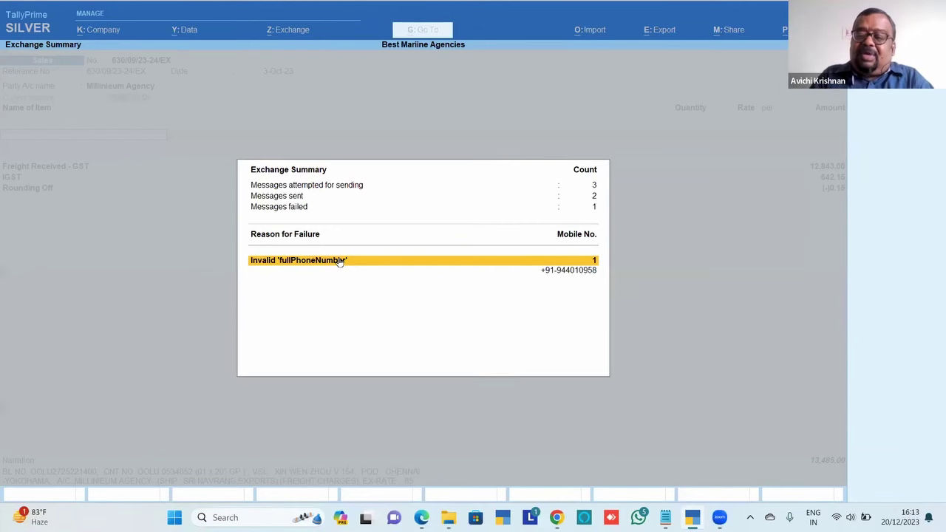
key("alt+Tab")
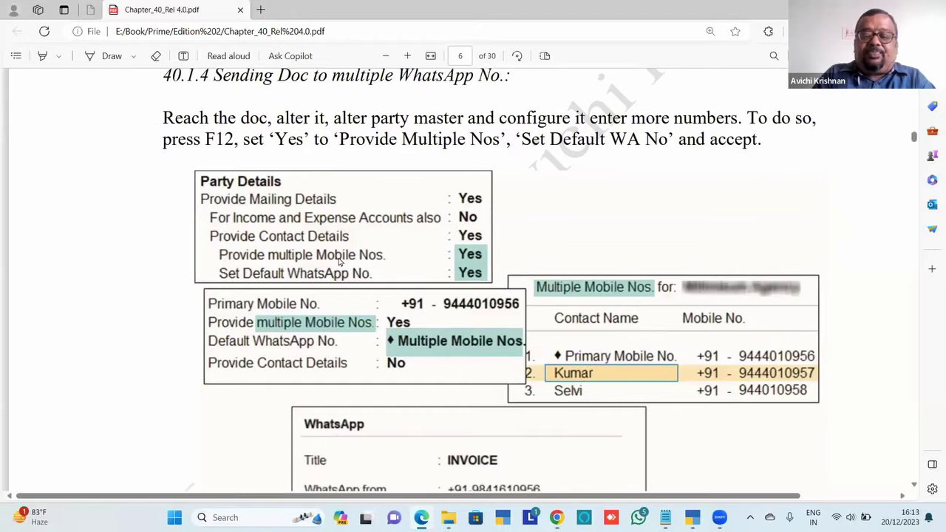
Read the chapter PDF from section 40.1.4 to 40.1.5, then back out of the voucher in TallyPrime
scroll(340, 262, "down", 5)
scroll(339, 261, "down", 10)
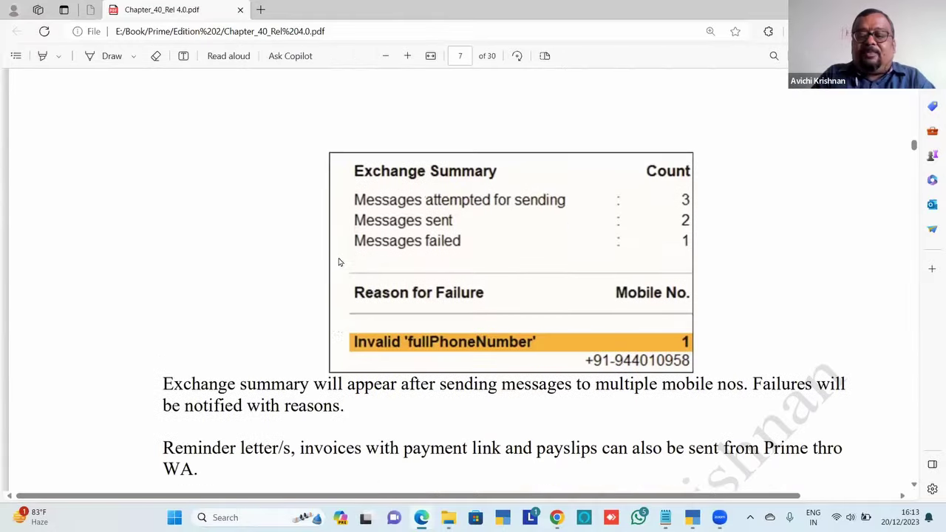
scroll(339, 261, "down", 8)
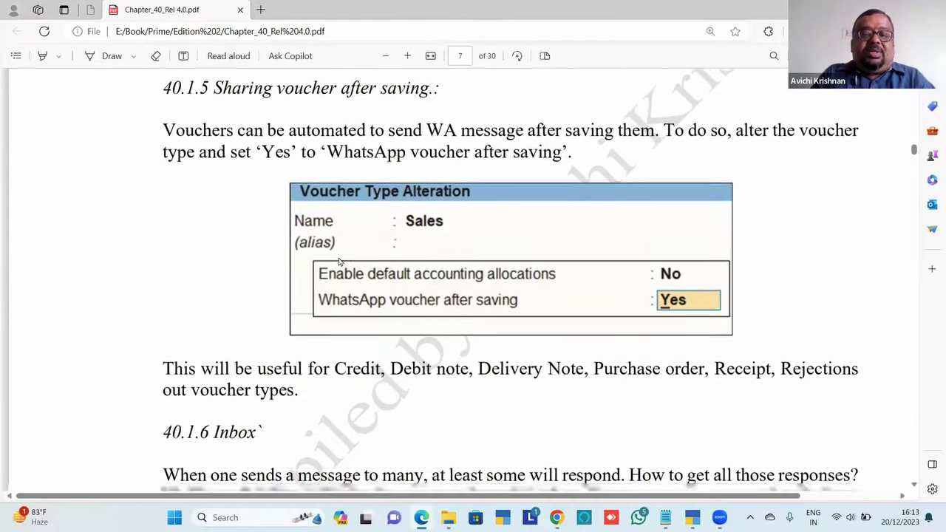
scroll(339, 262, "up", 1)
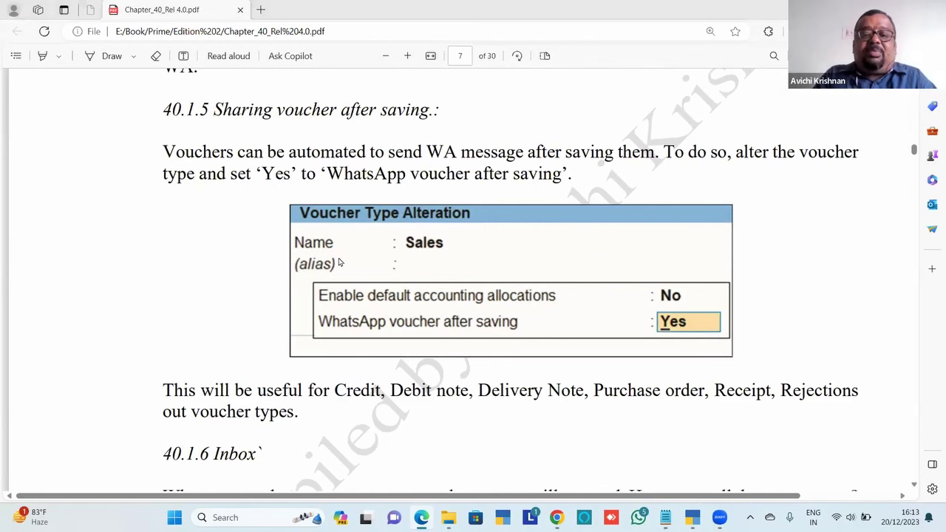
key("alt+Tab")
key("Escape")
View the Ledger Contact Details report for the Sundry Debtors - Containers group
key("Return")
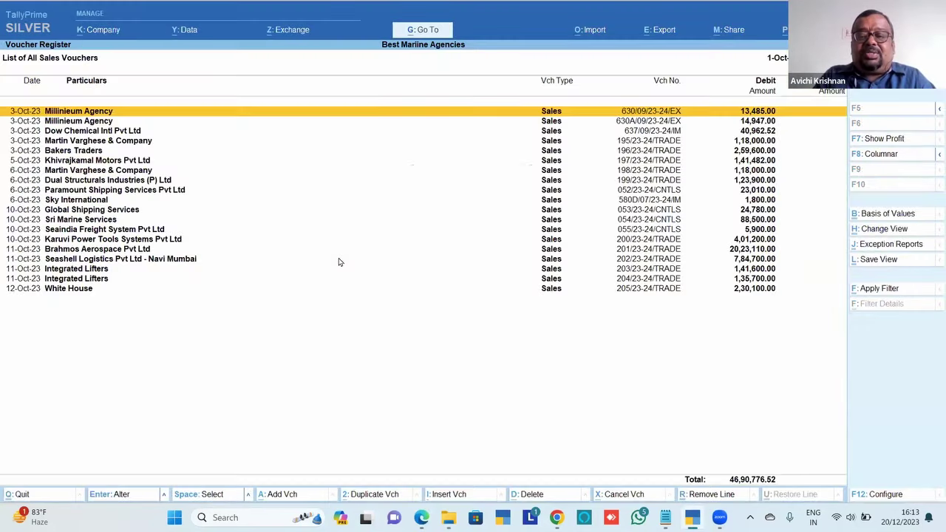
key("Escape")
key("Escape")
key("Escape")
key("Home")
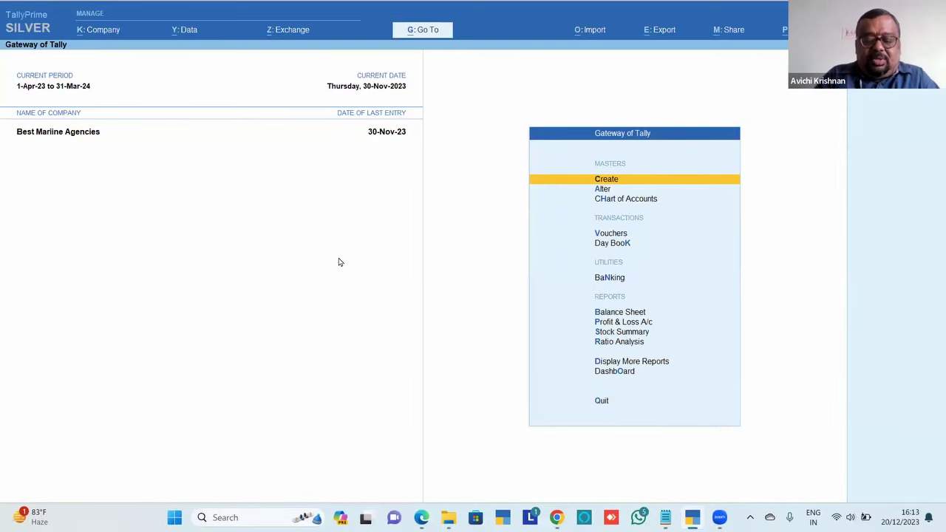
key("alt+g")
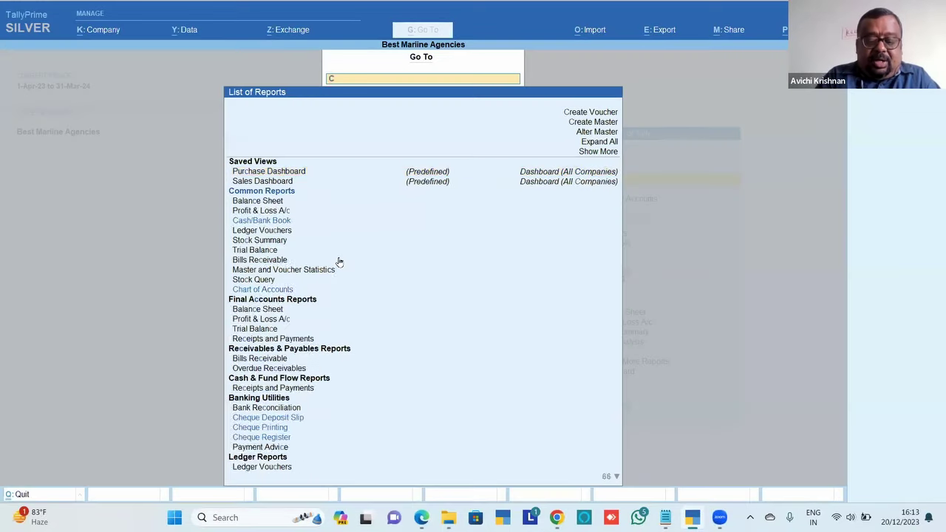
type("Cont")
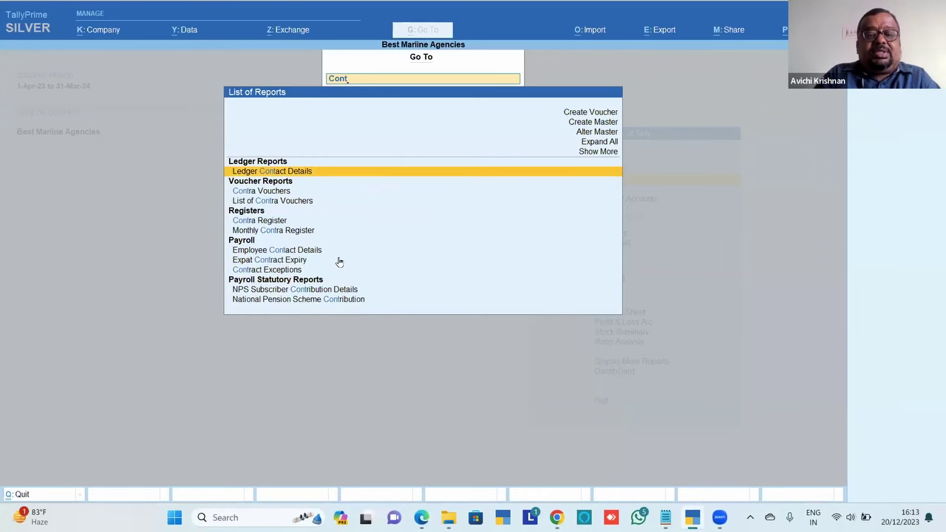
key("Return")
type("Sund")
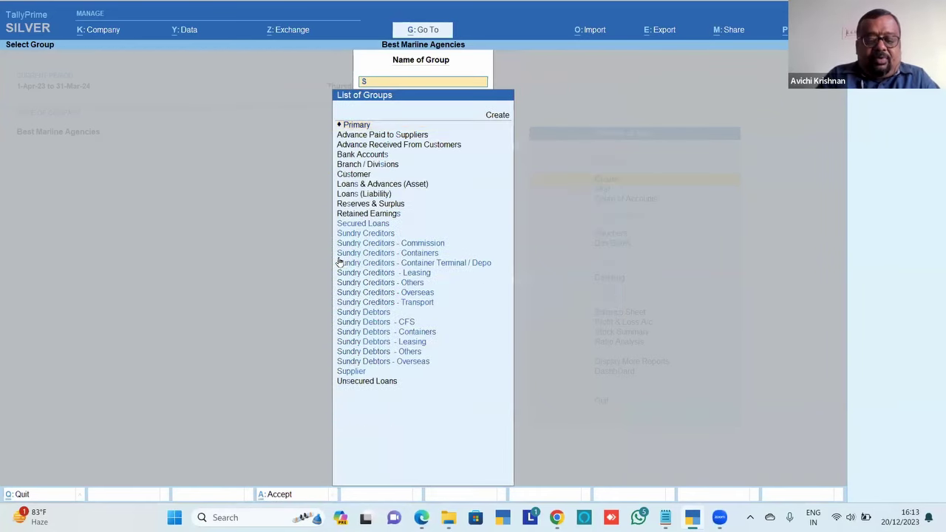
key("Down")
key("Down")
key("Down")
key("Down")
key("Down")
key("Down")
key("Down")
key("Down")
key("Down")
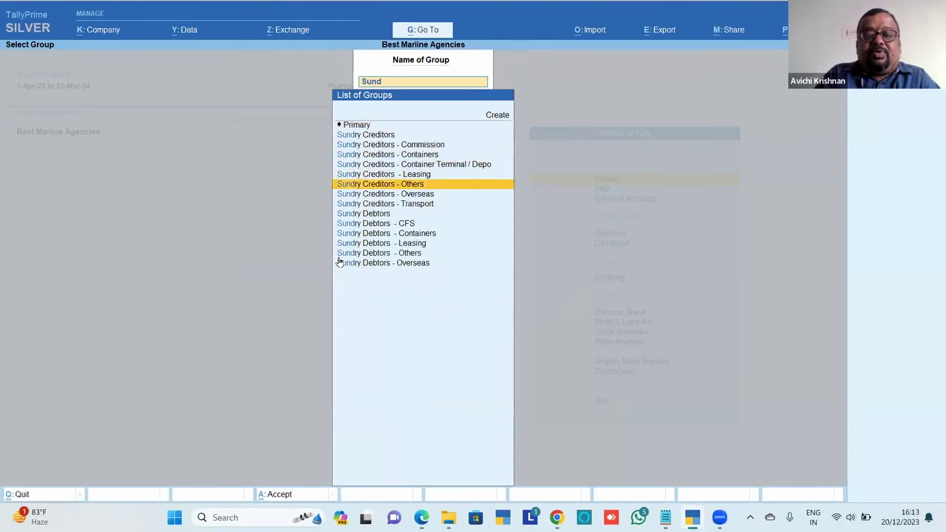
key("Return")
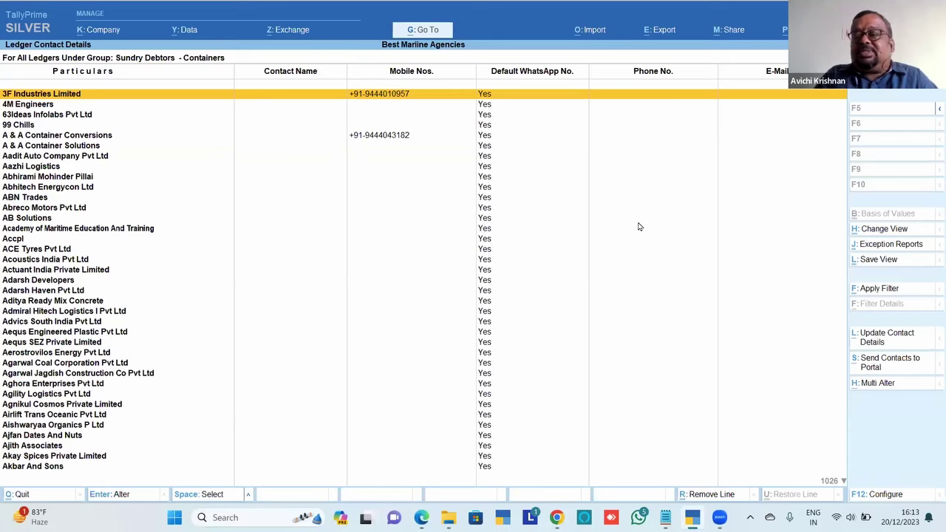
key("Escape")
Open the Sales voucher type for alteration from the Gateway of Tally
key("Escape")
key("Escape")
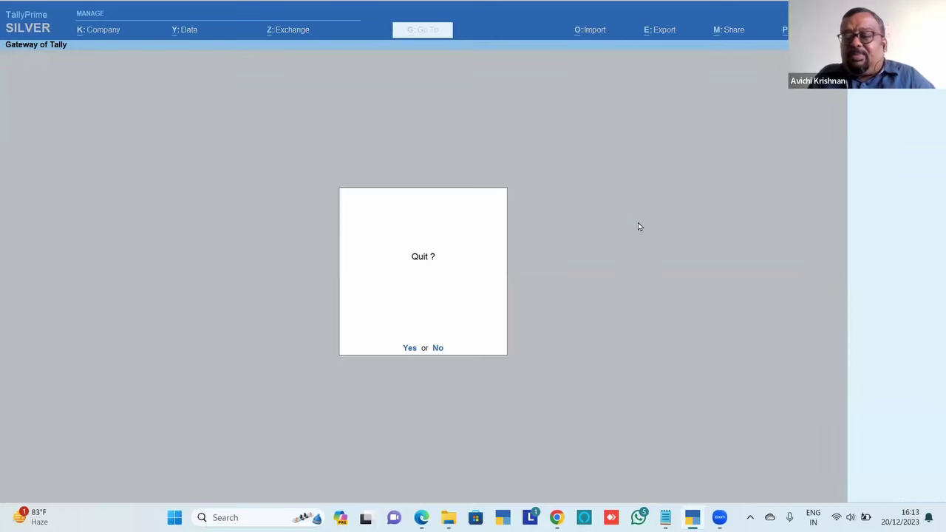
key("Escape")
key("Down")
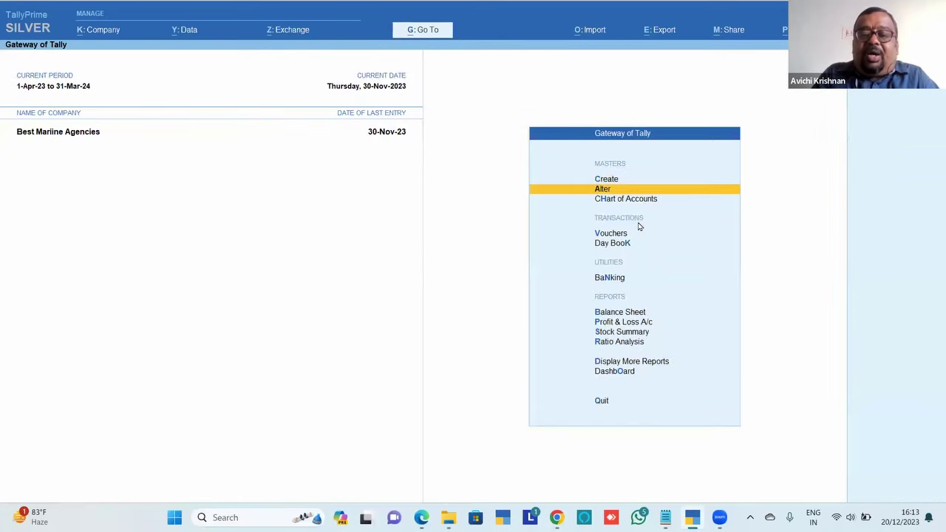
key("Return")
key("Down")
key("Down")
key("Down")
key("Down")
key("Down")
key("Return")
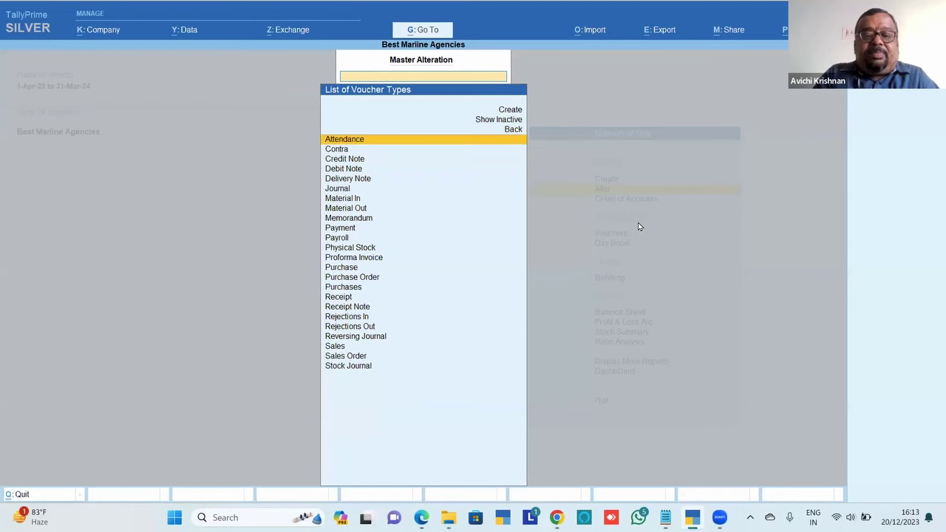
type("sal")
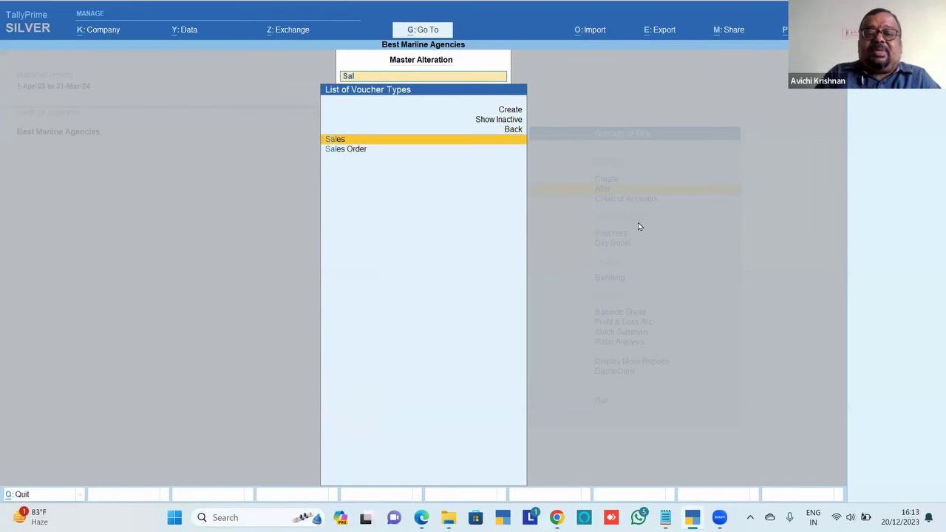
key("Return")
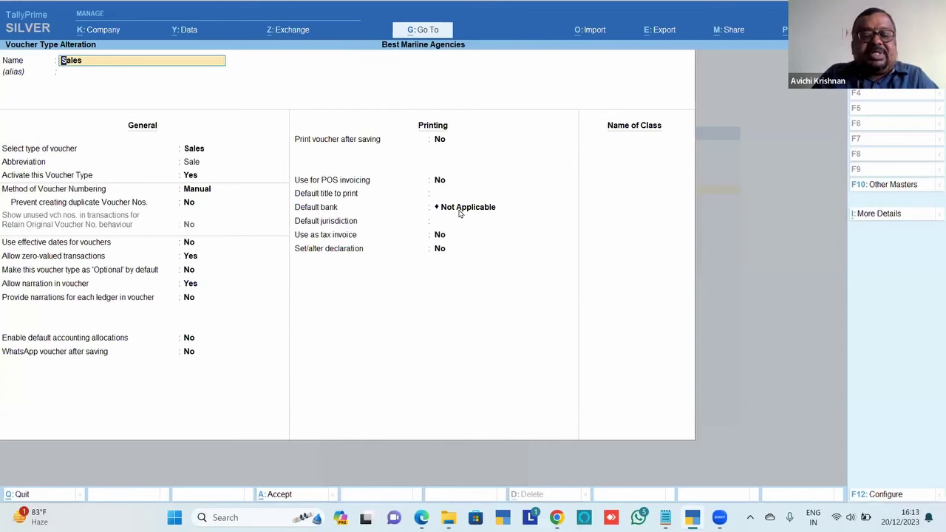
Set 'WhatsApp voucher after saving' to Yes and save the Sales voucher type
left_click(193, 356)
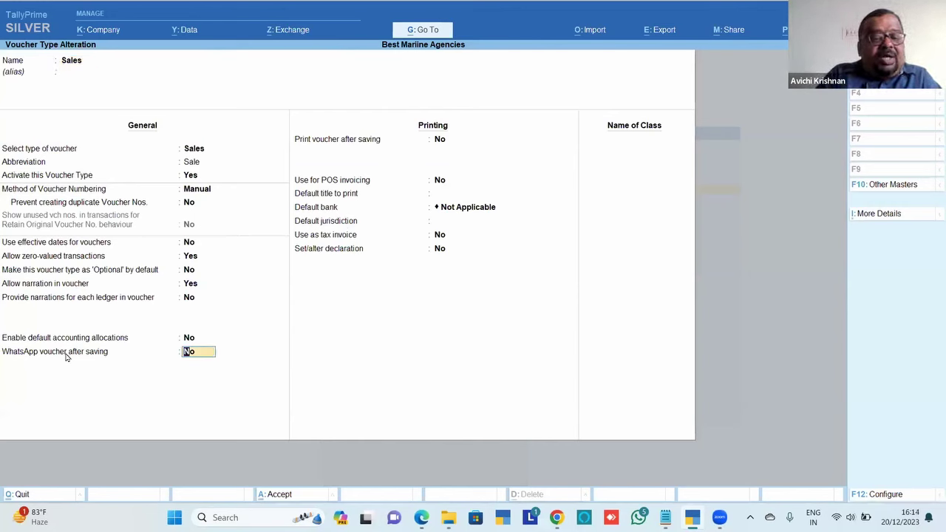
type("y")
key("Return")
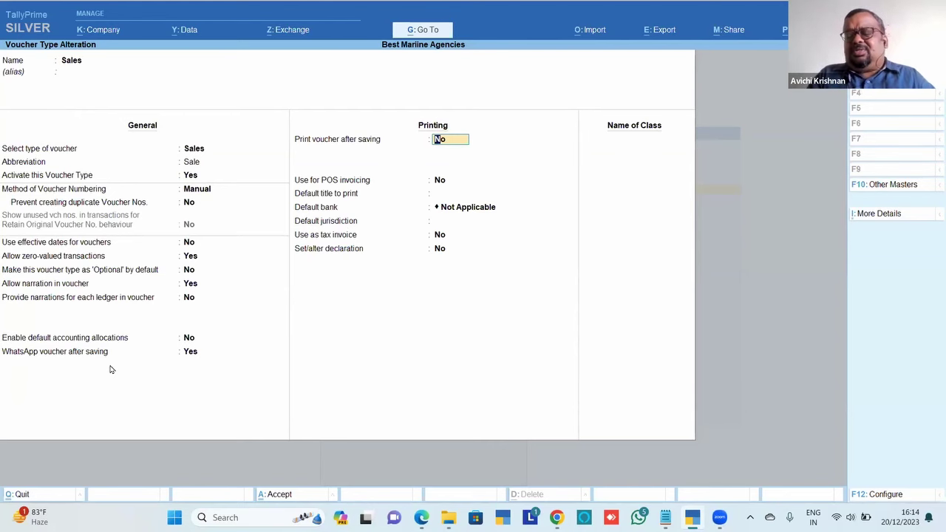
key("Escape")
key("Return")
Read the chapter PDF from section 40.1.5 to 40.1.7 Adding Templates, then bring up Interakt
key("Escape")
key("Escape")
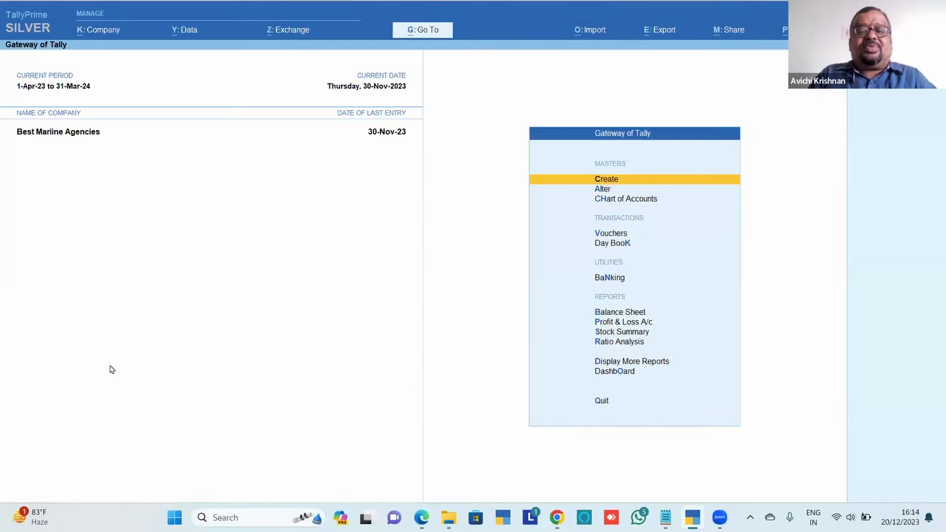
key("alt+Tab")
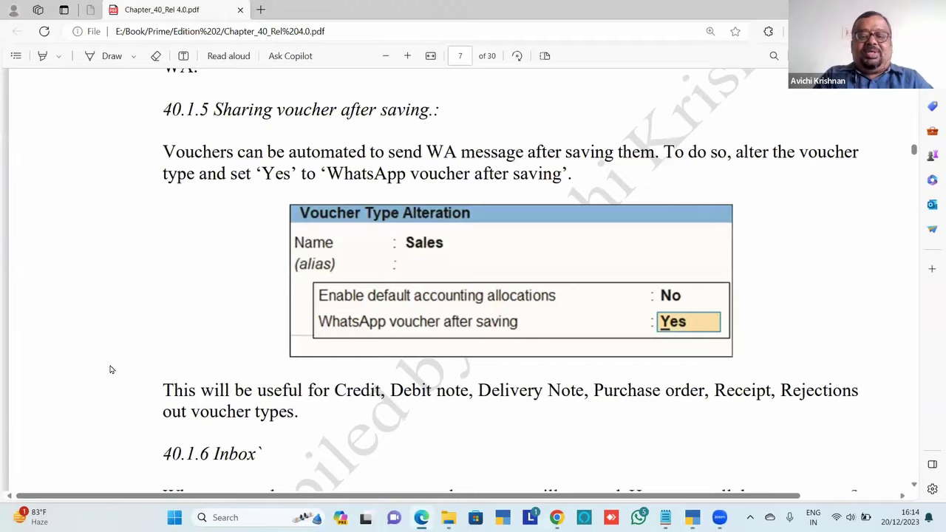
scroll(110, 369, "down", 10)
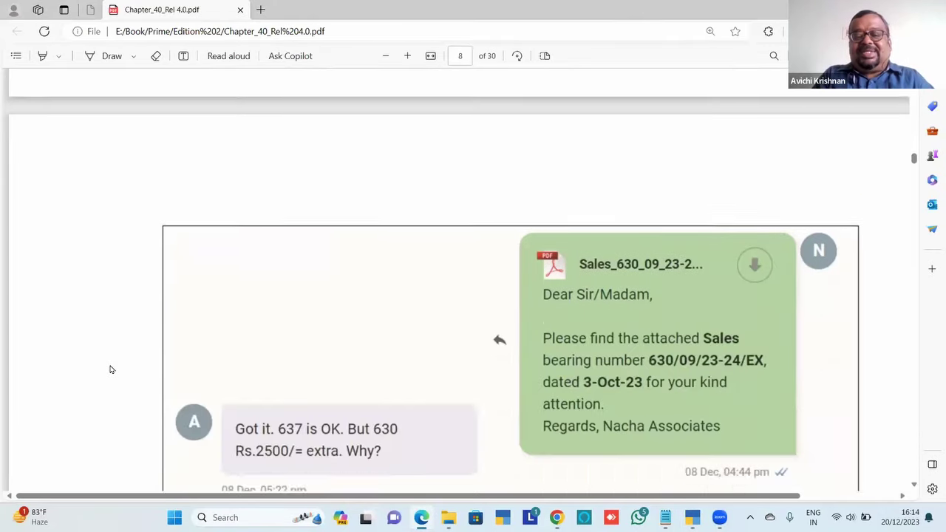
scroll(111, 370, "down", 10)
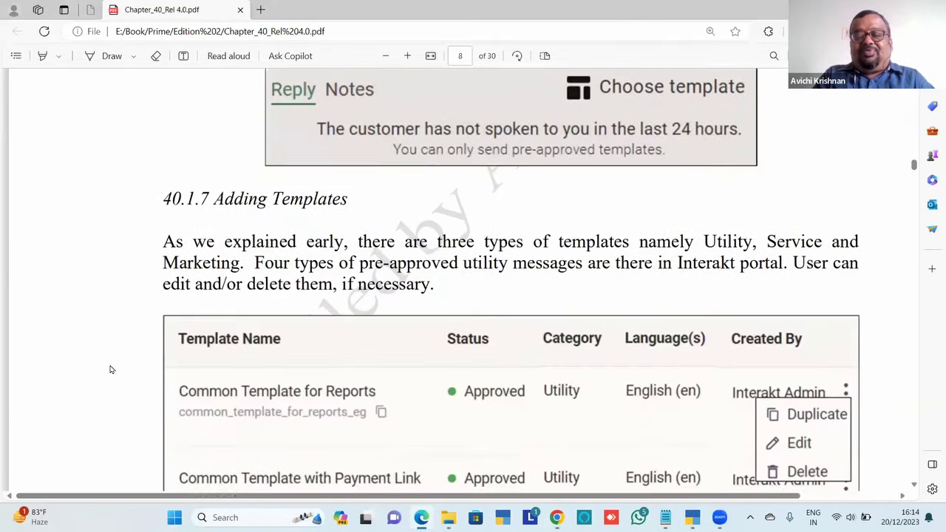
scroll(110, 370, "down", 5)
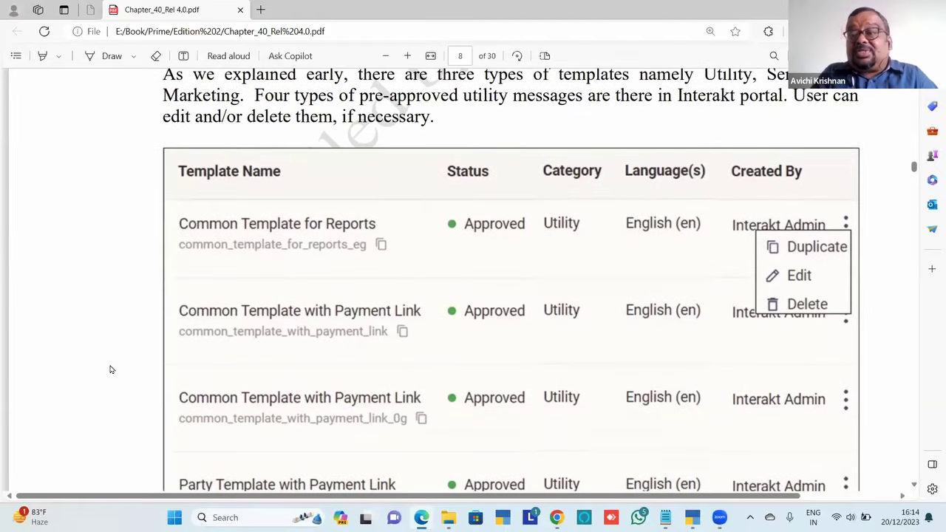
scroll(110, 370, "up", 1)
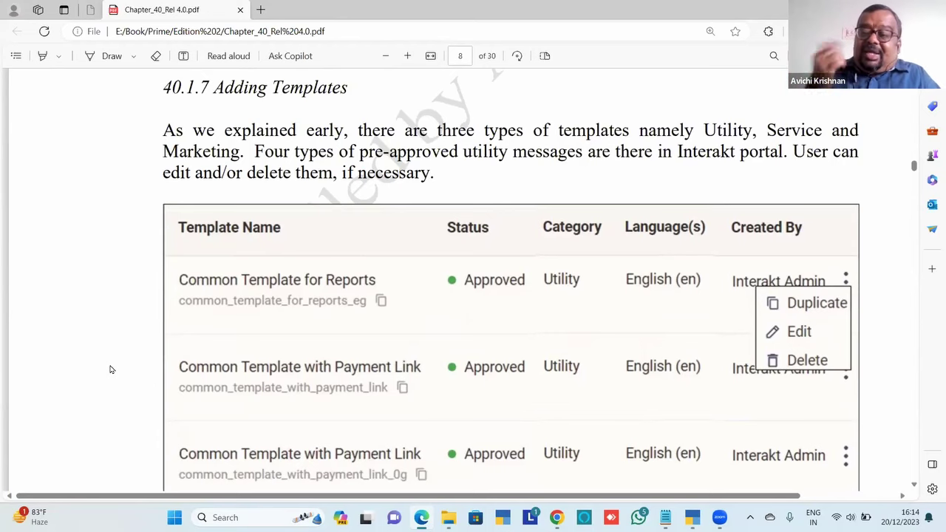
key("alt+Tab")
key("alt+Tab")
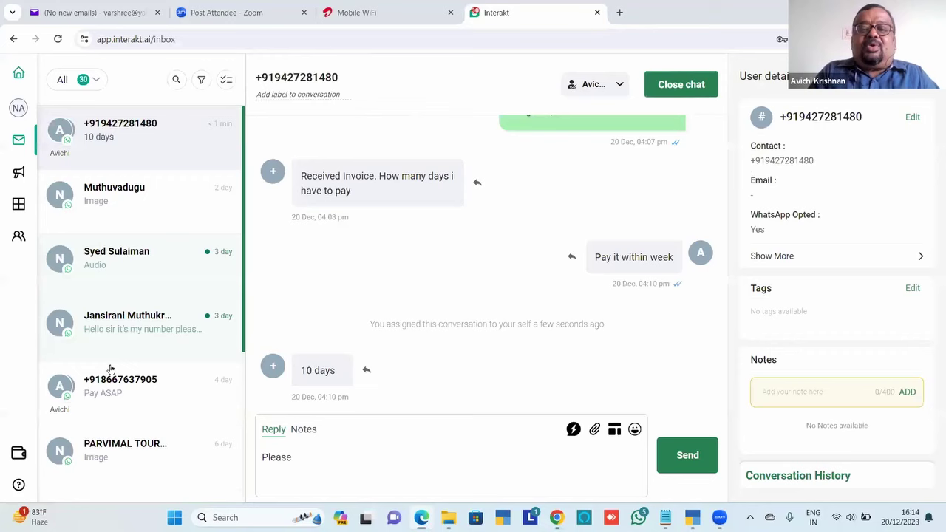
Show Interakt's WhatsApp Templates list and the actions menu for the New rel template
mouse_move(33, 240)
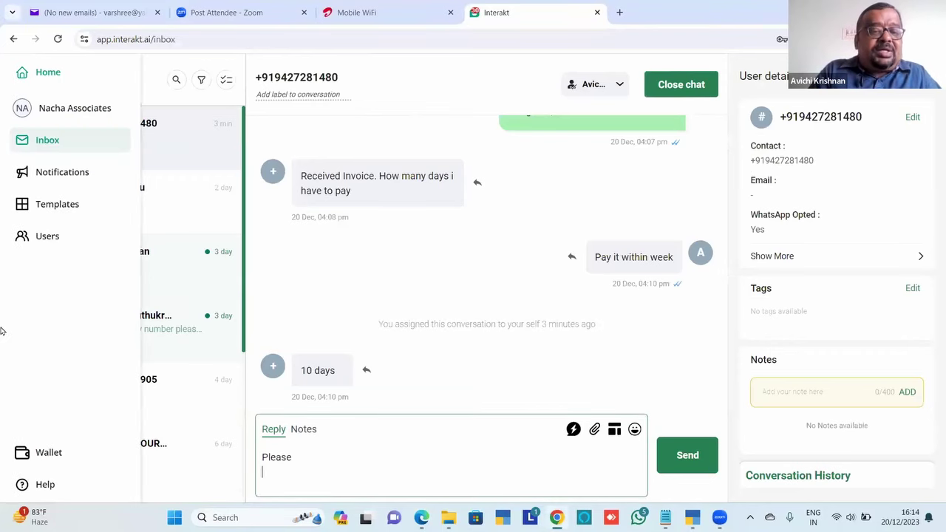
left_click(65, 208)
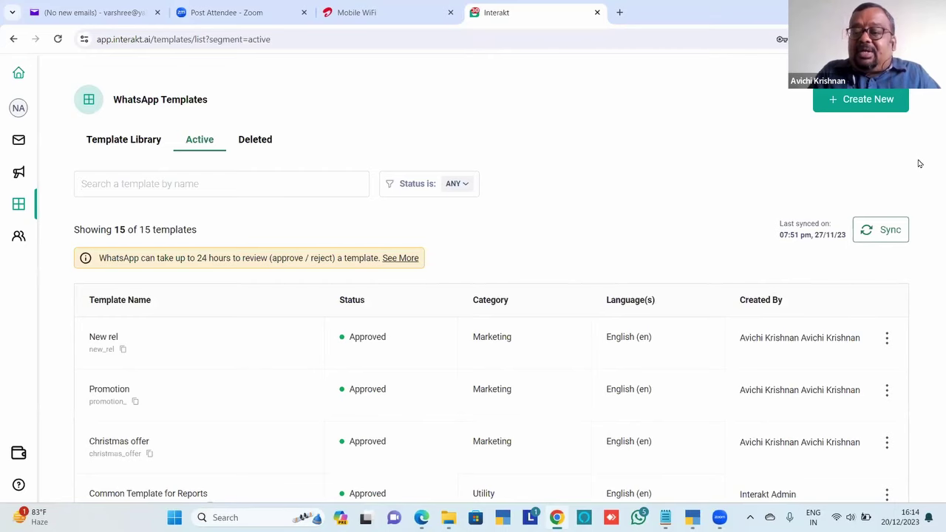
scroll(920, 163, "down", 2)
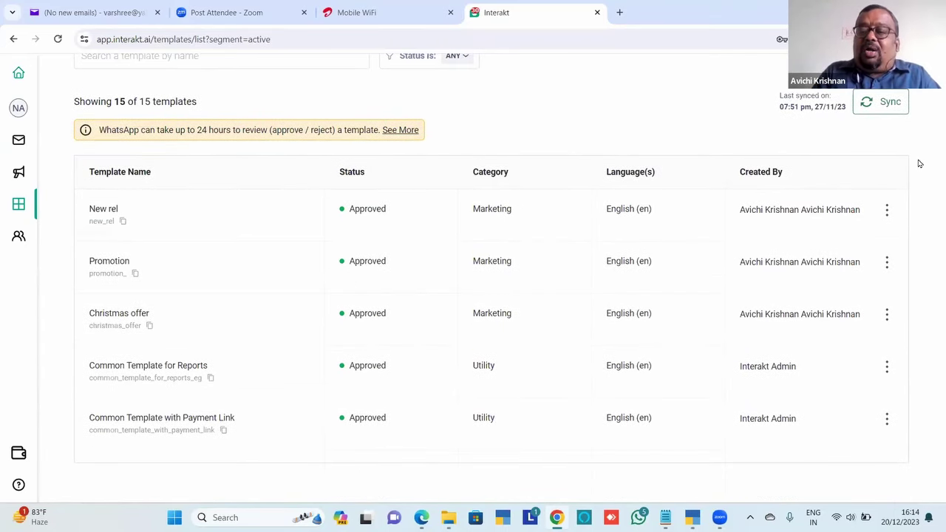
left_click(887, 213)
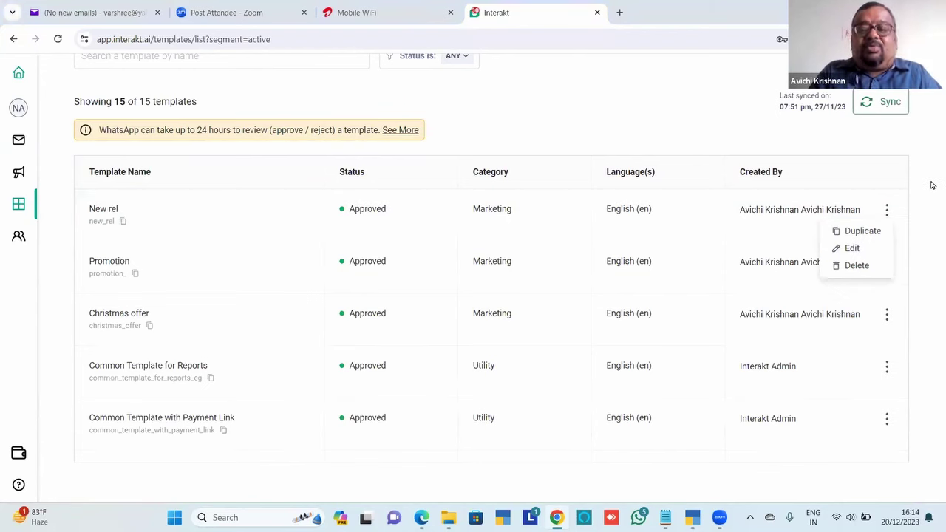
key("alt+Tab")
scroll(931, 185, "down", 10)
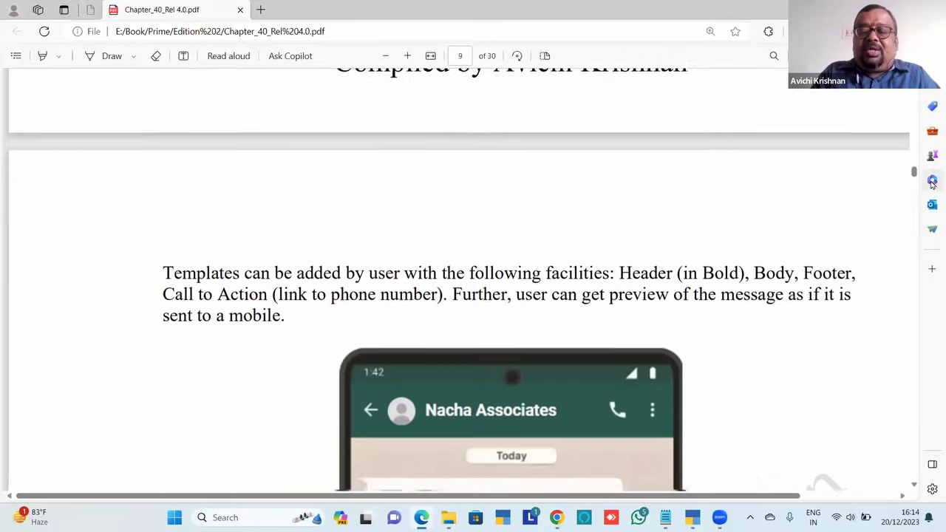
Read the template approval pages down to the Wallet section on page 10
scroll(843, 160, "down", 4)
scroll(843, 160, "up", 2)
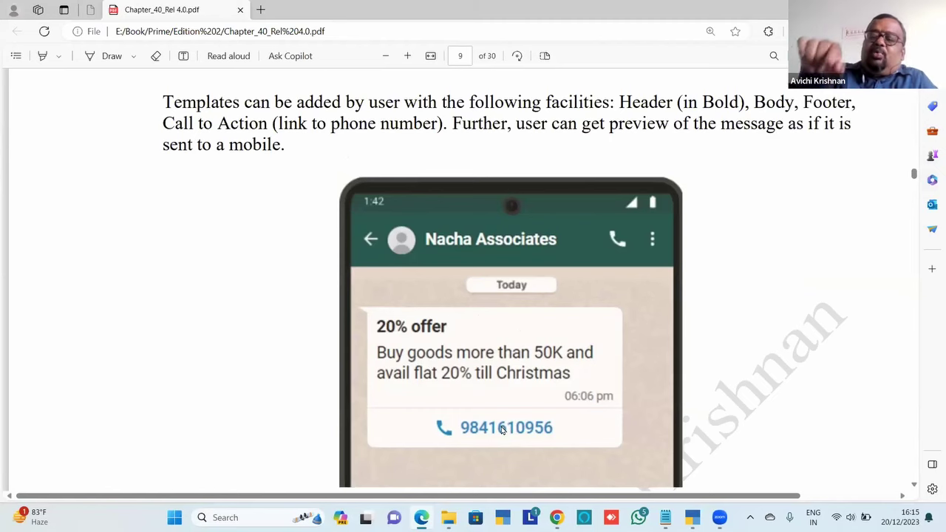
scroll(501, 430, "down", 5)
scroll(502, 430, "down", 1)
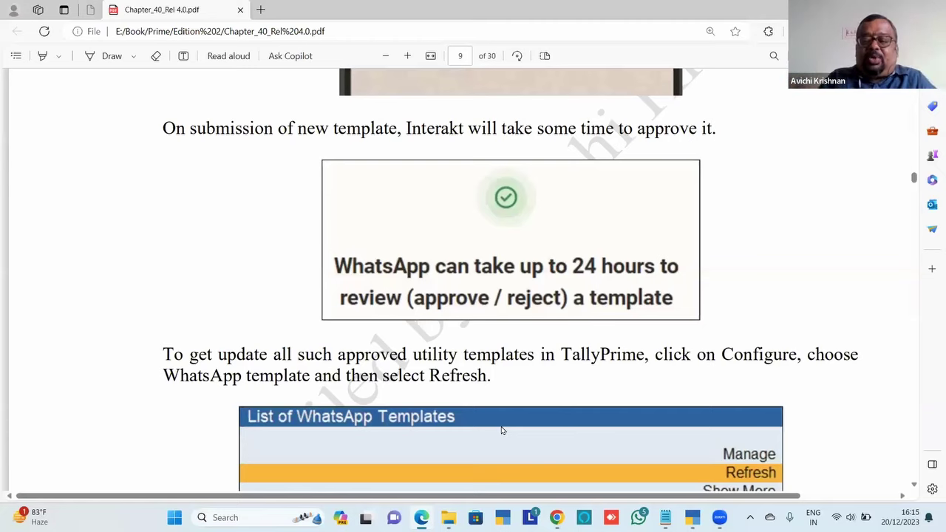
scroll(501, 430, "down", 2)
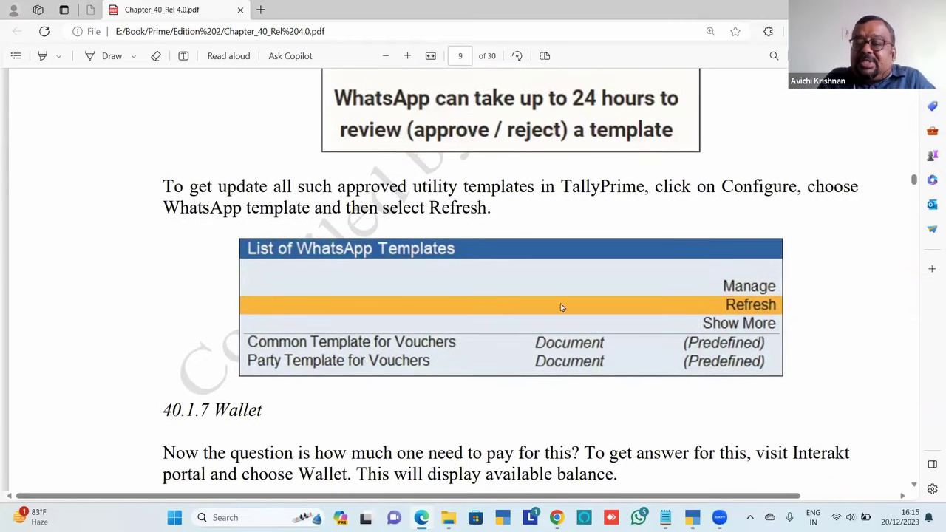
scroll(654, 379, "down", 7)
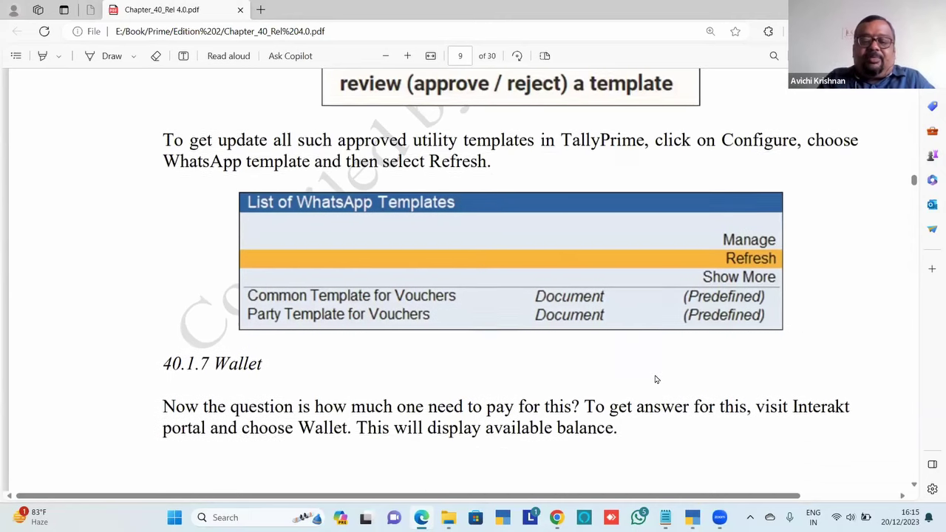
scroll(655, 379, "down", 2)
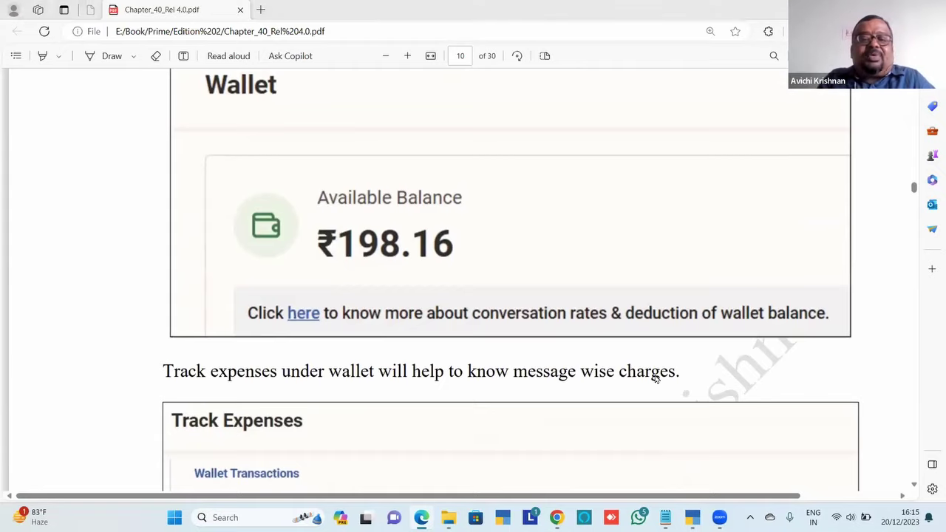
key("alt+Tab")
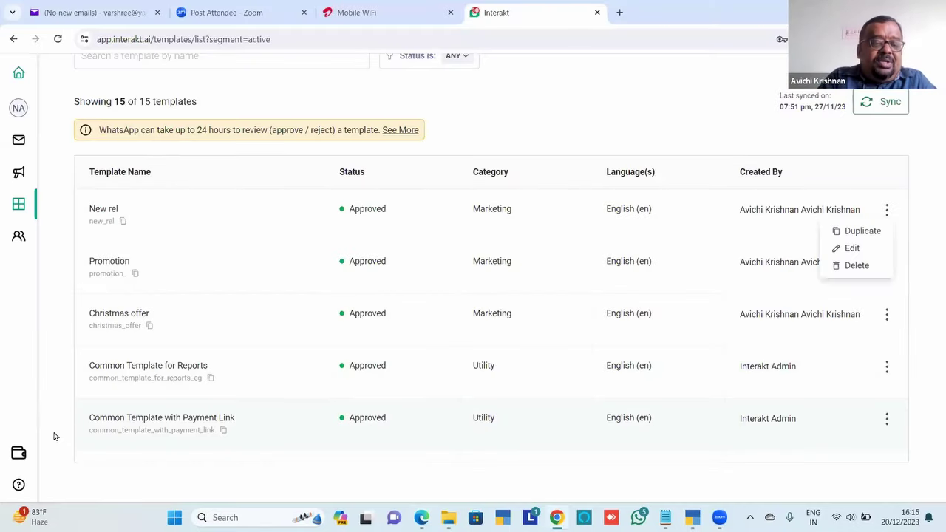
Check the Interakt wallet balance and expenses, then view conversation insights for the Last 30 days
left_click(23, 455)
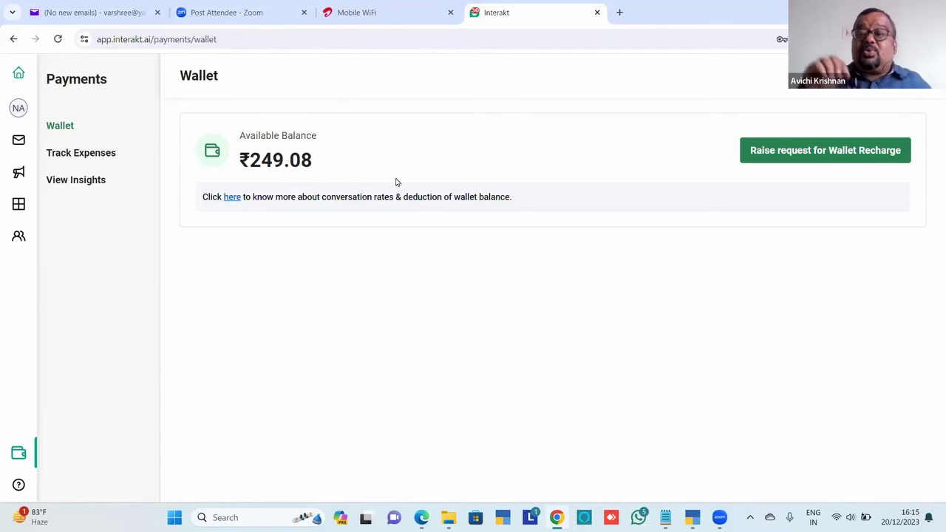
left_click(109, 153)
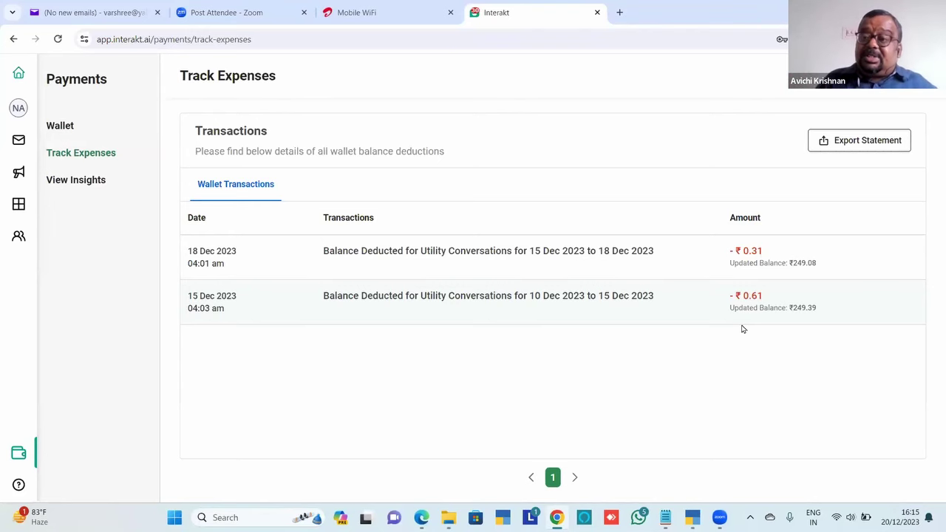
left_click(93, 181)
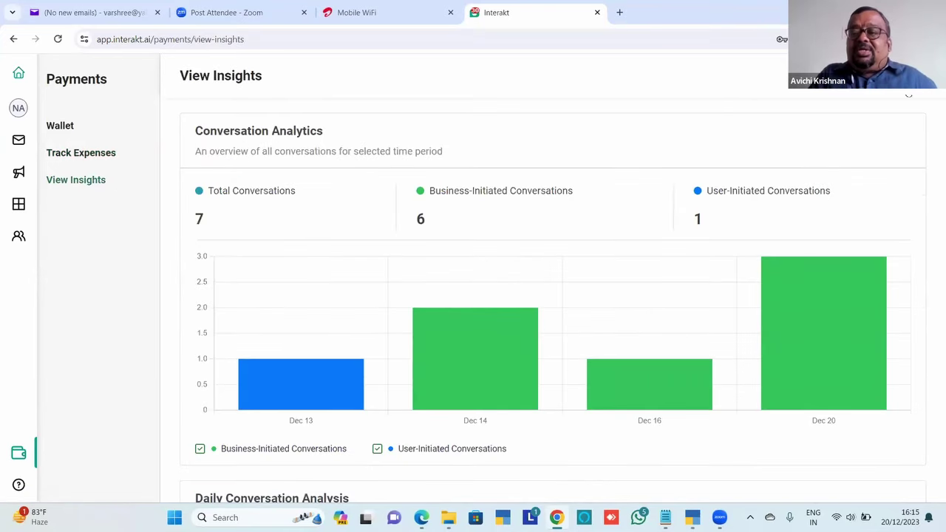
left_click(861, 131)
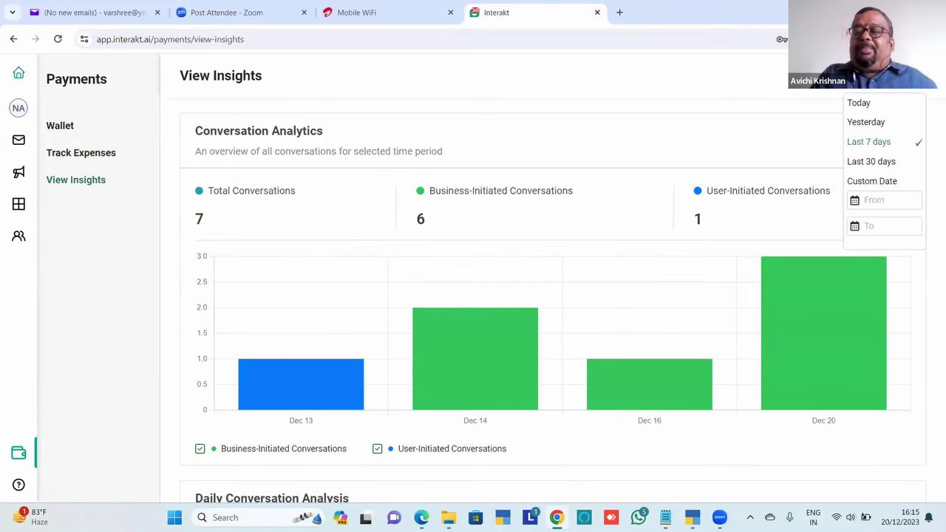
left_click(873, 163)
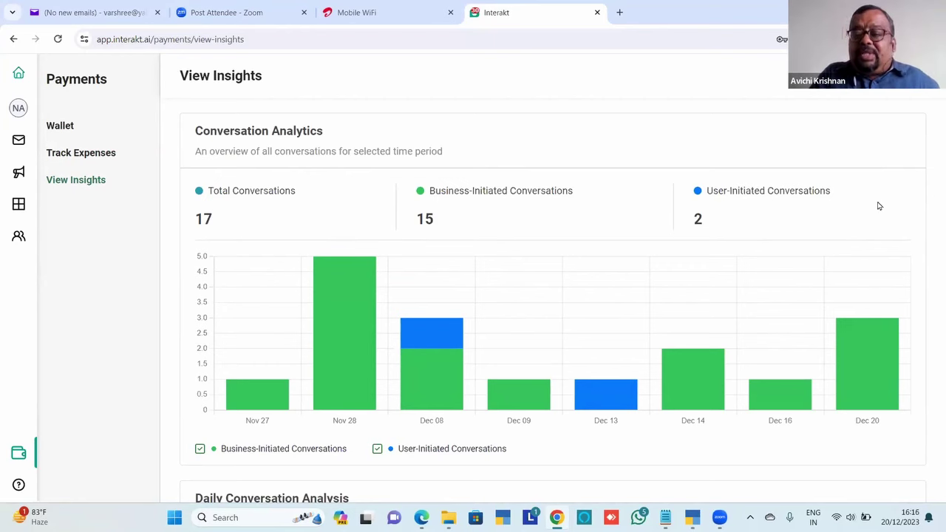
scroll(878, 207, "down", 5)
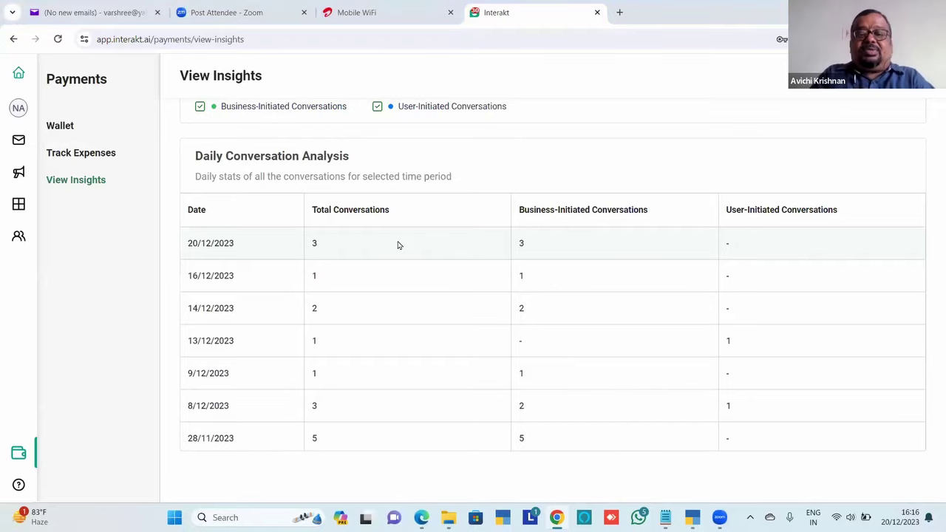
key("alt+Tab")
scroll(398, 245, "down", 5)
Scroll the PDF past the View Insights chart to section 40.2 Import Data into Prime on page 11
scroll(398, 245, "down", 10)
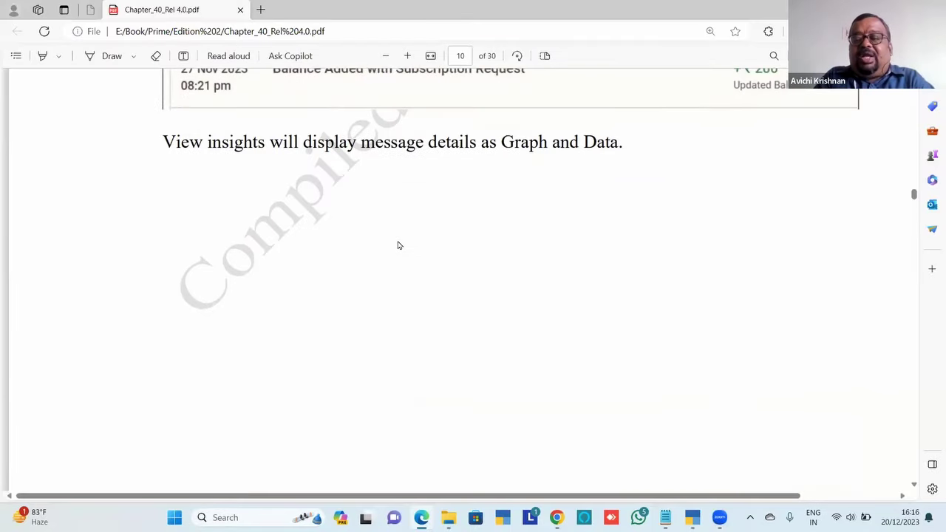
scroll(398, 245, "down", 10)
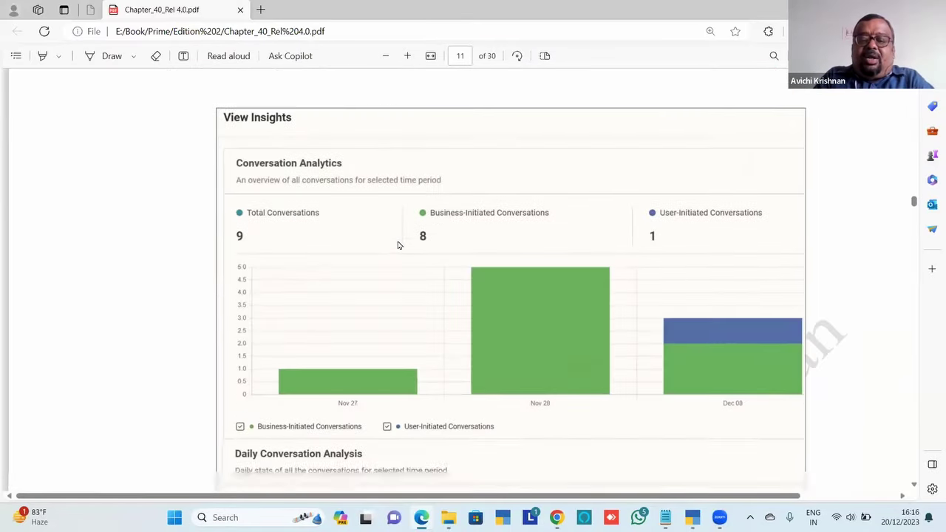
scroll(398, 244, "down", 3)
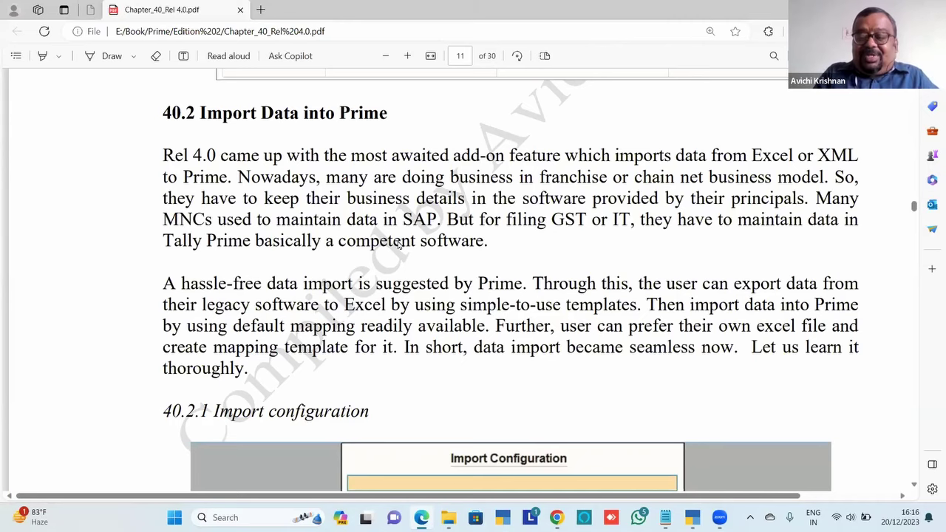
Scroll the PDF from page 11 to the 40.3 Dashboard heading and screenshot on page 23
scroll(398, 244, "down", 15)
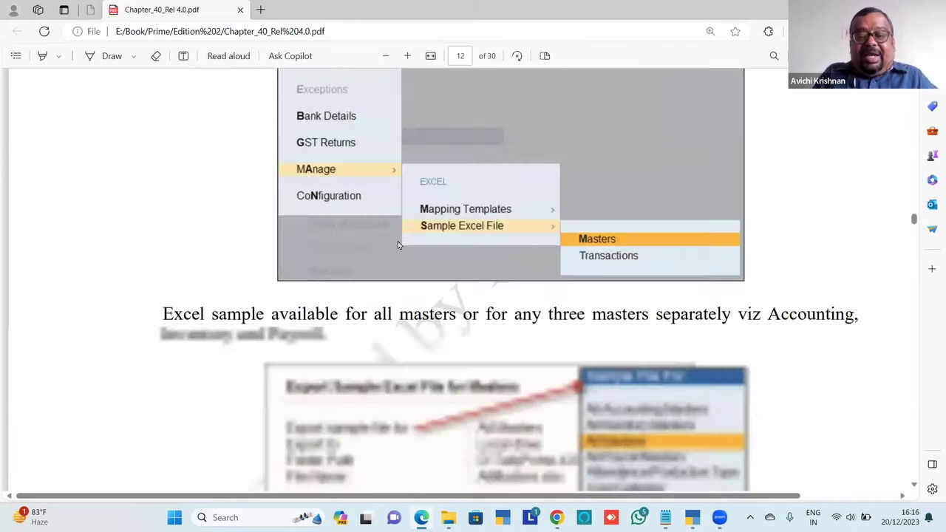
scroll(397, 244, "down", 20)
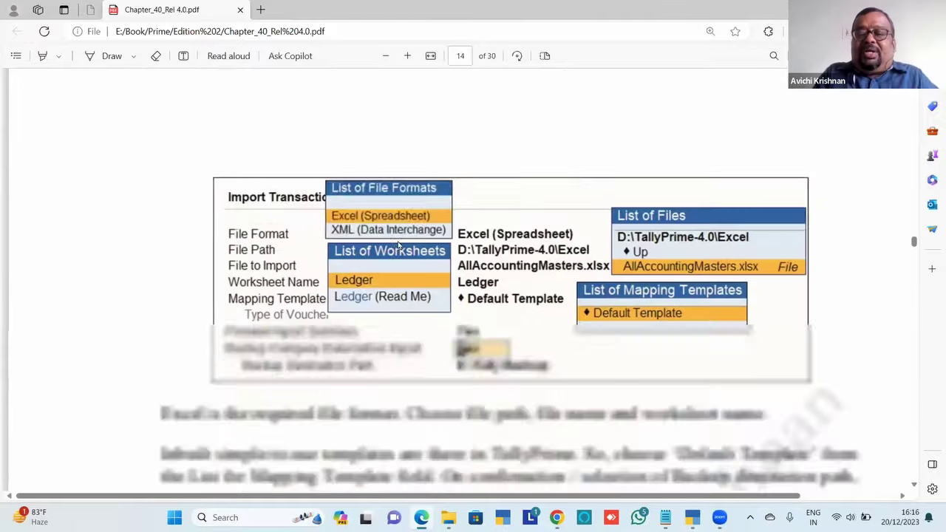
scroll(398, 245, "down", 20)
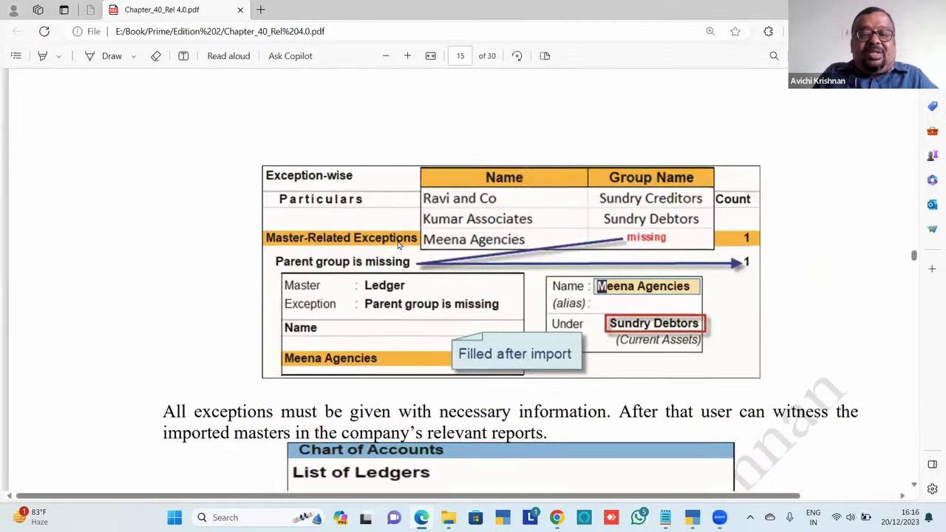
scroll(397, 245, "down", 20)
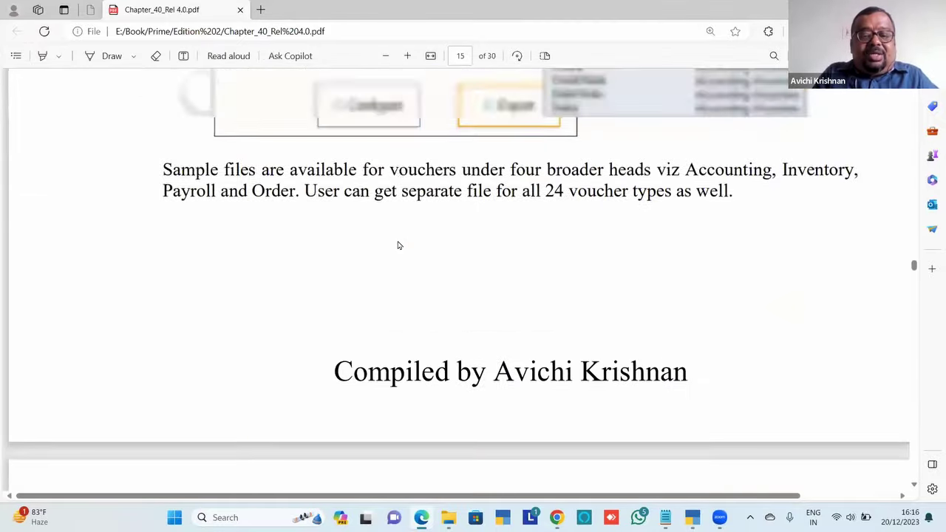
scroll(397, 245, "down", 20)
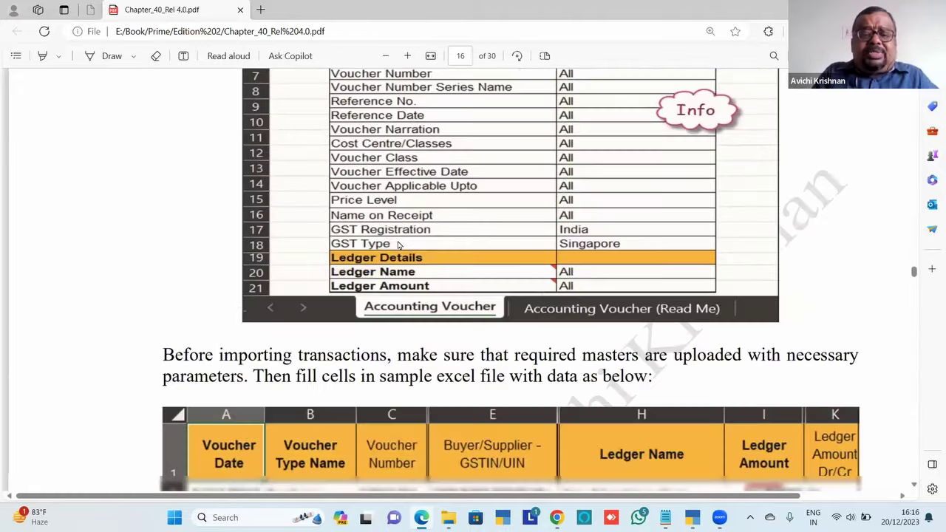
scroll(397, 245, "down", 20)
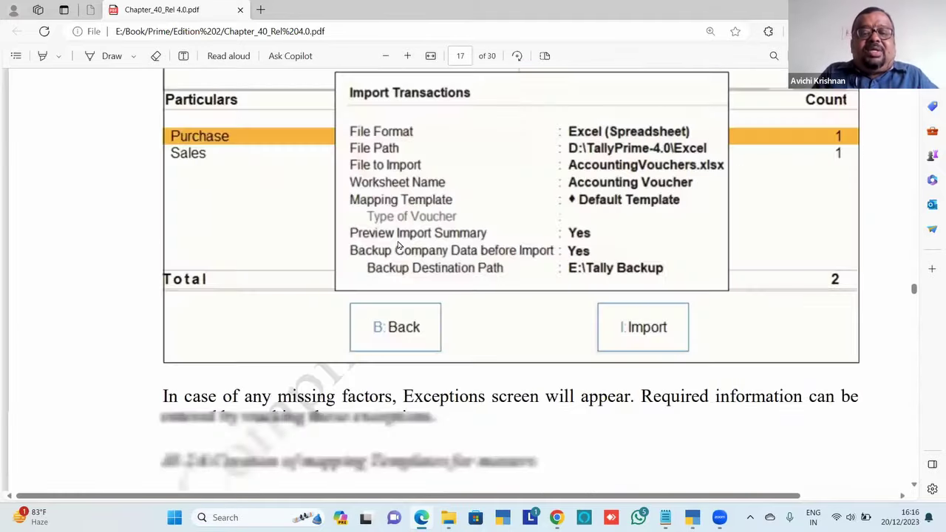
scroll(397, 246, "down", 20)
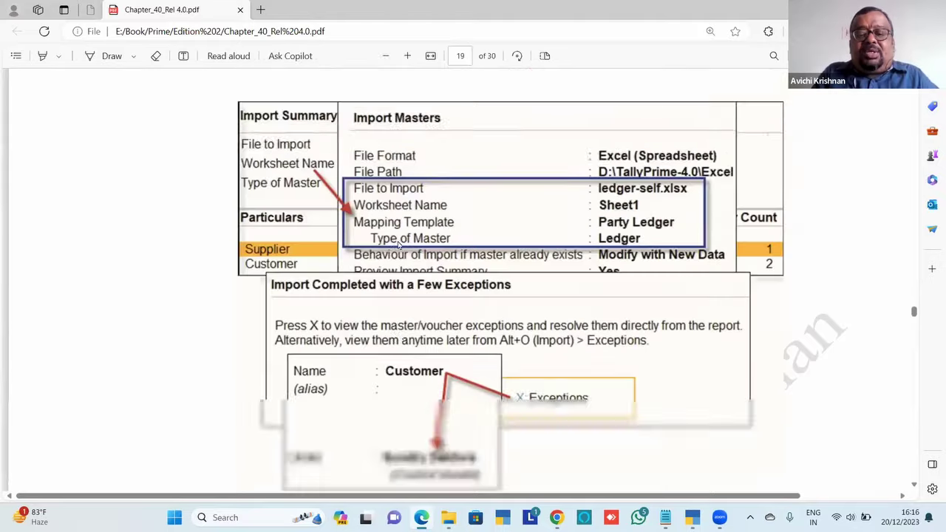
scroll(397, 246, "down", 20)
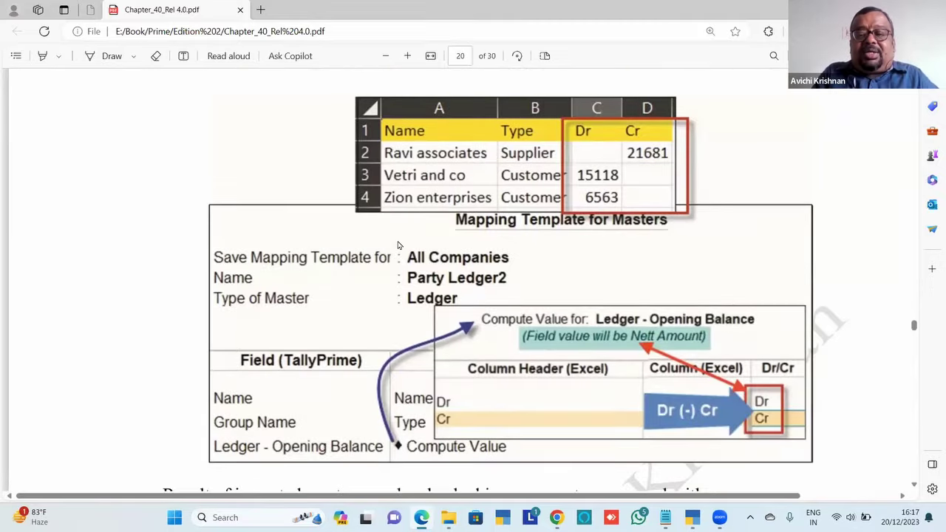
scroll(398, 245, "down", 20)
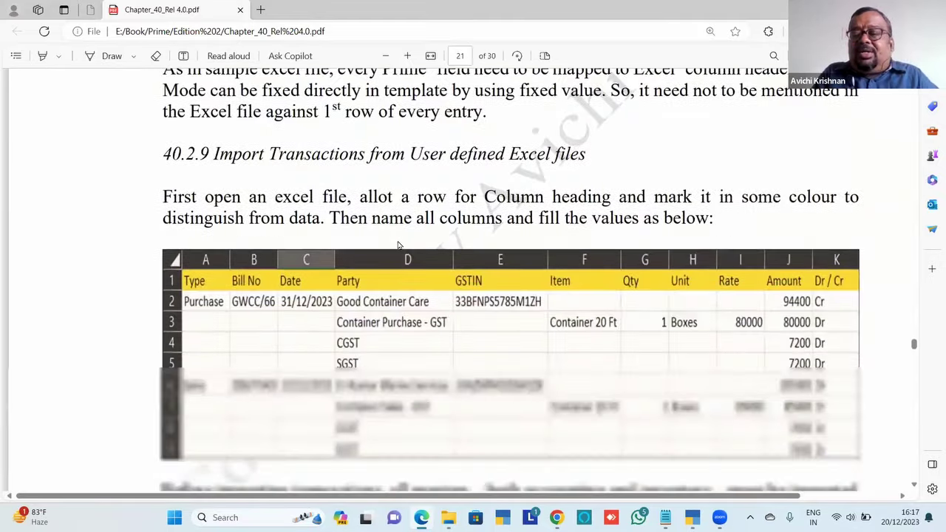
scroll(398, 246, "down", 20)
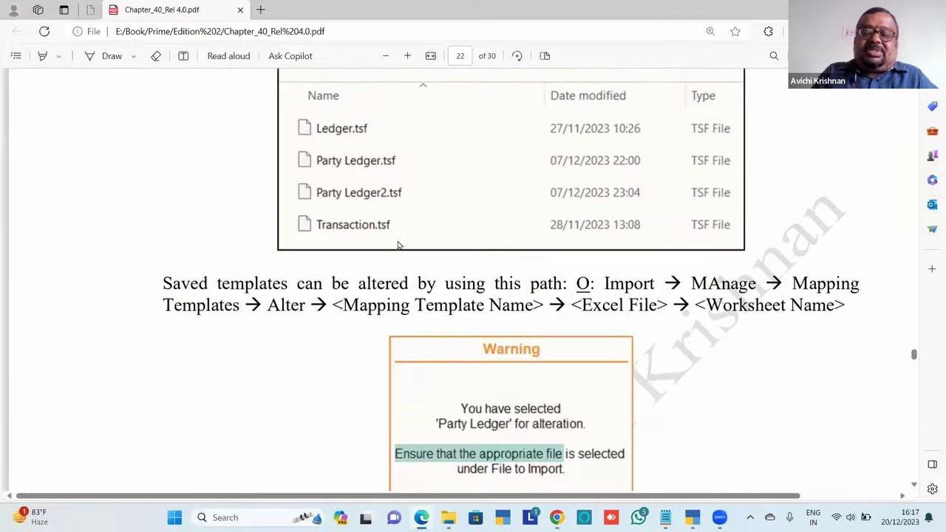
scroll(397, 246, "down", 20)
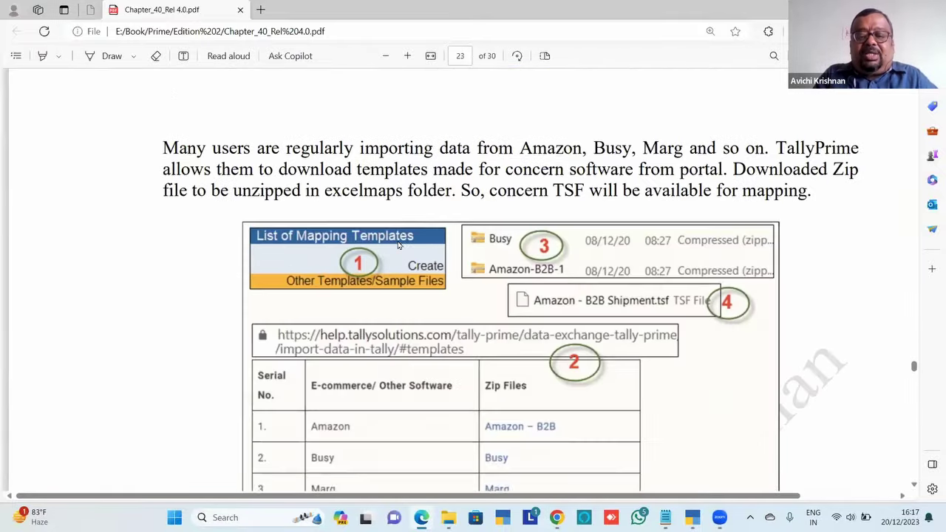
scroll(397, 245, "down", 20)
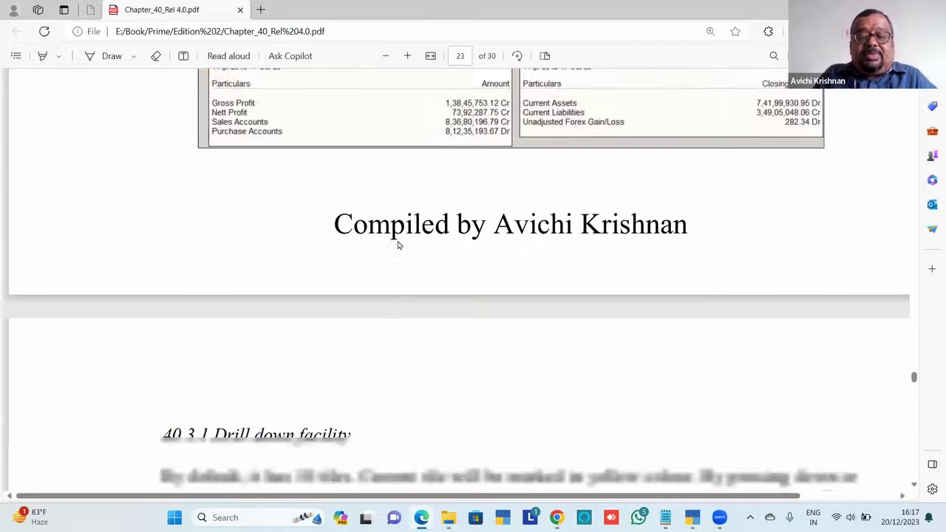
scroll(398, 245, "down", 2)
scroll(397, 245, "down", 8)
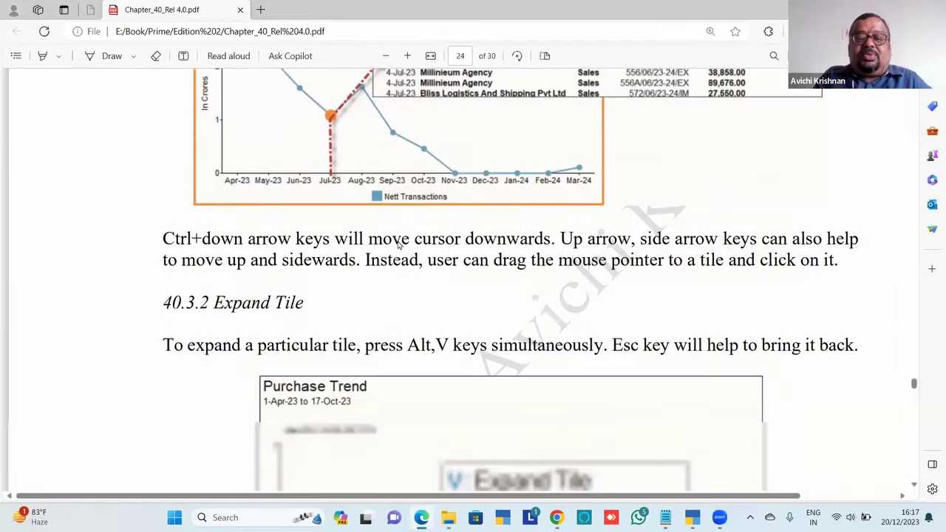
scroll(397, 245, "up", 15)
scroll(397, 245, "up", 3)
scroll(398, 245, "down", 4)
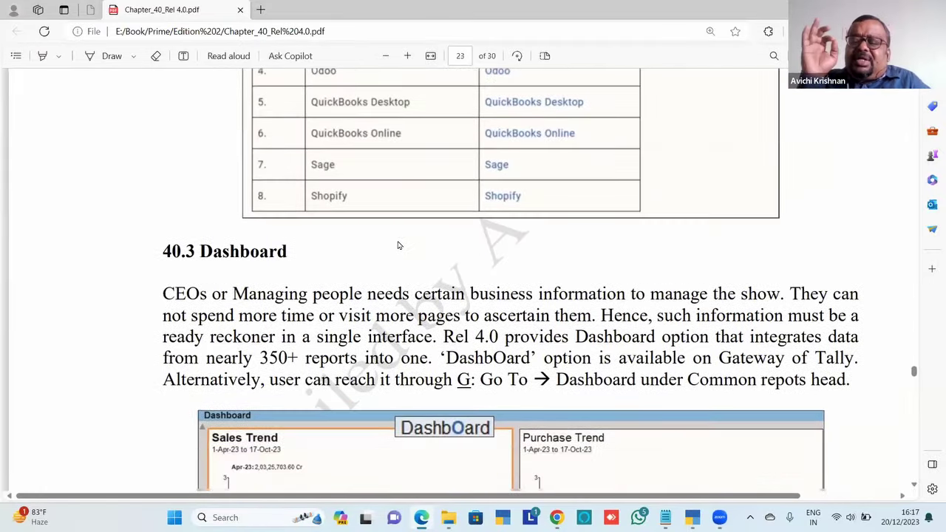
scroll(397, 245, "down", 1)
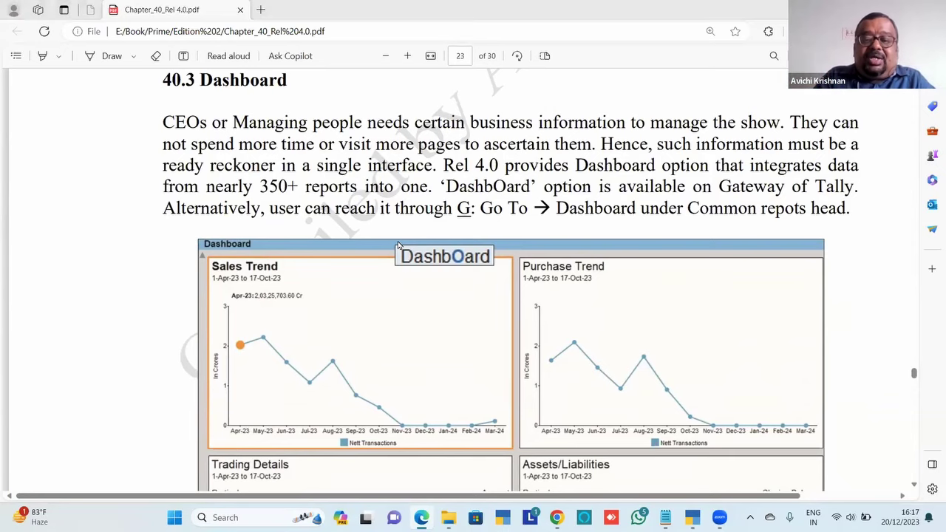
key("alt+Tab")
Switch to TallyPrime and open the Dashboard from the Gateway of Tally menu
key("Tab")
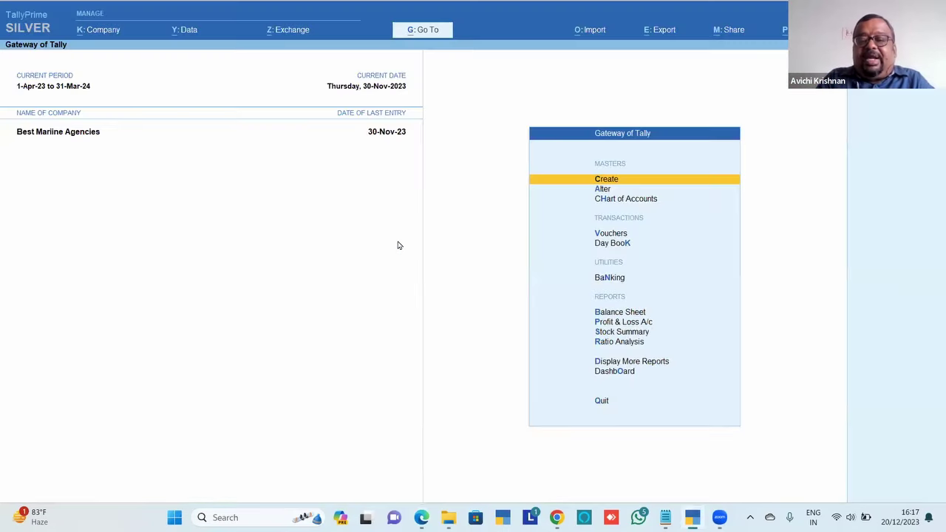
key("Down")
key("Down")
key("Down")
key("Down")
key("Down")
key("Down")
key("Down")
key("Down")
key("Down")
key("Down")
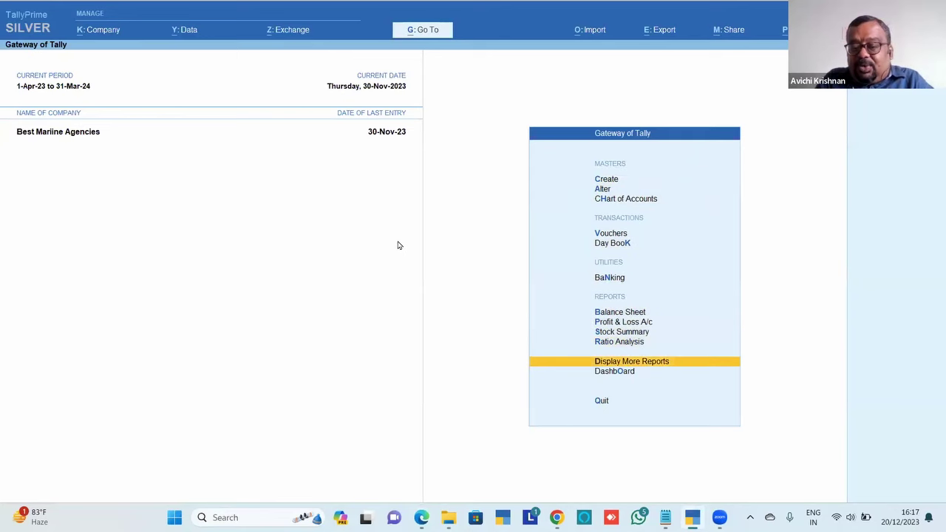
key("Down")
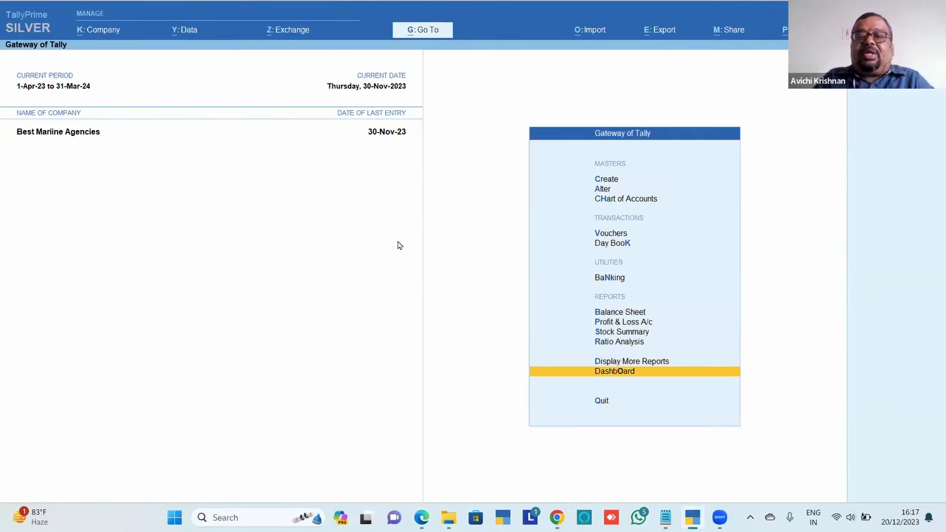
key("Return")
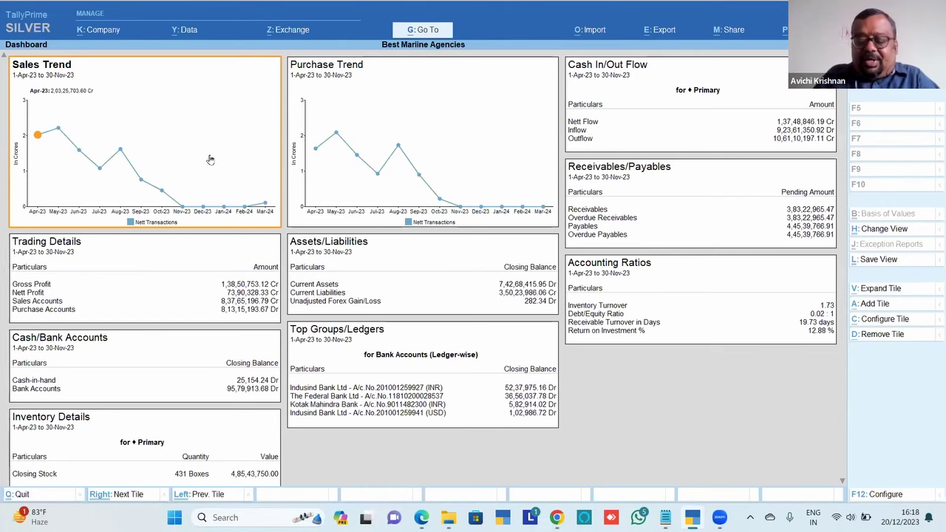
Step through the Sales Trend months and drill into the Jul-23 sales vouchers, then return
key("Down")
key("Down")
key("Down")
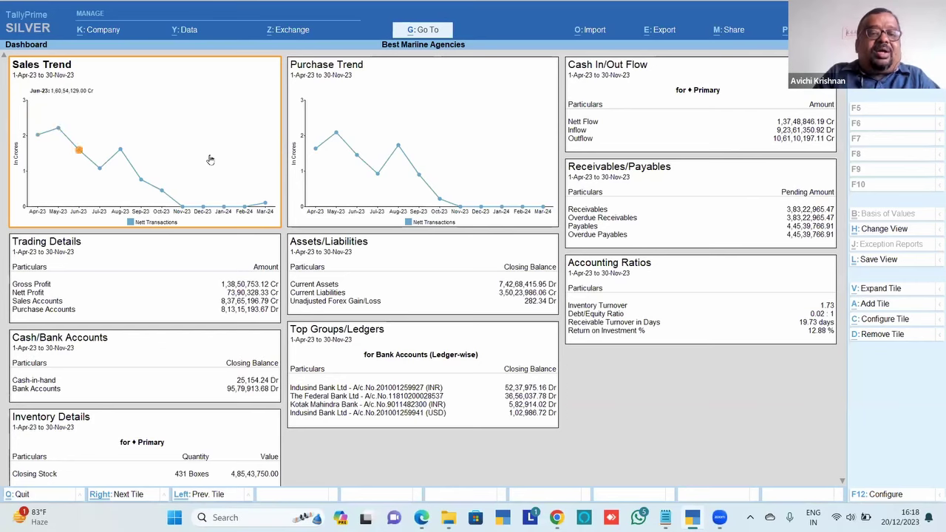
key("Up")
key("Up")
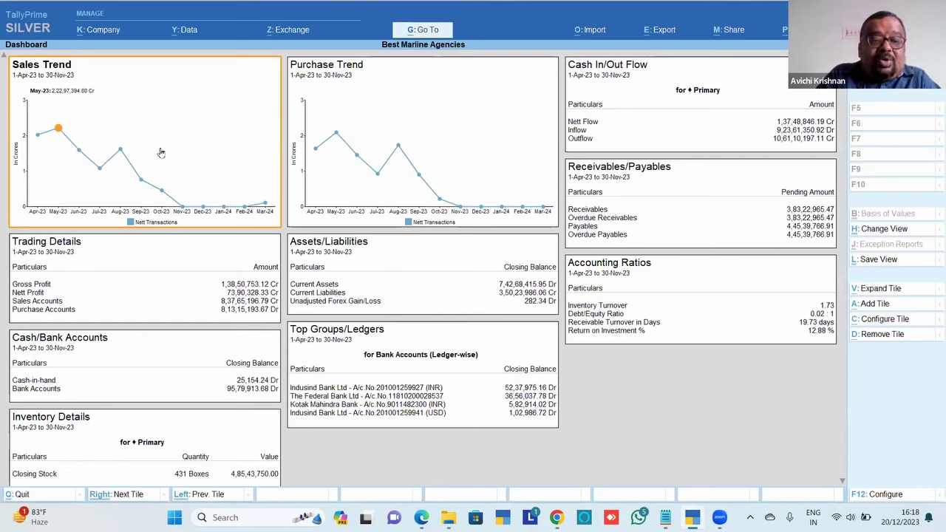
key("Down")
key("Down")
key("Down")
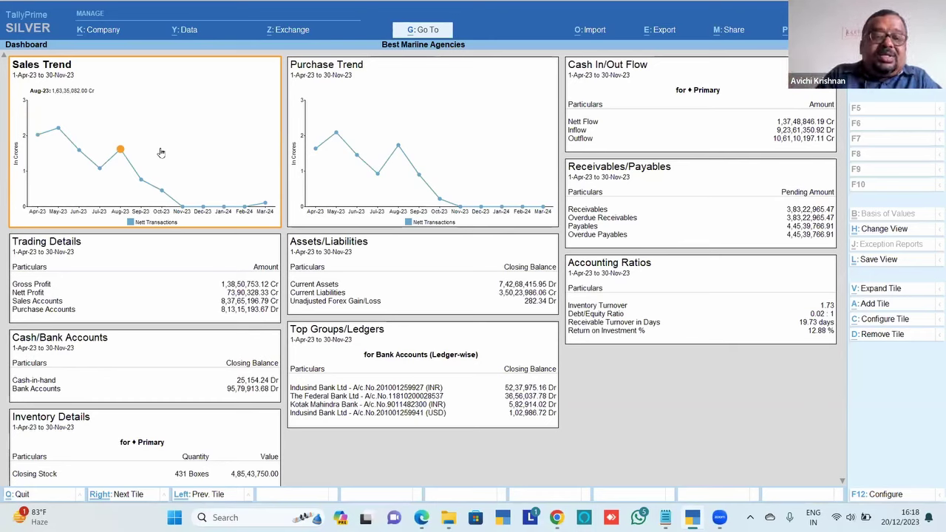
key("Down")
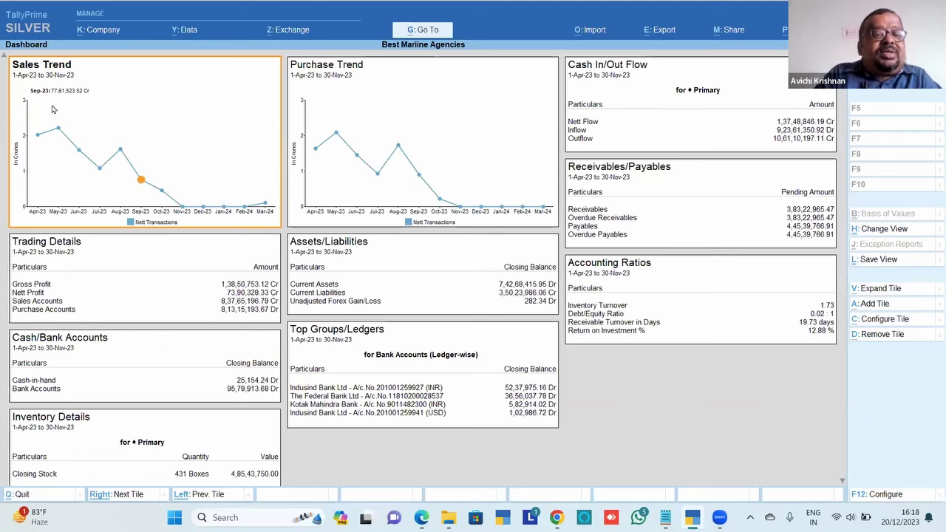
key("Down")
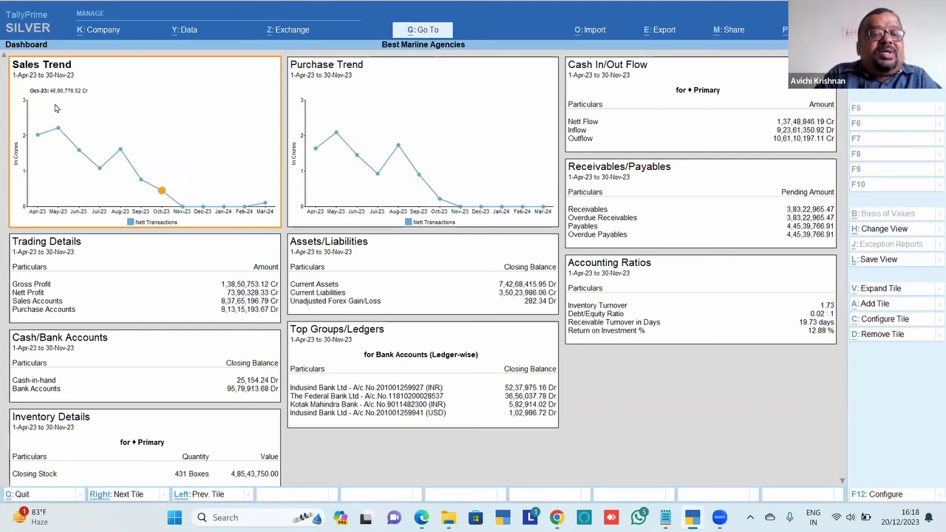
key("Up")
key("Up")
key("Up")
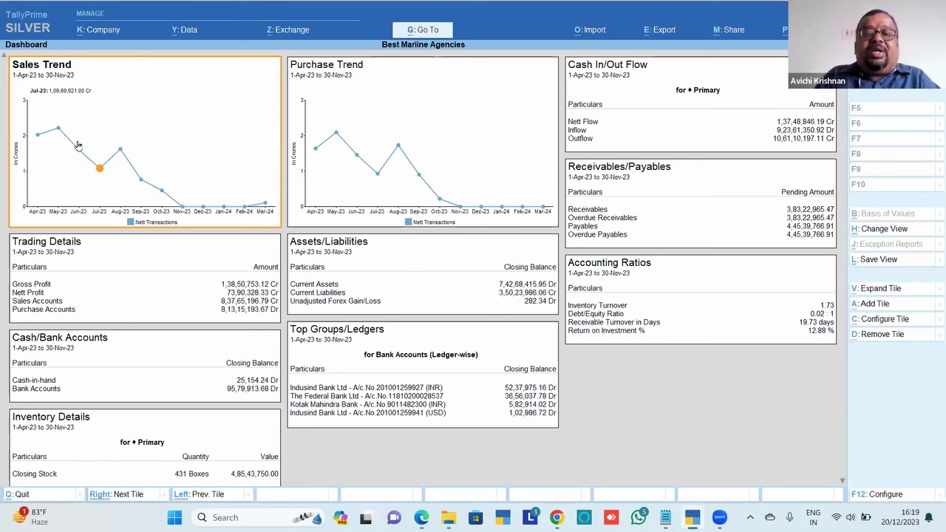
key("Return")
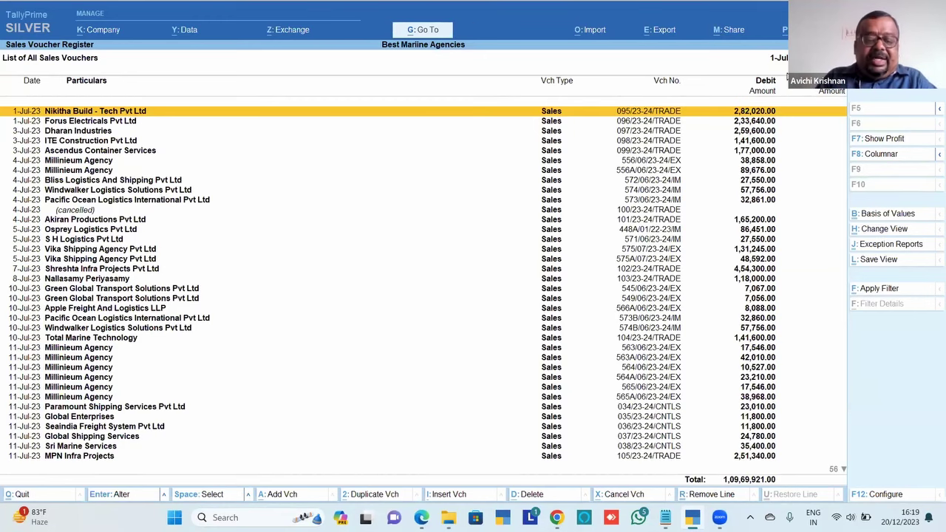
key("Escape")
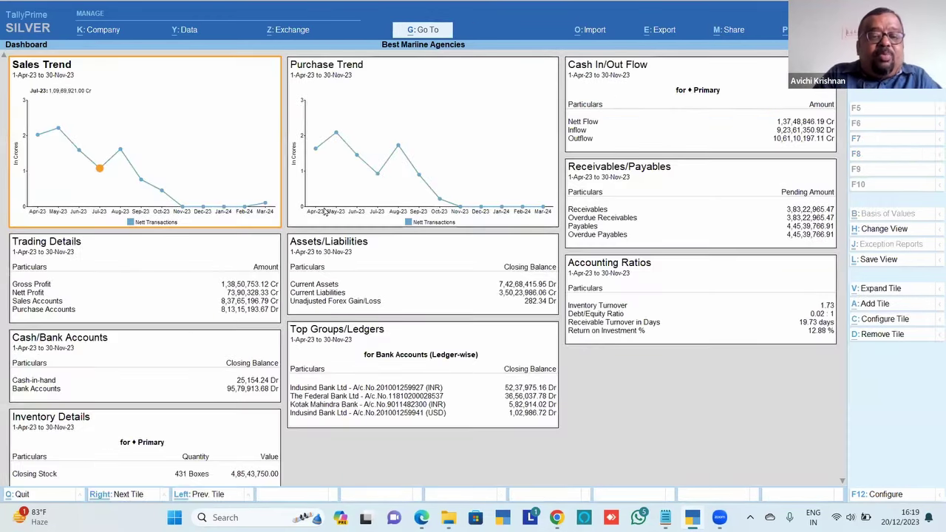
Drill into the Sep-23 sales vouchers, return, and expand the Sales Trend tile
left_click(141, 181)
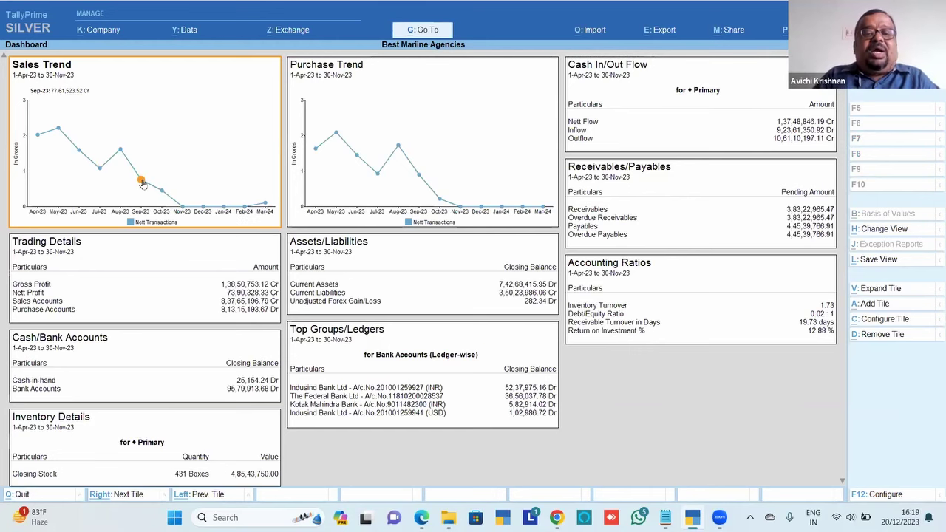
left_click(142, 181)
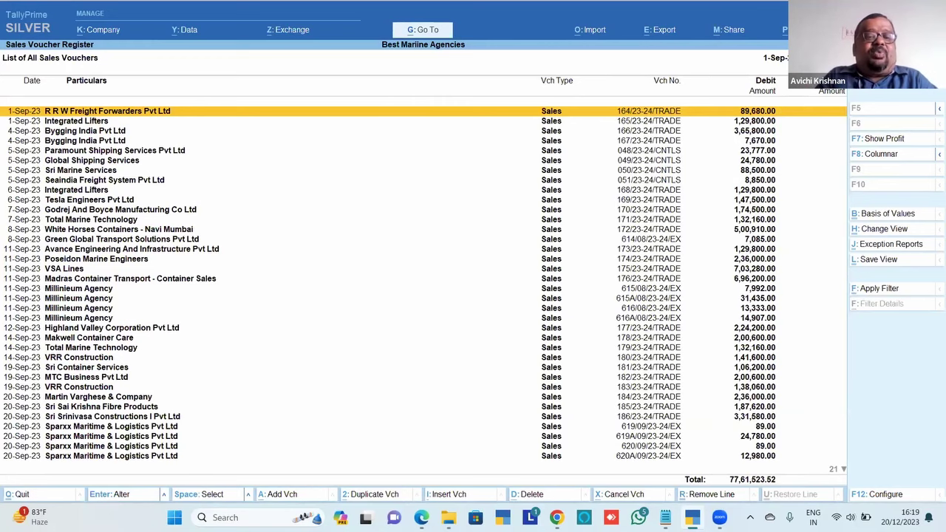
key("Escape")
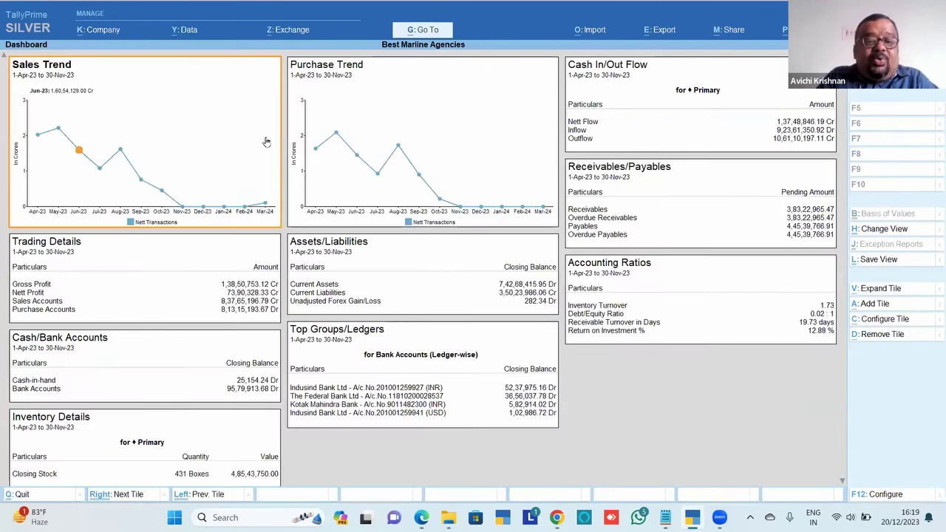
key("Up")
key("Up")
key("Down")
key("Down")
key("Down")
key("Down")
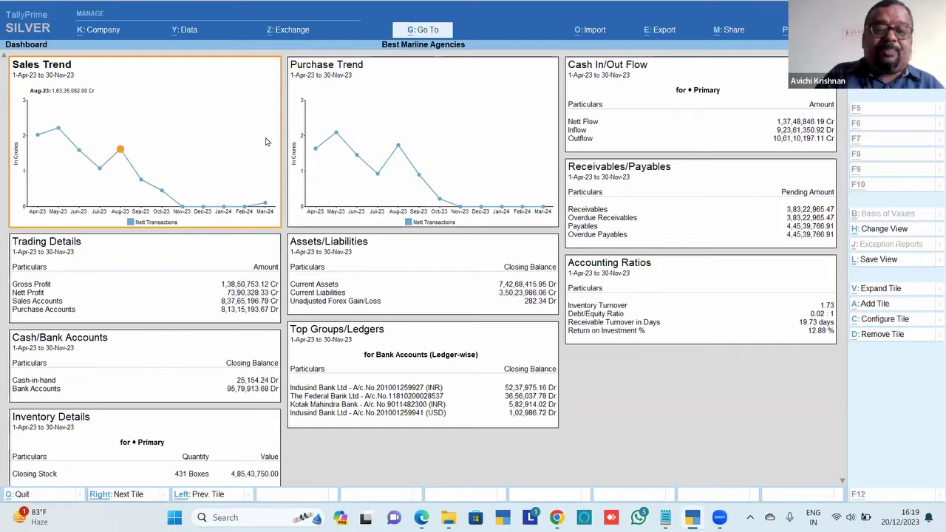
key("ctrl+v")
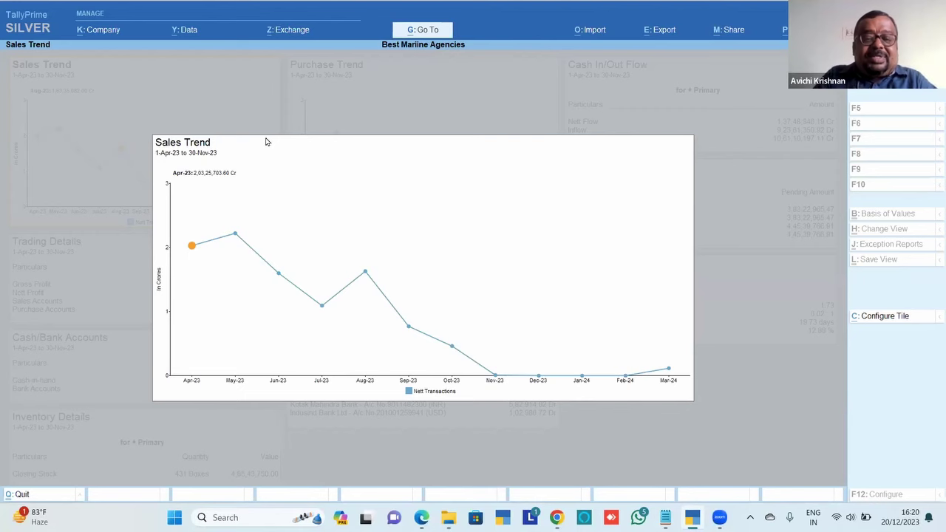
Close the expanded Sales Trend chart, then expand and close it once more
key("Escape")
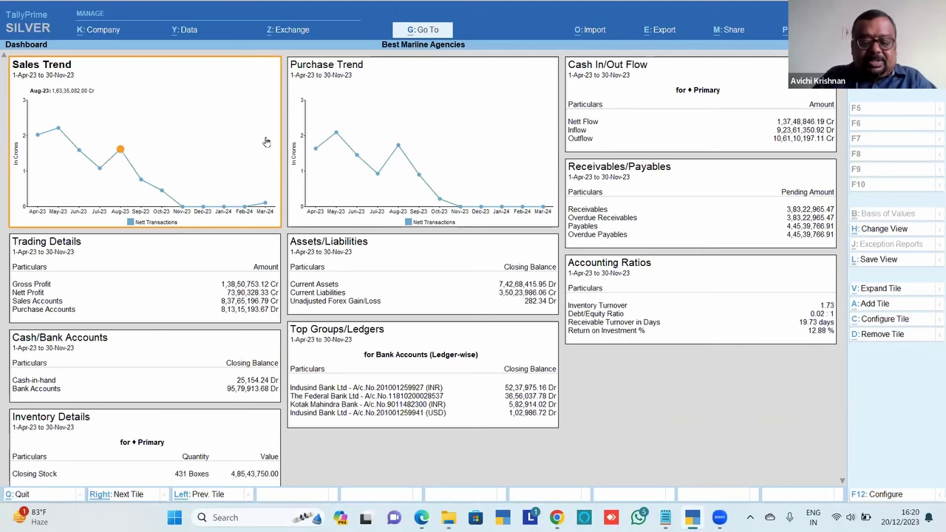
key("ctrl+v")
key("Escape")
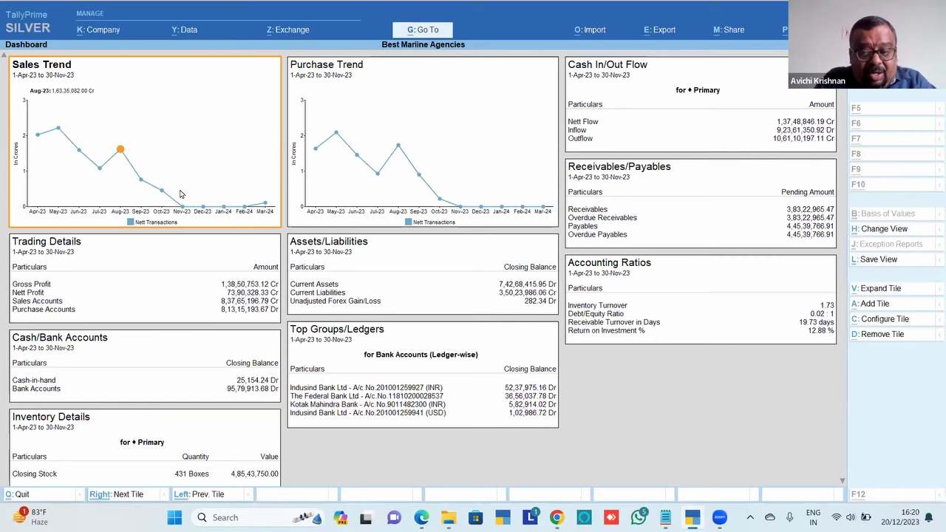
key("ctrl+c")
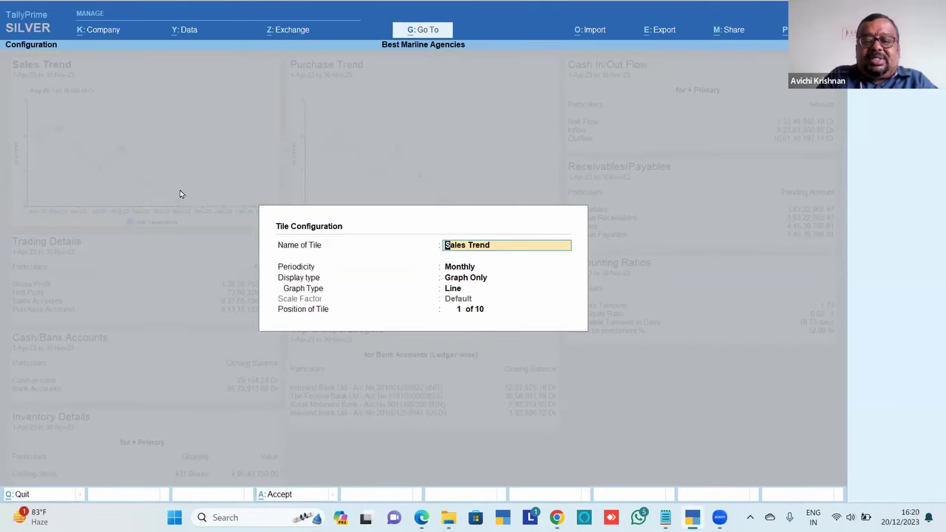
Set the Sales Trend tile's Graph Type to Bar, keeping Graph Only display, and accept
key("Return")
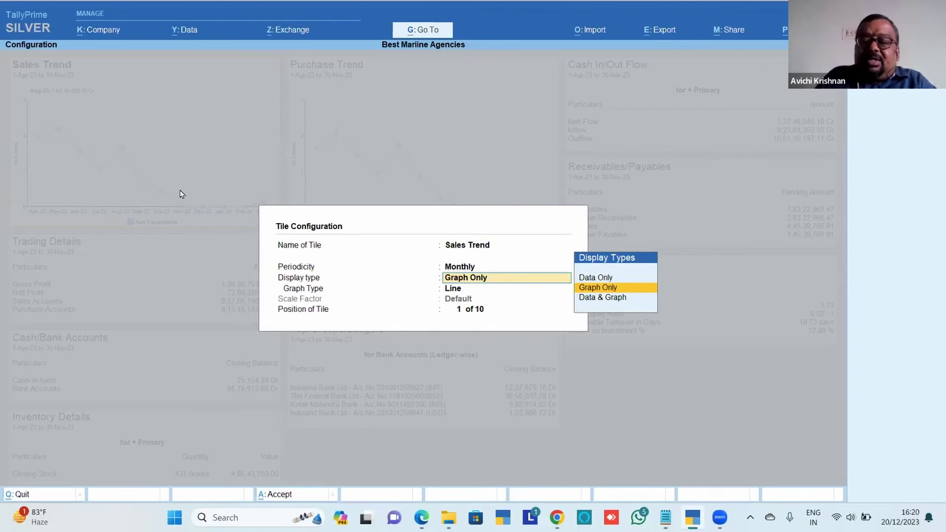
key("Return")
key("Up")
key("Return")
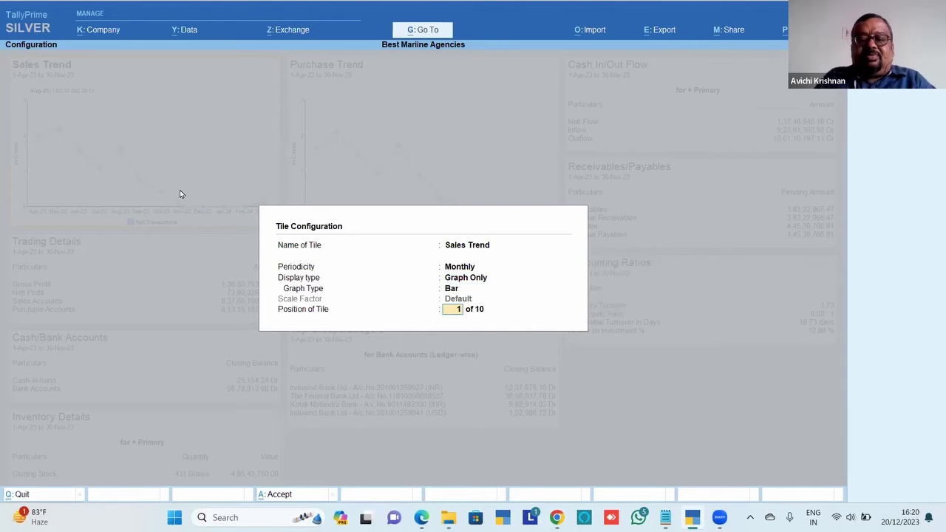
key("ctrl")
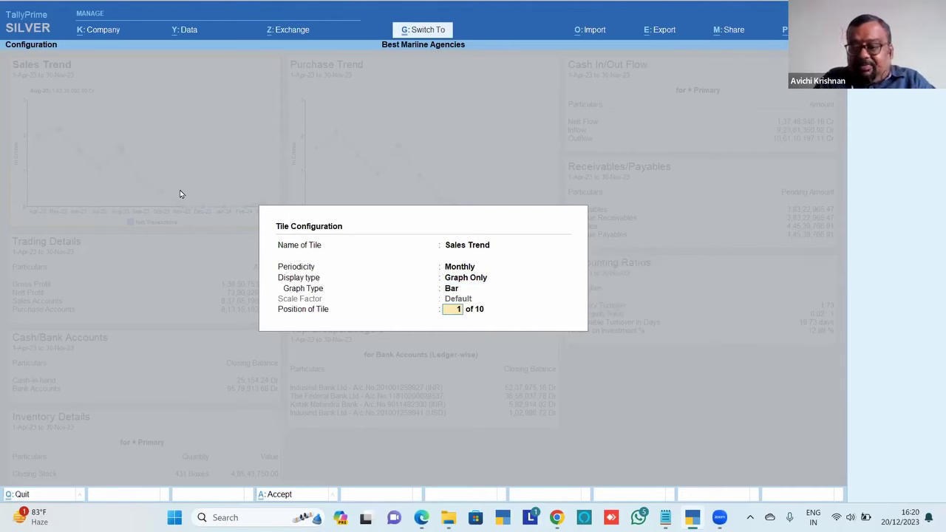
key("ctrl+a")
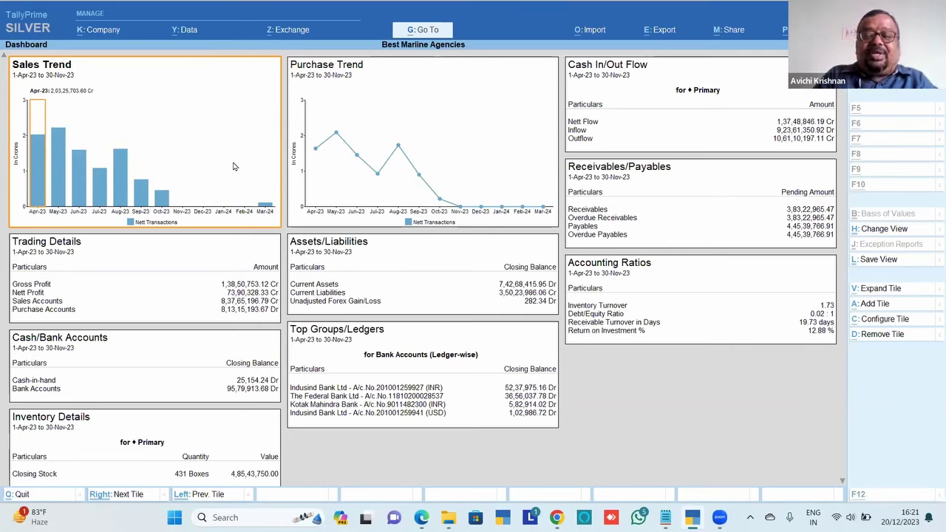
Set the Sales Trend tile's Display type to Data & Graph with the Bar graph
key("ctrl+c")
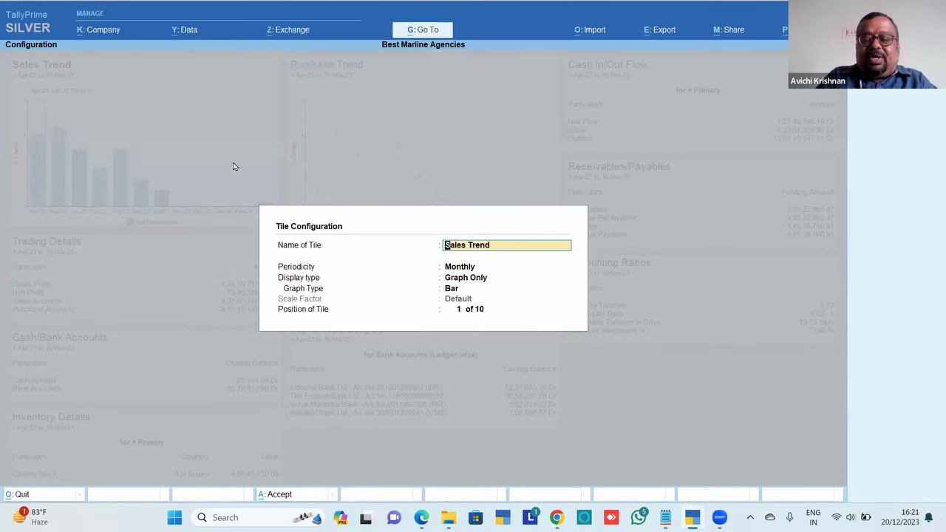
key("Return")
key("Return")
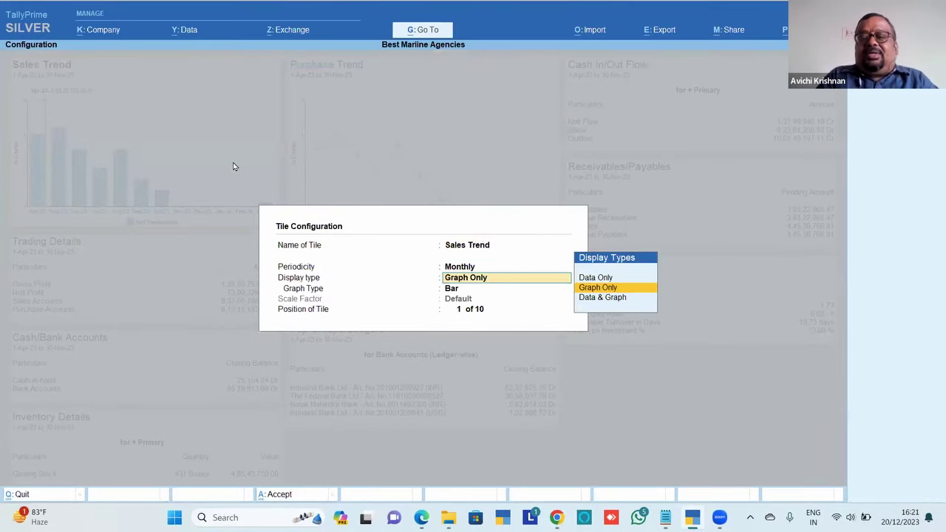
key("Down")
key("Return")
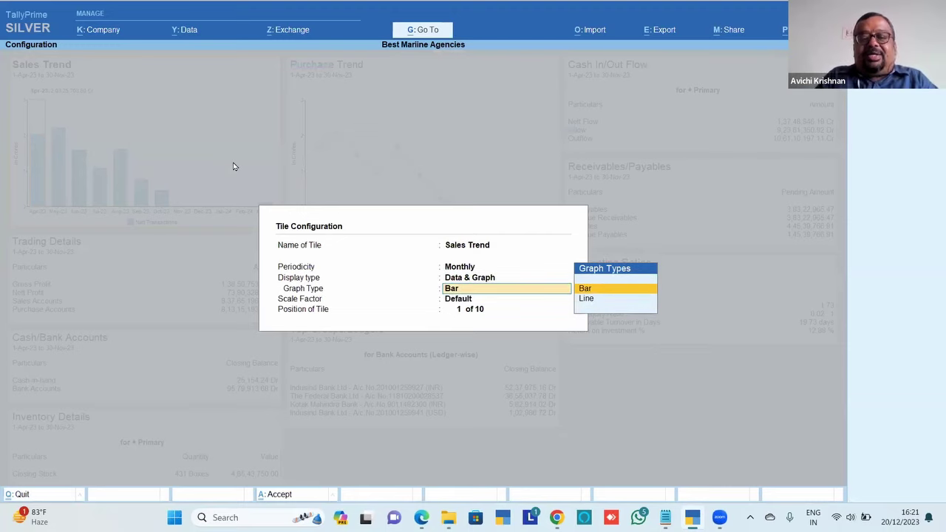
key("ctrl+a")
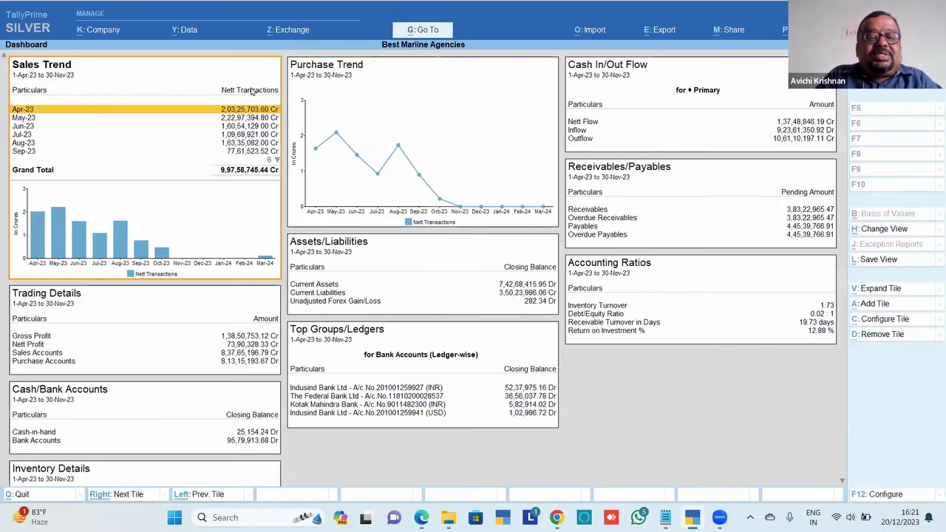
Step through the Sales Trend month rows to Sep-23 and check the Assets/Liabilities tile
key("Down")
key("Down")
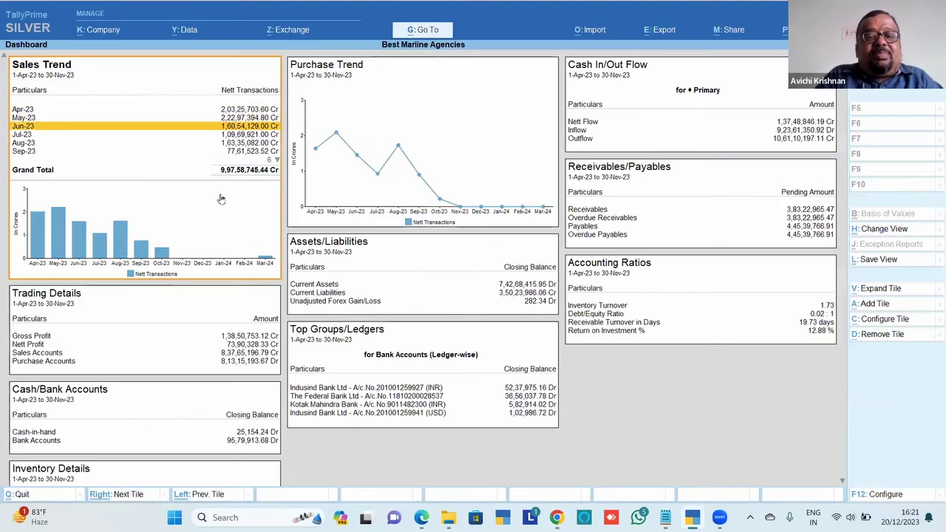
key("Down")
key("Down")
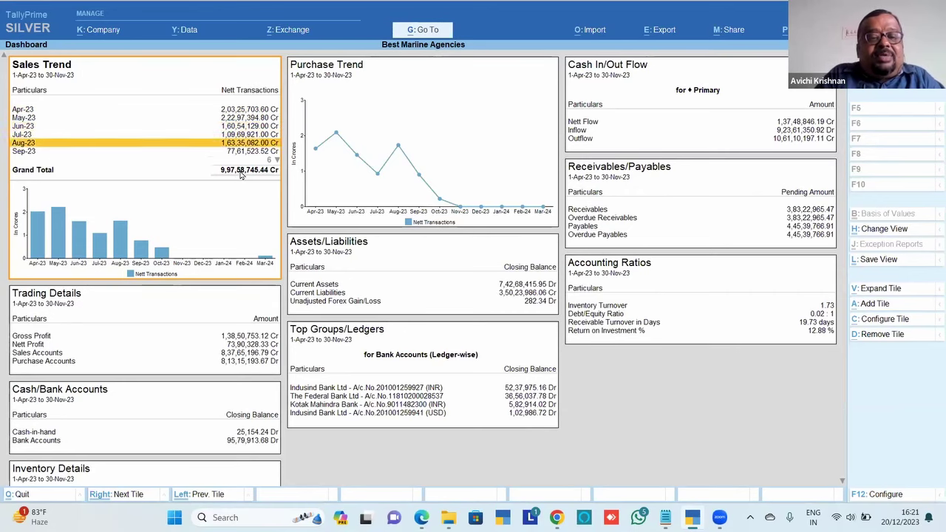
key("Down")
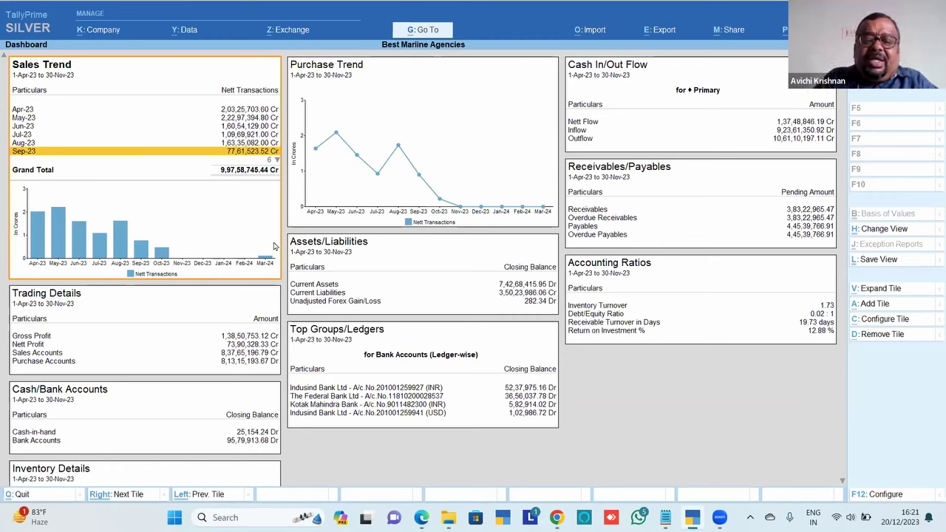
left_click(476, 274)
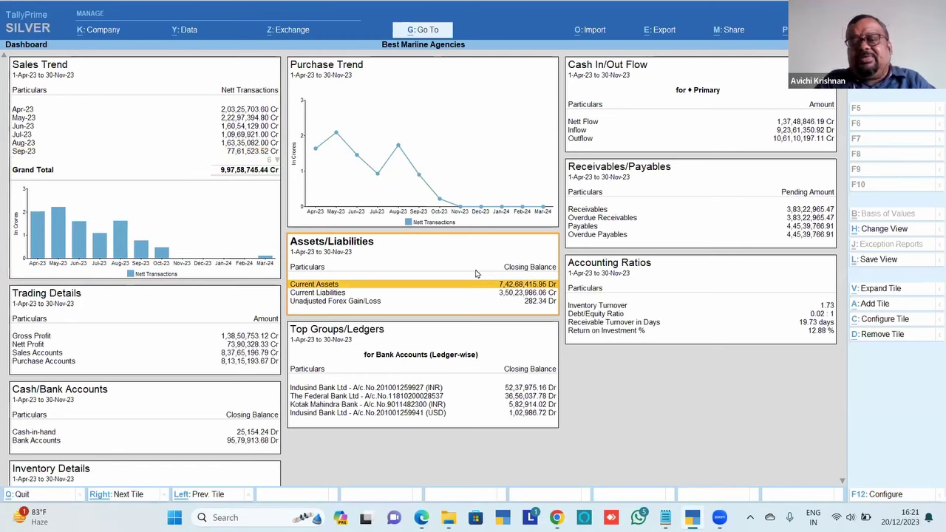
left_click(238, 177)
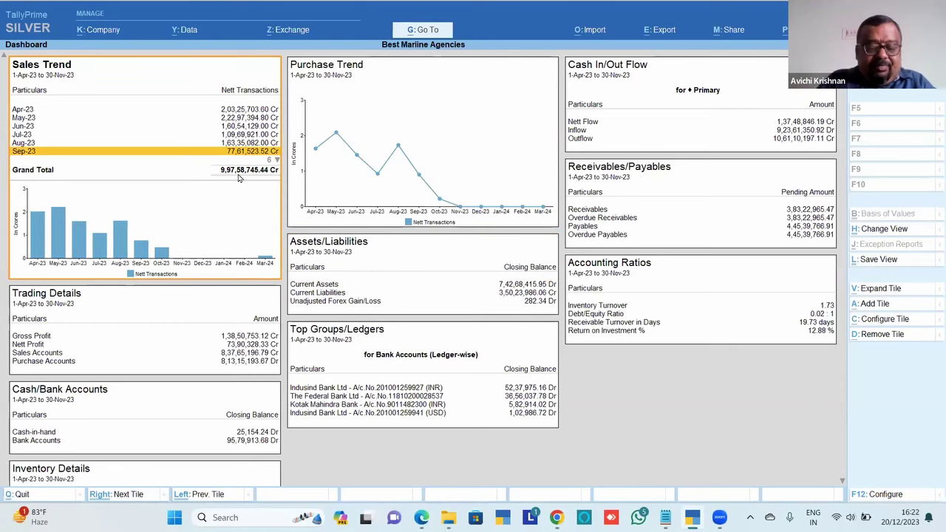
key("ctrl")
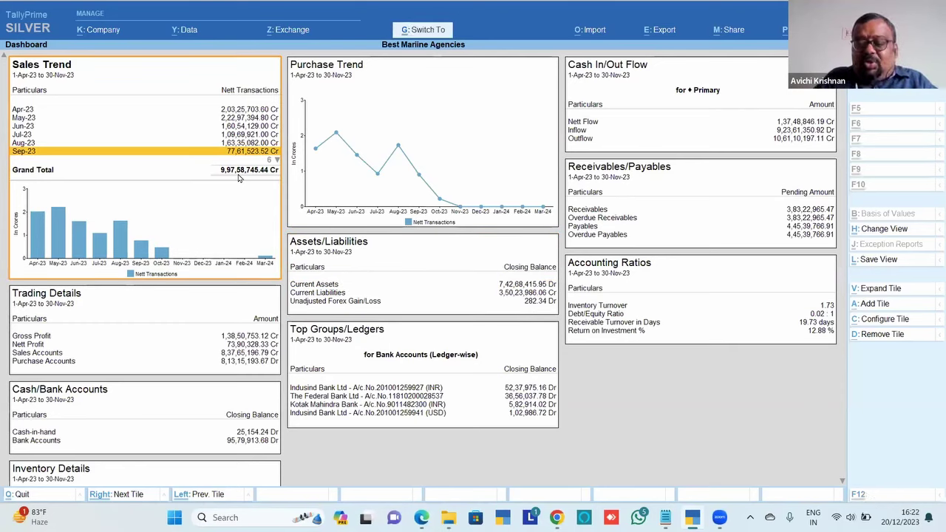
Move focus across the tiles to Cash In/Out Flow and remove it, confirming Yes
key("Right")
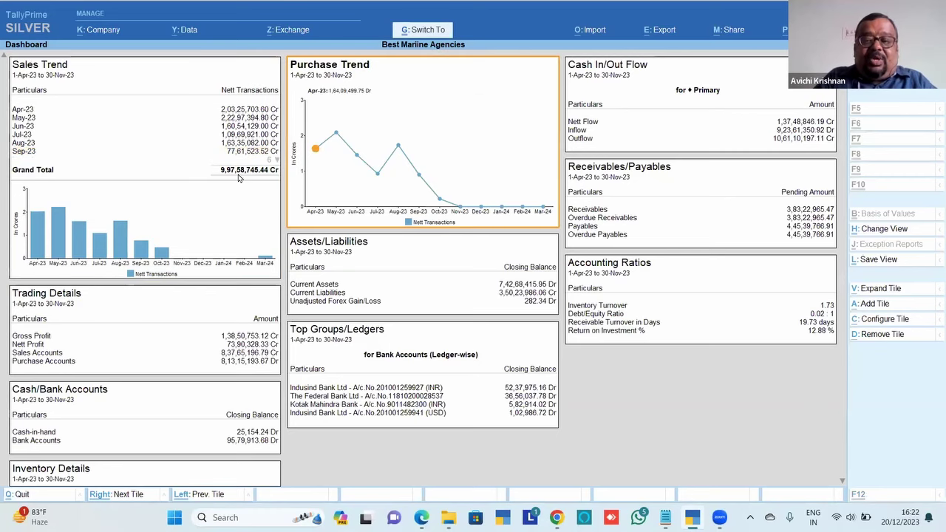
key("Left")
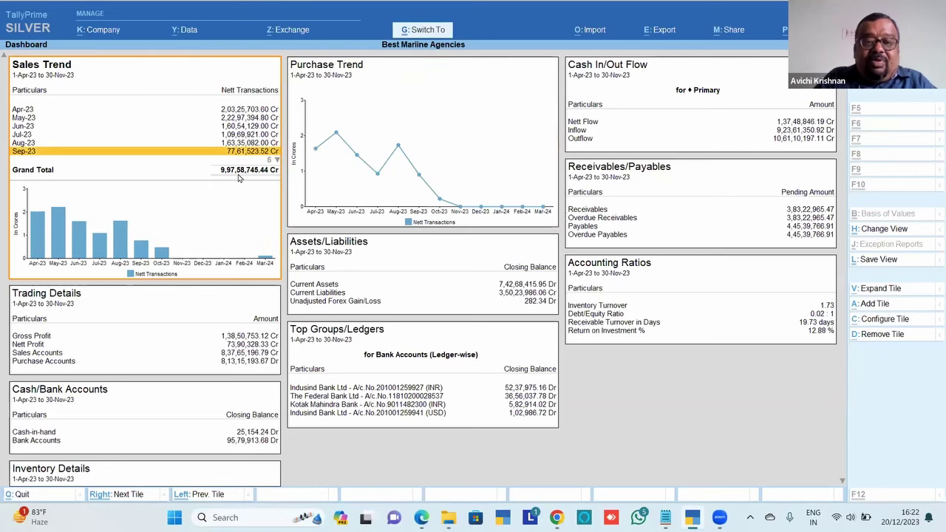
key("Right")
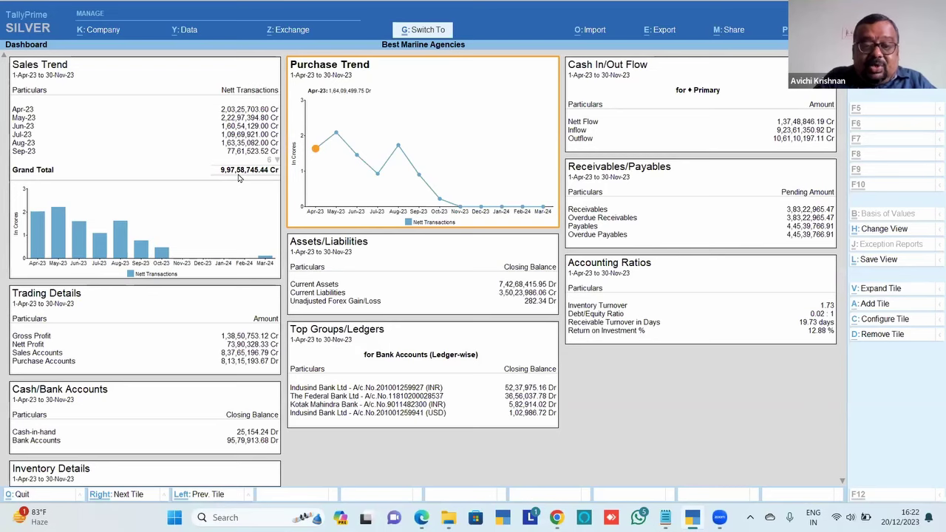
key("Down")
key("Down")
key("Up")
key("Up")
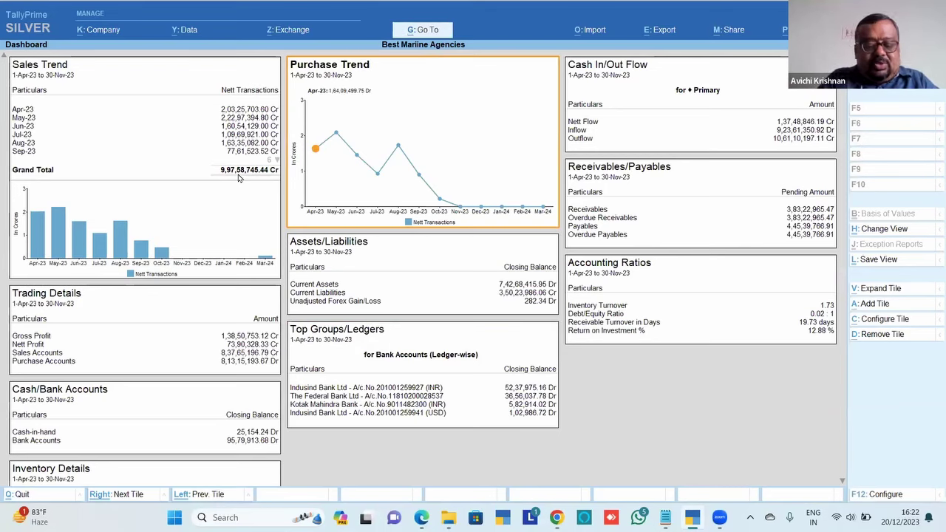
key("Left")
key("Right")
key("Right")
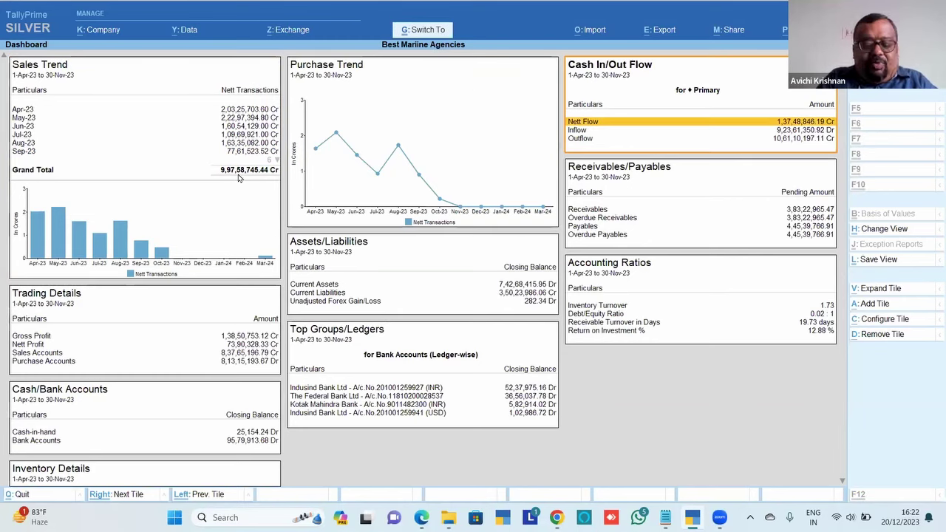
key("Down")
key("Down")
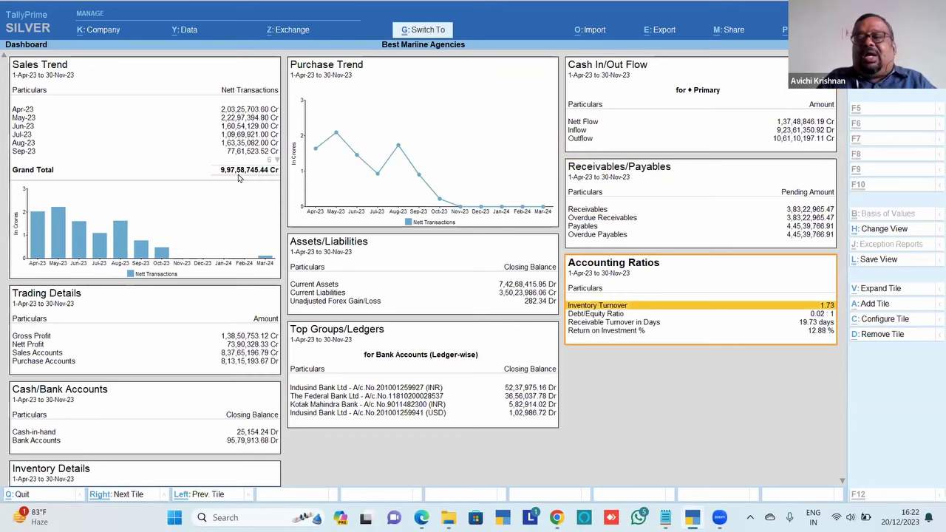
key("Up")
key("Up")
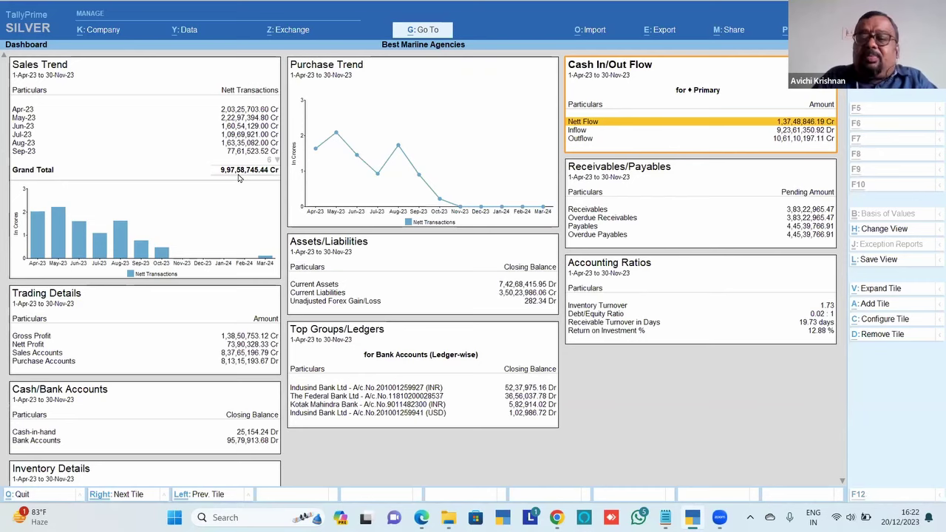
key("alt+d")
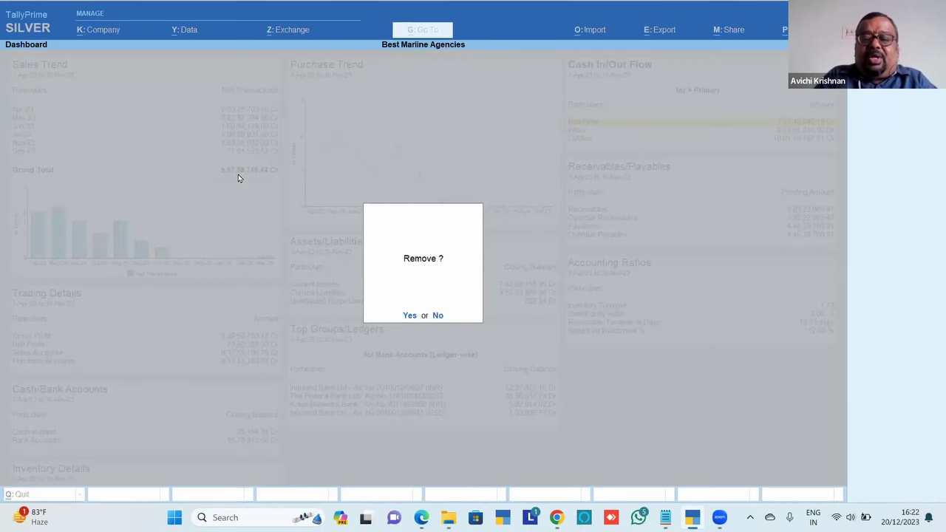
key("y")
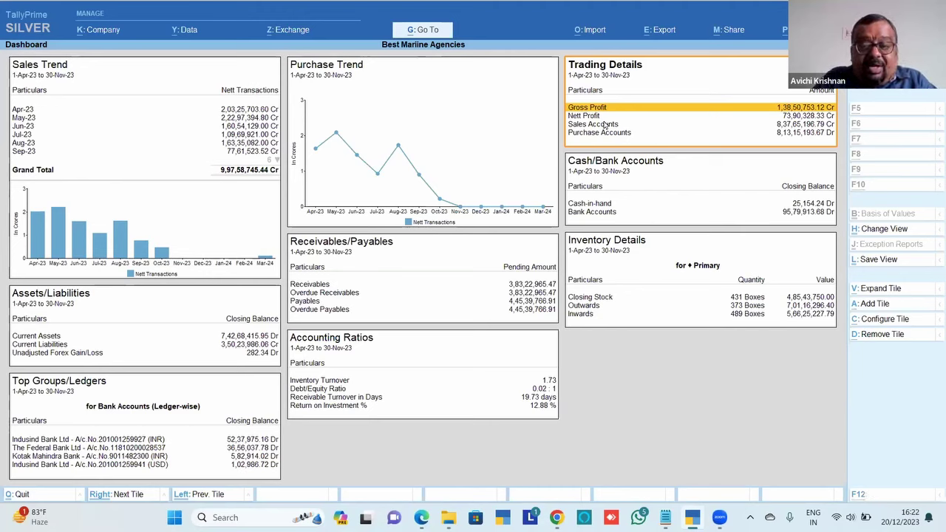
Set the Trading Details tile to Purchase Accounts at tile position 2 and accept
key("ctrl+c")
key("Down")
key("Down")
key("Down")
key("Down")
key("Down")
key("Down")
key("Down")
key("Down")
key("Down")
key("Down")
key("Down")
key("Down")
key("Down")
key("Down")
key("Down")
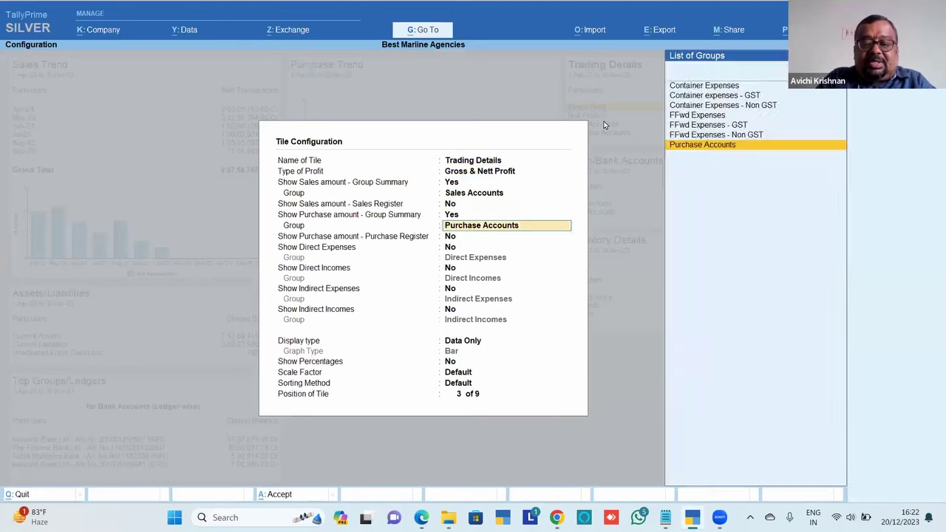
key("Return")
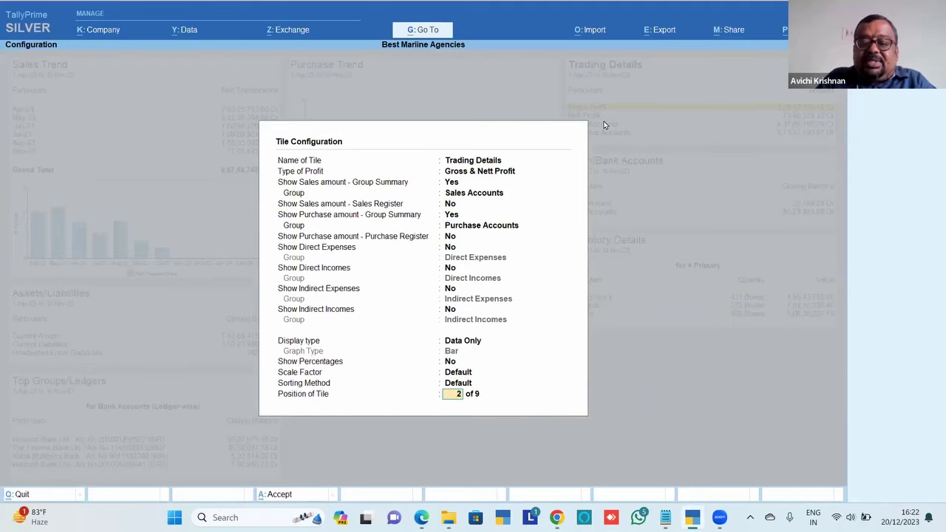
key("Return")
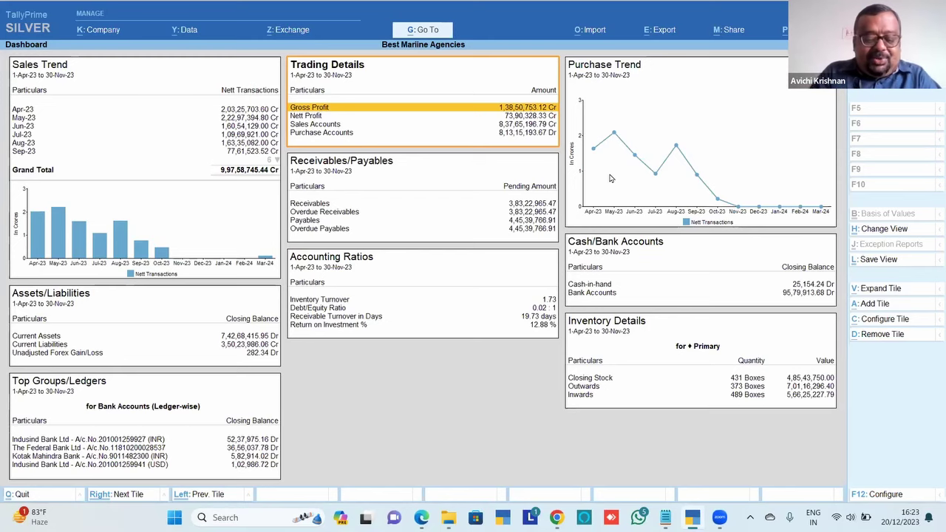
Add a Top Groups/Ledgers tile for Sundry Debtors, then reopen the Add Tile list
key("alt+a")
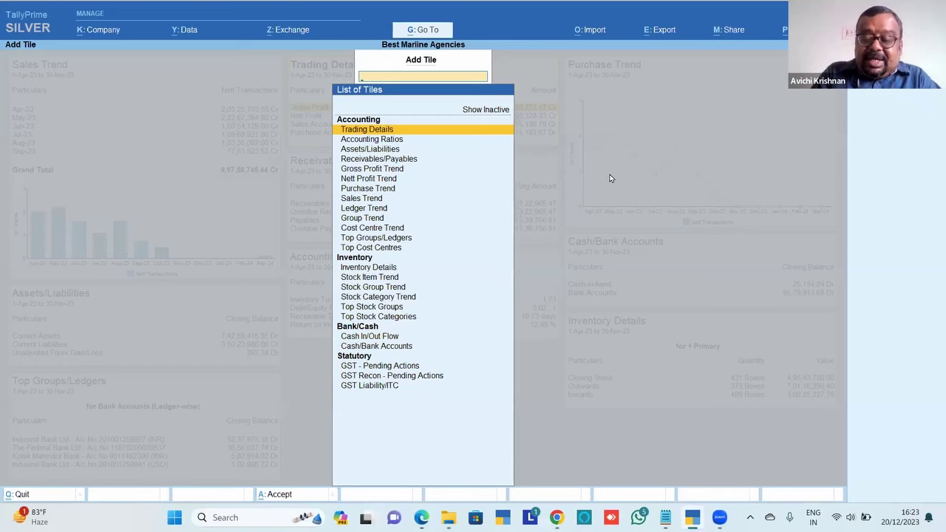
key("Up")
key("Return")
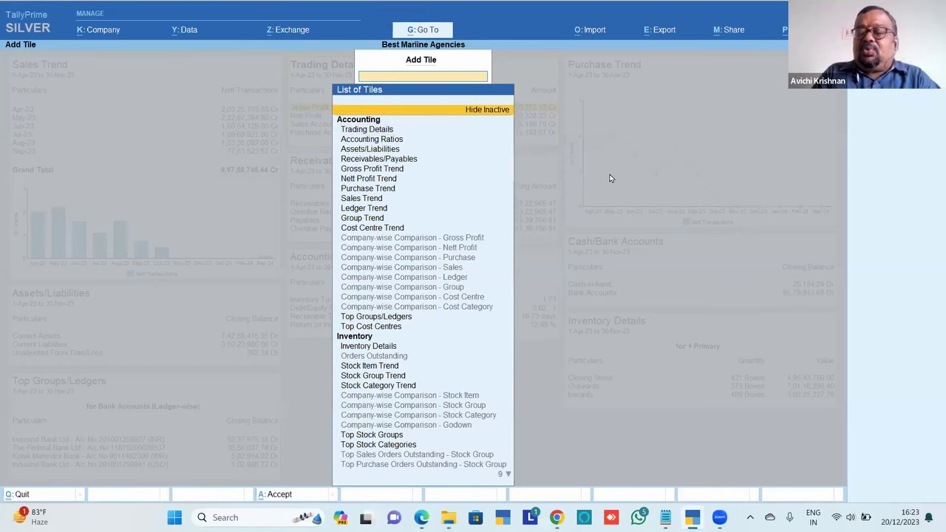
key("Return")
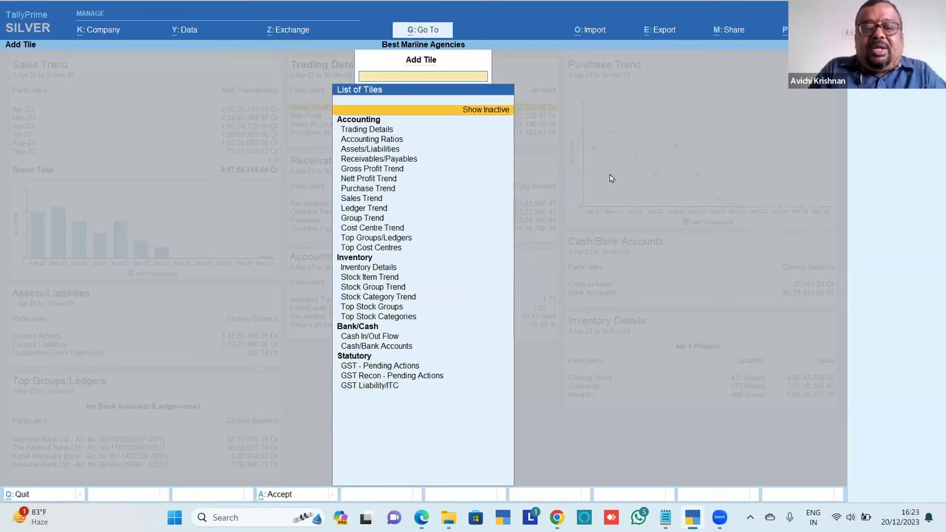
key("Down")
key("Down")
key("Down")
key("Down")
key("Down")
key("Down")
key("Down")
key("Down")
key("Down")
key("Down")
key("Down")
key("Down")
key("Down")
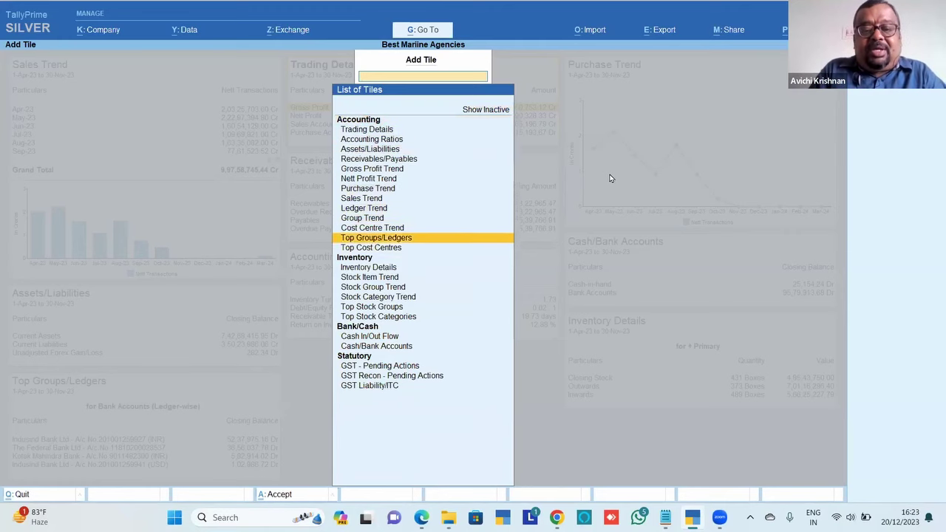
key("Up")
key("Return")
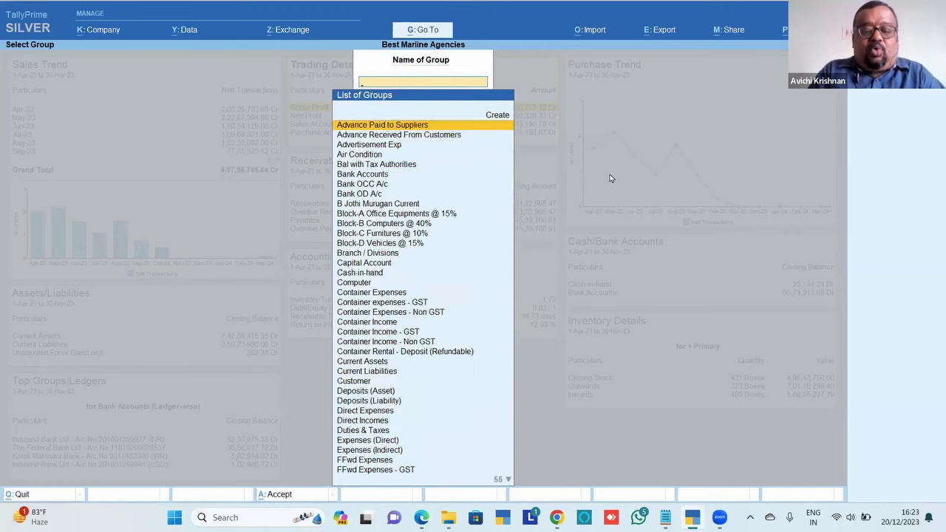
type("Sund")
key("Down")
key("Down")
key("Down")
key("Down")
key("Down")
key("Down")
key("Down")
key("Down")
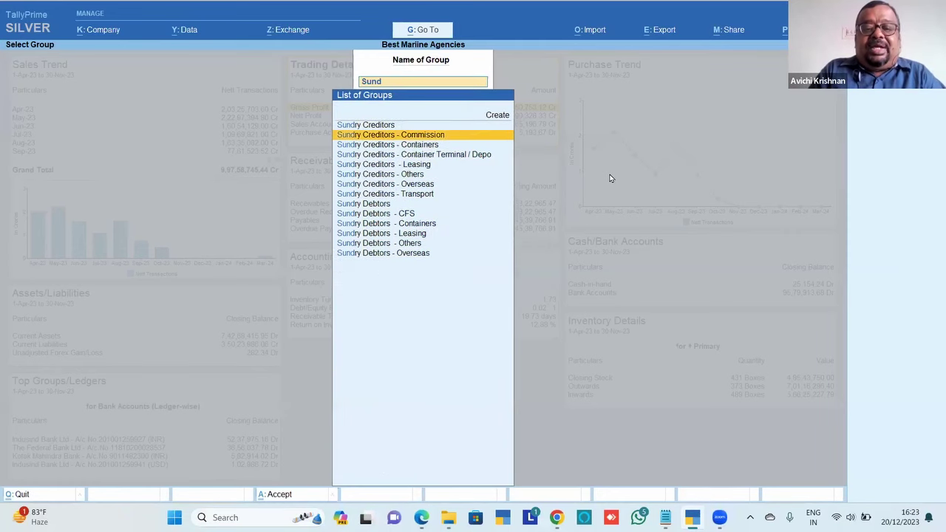
key("Return")
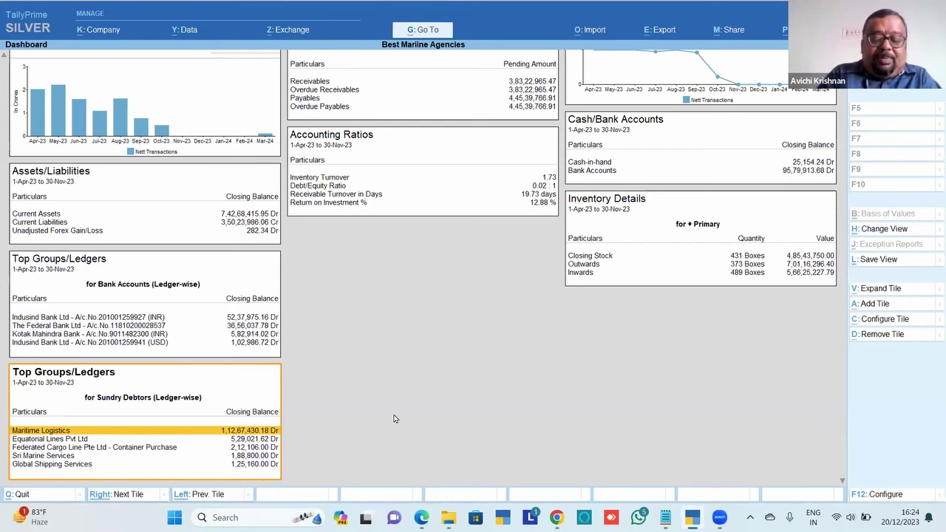
key("alt+a")
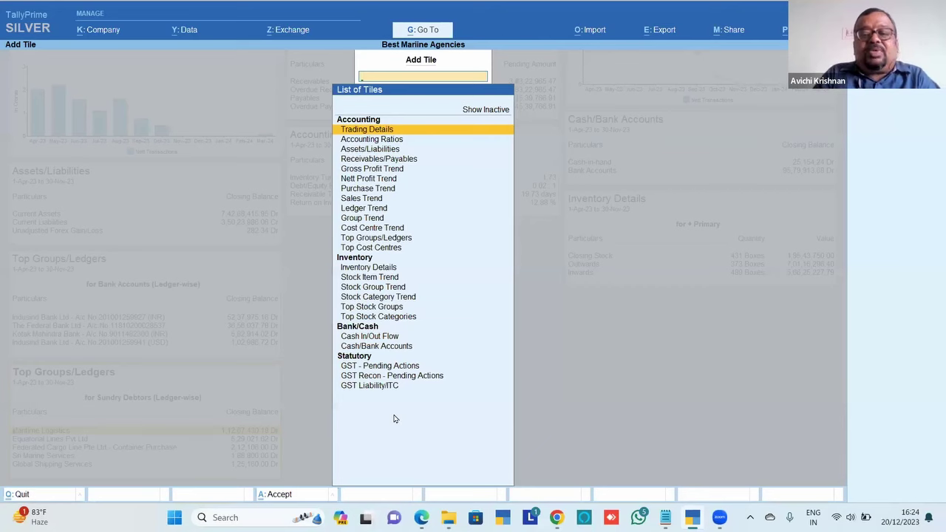
key("Down")
key("Down")
key("Down")
key("Down")
key("Down")
key("Down")
key("Down")
key("Down")
key("Down")
key("Down")
key("Down")
key("Down")
key("Down")
key("Down")
key("Down")
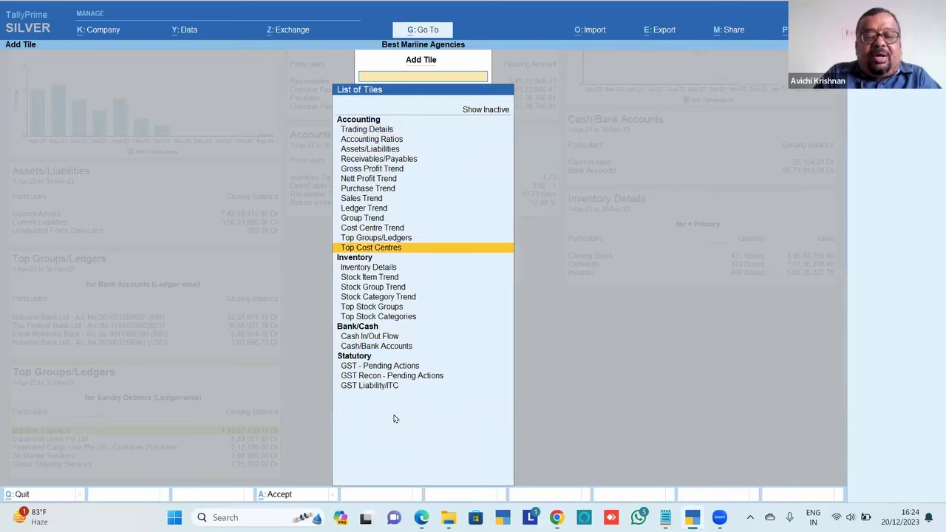
Add a Top Stock Groups tile for the Primary stock group to the dashboard
key("Down")
key("Down")
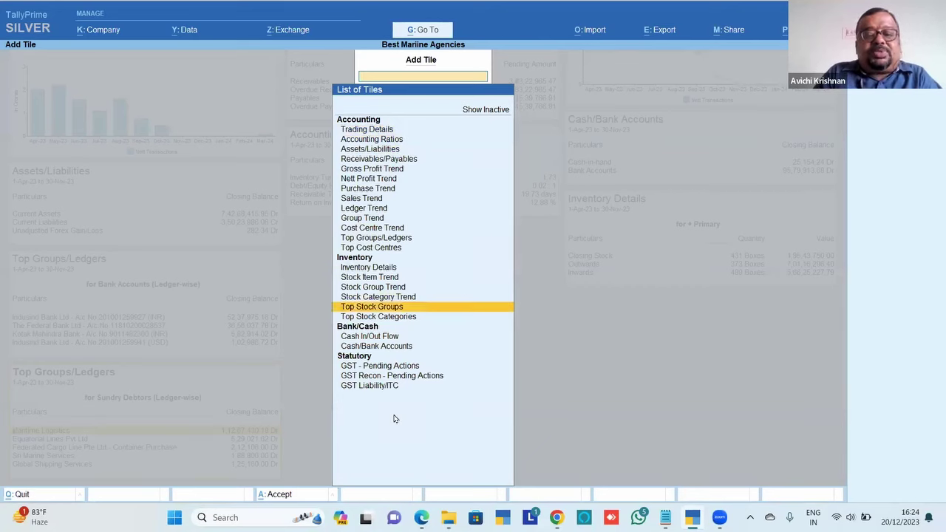
key("Up")
key("Up")
key("Up")
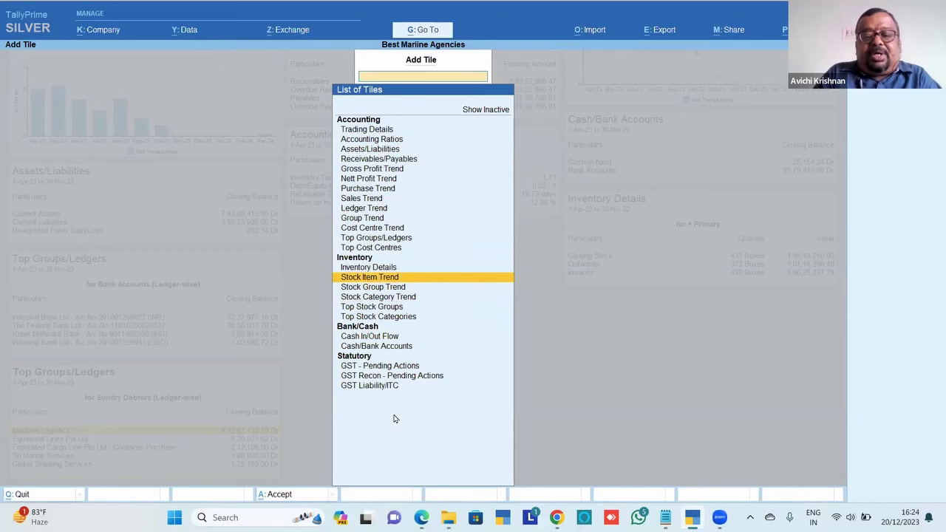
key("Down")
key("Down")
key("Down")
key("Return")
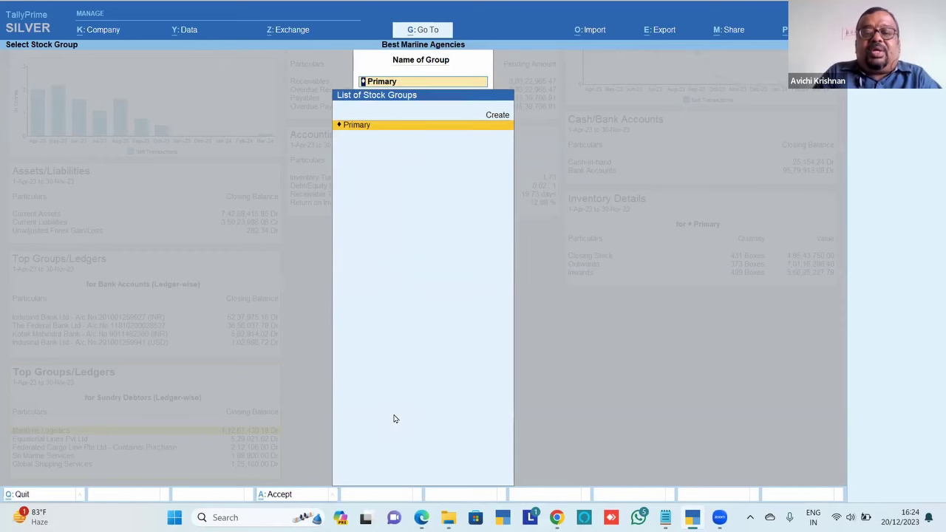
key("Return")
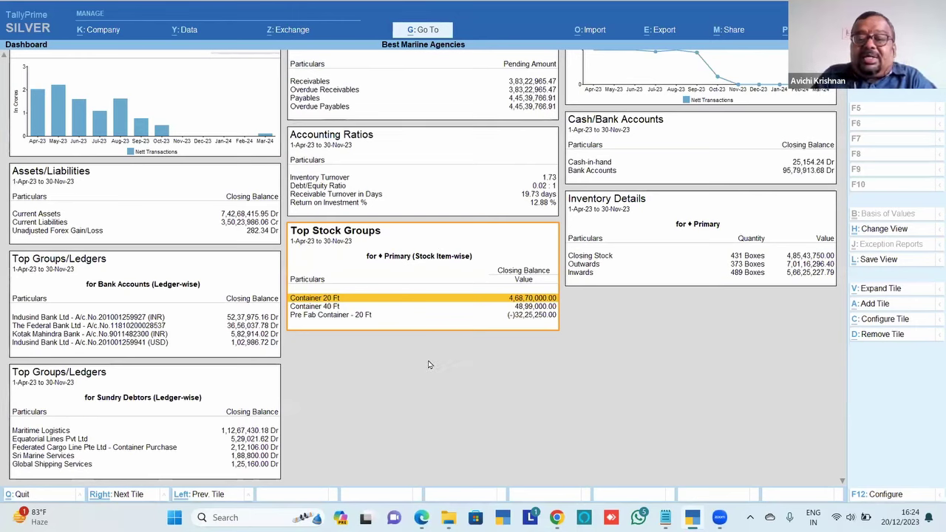
key("Down")
key("Up")
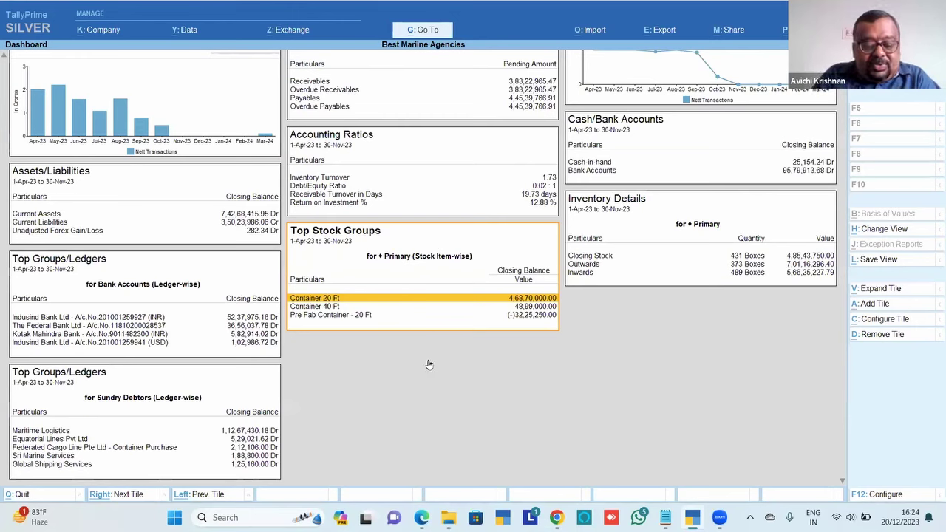
Add a Stock Item Trend tile for Container 20 Ft
key("alt+a")
key("Down")
key("Down")
key("Down")
key("Down")
key("Down")
key("Down")
key("Down")
key("Down")
key("Down")
key("Down")
key("Down")
key("Down")
key("Down")
key("Down")
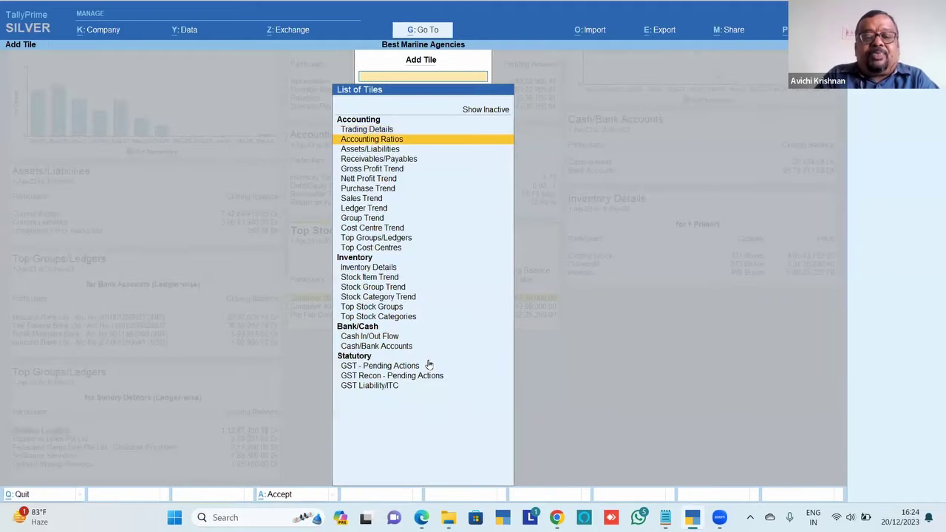
key("Return")
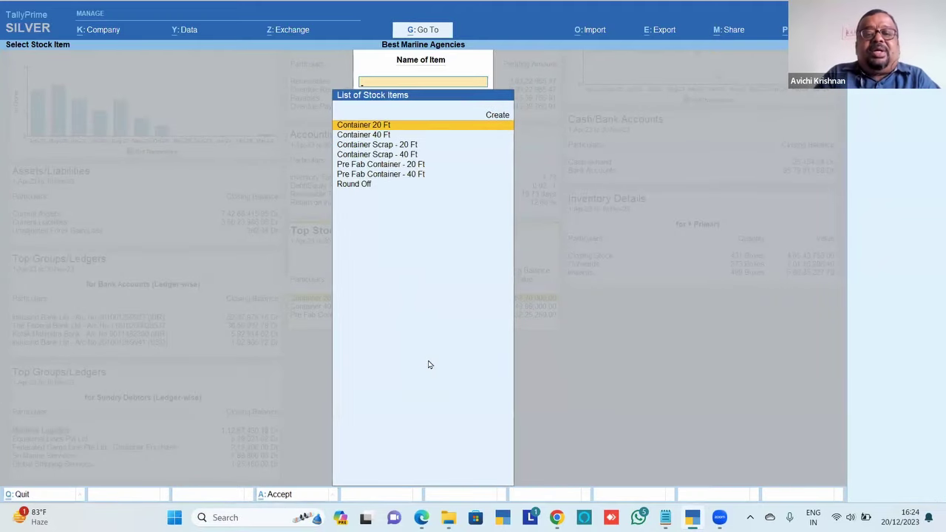
key("Return")
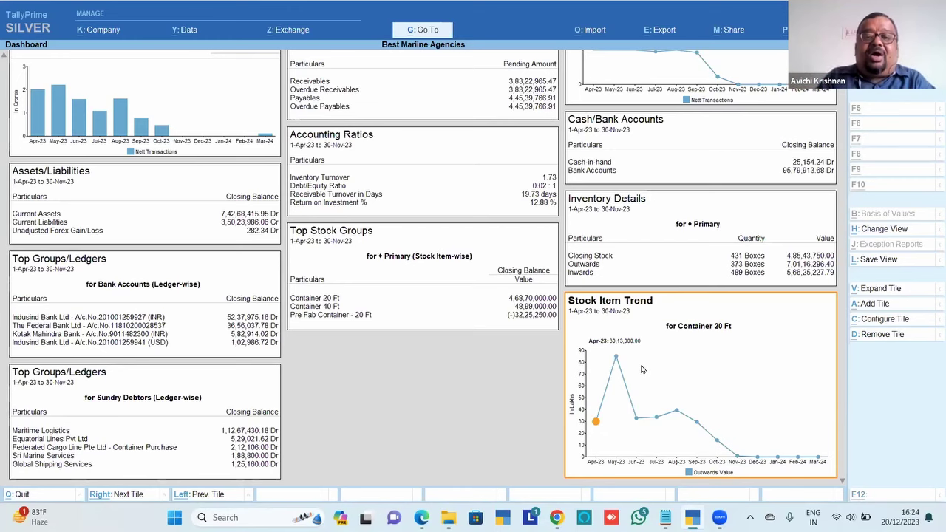
key("alt+a")
Add a Stock Item Trend tile for Container 40 Ft, then try to leave the dashboard
key("Down")
key("Down")
key("Down")
key("Down")
key("Down")
key("Down")
key("Down")
key("Down")
key("Down")
key("Down")
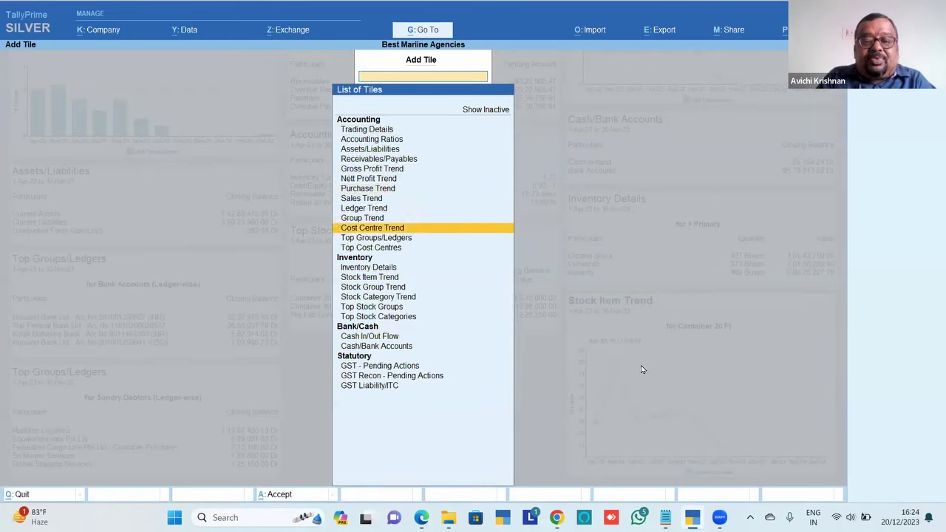
key("Down")
key("Down")
key("Down")
key("Down")
key("Return")
key("Down")
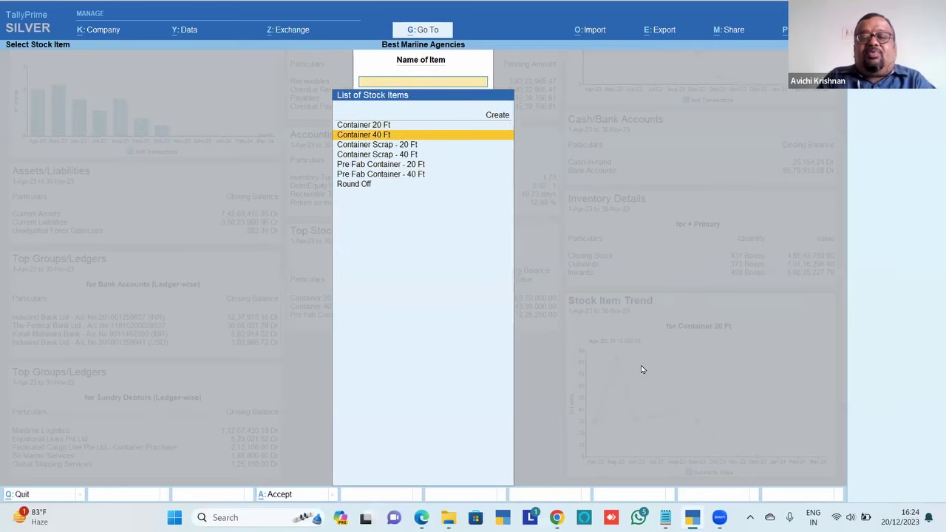
key("Return")
key("Down")
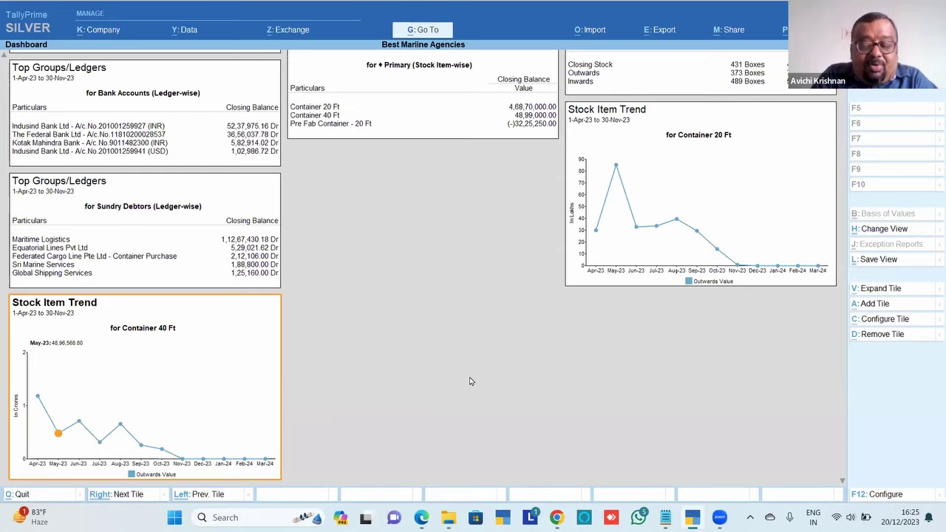
key("Escape")
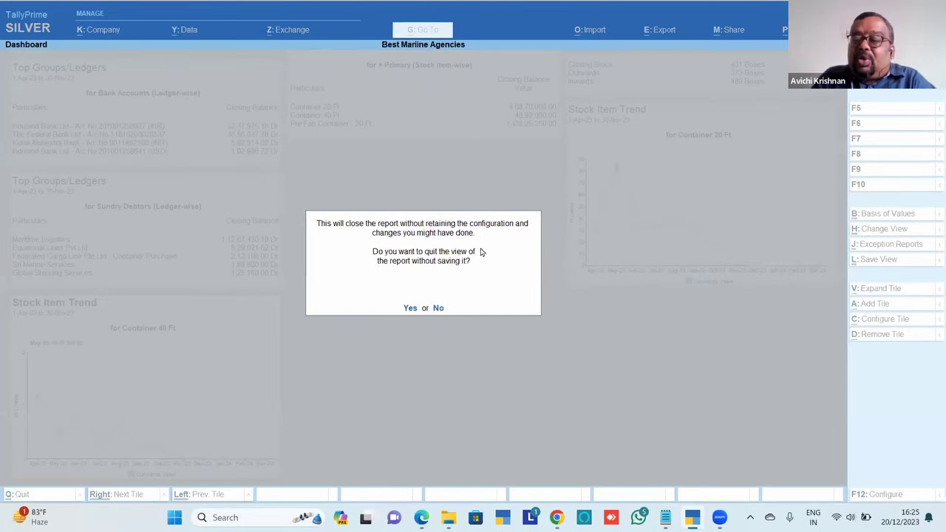
Quit the dashboard without saving the added tiles and reopen it
left_click(409, 308)
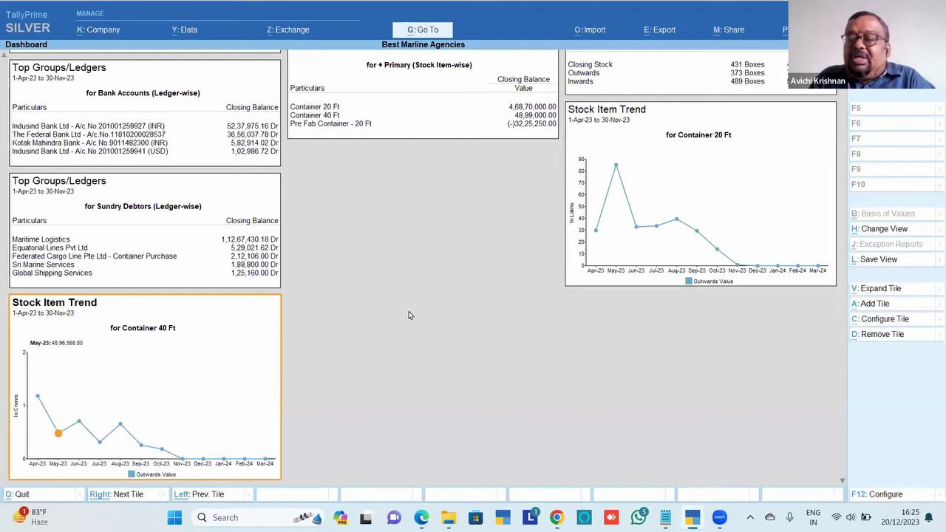
key("Escape")
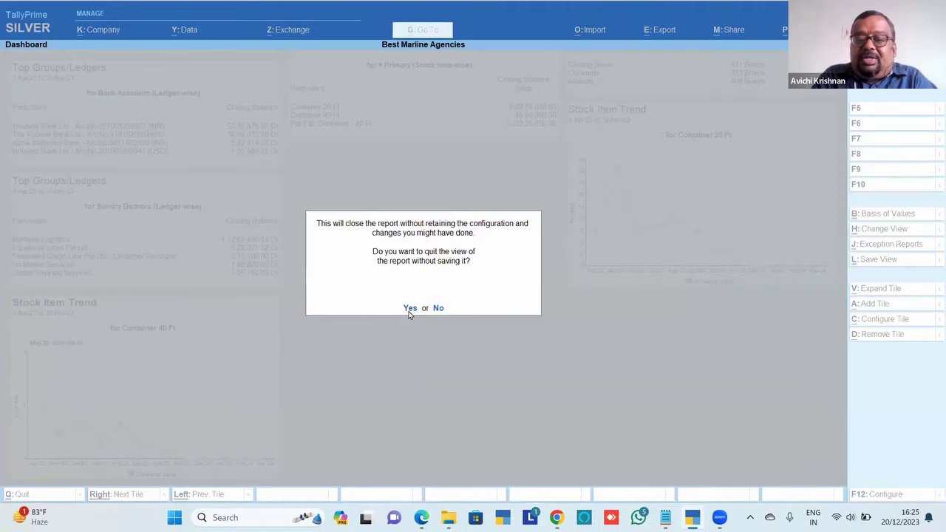
left_click(409, 308)
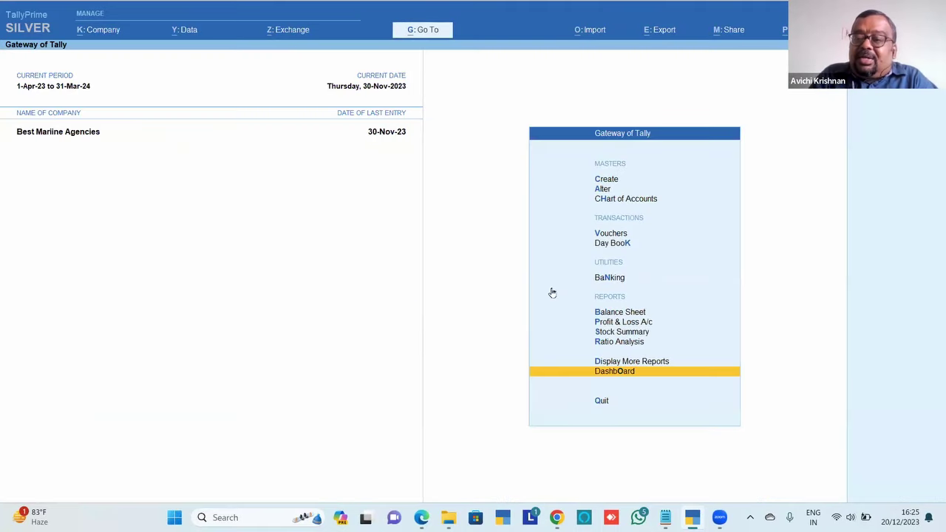
key("Return")
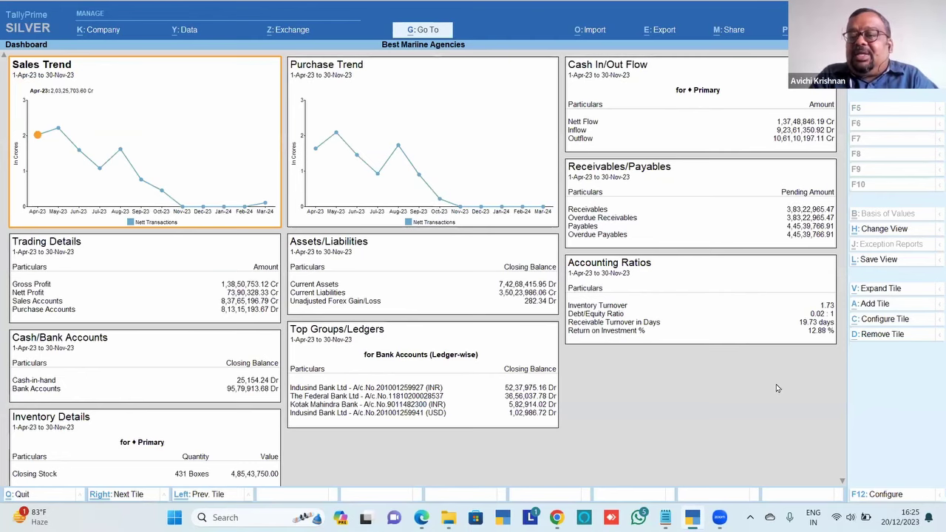
Bring up the saved views list: Vertical, Purchase Dashboard and Sales Dashboard
left_click(901, 235)
key("Down")
key("Down")
key("Up")
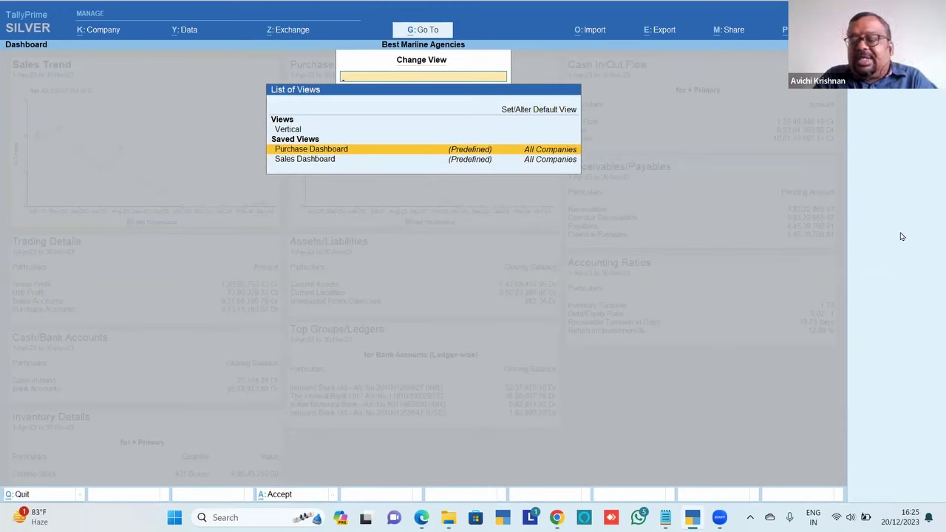
Load the Purchase Dashboard view
key("Down")
key("Up")
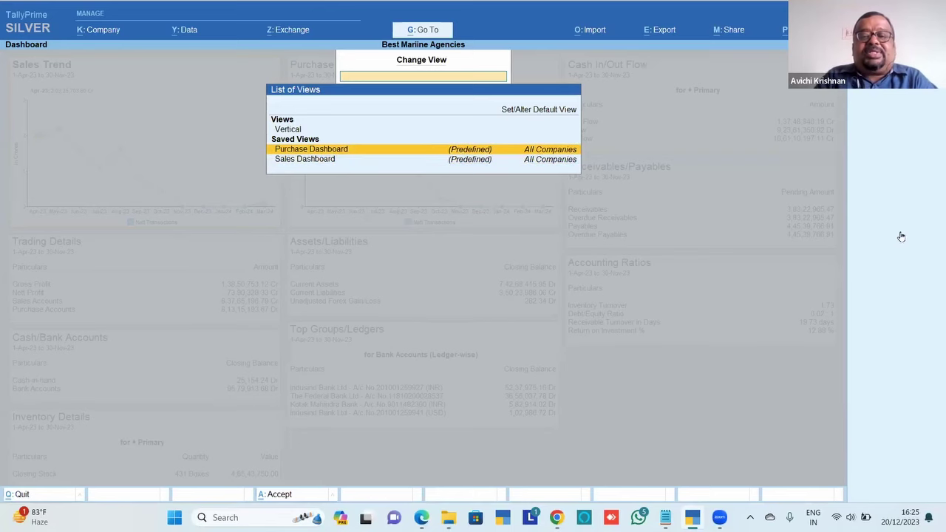
key("Return")
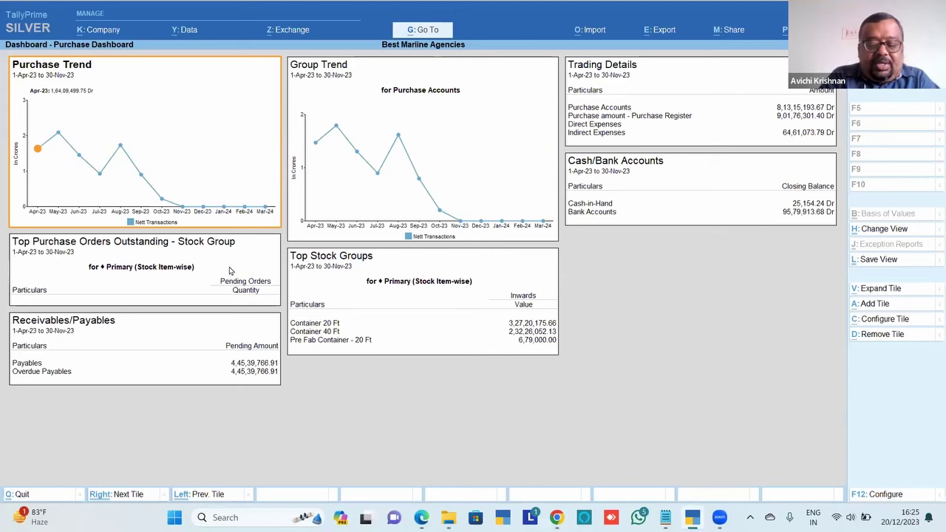
Switch to the Sales Dashboard view, then exit back to the Gateway of Tally
key("ctrl+h")
key("Down")
key("Down")
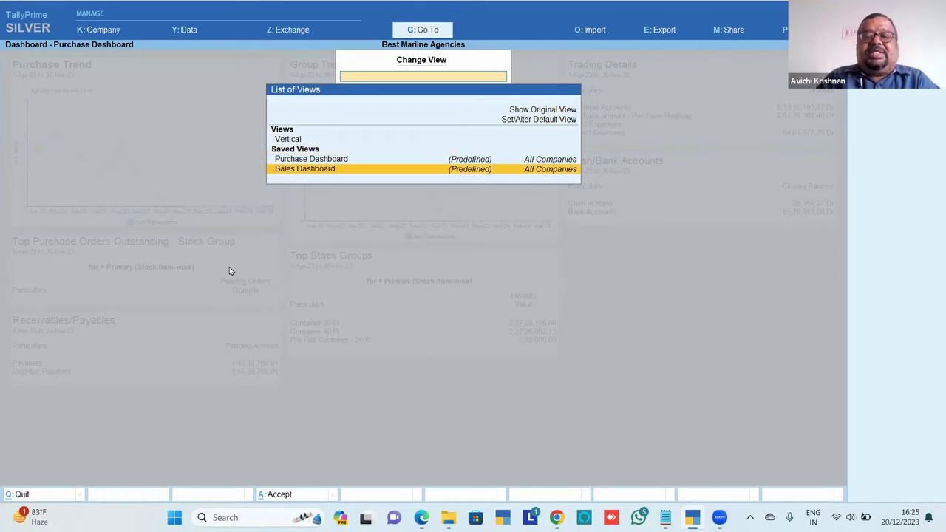
key("Return")
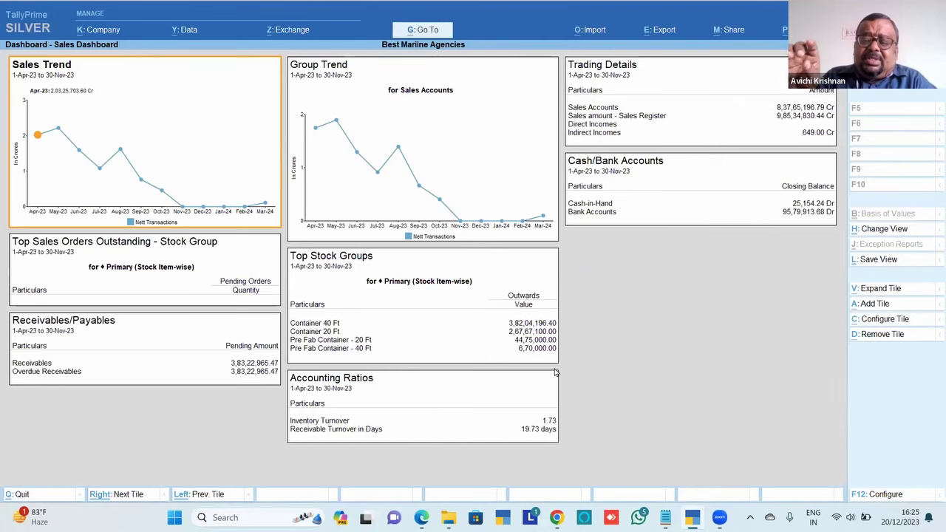
key("Escape")
key("Escape")
key("Escape")
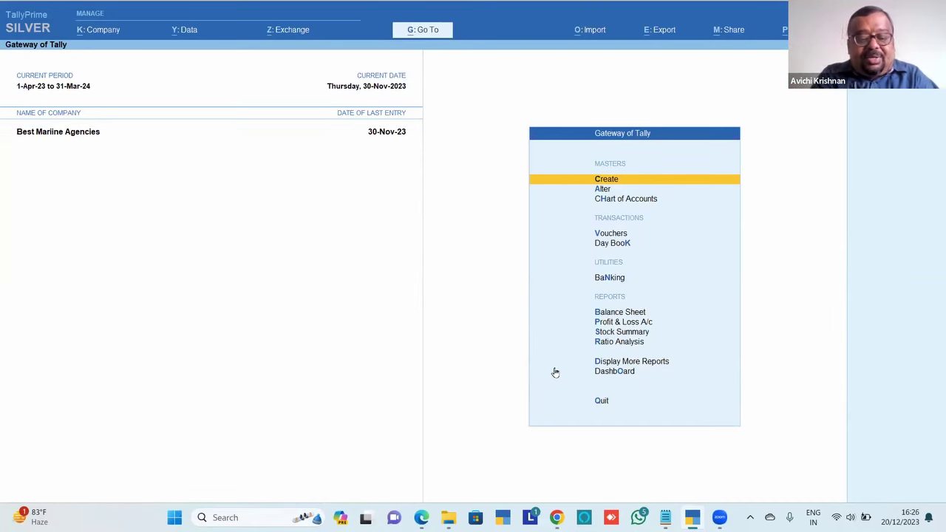
Load QualityTech - 2023-24 alongside Best Mariine Agencies and open the Dashboard
key("ctrl")
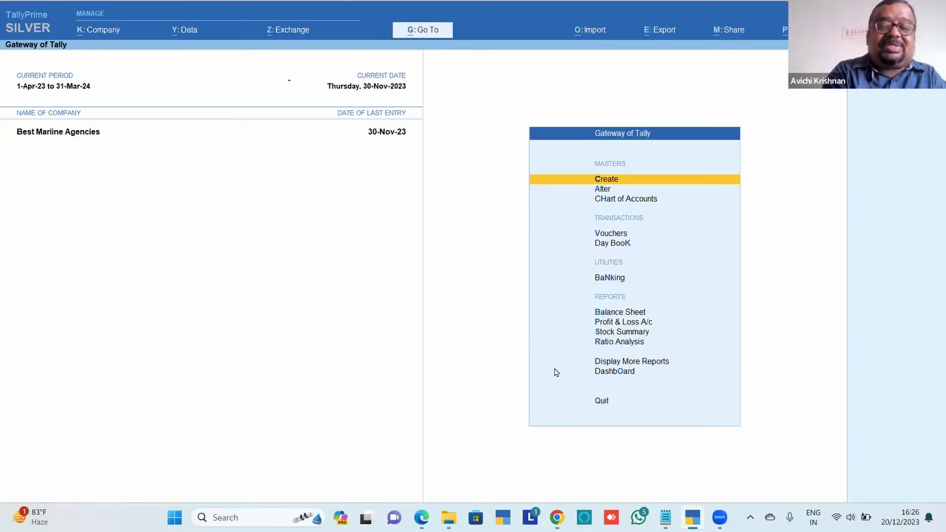
key("F3")
key("Down")
key("Down")
key("Down")
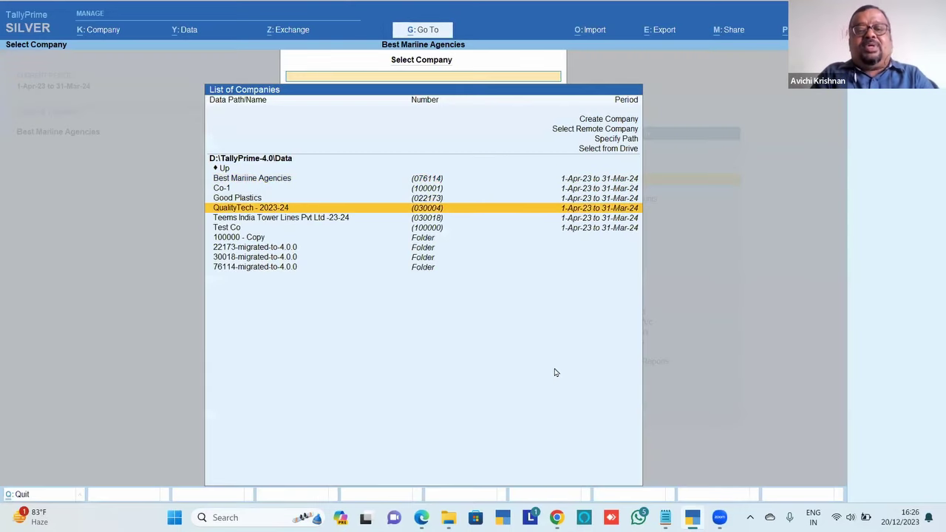
key("Return")
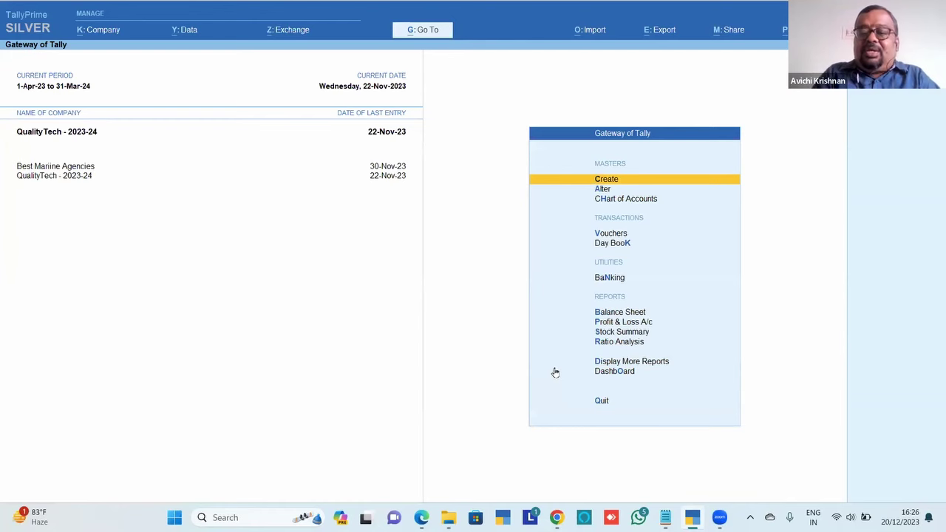
key("Down")
key("Down")
key("Down")
key("Down")
key("Down")
key("Down")
key("Down")
key("Down")
key("Down")
key("Down")
key("Down")
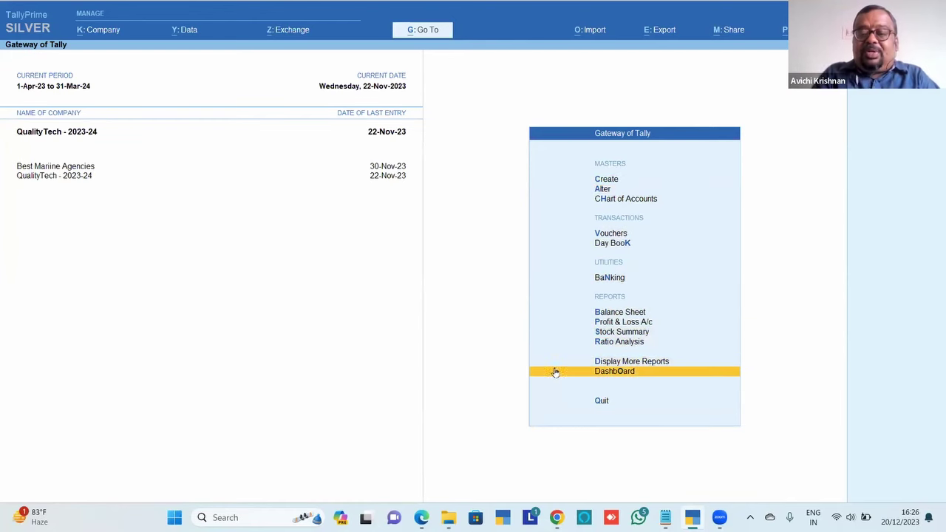
key("Return")
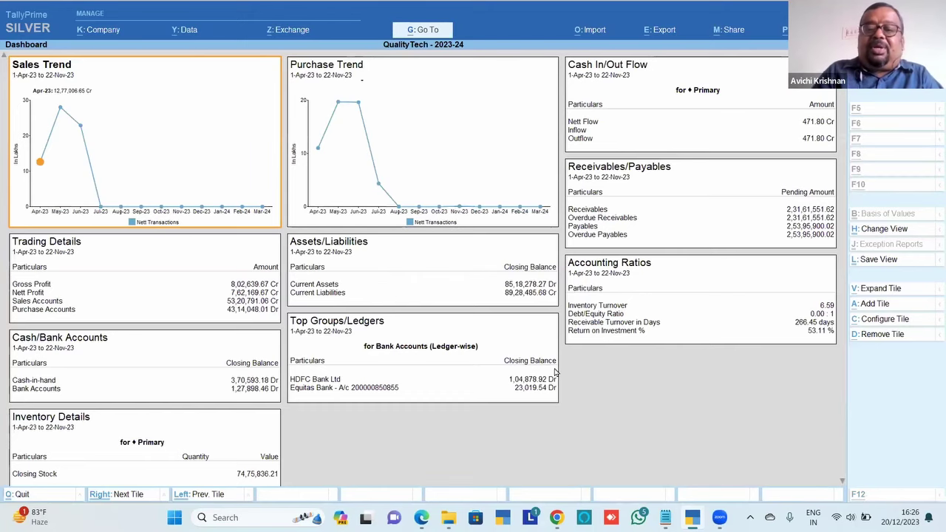
Add a Company-wise Comparison - Purchase tile to the dashboard
key("alt+a")
key("Down")
key("Down")
key("Down")
key("Down")
key("Down")
key("Down")
key("Down")
key("Down")
key("Down")
key("Down")
key("Down")
key("Down")
key("Down")
key("Down")
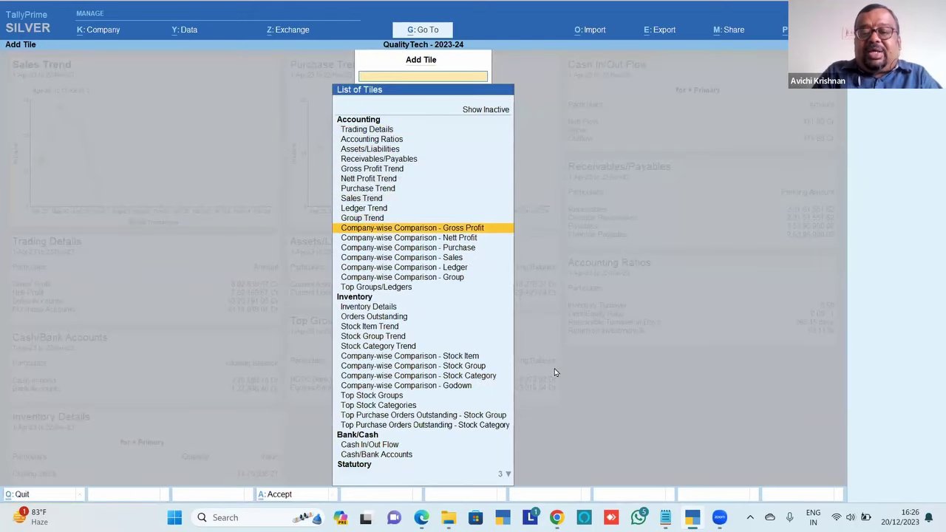
key("Up")
key("Up")
key("Up")
key("Down")
key("Down")
key("Down")
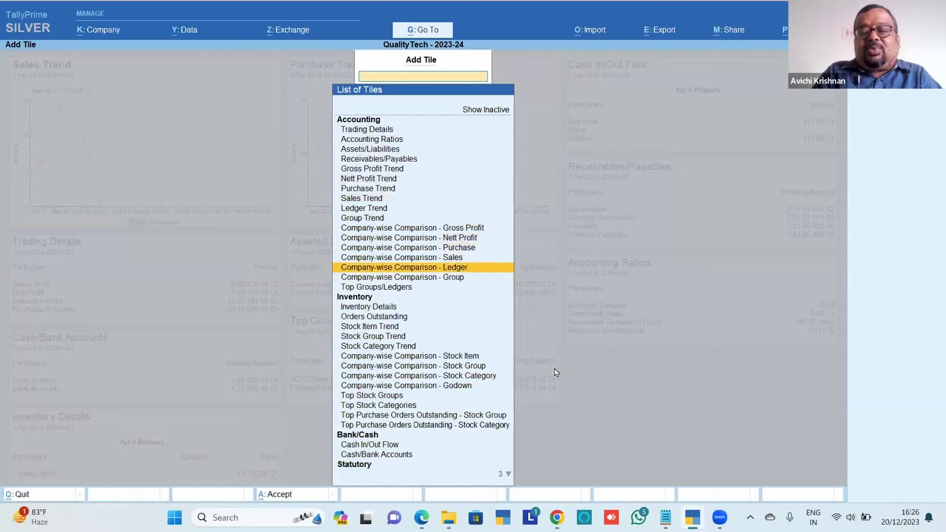
key("Up")
key("Up")
key("Down")
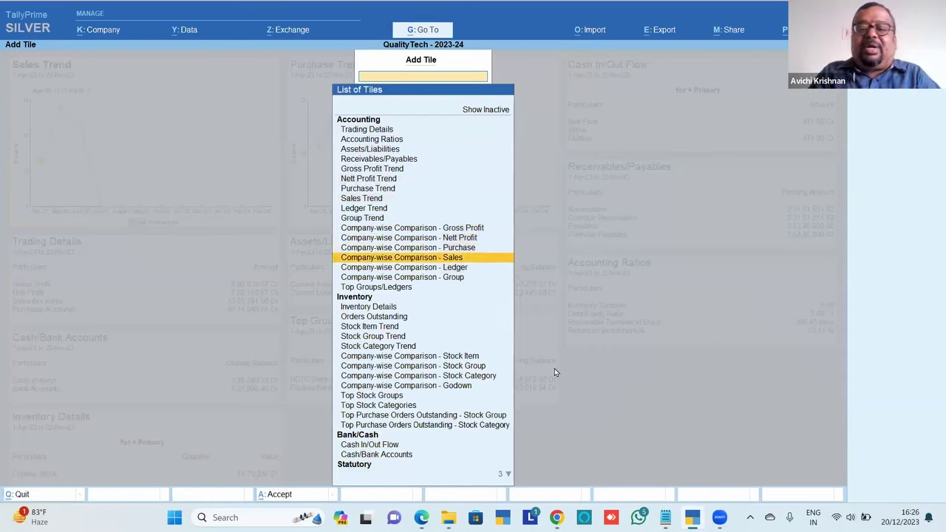
key("Up")
key("Up")
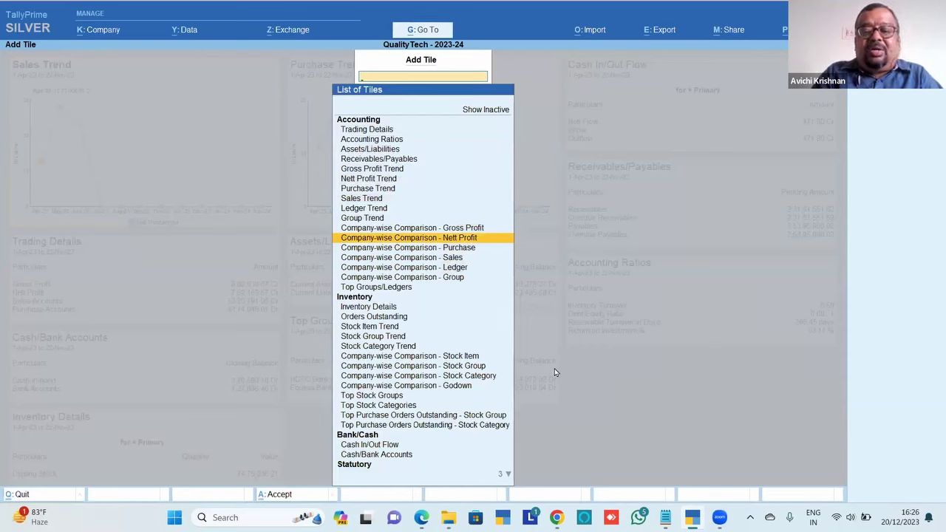
key("Down")
key("Return")
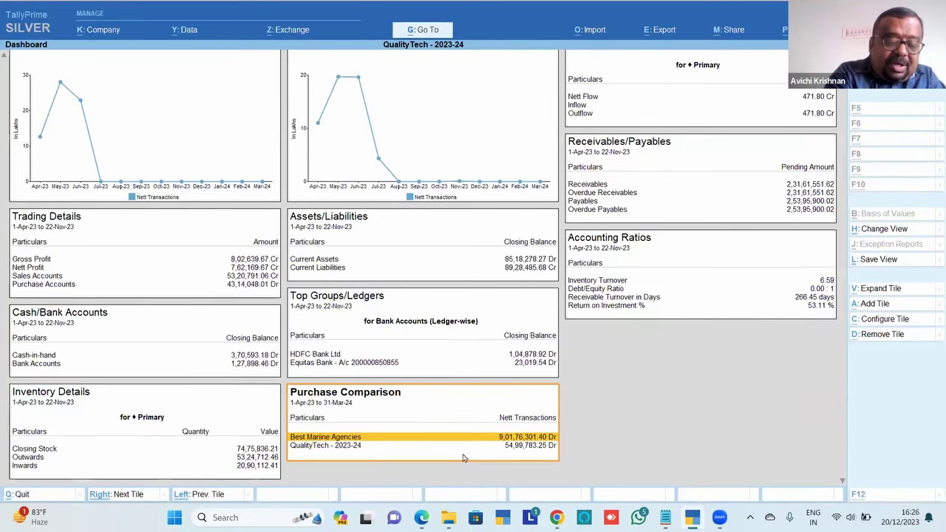
key("alt+F3")
Load Good Plastics; Purchase Comparison shows Best Mariine Agencies leading at 9,01,76,301.40 Dr
key("Down")
key("Down")
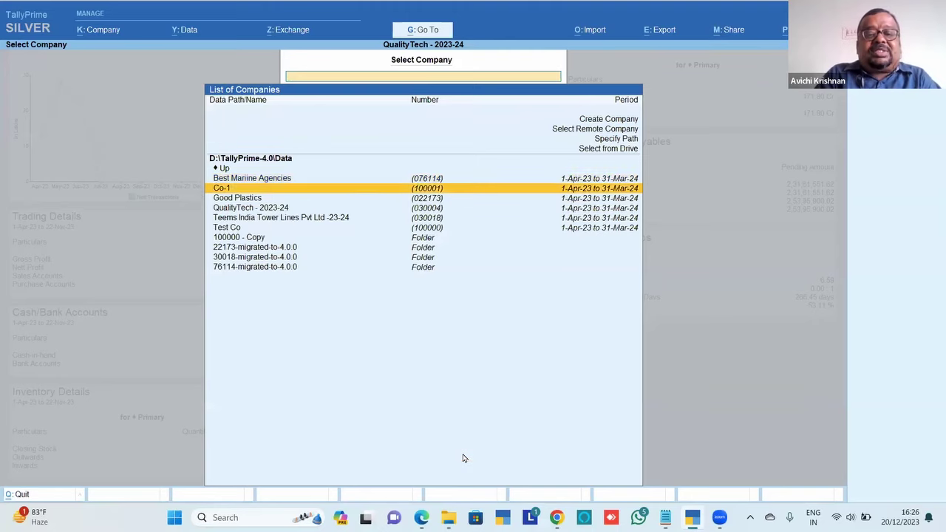
key("Return")
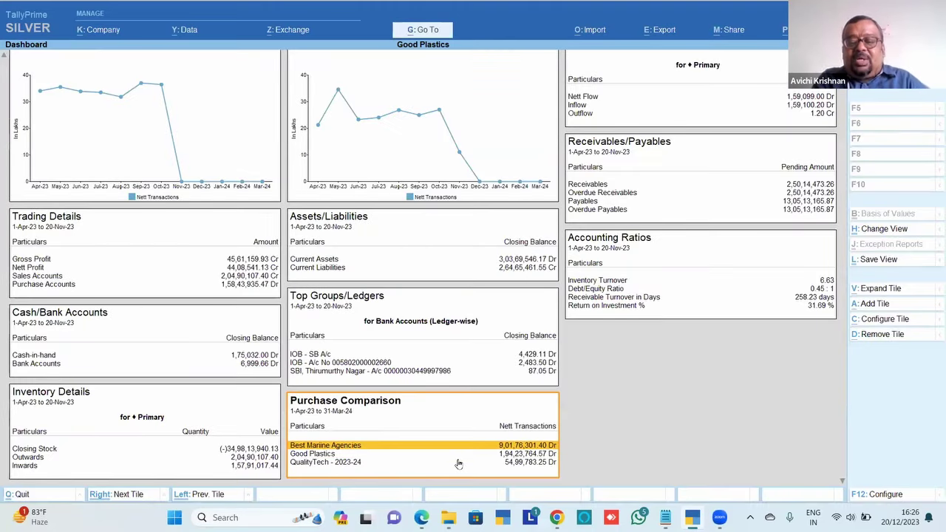
key("Down")
key("Down")
key("Up")
key("Up")
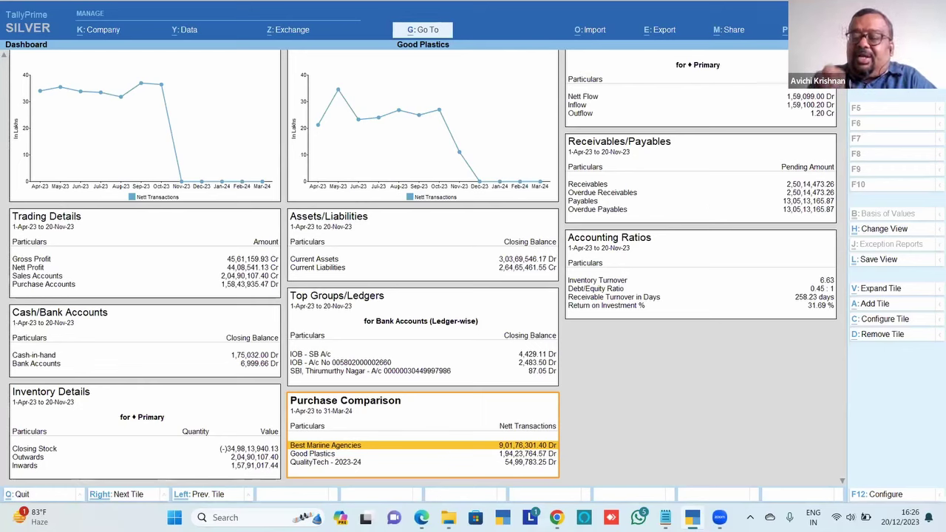
left_click(820, 29)
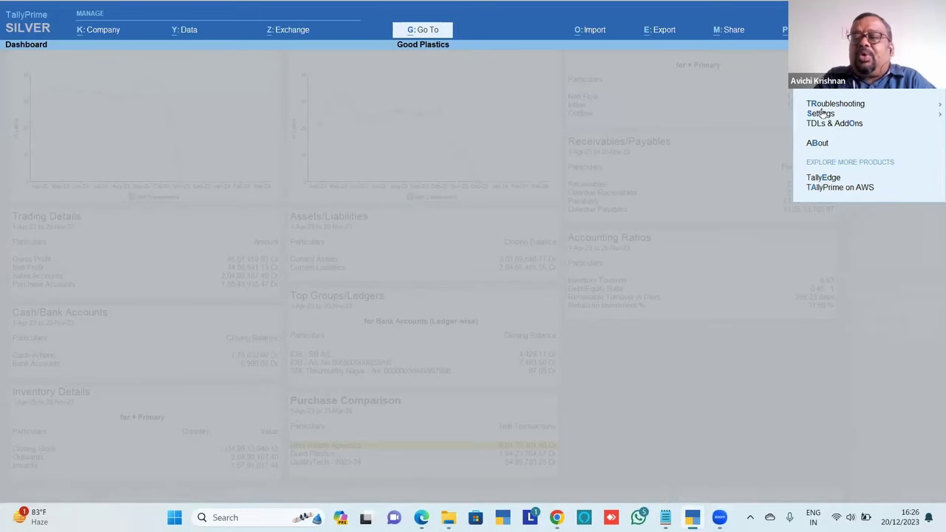
key("r")
key("Down")
key("Down")
key("Down")
key("Down")
key("Down")
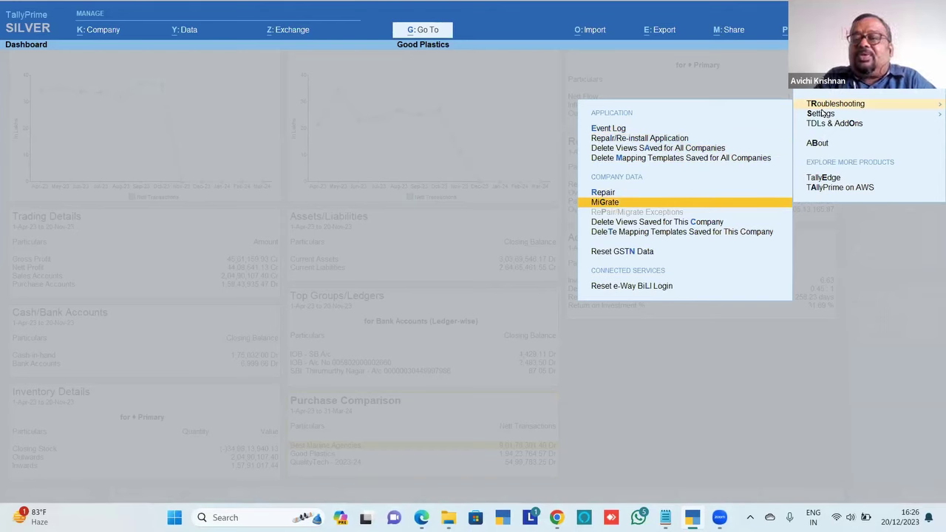
key("Escape")
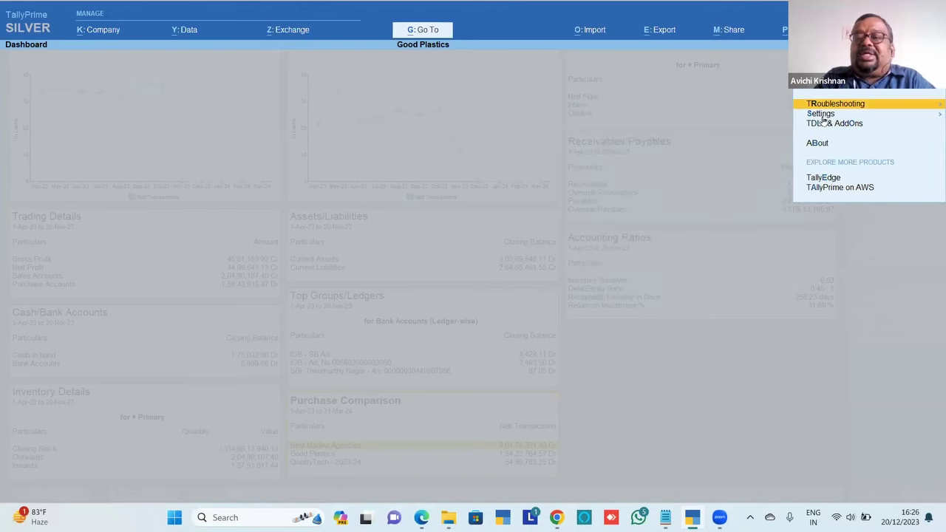
key("Down")
key("Return")
key("Down")
key("Down")
key("Down")
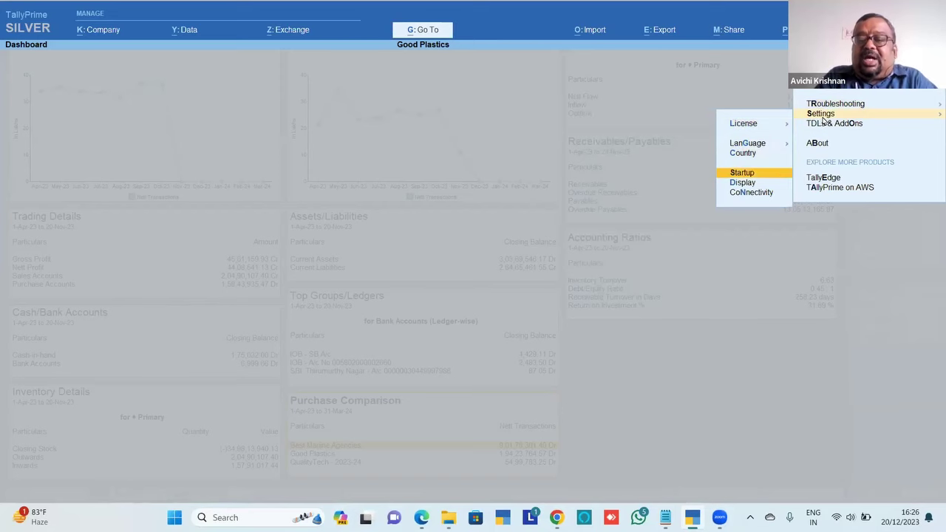
key("Return")
key("Down")
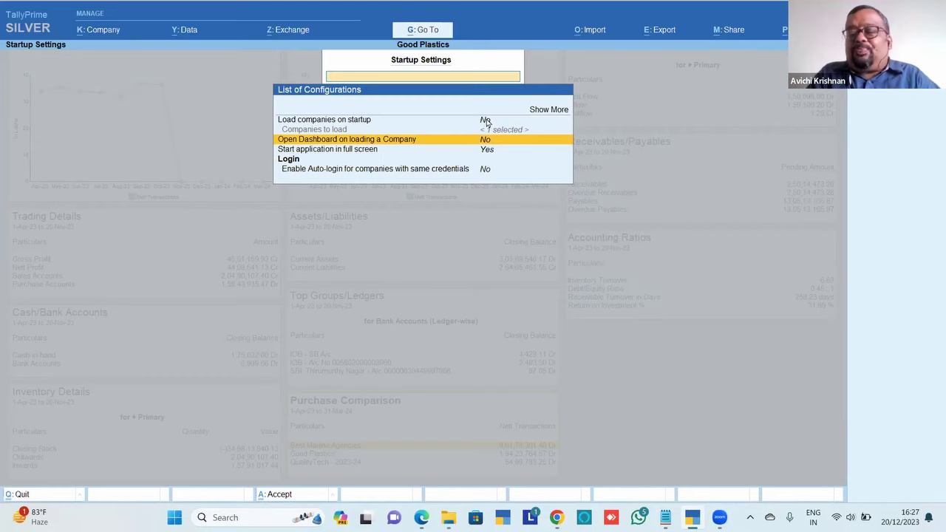
key("Escape")
key("Escape")
key("Escape")
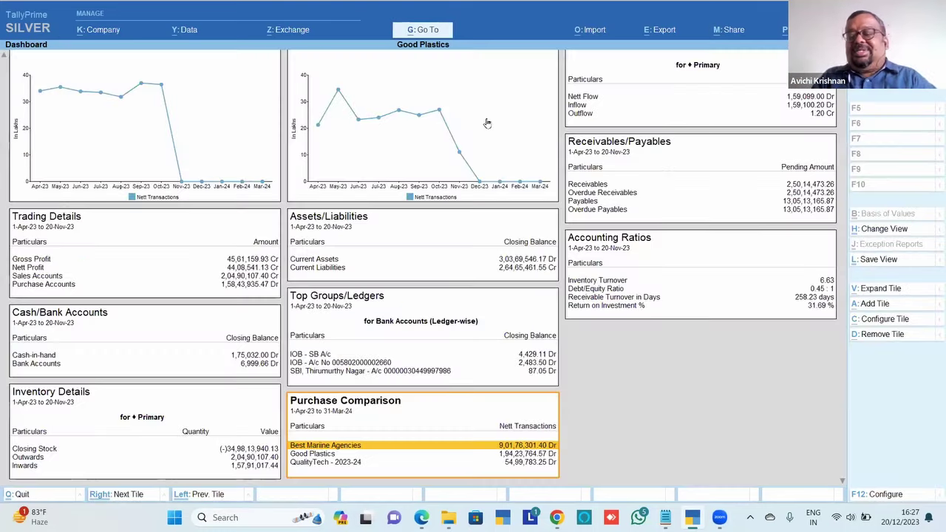
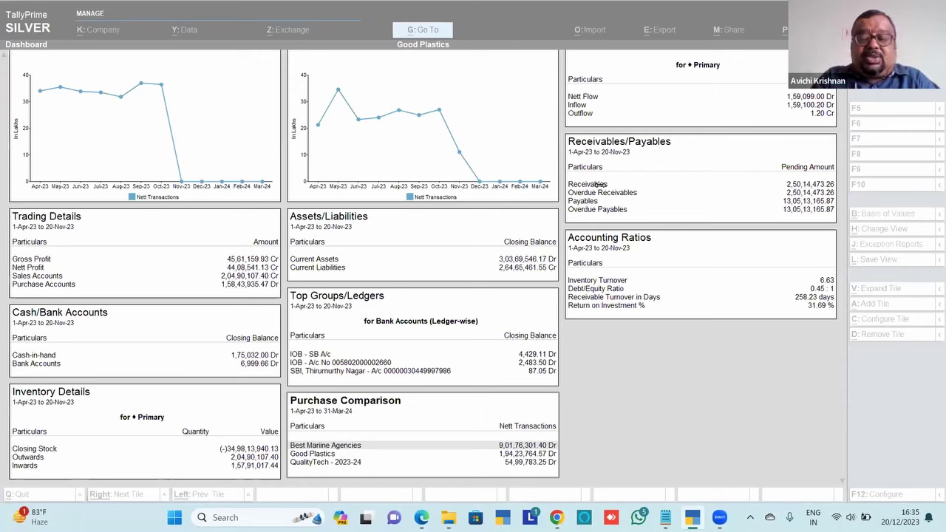
Bring the Good Plastics dashboard window into focus in TallyPrime
left_click(719, 114)
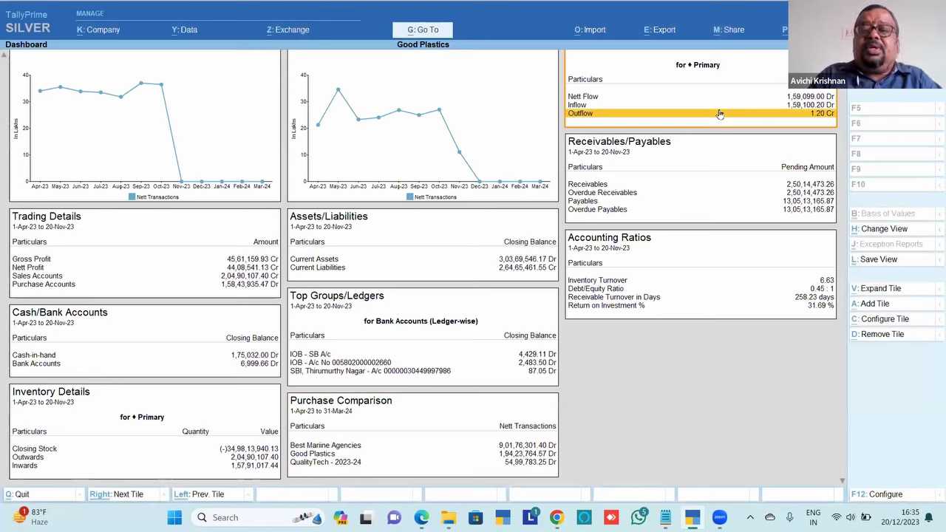
Export All Tiles as PDF to D:\TallyPrime-4.0 as 'Good Plastics_Dashboard.pdf'
key("alt+e")
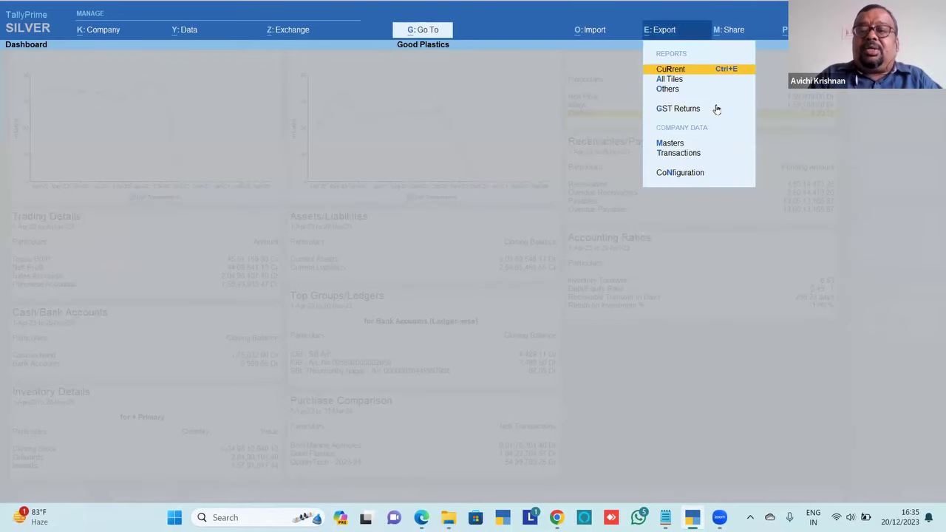
key("Down")
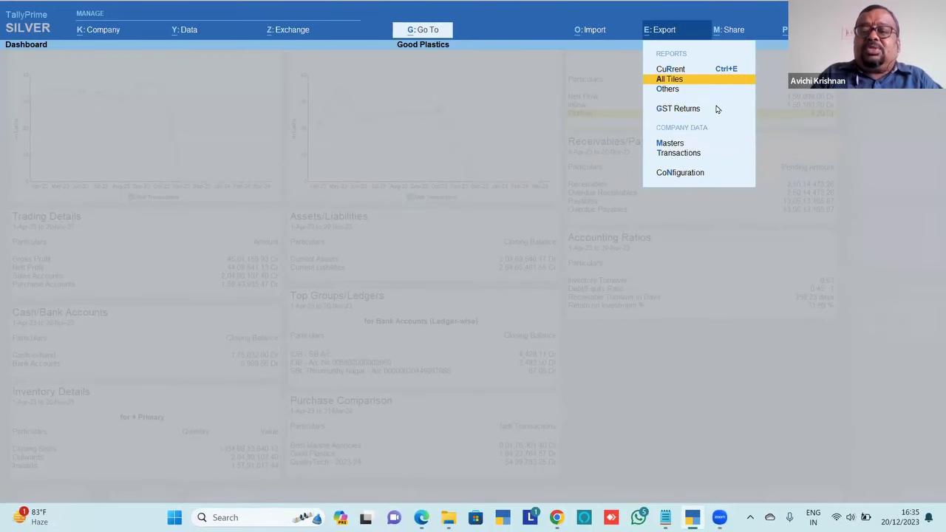
key("Return")
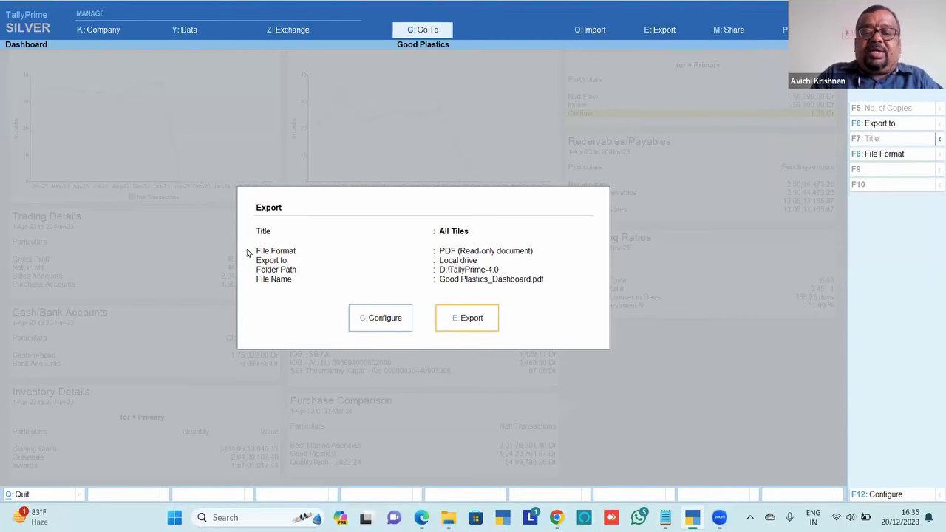
key("Return")
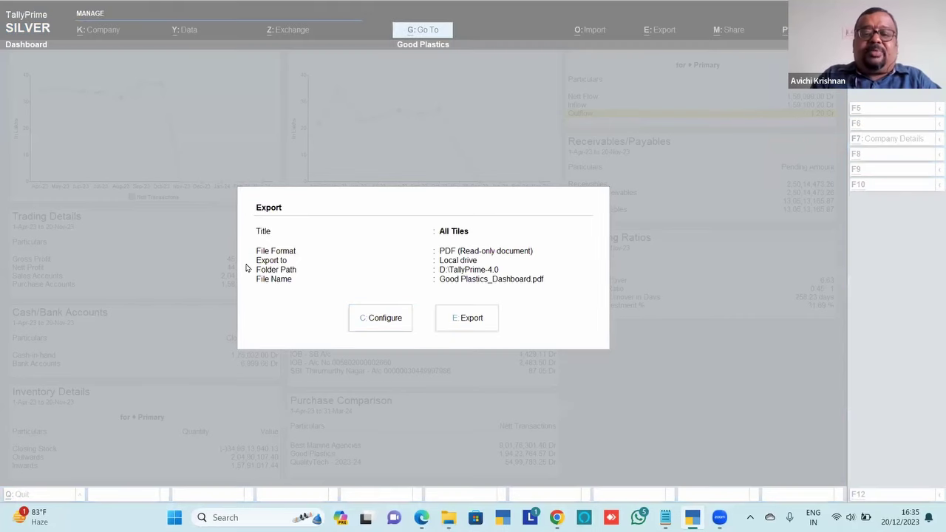